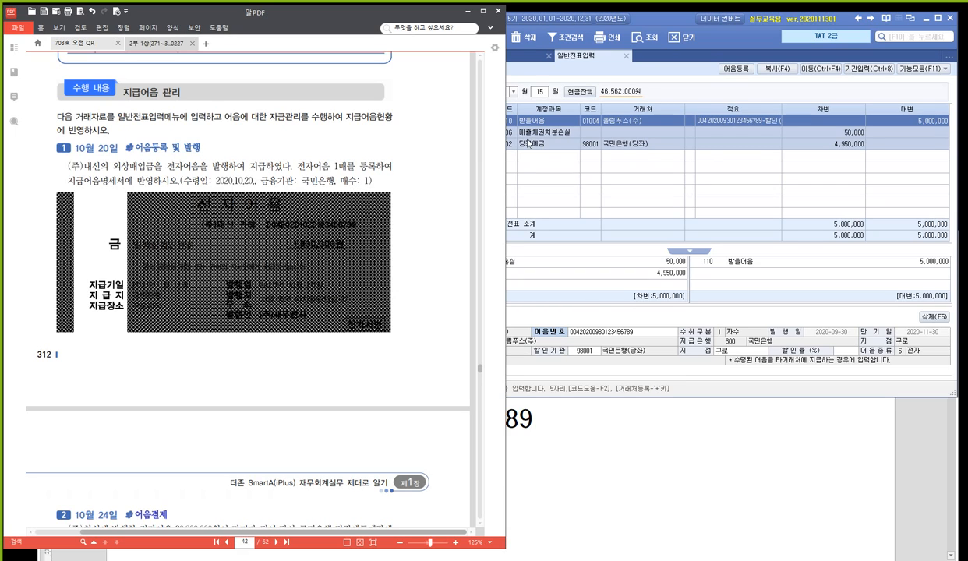
- Bring up the general voucher entries for October 20 by setting the day to 20
left_click(675, 89)
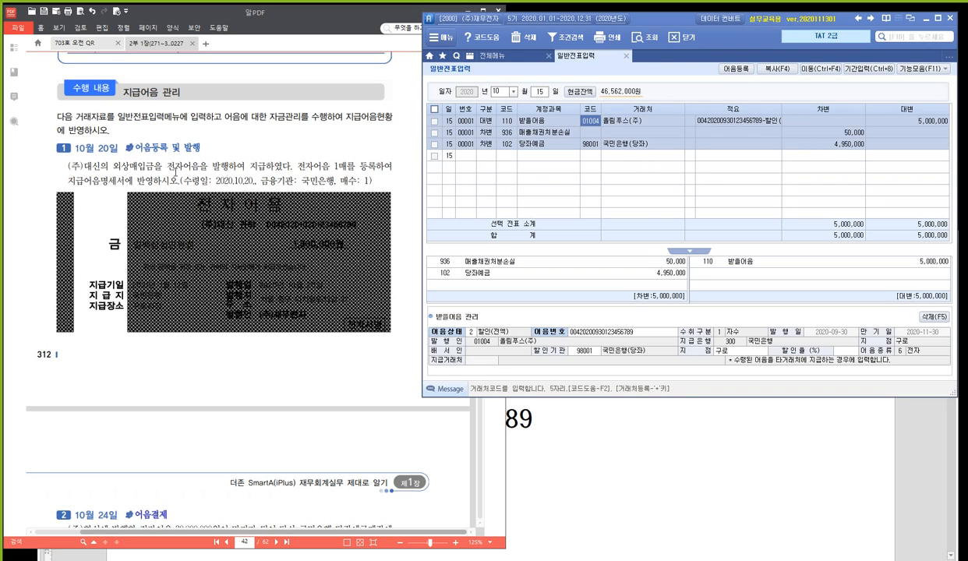
left_click(181, 164)
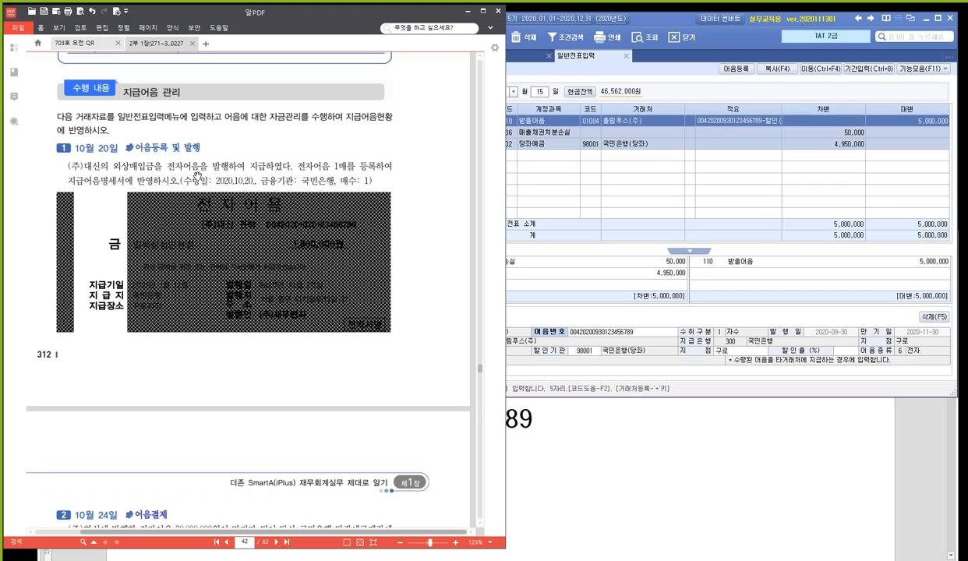
left_click(511, 87)
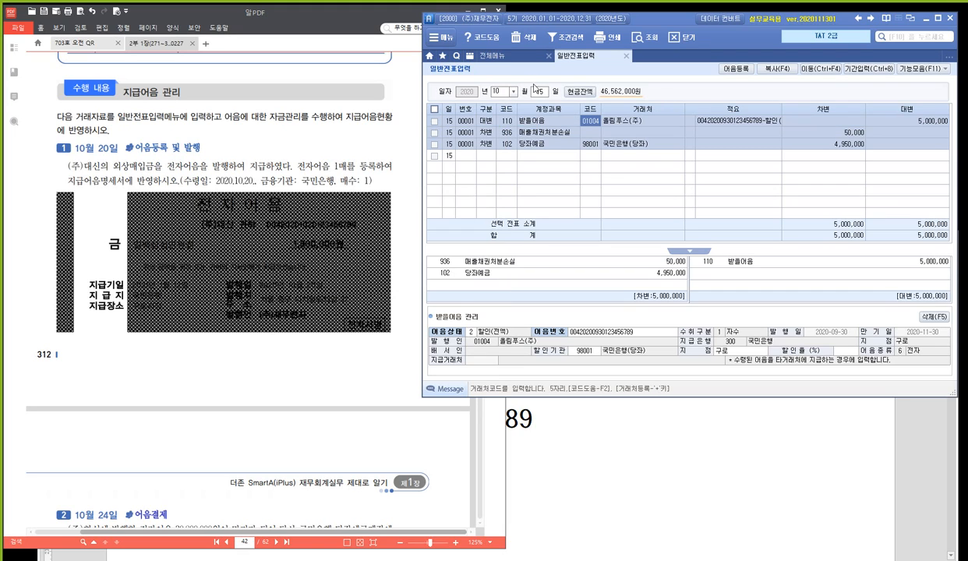
type("20")
key("Return")
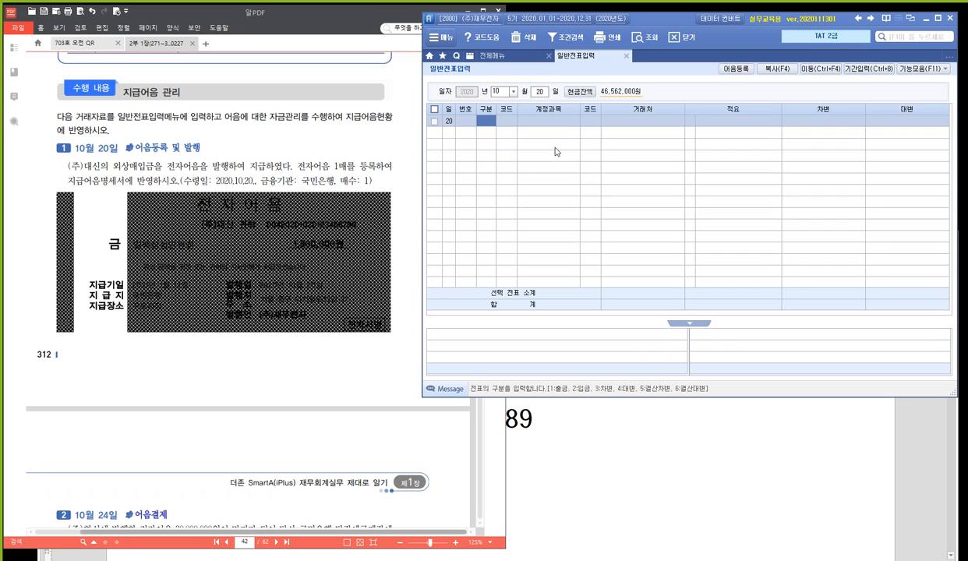
- Enter a debit line for account 251 외상매입금 with vendor (주)대신 and amount 1,300,000
type("3")
key("Return")
type("251")
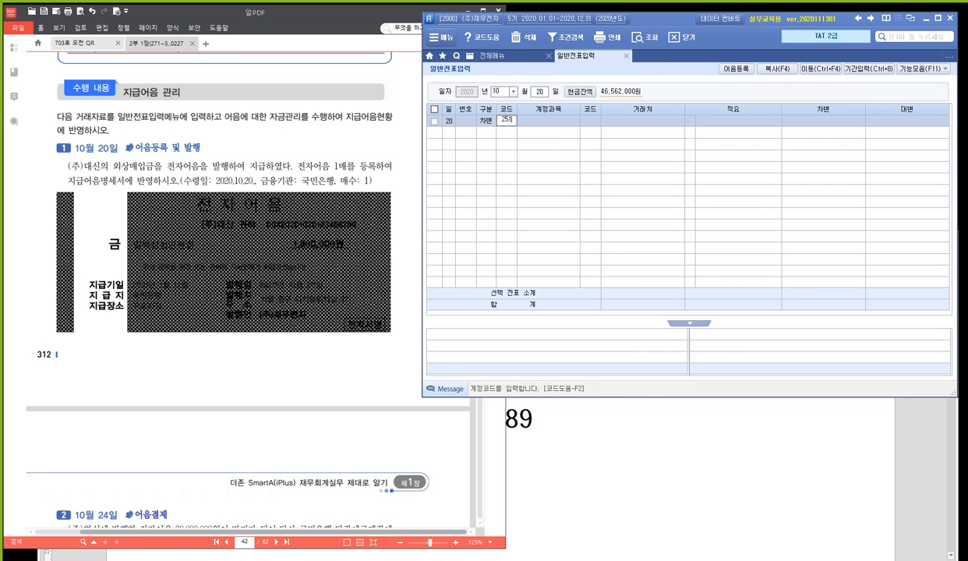
key("Return")
key("Return")
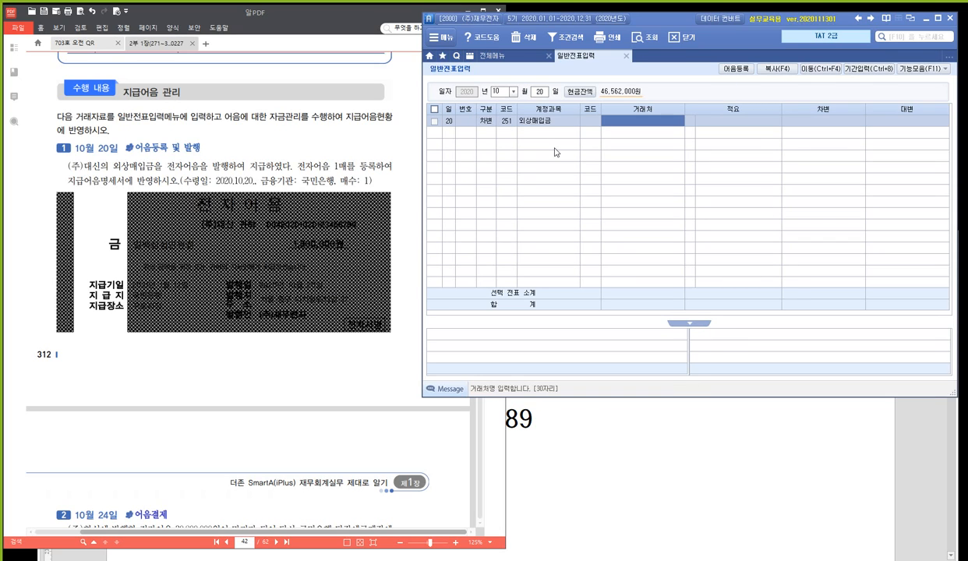
type("대신")
key("Return")
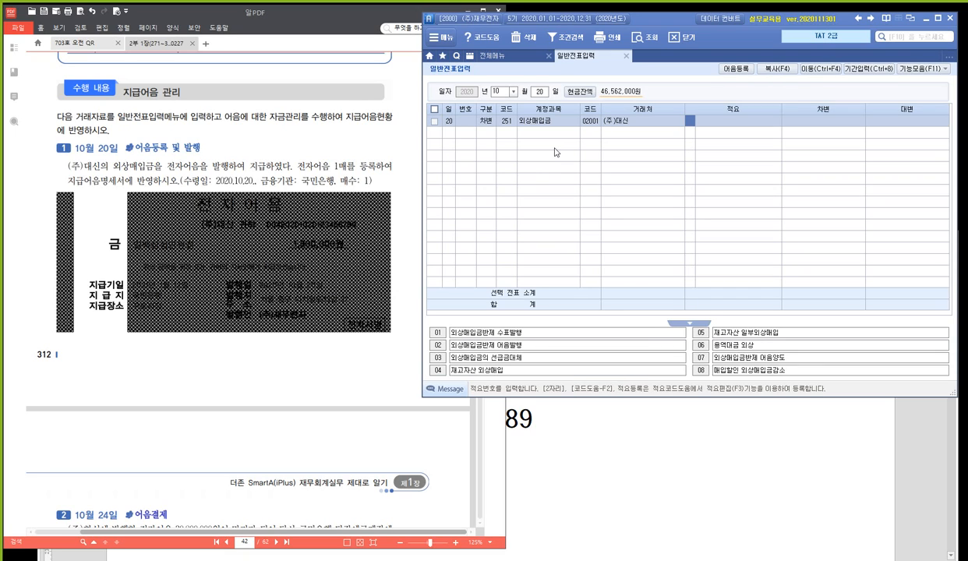
key("Return")
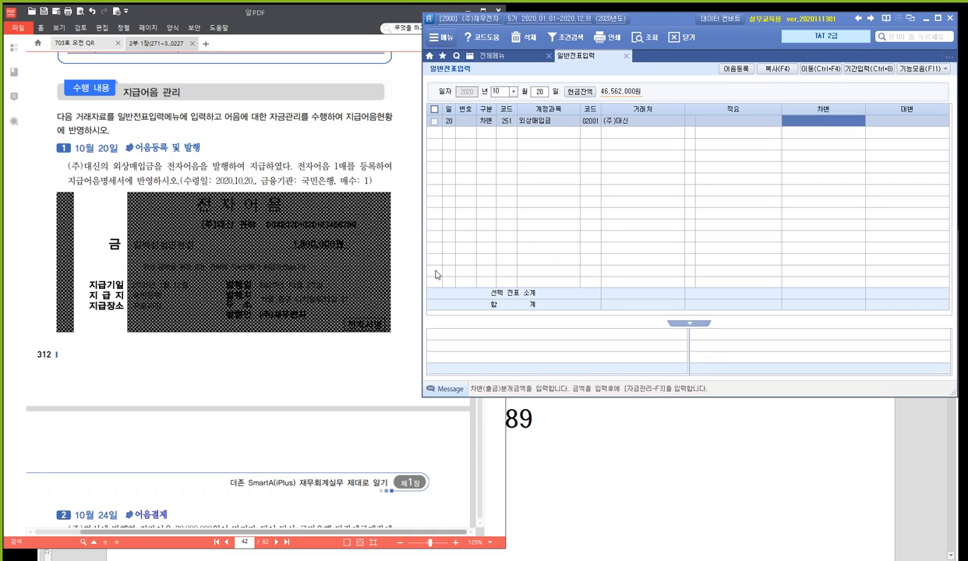
type("1,300,000")
key("Return")
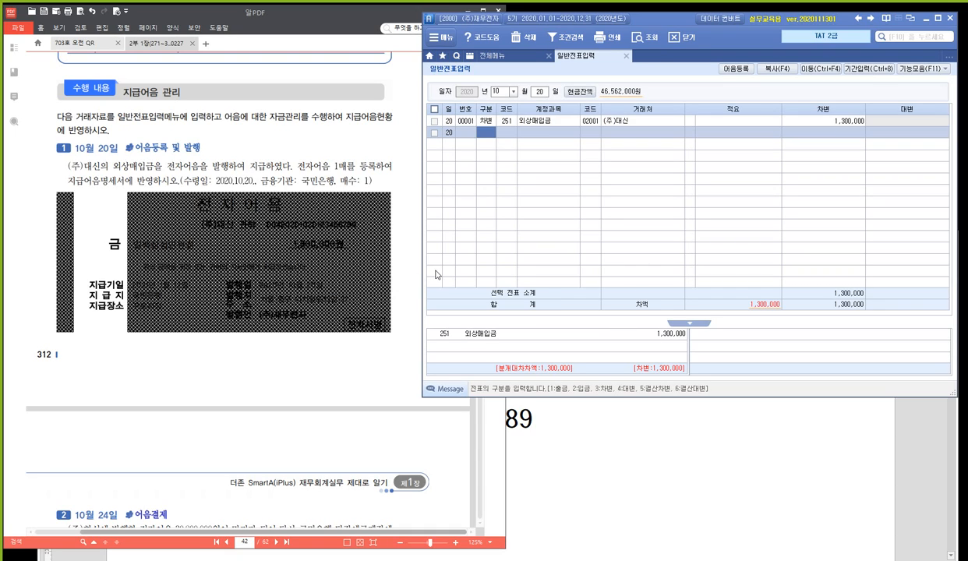
- Enter a credit line for account 252 지급어음 with vendor (주)대신 and amount 1,300,000
type("4")
key("Return")
type("252")
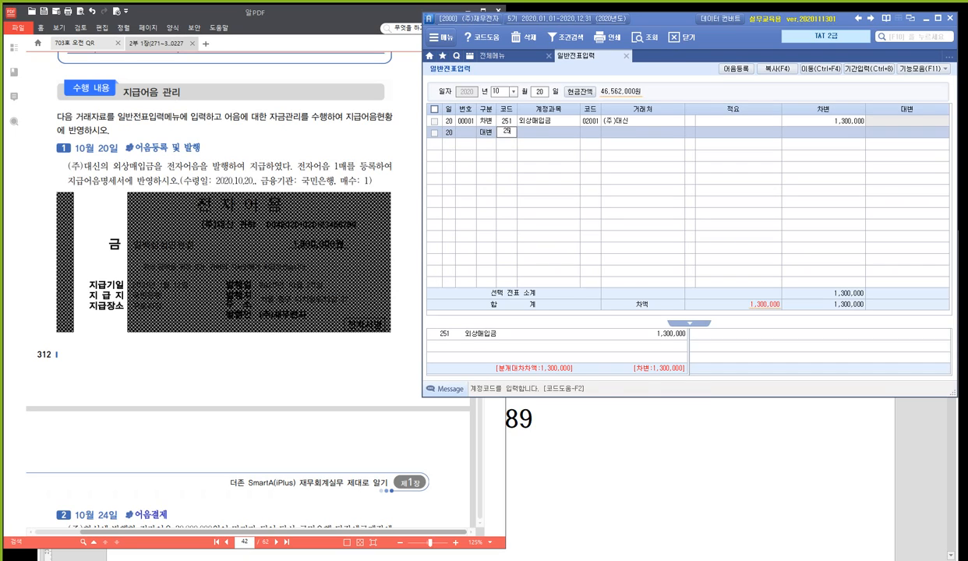
key("Return")
type("2001")
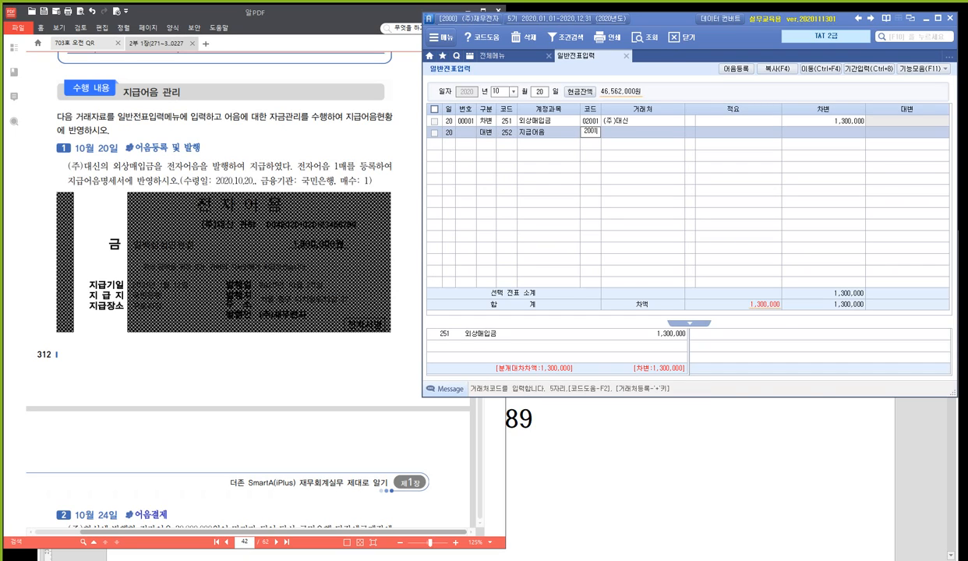
key("Return")
key("Return")
type("1300000")
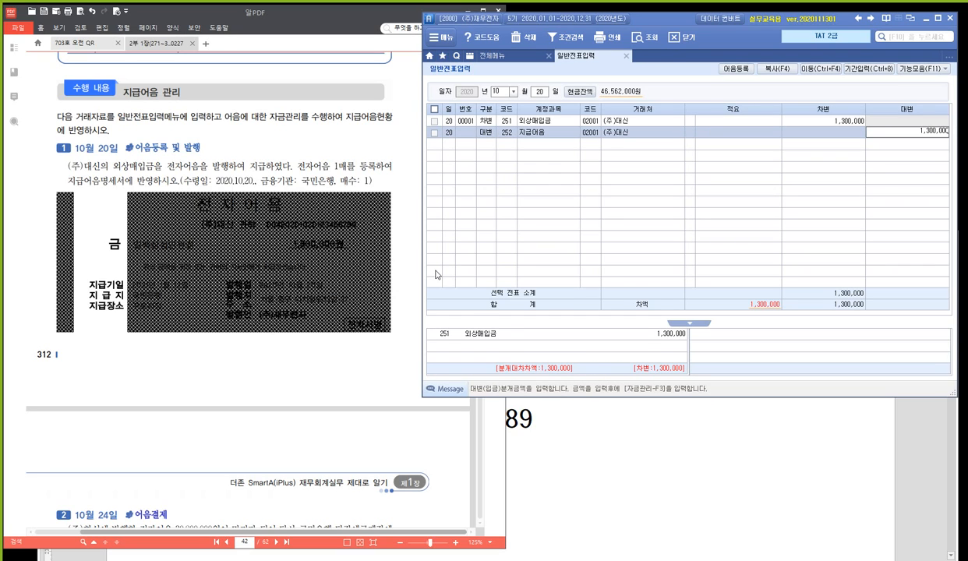
key("Return")
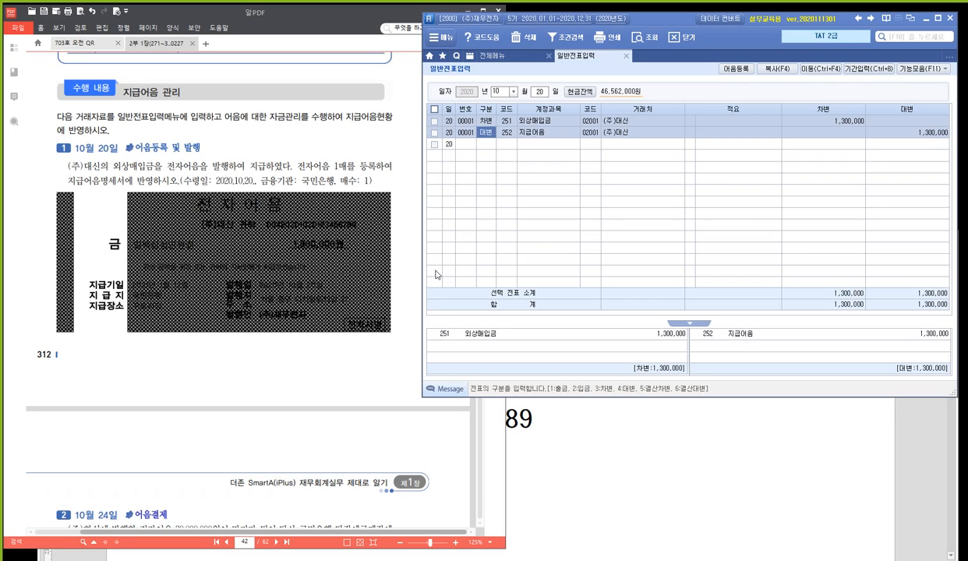
key("Return")
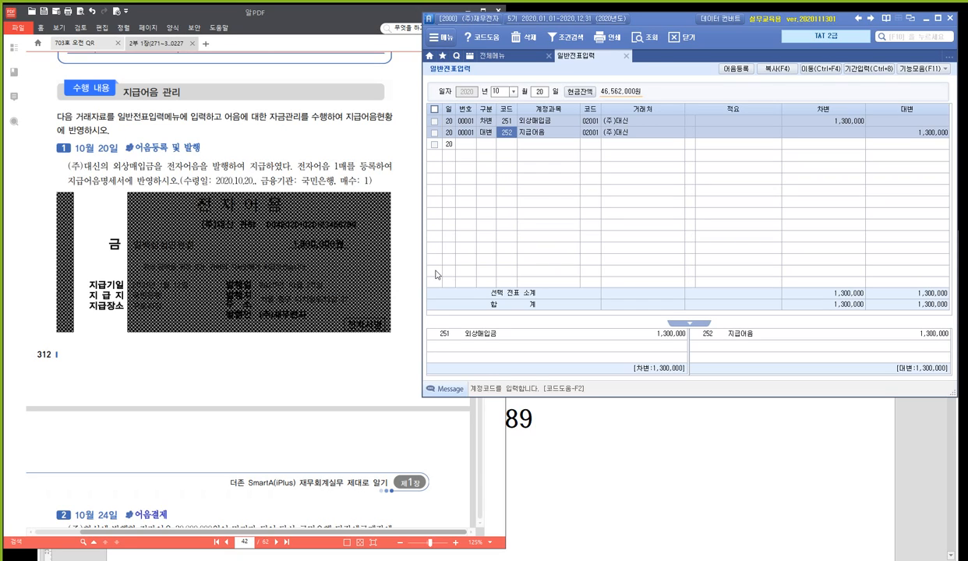
- Start a note registration (어음등록) from the voucher and set its receipt date (수령일) to 2020-10-20
left_click(741, 72)
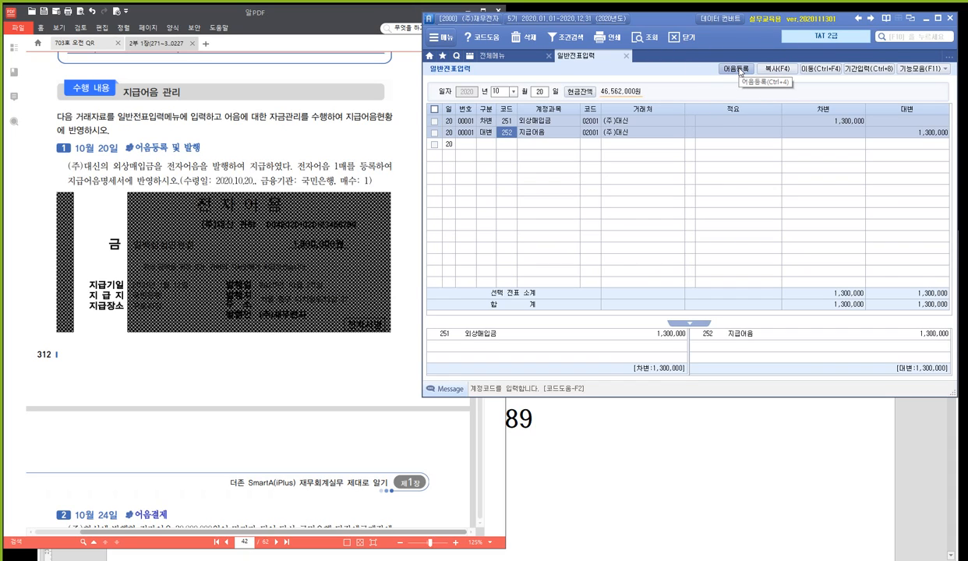
left_click(741, 72)
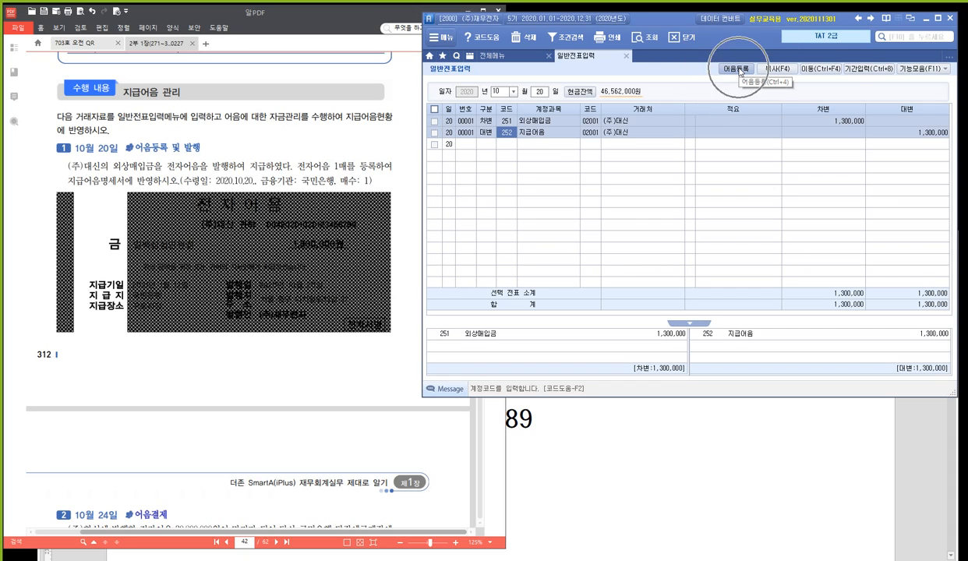
left_click(940, 70)
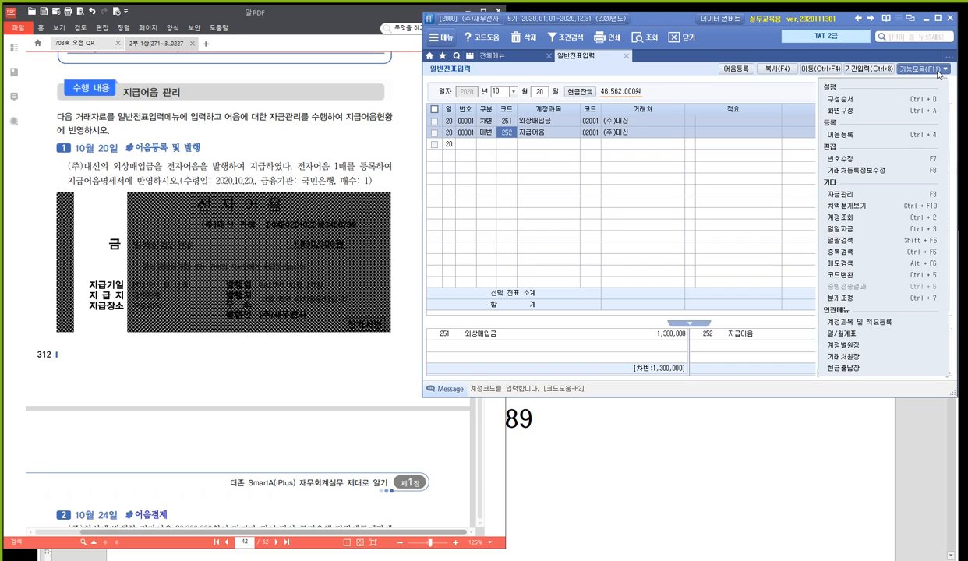
left_click(916, 142)
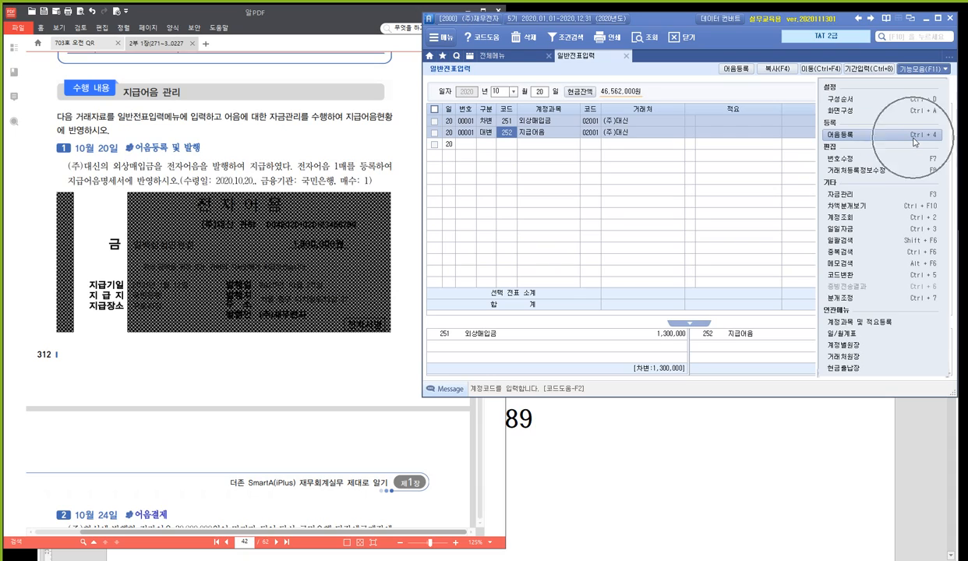
left_click(746, 76)
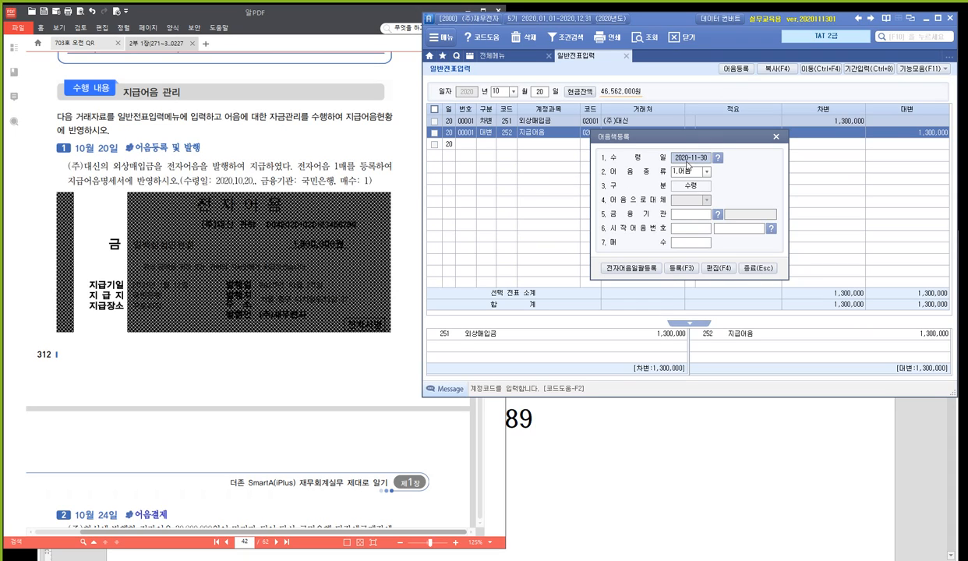
type("2020-10-20")
key("Return")
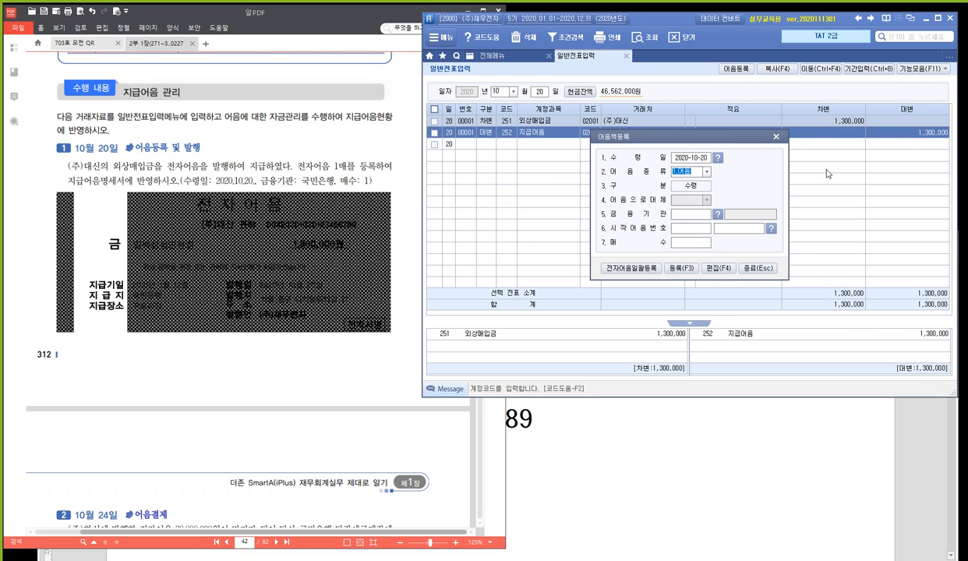
- Set the note type (어음종류) to 4.전자 and the financial institution (금융기관) to 국민은행(당좌)
left_click(707, 172)
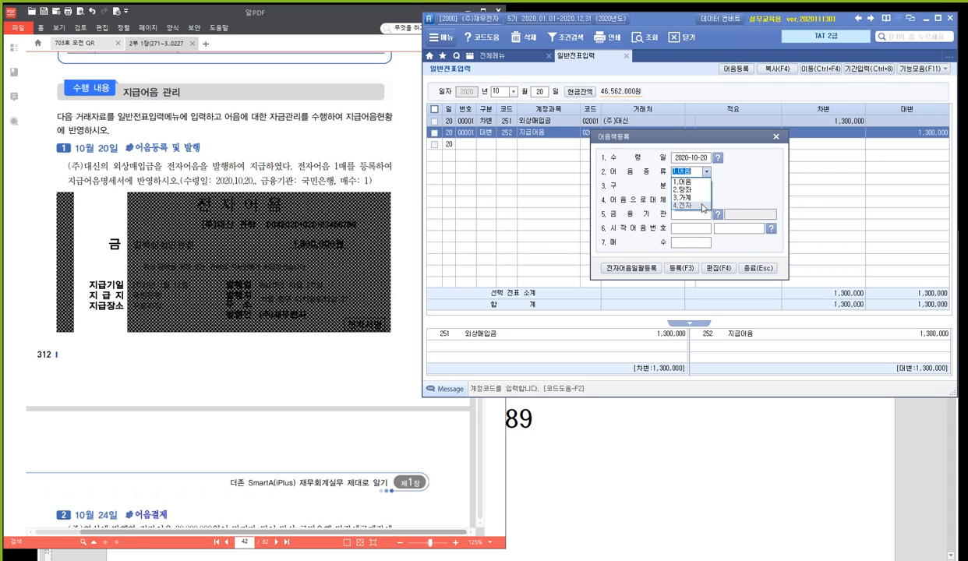
left_click(703, 206)
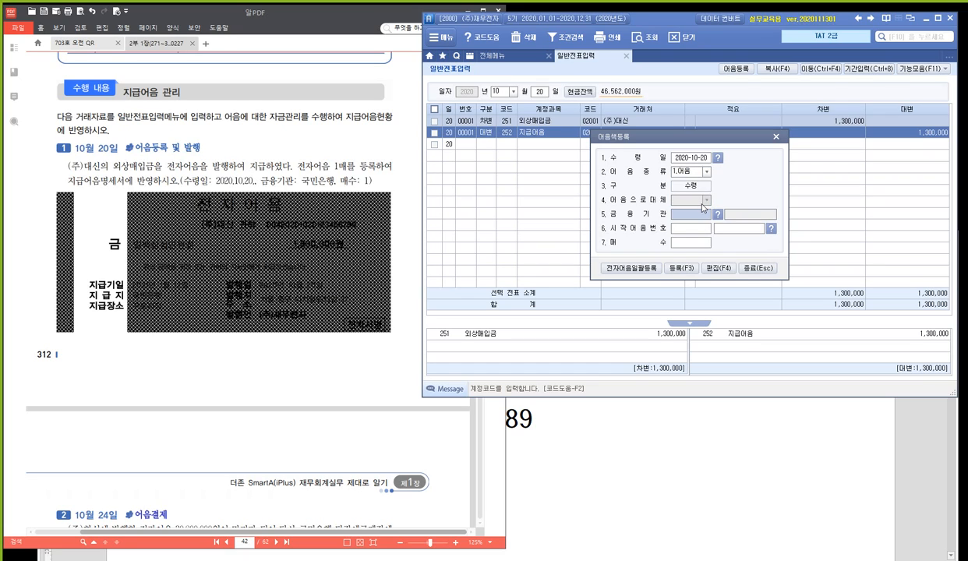
left_click(701, 171)
left_click(669, 204)
key("F2")
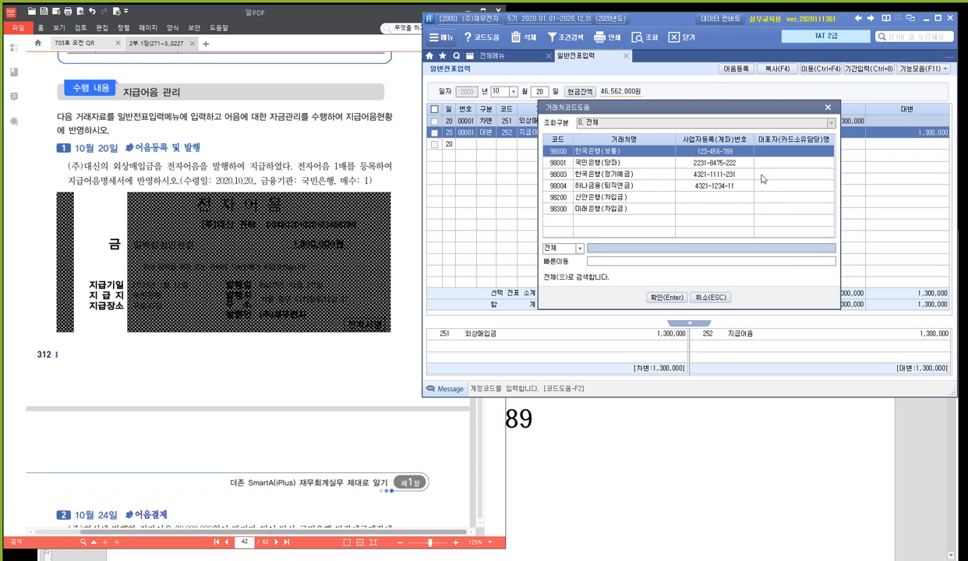
key("Down")
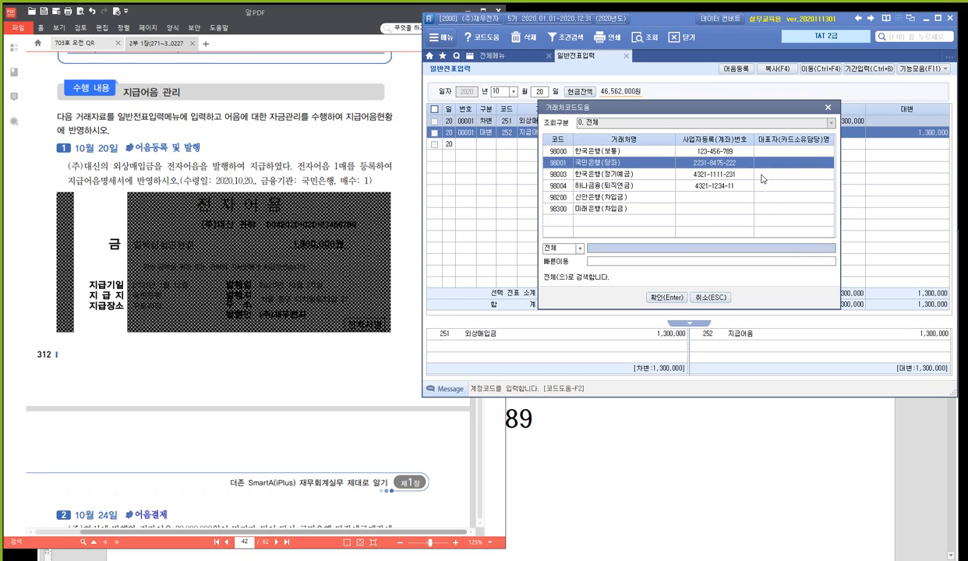
key("Return")
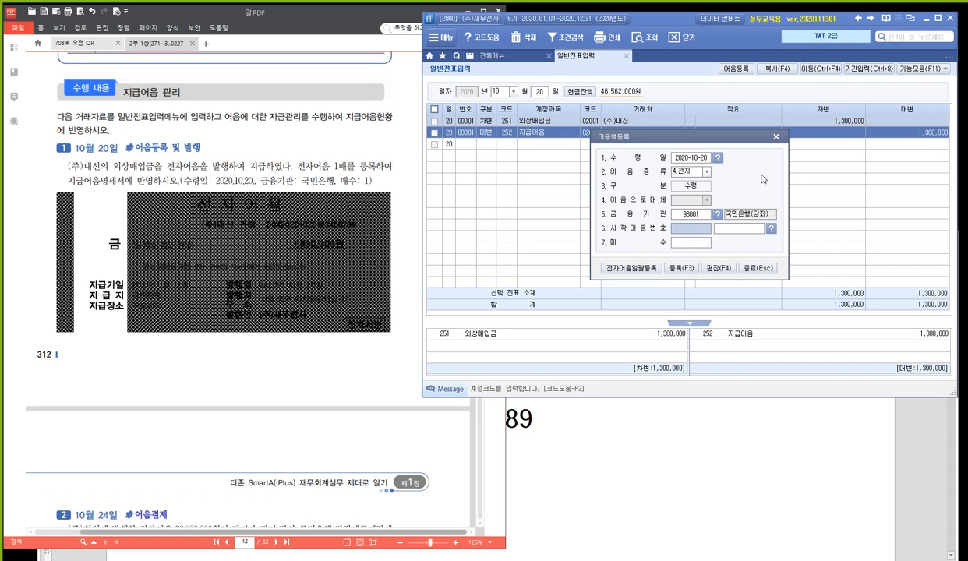
key("Return")
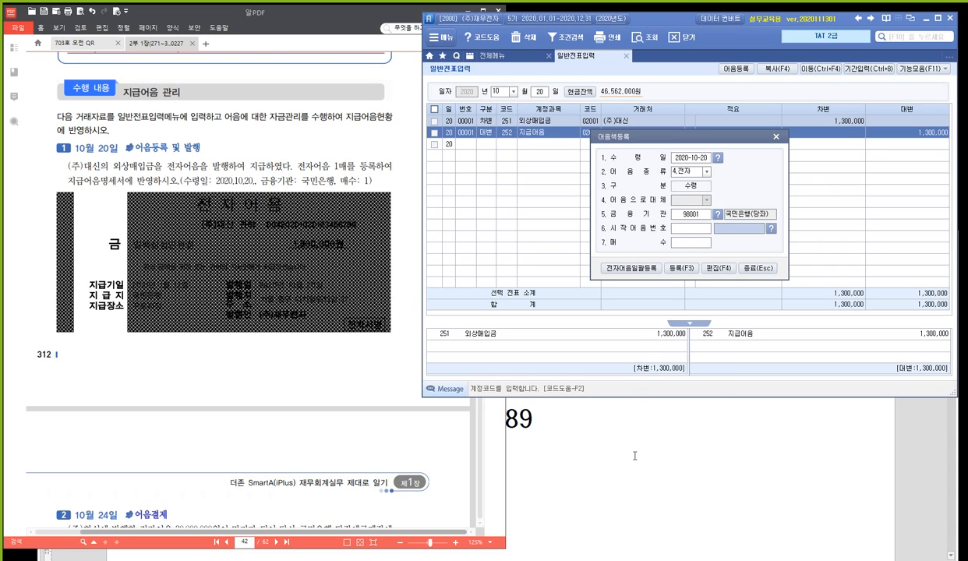
left_click(695, 232)
left_click(588, 444)
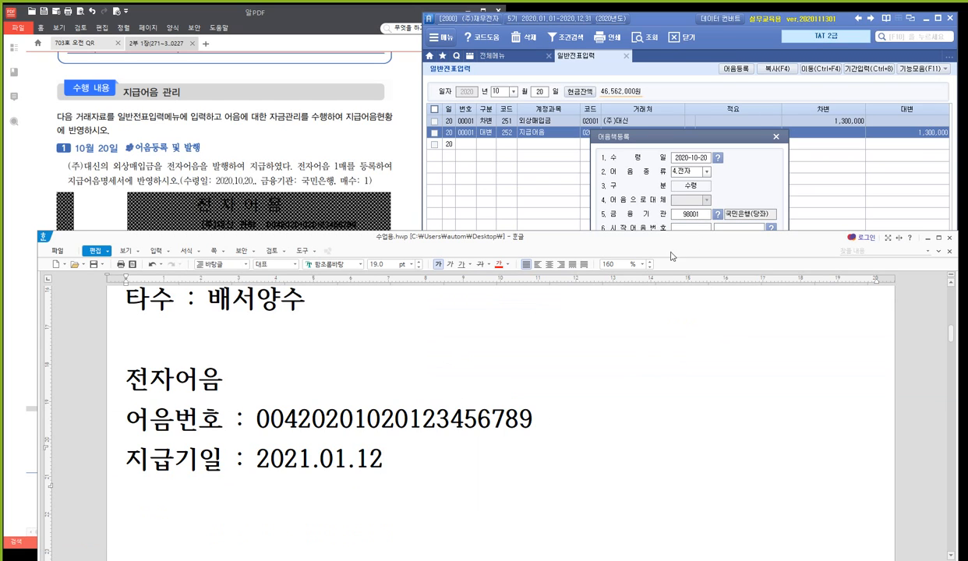
left_click(746, 170)
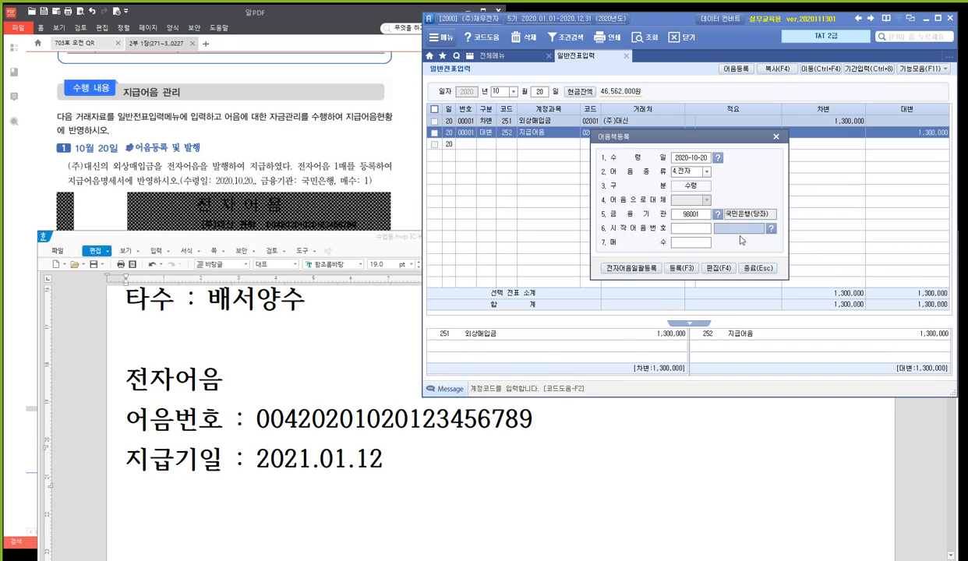
type("00420")
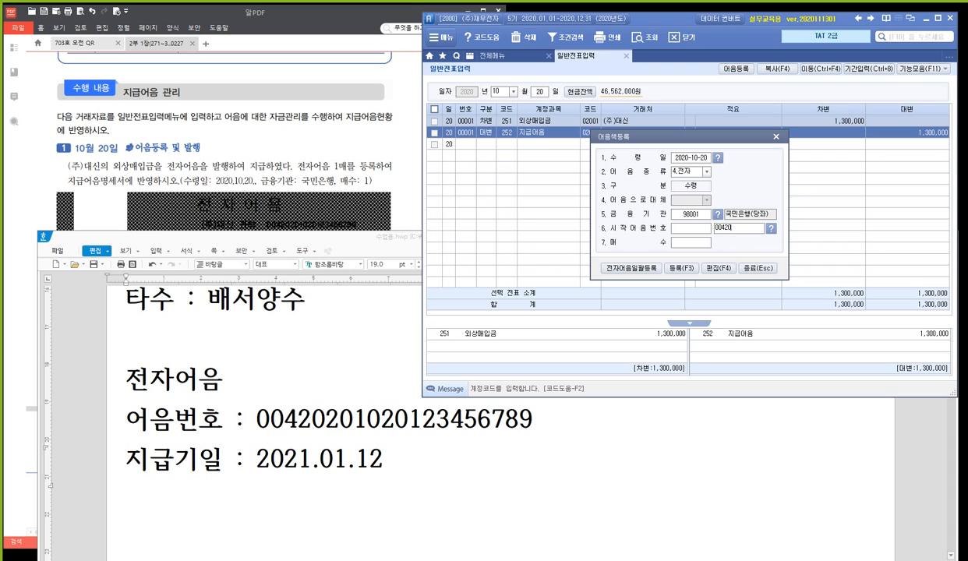
type("201020123456789")
key("Return")
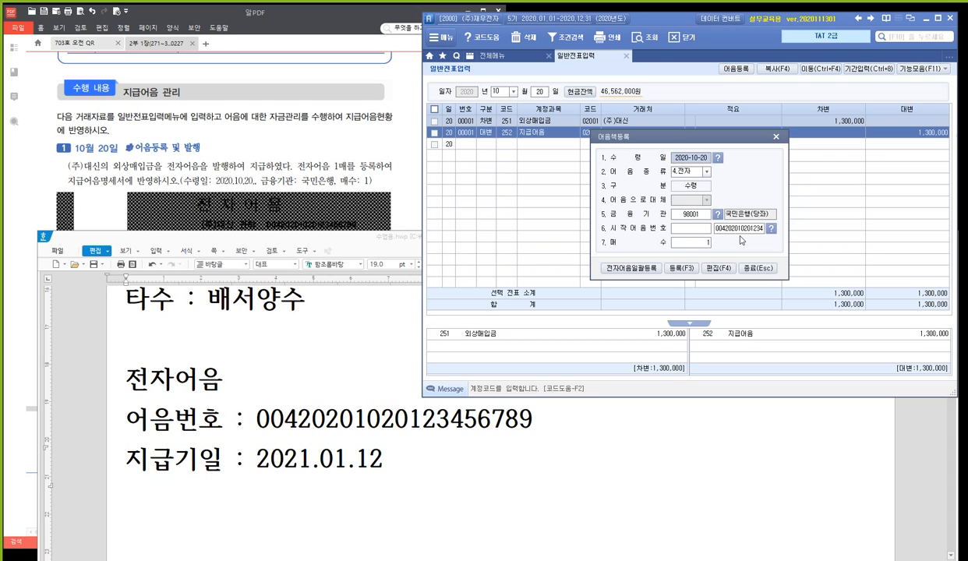
- Register the electronic note with a quantity of 1 and decline to register further notes
left_click(683, 241)
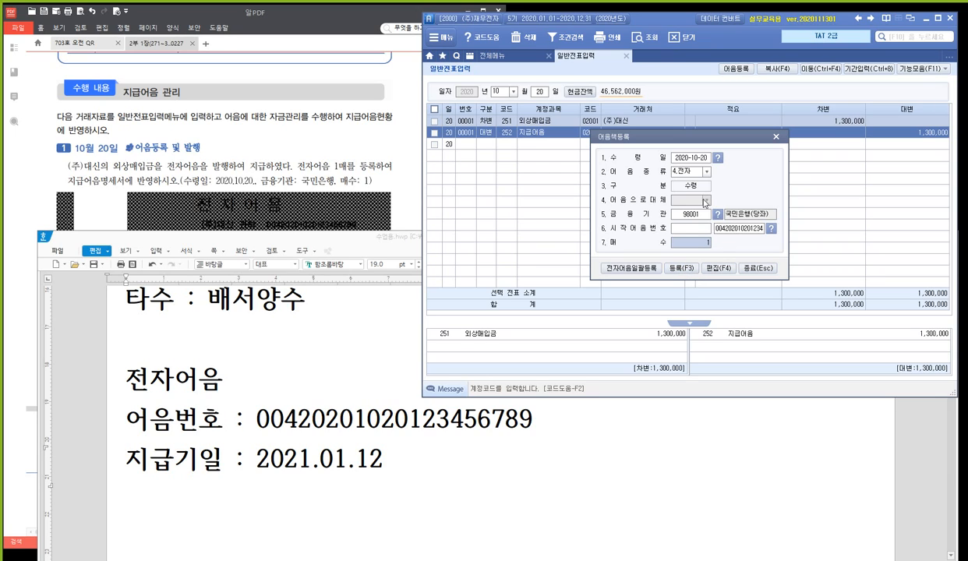
left_click(686, 270)
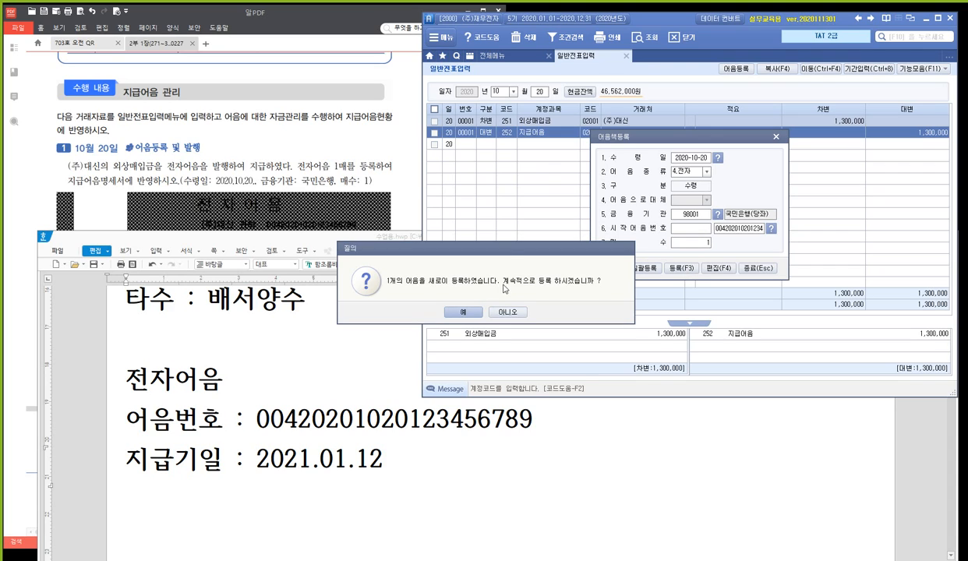
left_click_drag(490, 245, 523, 208)
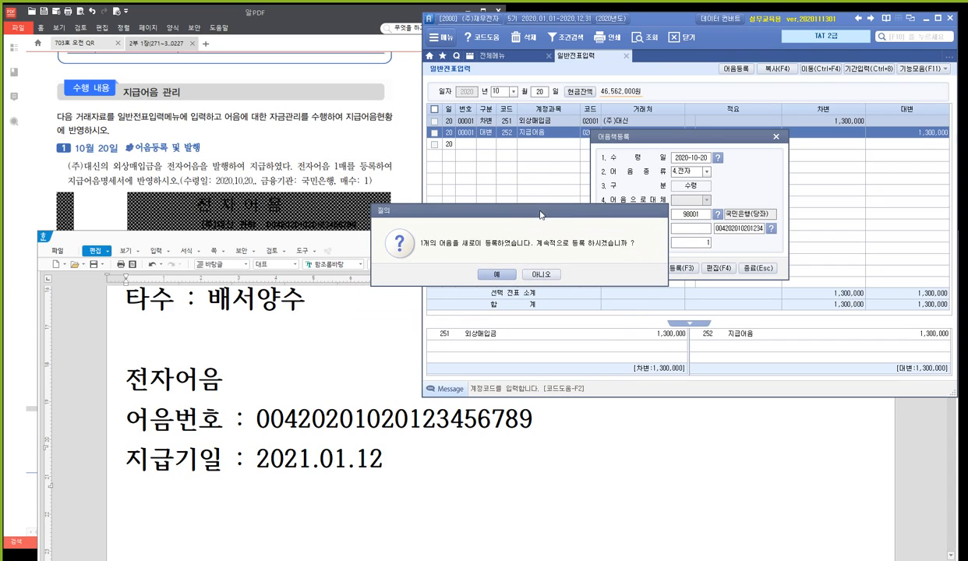
left_click(546, 275)
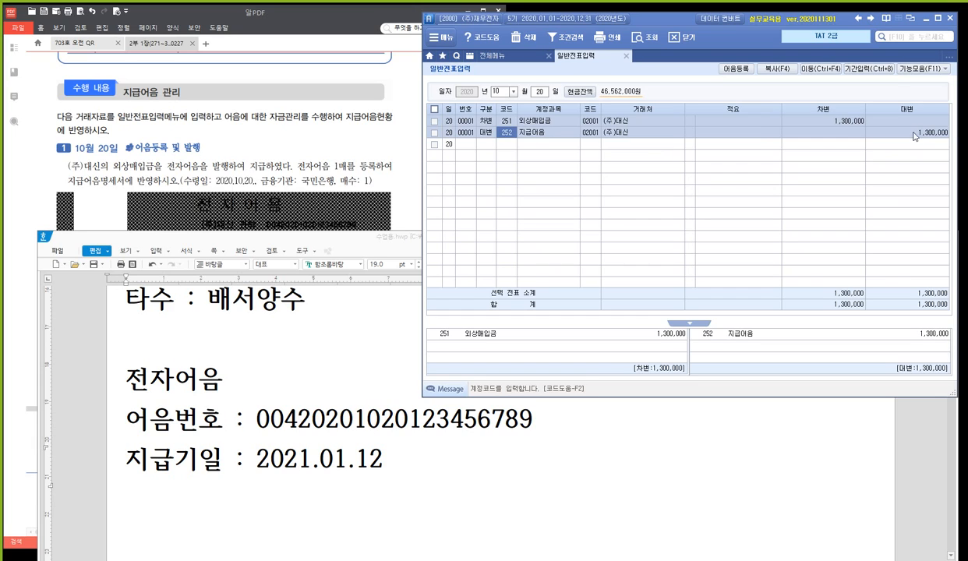
- Open fund management (자금관리) for the October 20 지급어음 line and select the registered 국민은행(당좌) electronic note
left_click(938, 70)
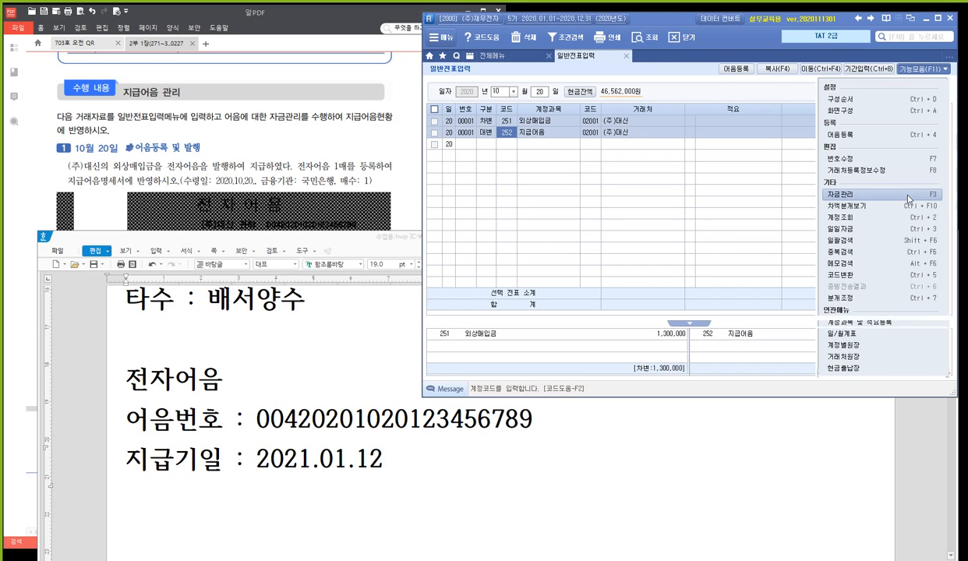
left_click(909, 199)
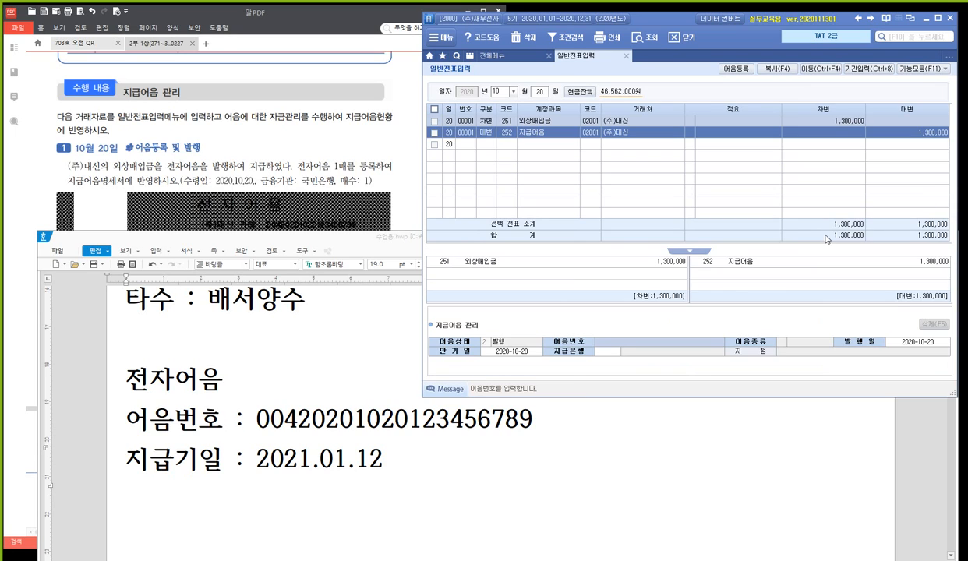
left_click(477, 335)
key("F2")
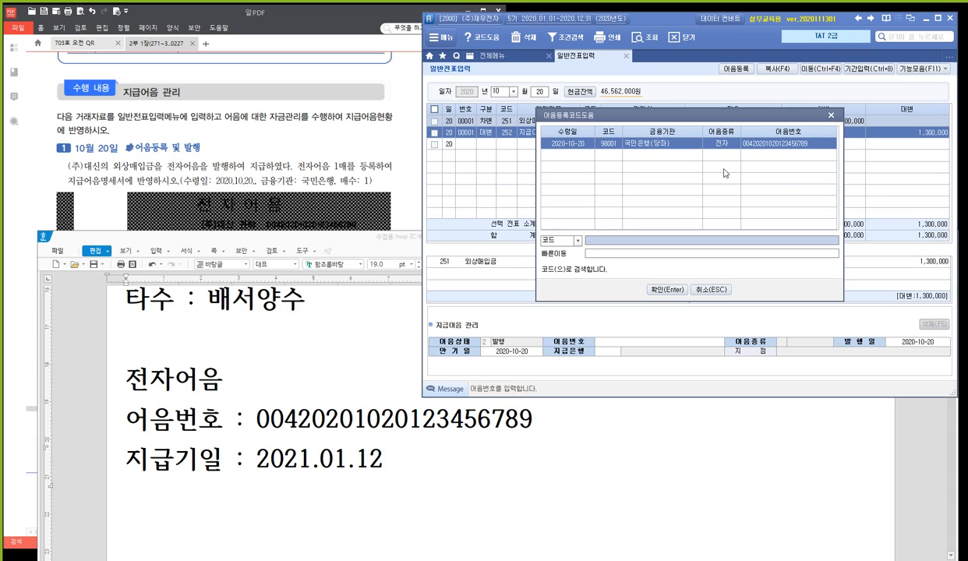
left_click(675, 290)
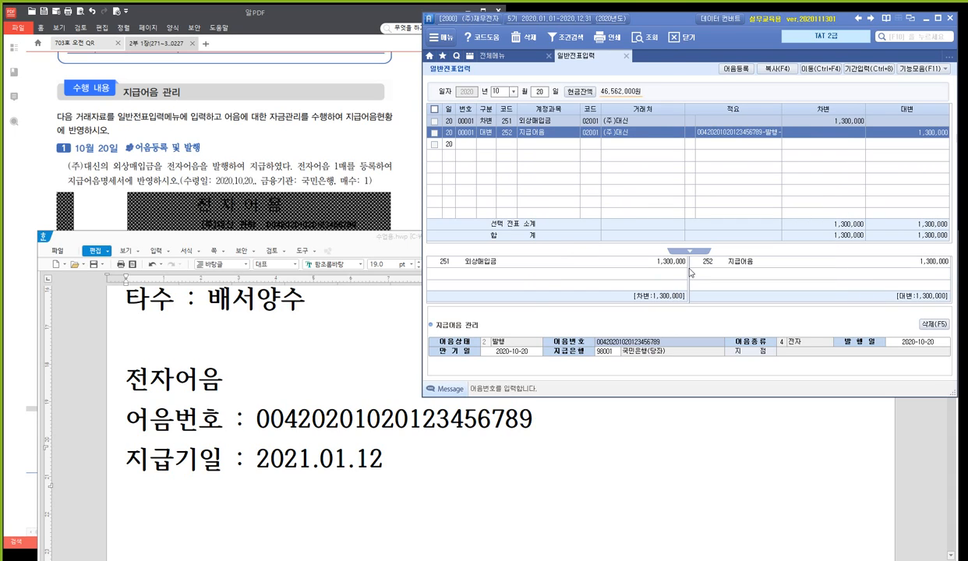
- Set the issued note's maturity date (만기일) to 2021-01-12, accepting the filled-in issue date and paying bank
key("Return")
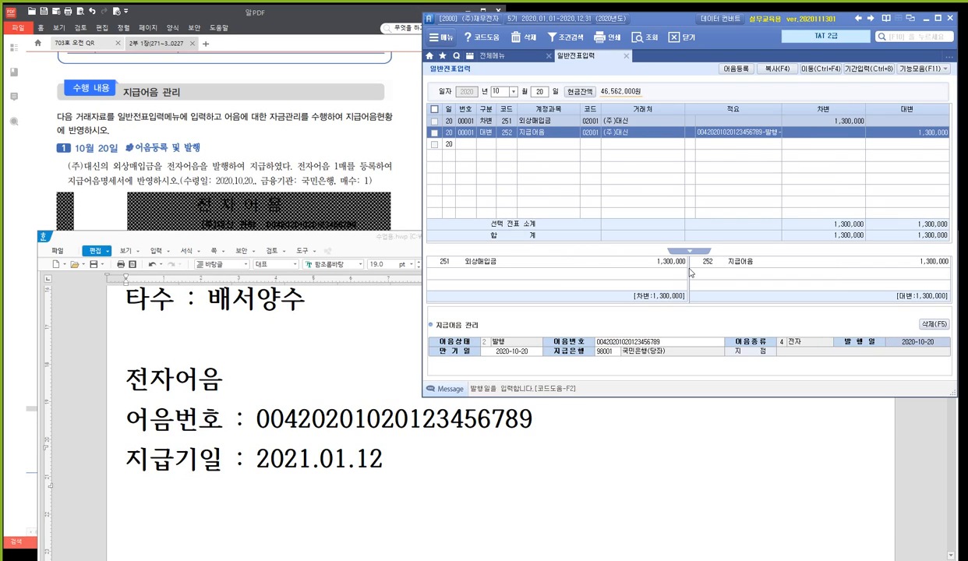
key("Return")
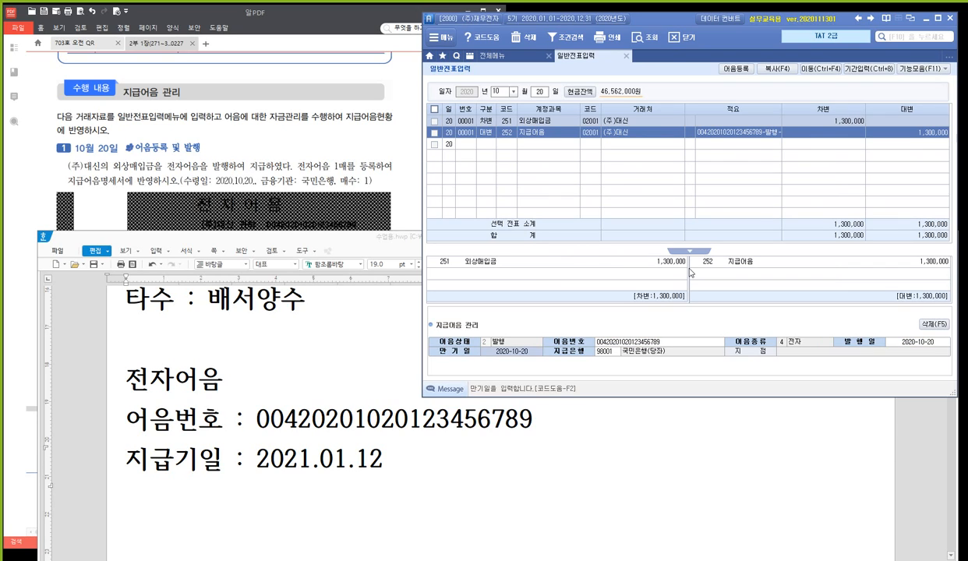
type("2021-")
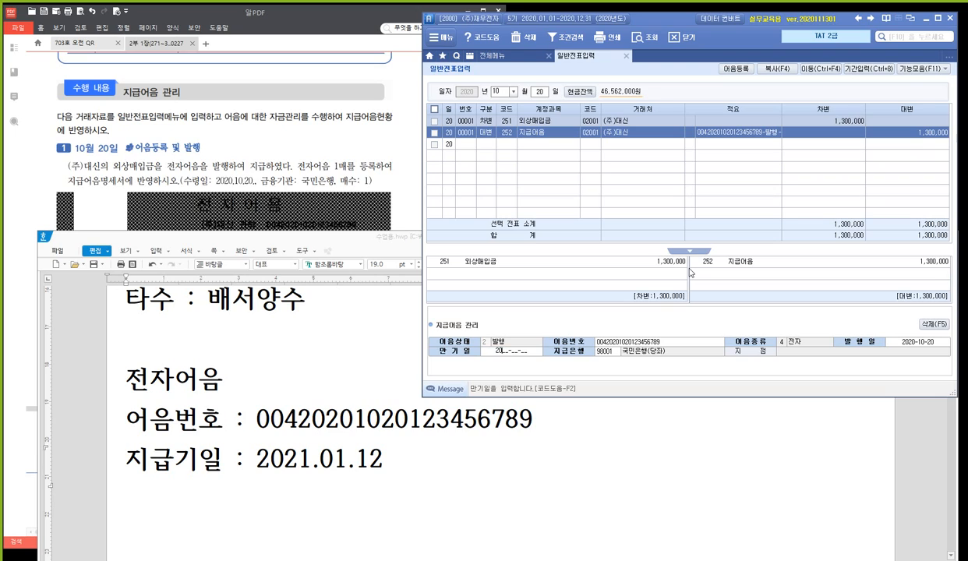
type("01-12")
key("Return")
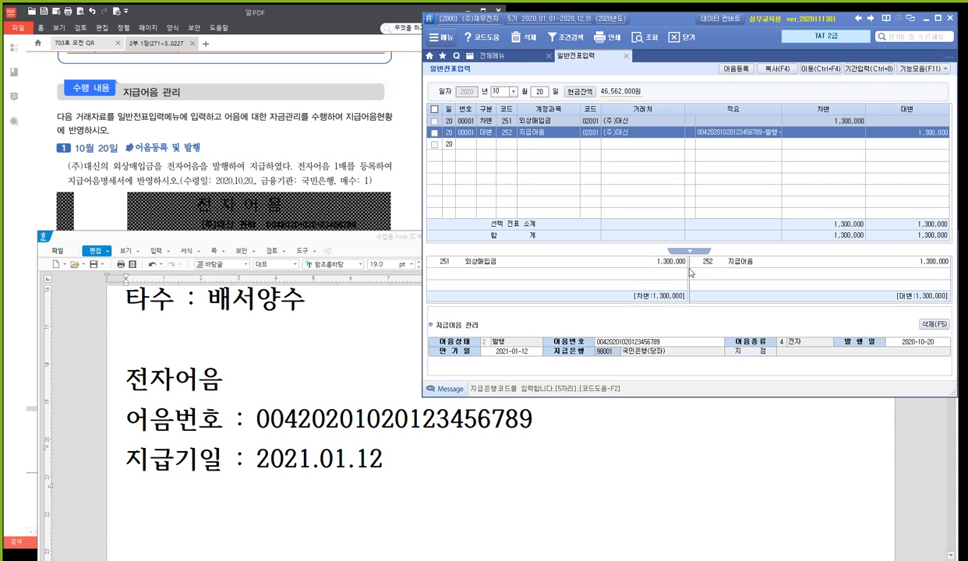
key("Return")
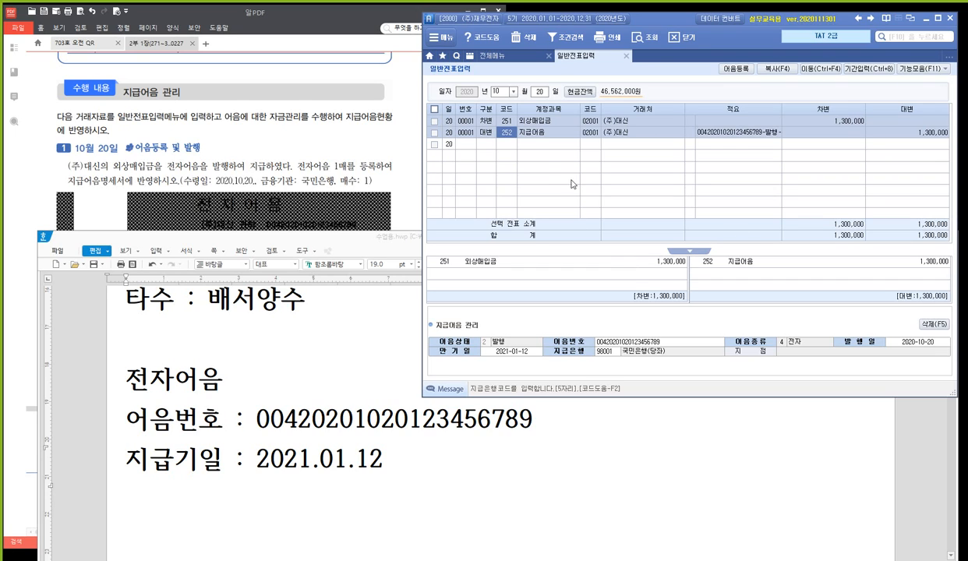
- Consult the October 24 note settlement (어음결제) exercise in the textbook PDF and set the voucher date to October 24
left_click(321, 170)
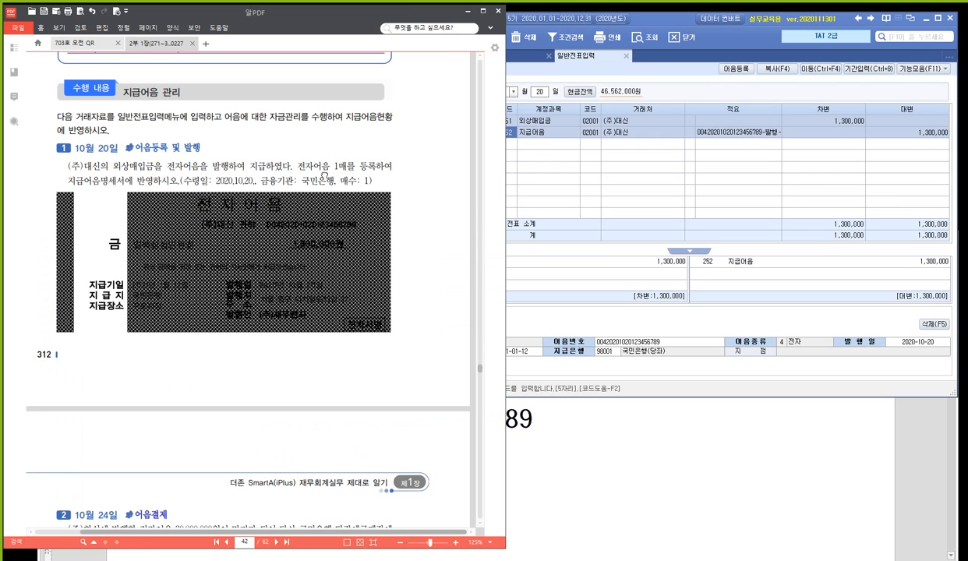
scroll(344, 289, "down", 10)
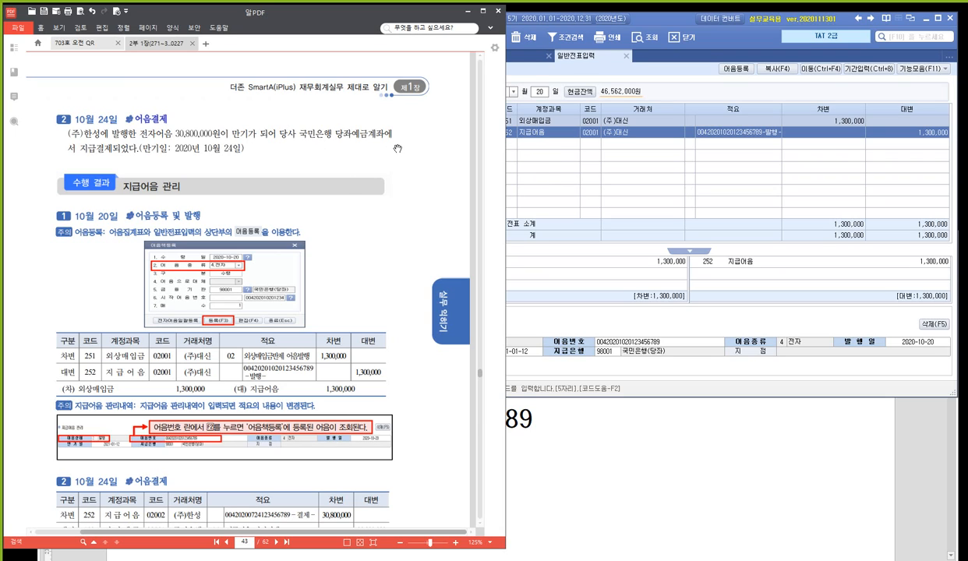
left_click(579, 173)
left_click(539, 92)
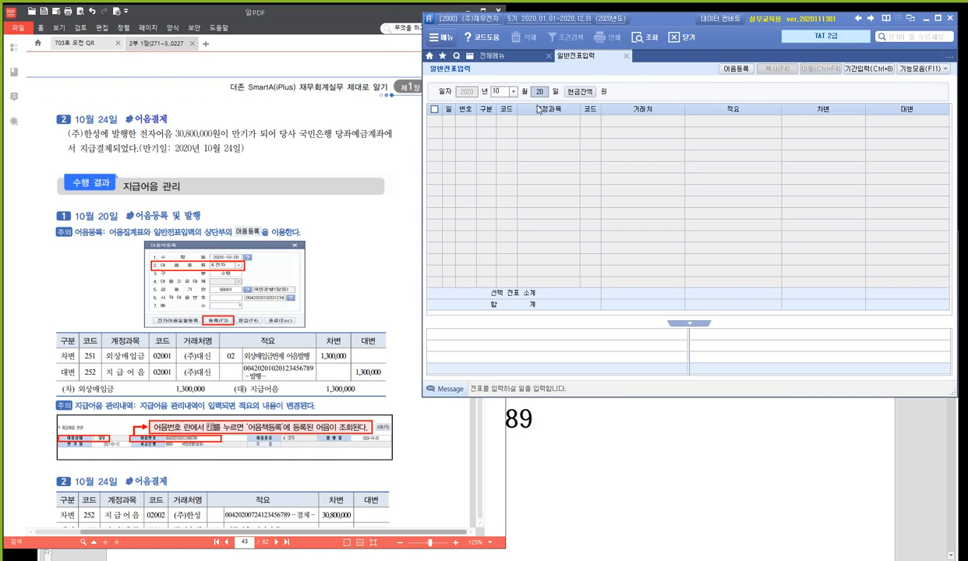
type("24")
key("Return")
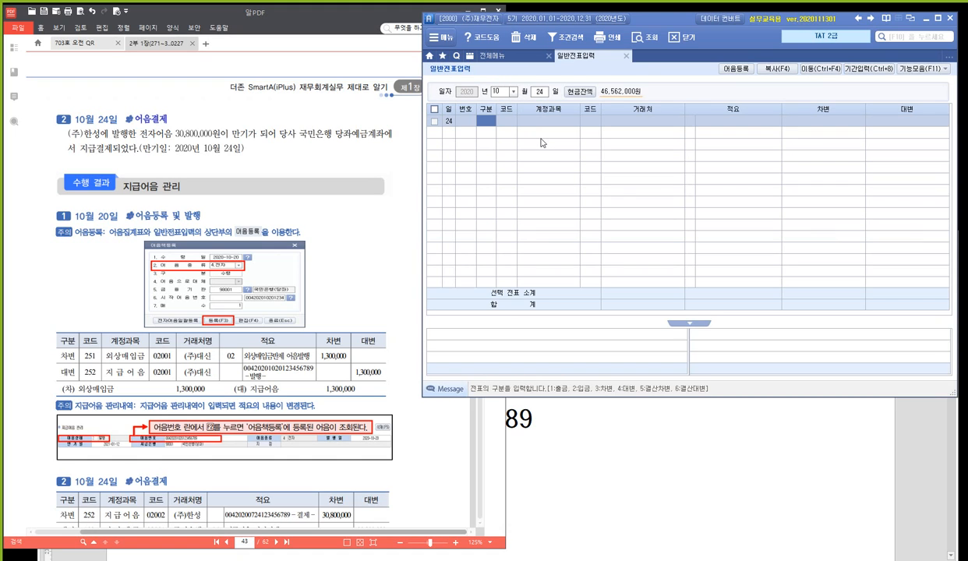
- Enter a debit (차변) line for account 252 지급어음 with vendor 02002 (주)한성 and amount 30,800,000
type("3")
key("Return")
type("252")
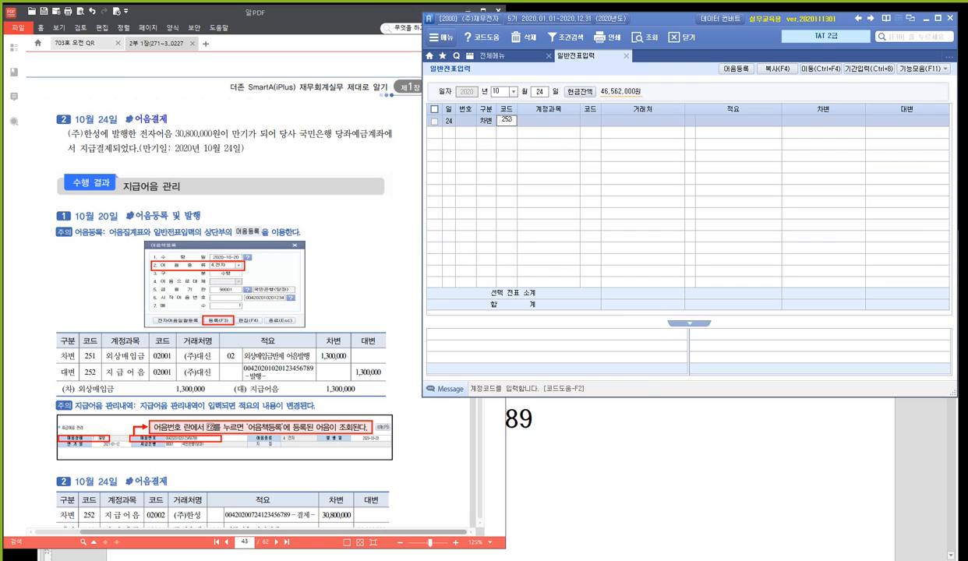
key("Return")
type("02002")
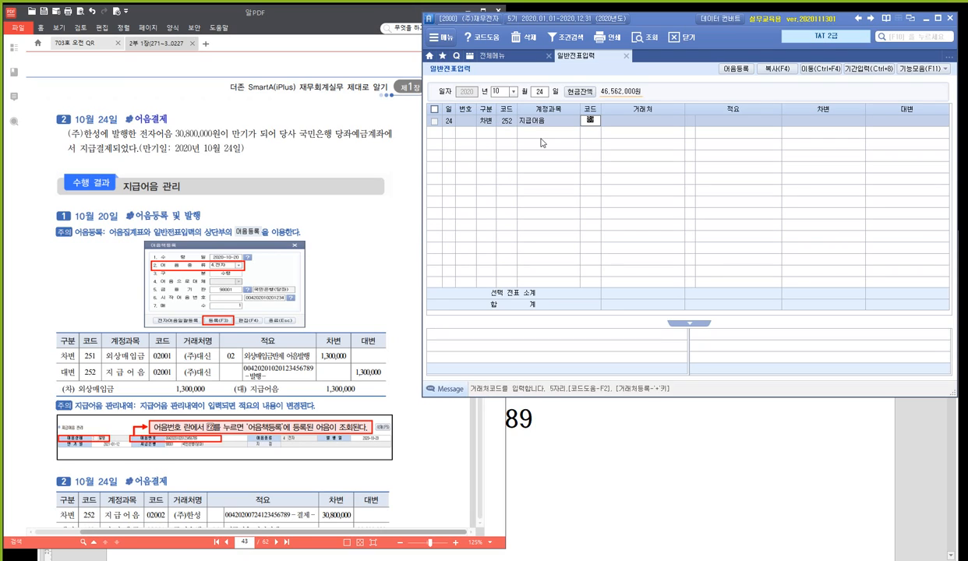
key("Return")
key("Return")
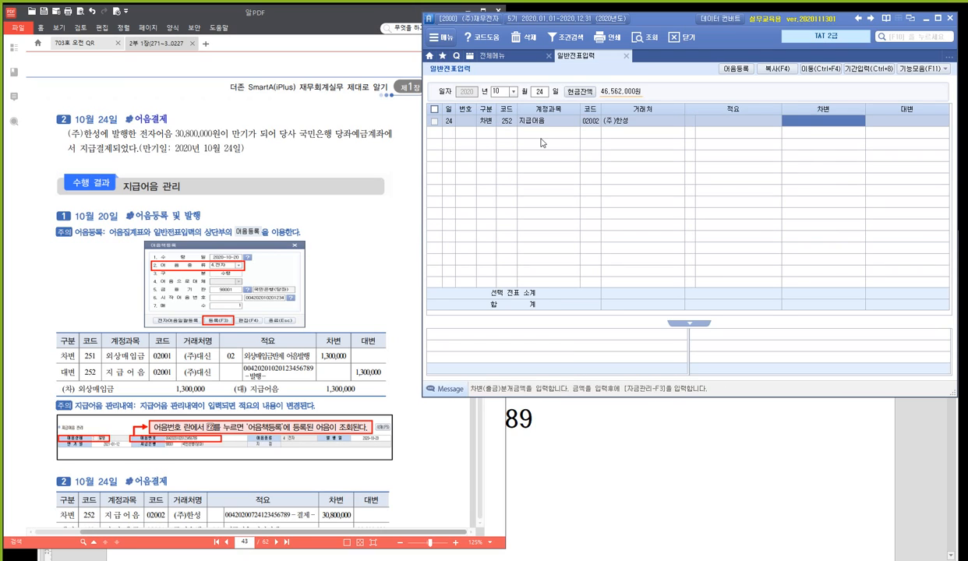
type("30800000")
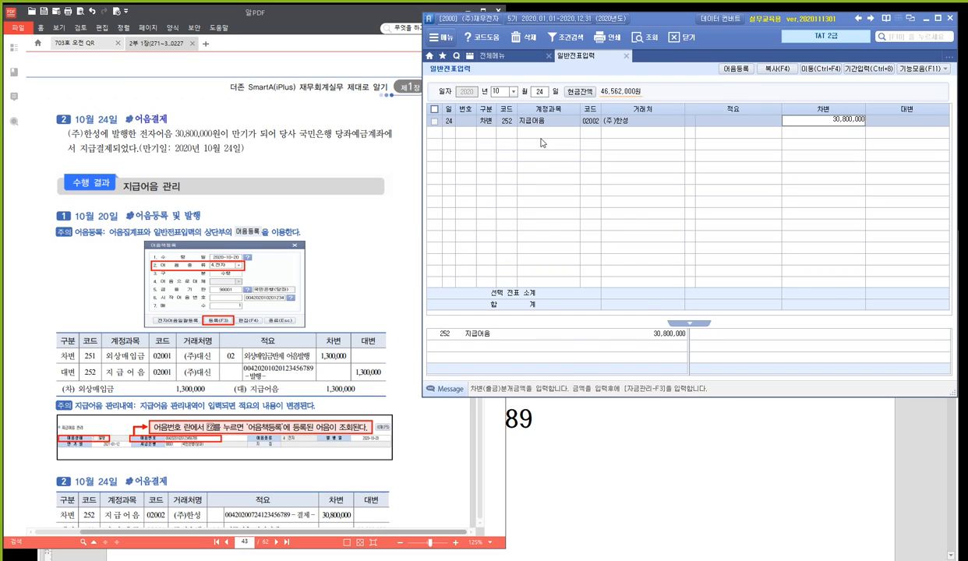
key("Return")
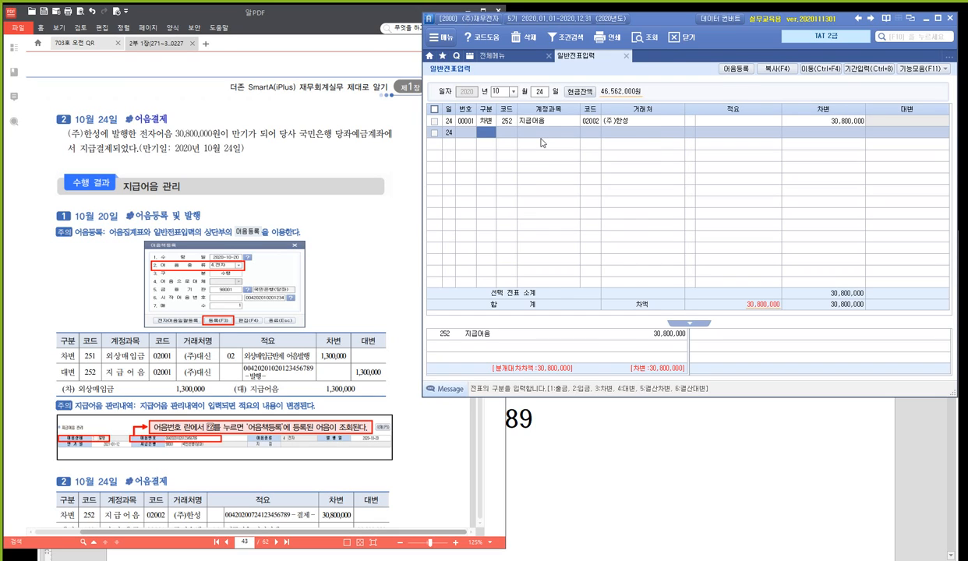
- Enter a credit (대변) line for account 102 당좌예금 with 국민은행(당좌) and amount 30,800,000
type("4")
key("Return")
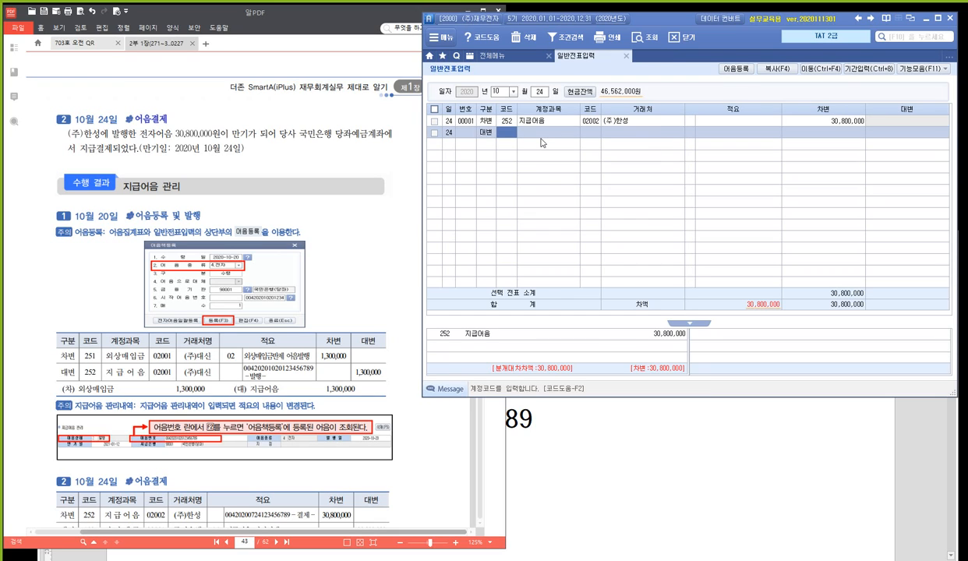
type("102")
key("Return")
type("국민")
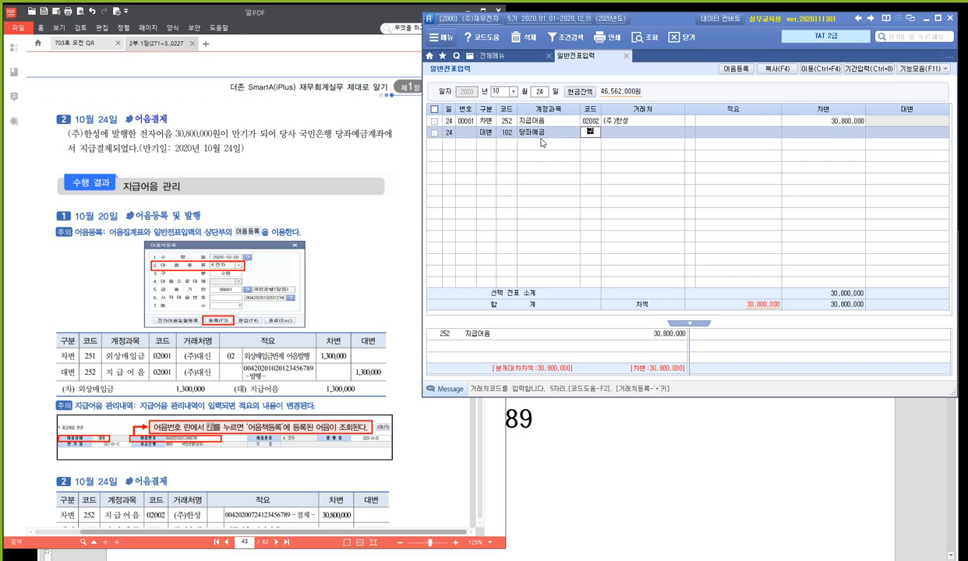
key("Return")
key("Return")
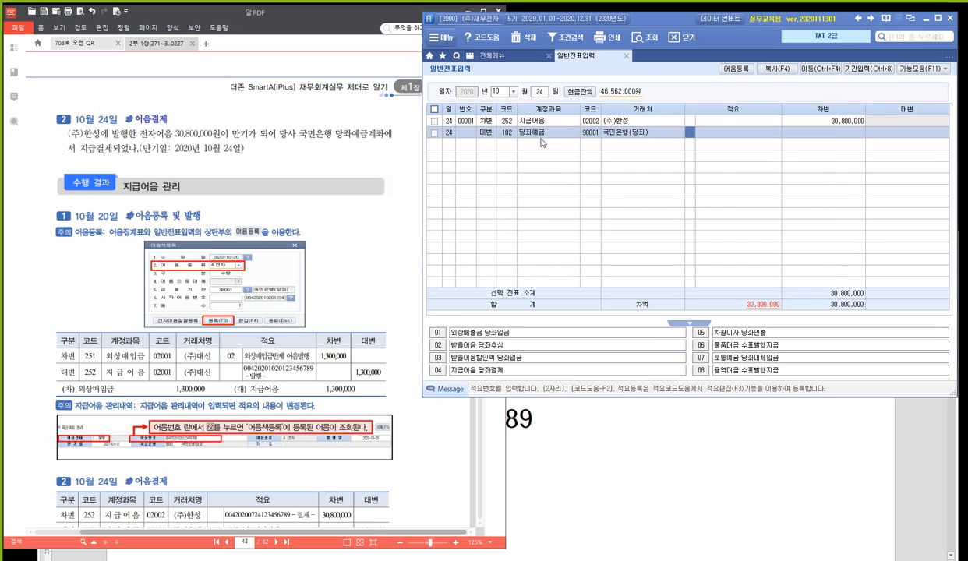
key("Return")
type("30,800,000")
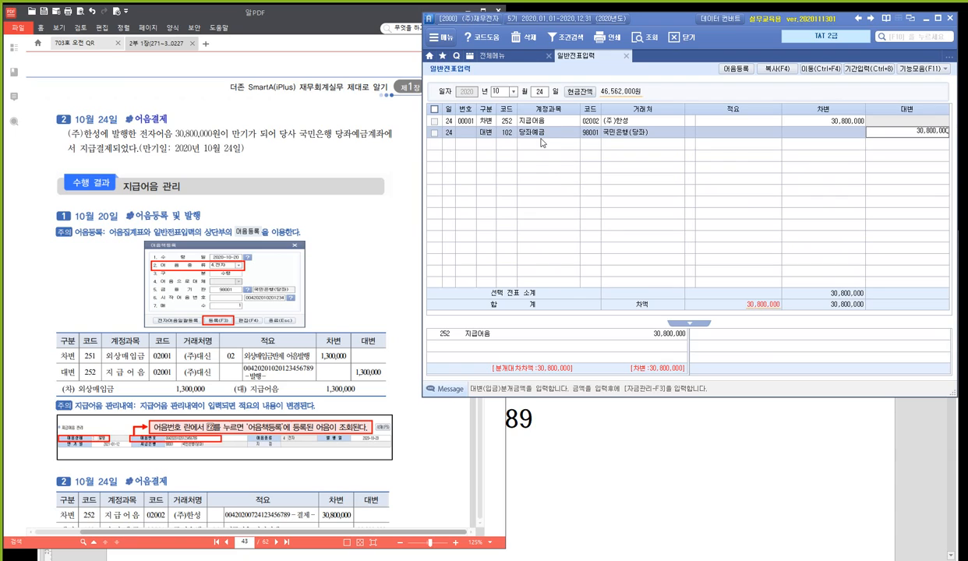
key("Return")
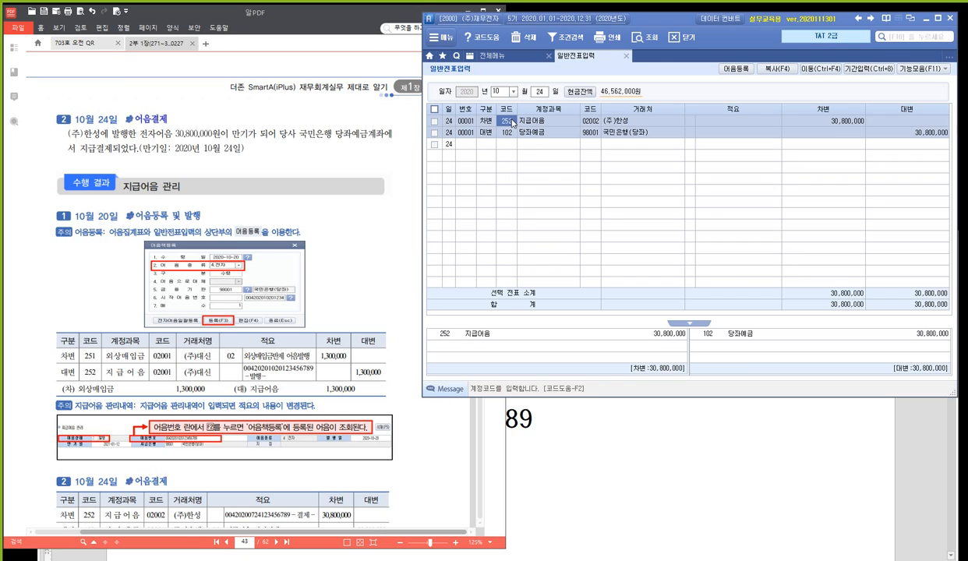
- Open fund management for the 지급어음 debit line and assign (주)한성's electronic note with status 3.결제
left_click(933, 72)
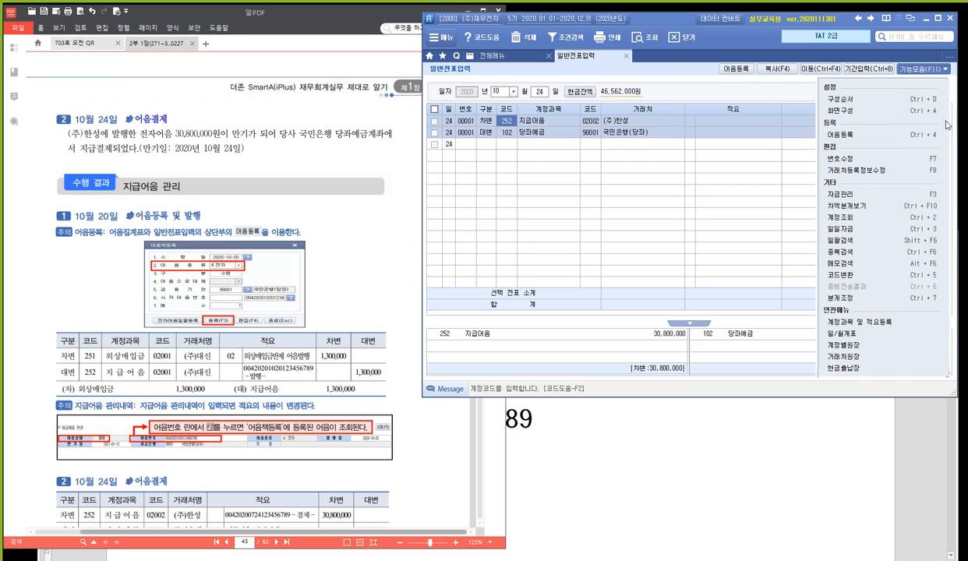
left_click(924, 196)
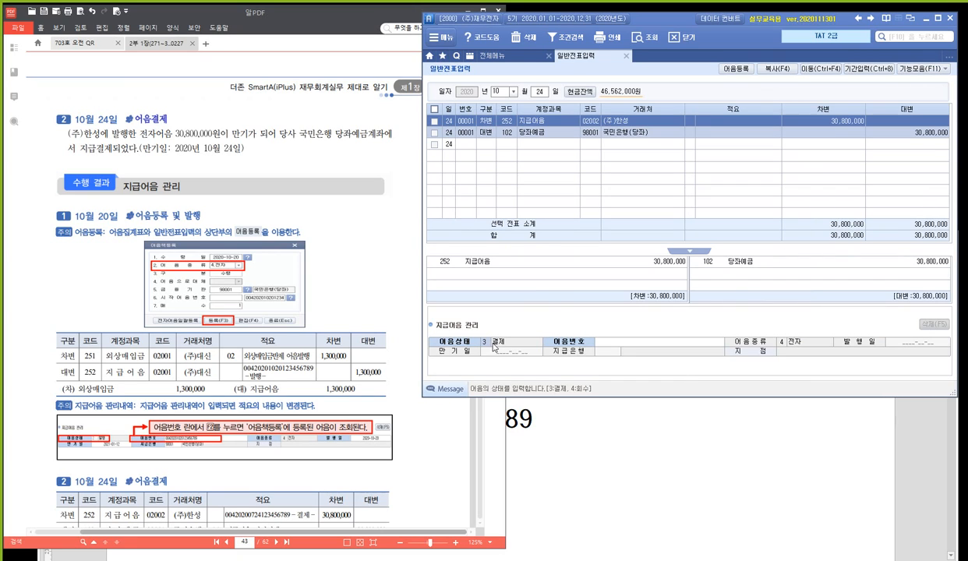
key("Return")
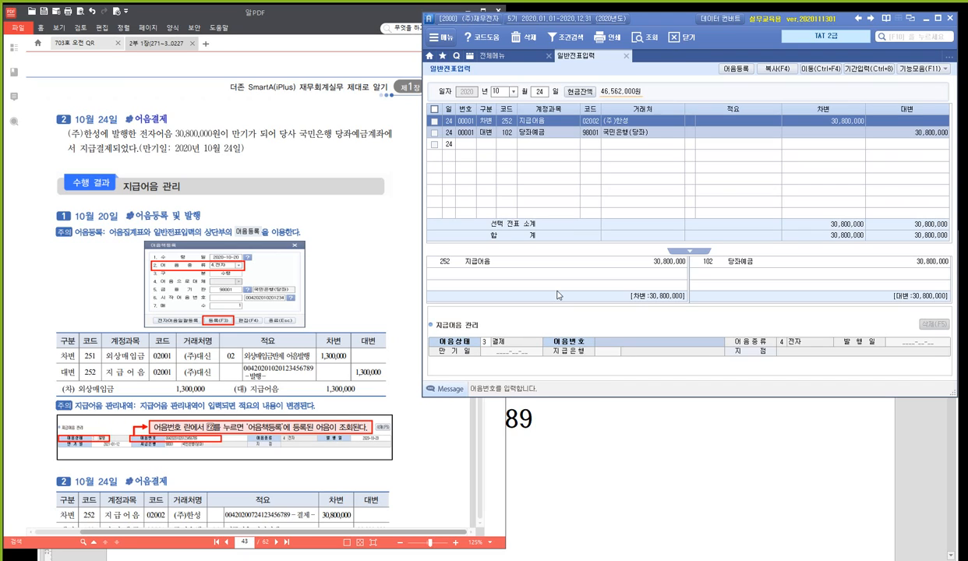
key("F2")
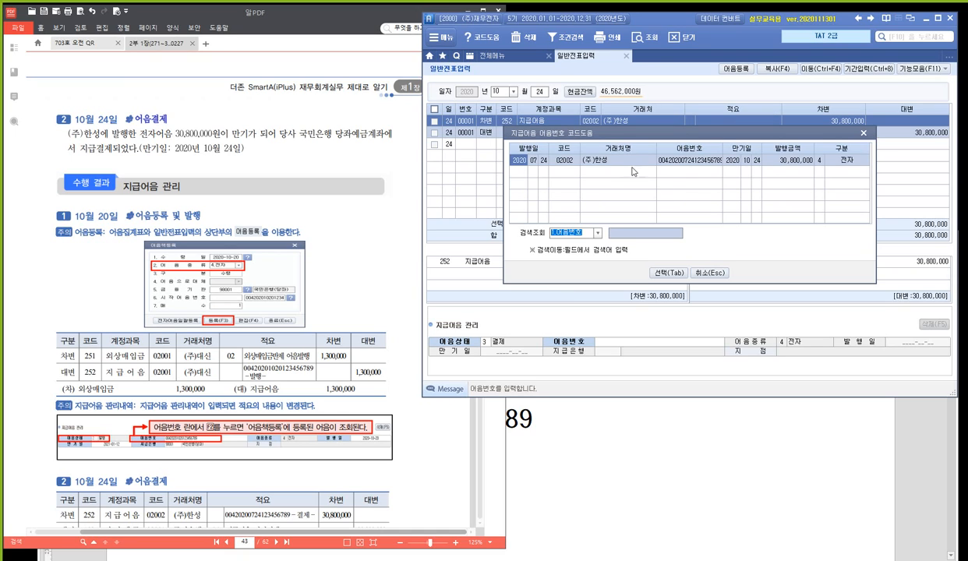
left_click(669, 273)
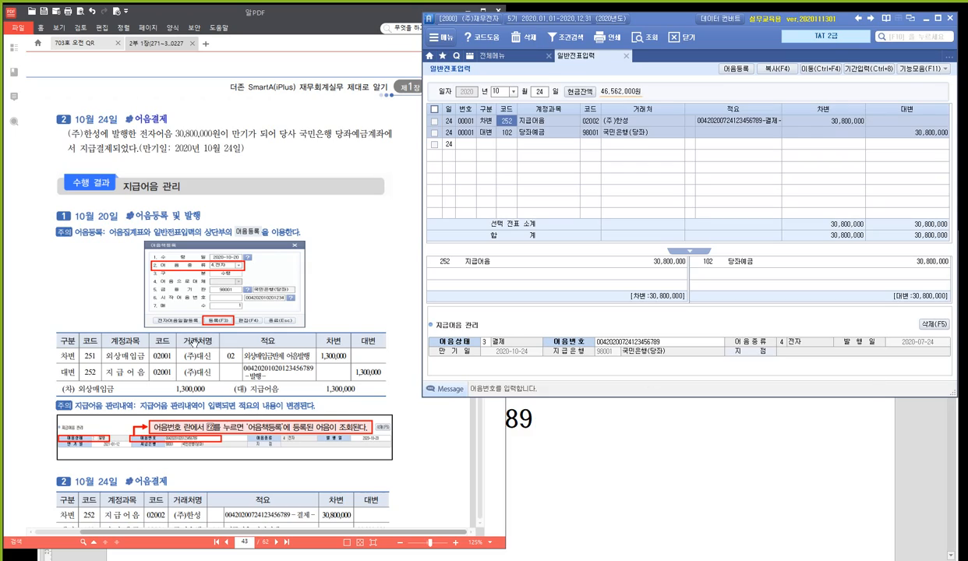
- Find the 고정자산 등록과 감가상각 exercise table in the textbook PDF and close the 일반전표입력 screen
scroll(232, 319, "down", 20)
scroll(288, 326, "down", 20)
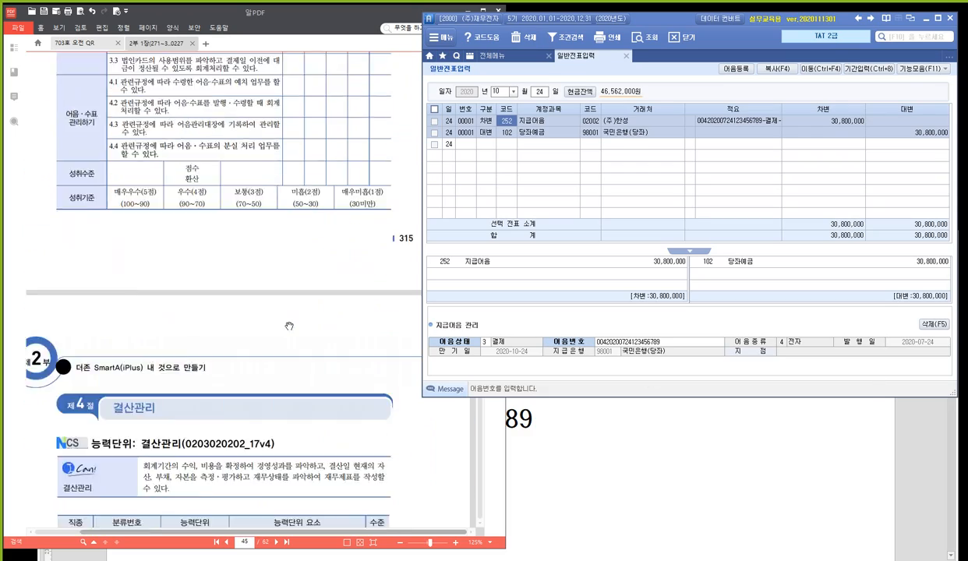
scroll(288, 332, "down", 15)
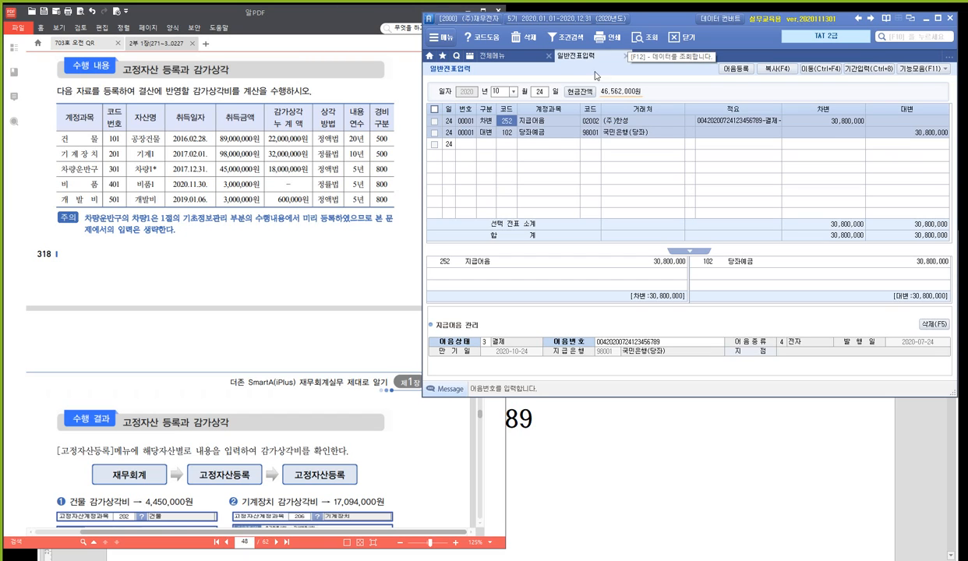
left_click(625, 61)
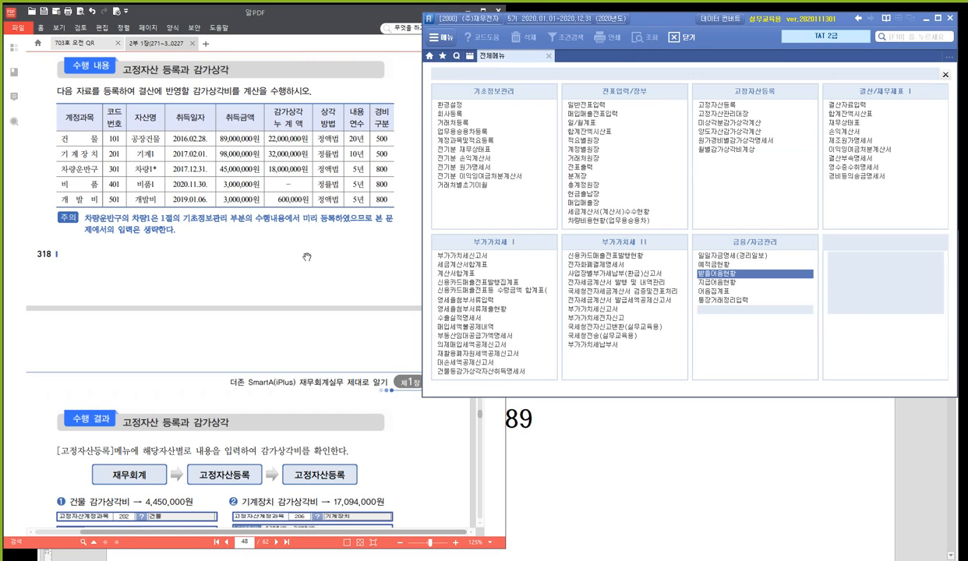
left_click(236, 244)
scroll(267, 298, "up", 2)
scroll(267, 298, "up", 1)
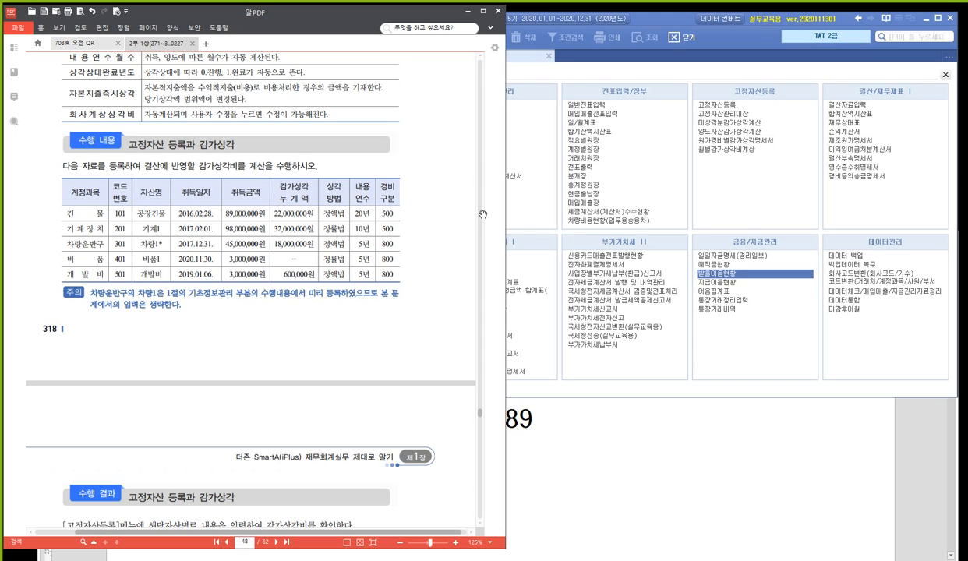
- Open the fixed asset registration (고정자산등록) screen in the accounting program
left_click(759, 200)
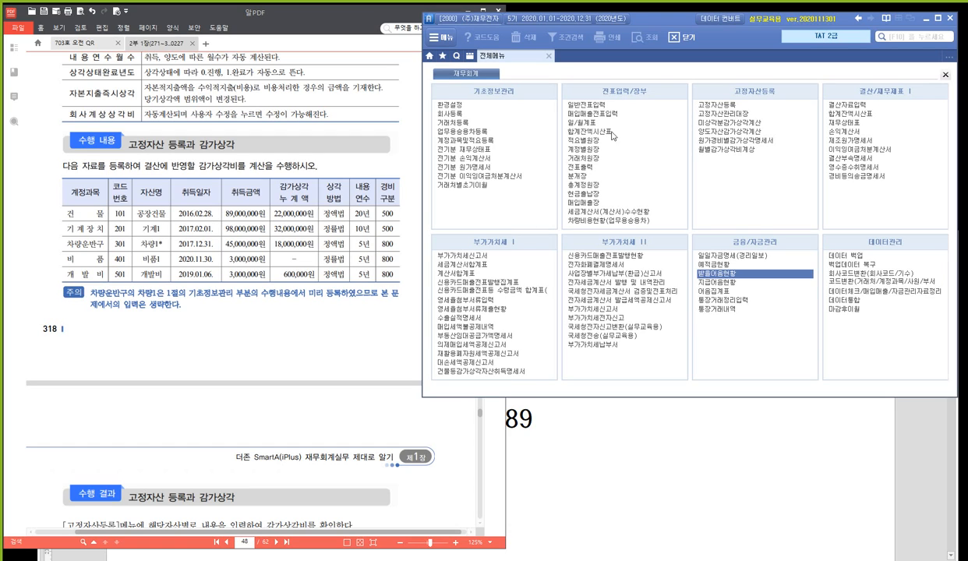
left_click(731, 106)
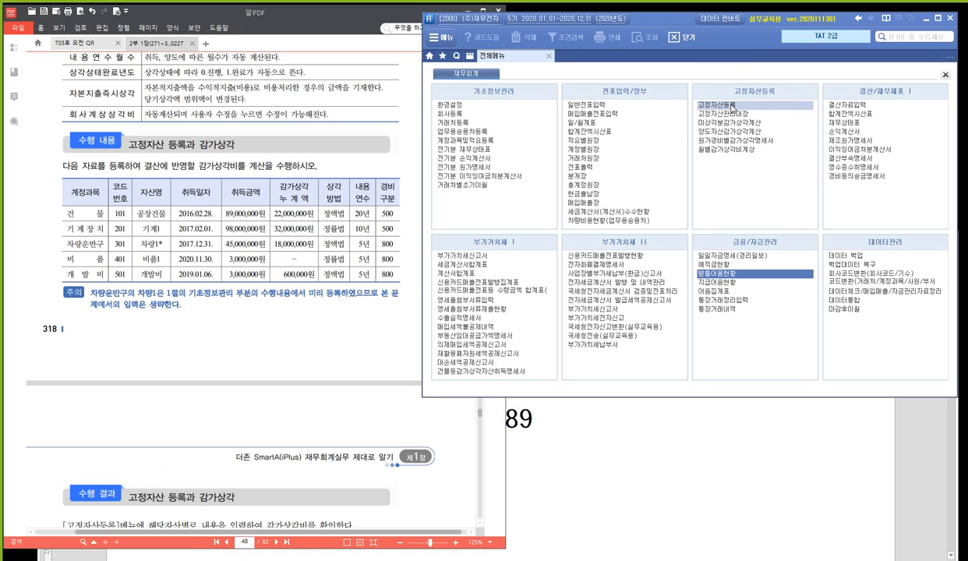
key("ctrl")
double_click(732, 106)
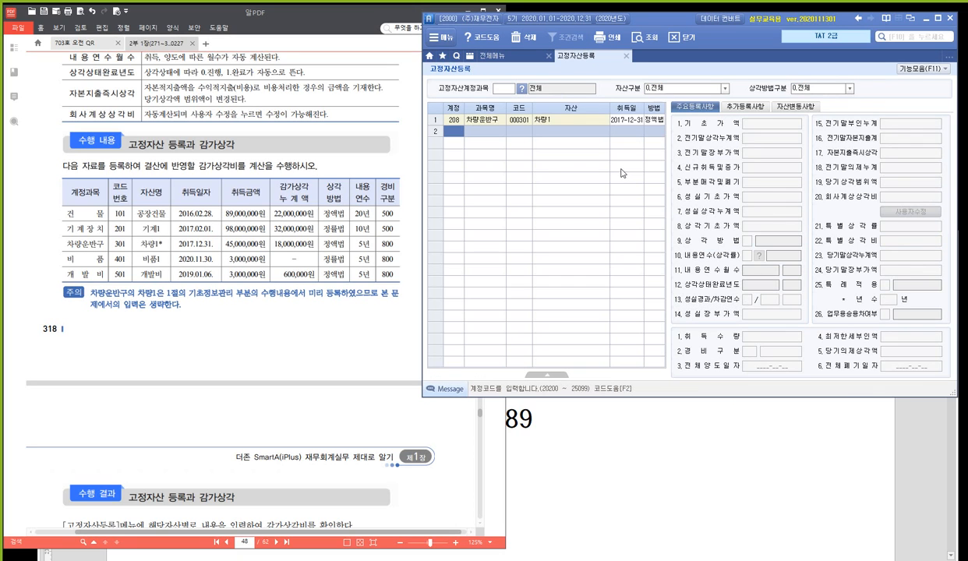
- Add a fixed asset line for account 202 건물 with asset code 101, name 공장건물 and acquisition date 2016-02-28
key("ctrl")
key("ctrl")
type("202")
key("Return")
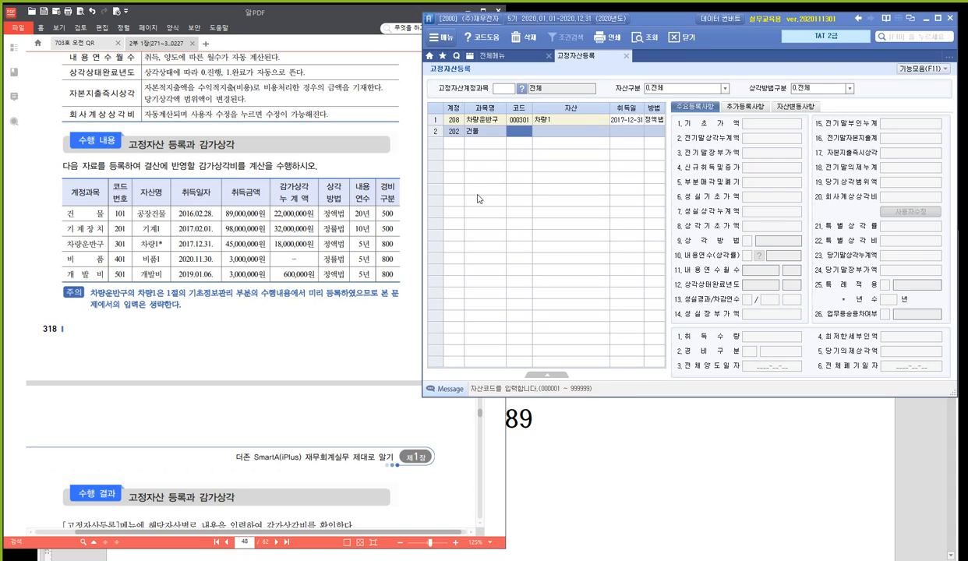
type("101")
key("Return")
type("공")
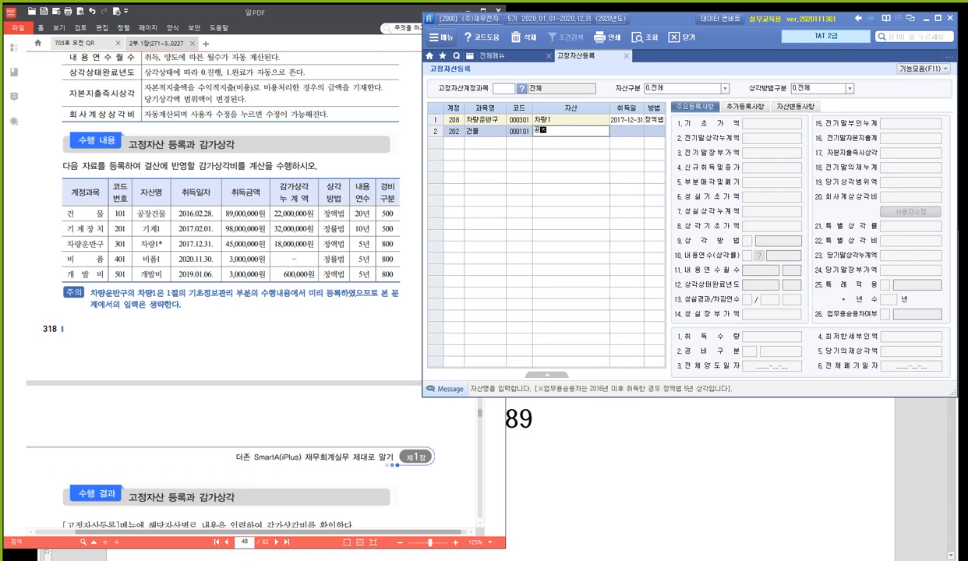
type("장건물")
key("Return")
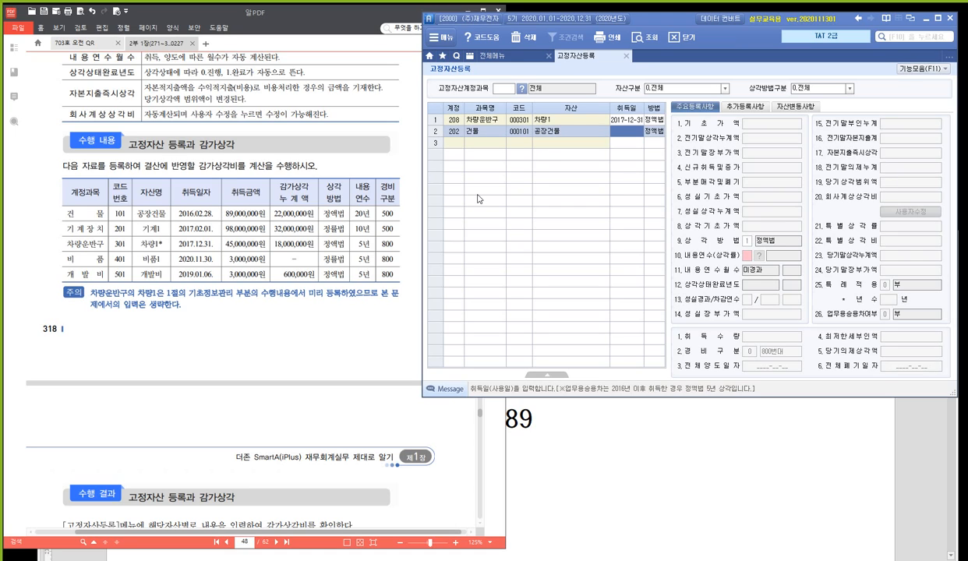
type("20160228")
key("Return")
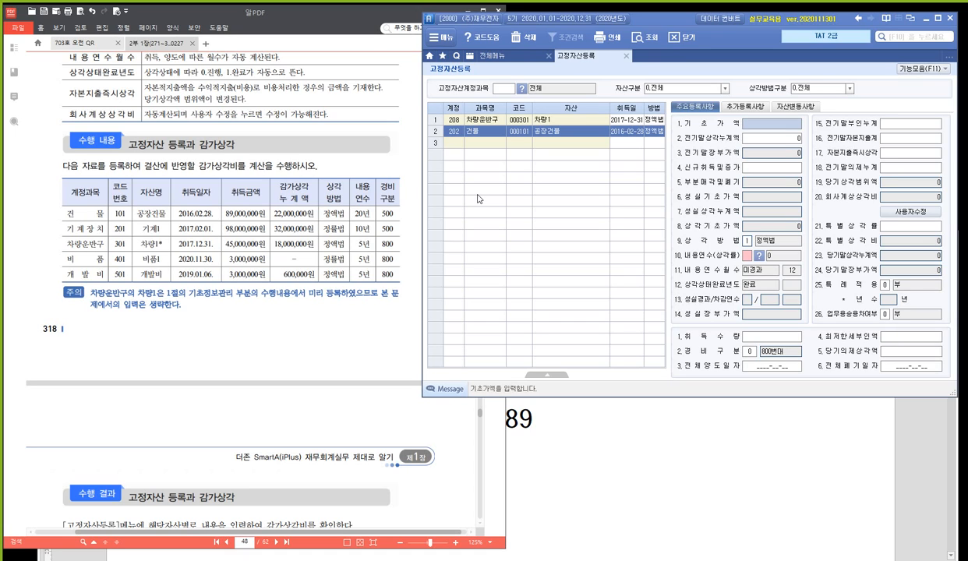
- Set 공장건물's base value (기초가액) to 89,000,000 and its prior accumulated depreciation (전기말상각누계액) to 22,000,000
type("89000000")
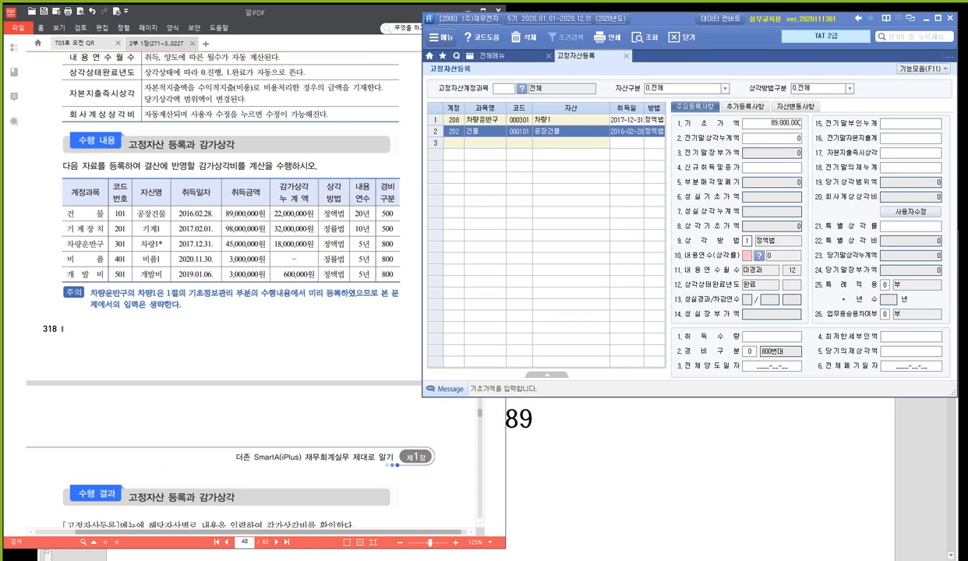
key("Return")
type("22")
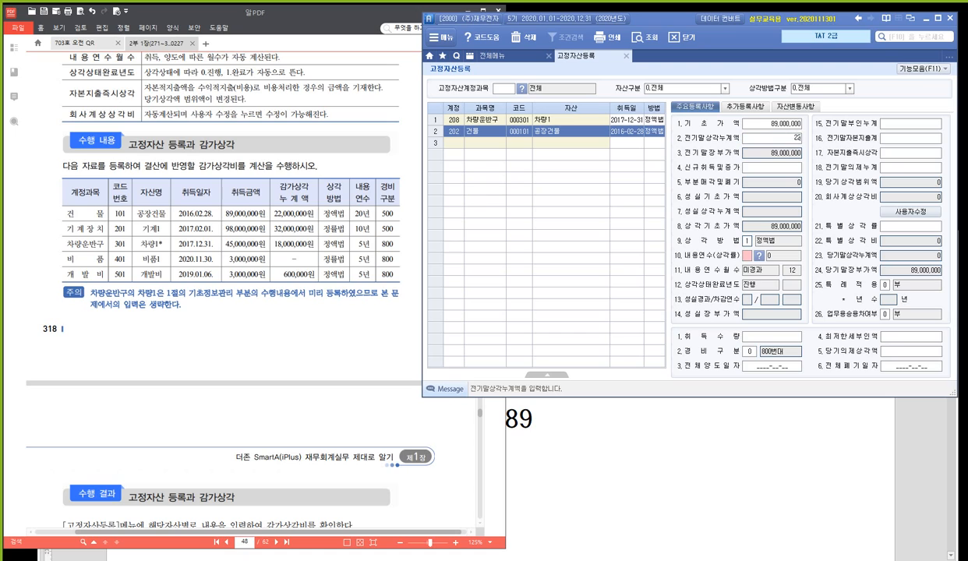
type(",000,000")
key("Return")
key("Return")
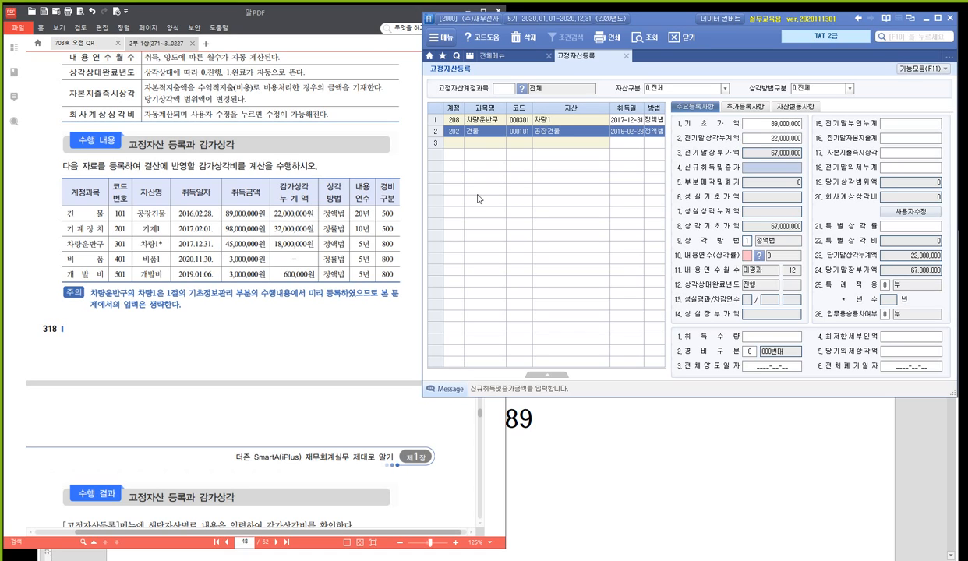
- Keep 공장건물's depreciation method and set its useful life (내용연수) to 20 years
key("Return")
key("Return")
key("Return")
key("Return")
key("Return")
key("Return")
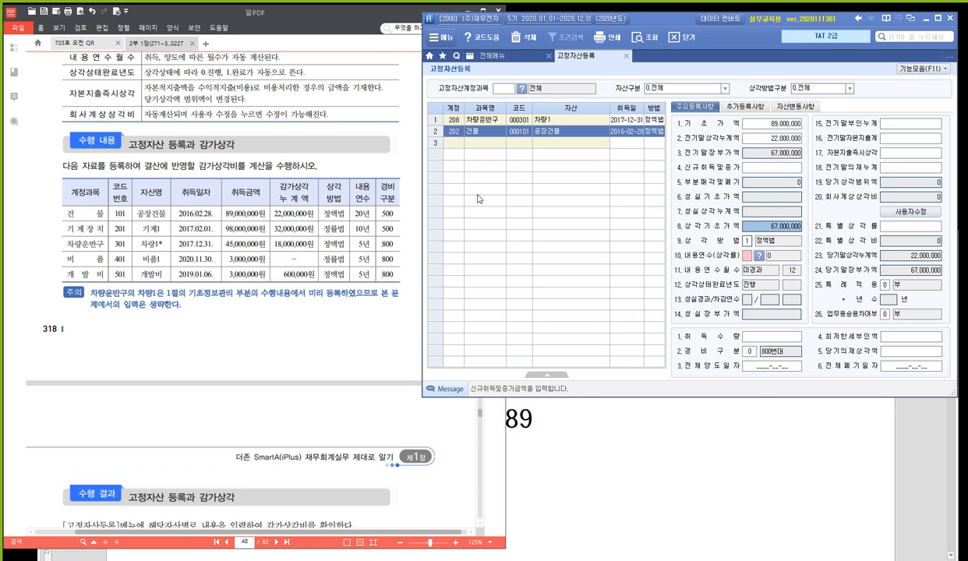
type("20")
key("Return")
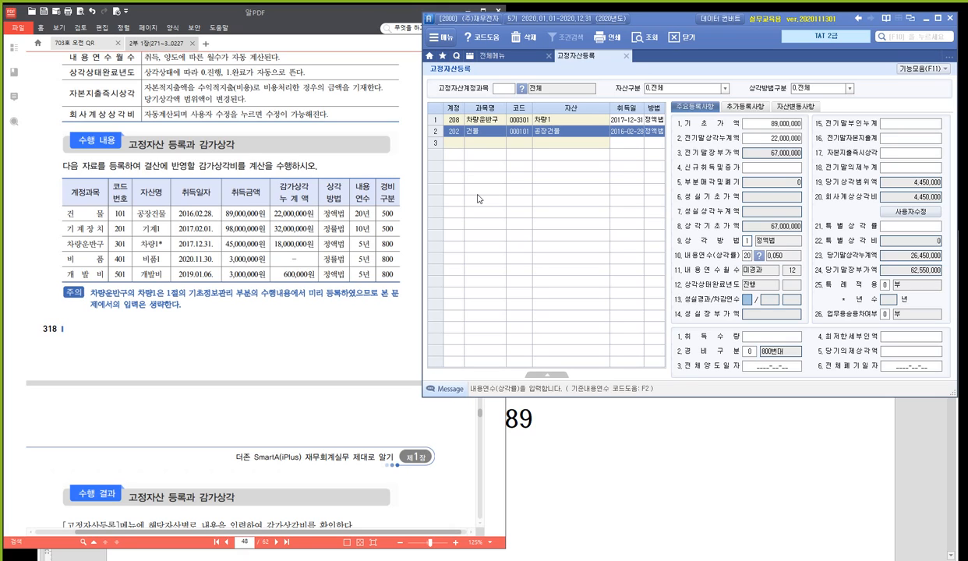
- Set 공장건물's expense category (경비구분) to 1, 500번대, leaving the fields before it unchanged
key("Return")
key("Return")
key("Return")
key("Return")
key("Return")
key("Return")
key("Return")
key("Return")
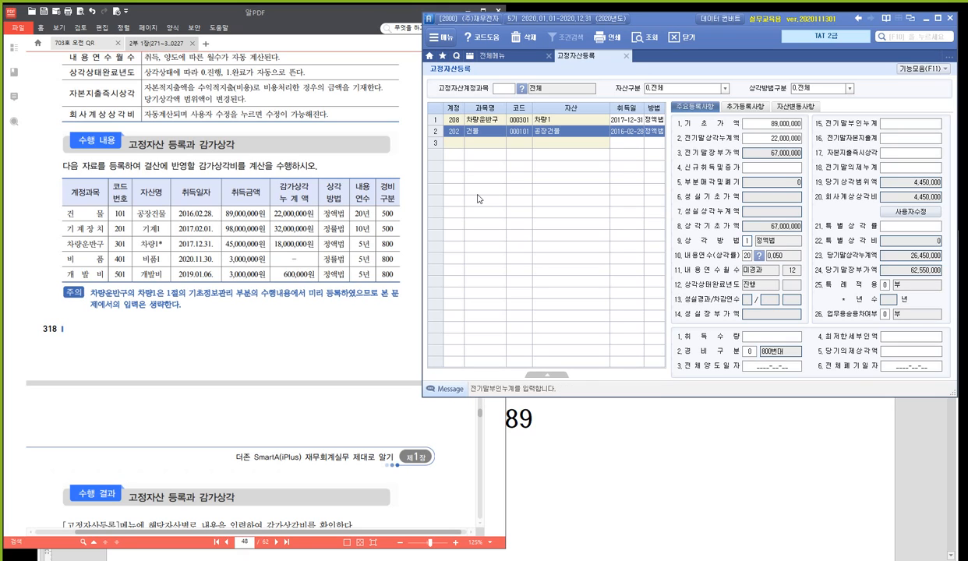
key("Return")
key("Return")
key("Return")
key("Return")
key("Return")
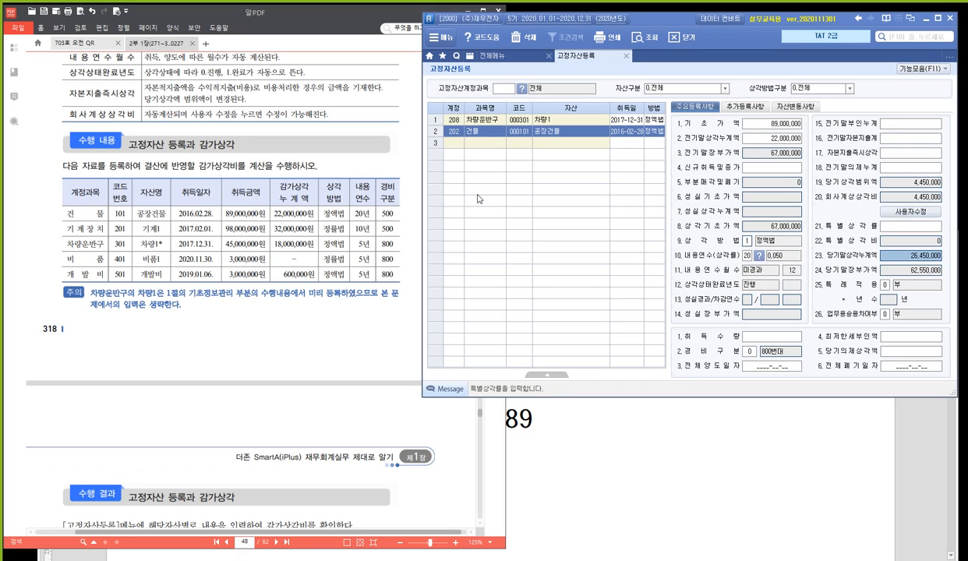
key("Return")
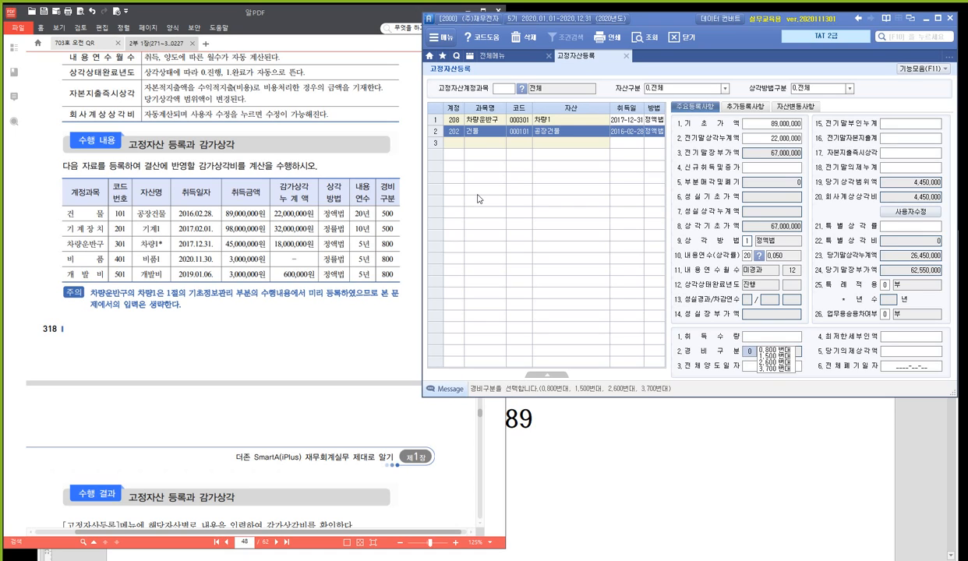
type("1")
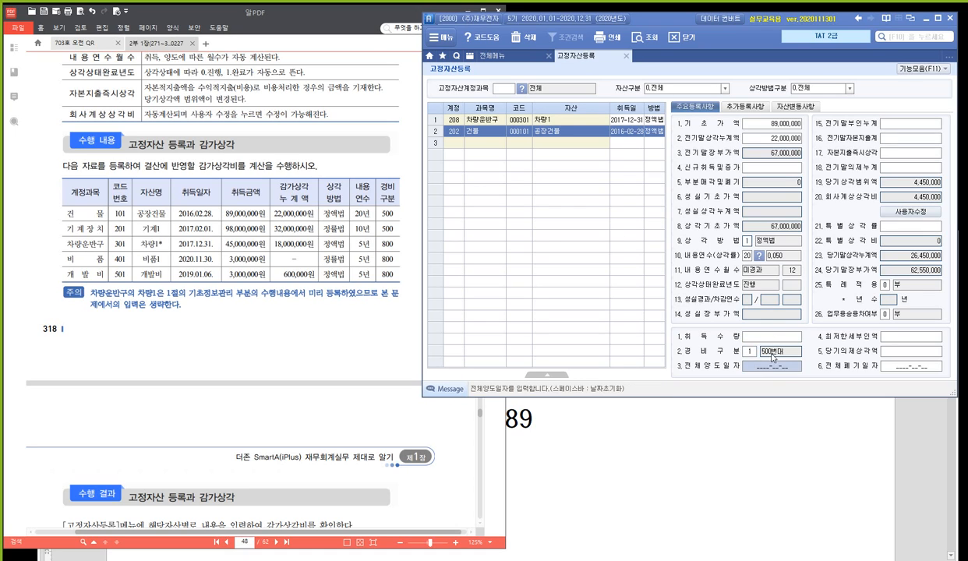
key("Return")
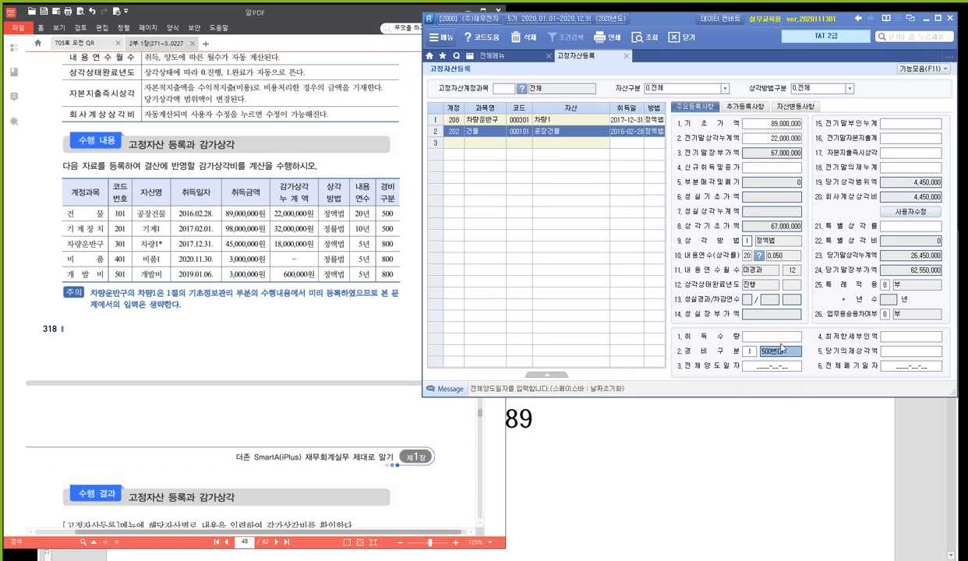
key("ctrl")
key("ctrl")
key("ctrl")
key("ctrl")
key("ctrl")
key("ctrl")
key("ctrl")
key("ctrl")
key("ctrl")
key("ctrl")
key("ctrl")
- Add a fixed asset line for account 206 기계장치 with asset code 201, name 기계1 and acquisition date 2017-02-01
left_click(456, 146)
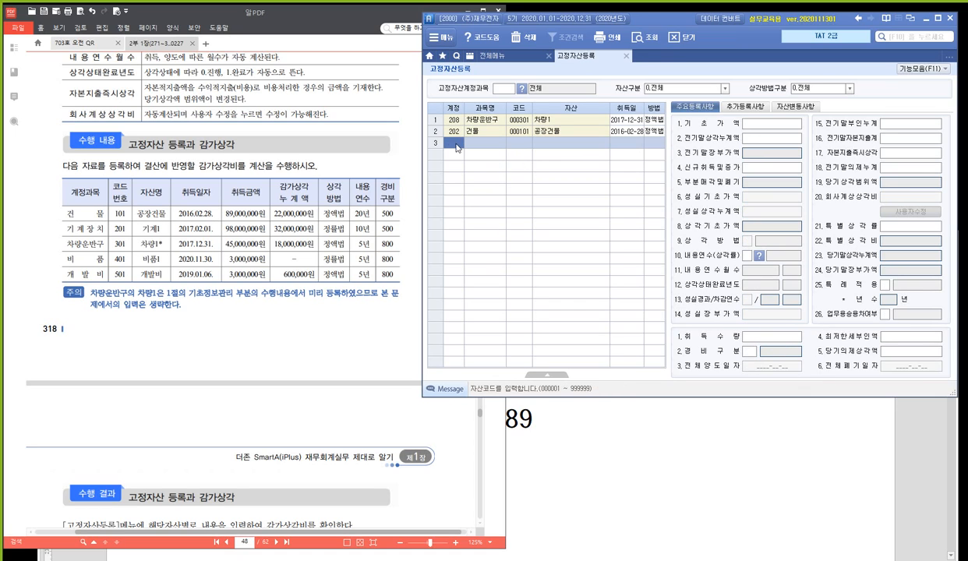
type("206")
key("Return")
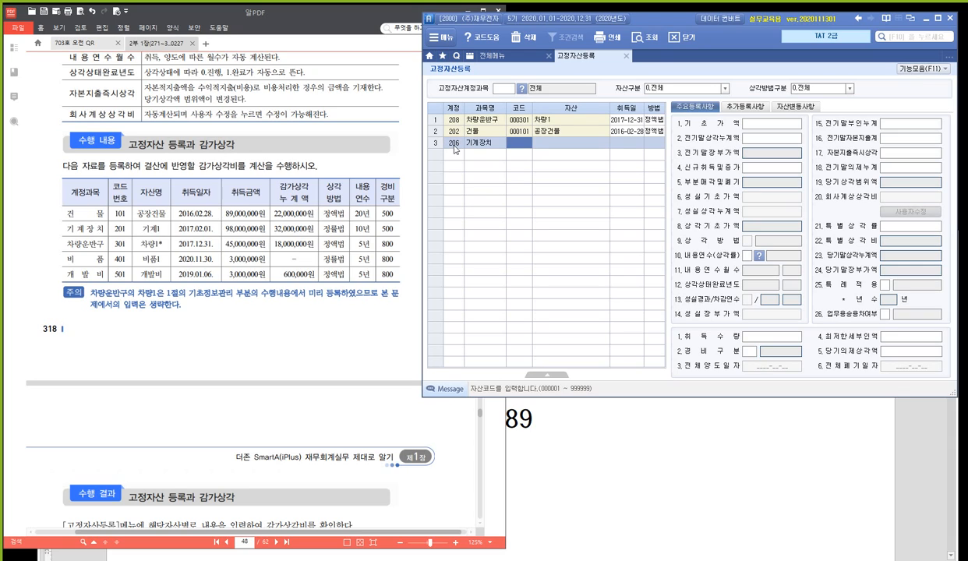
type("201")
key("Return")
type("기계1")
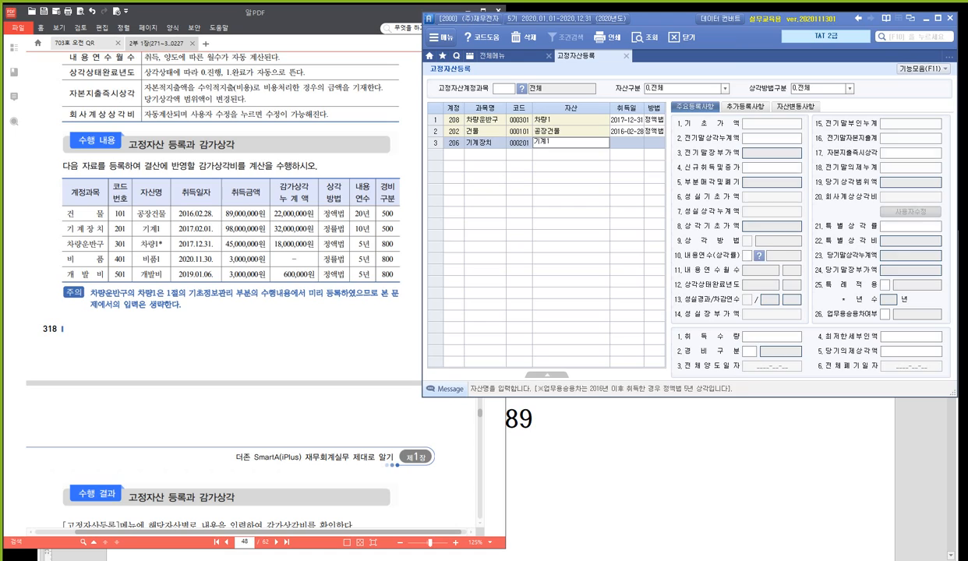
key("Return")
type("2017-")
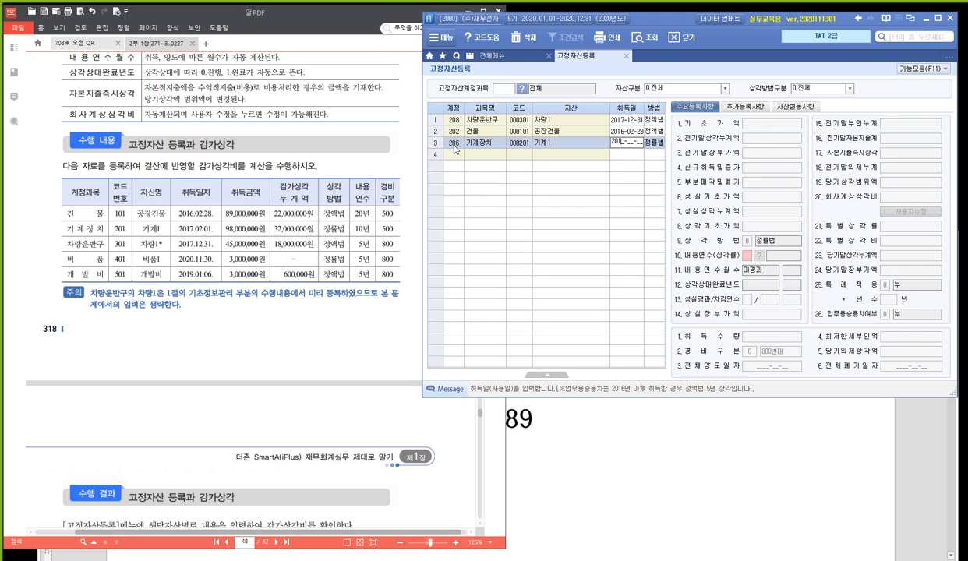
type("02-01")
key("Return")
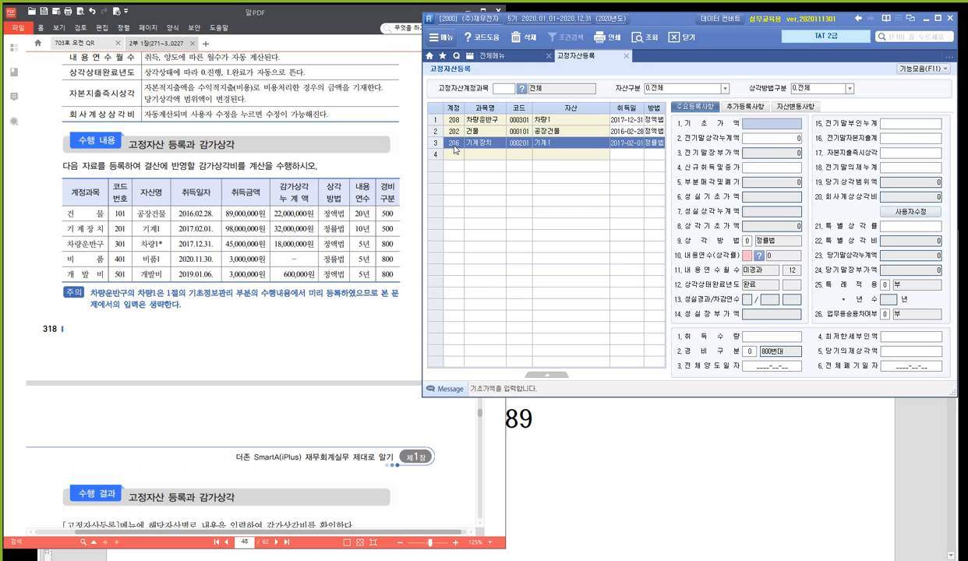
- Set 기계1's base value (기초가액) to 98,000,000 and its prior accumulated depreciation (전기말상각누계액) to 32,000,000
type("98000000")
key("Return")
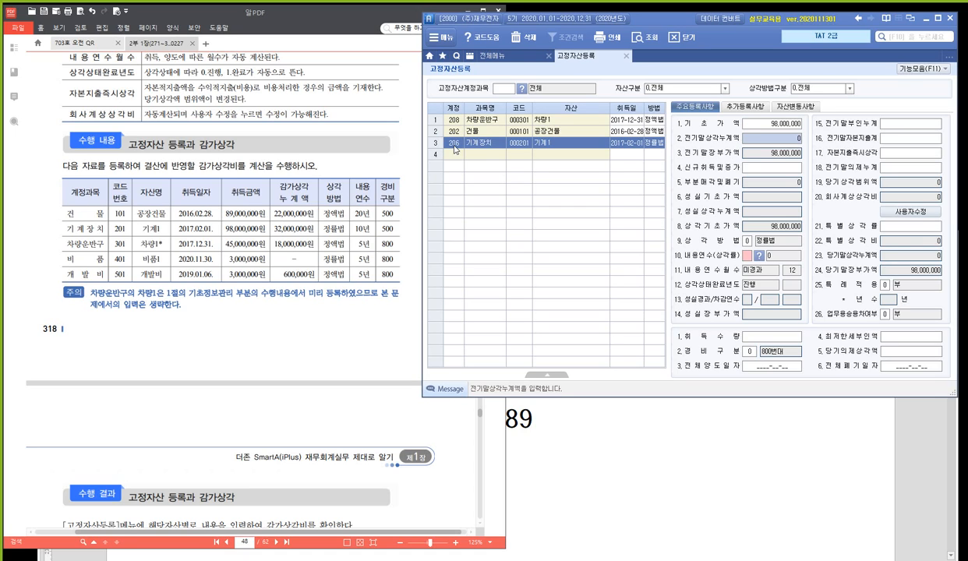
type("32000000")
key("Return")
- Keep 기계1's depreciation method and set its useful life (내용연수) to 10 years
key("Return")
key("Return")
key("Return")
key("Return")
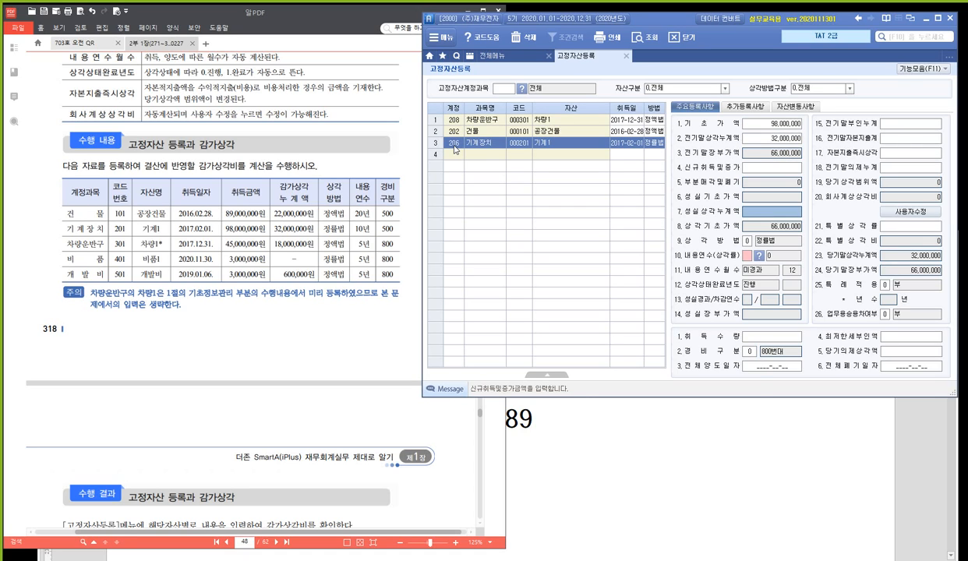
type("10")
key("Return")
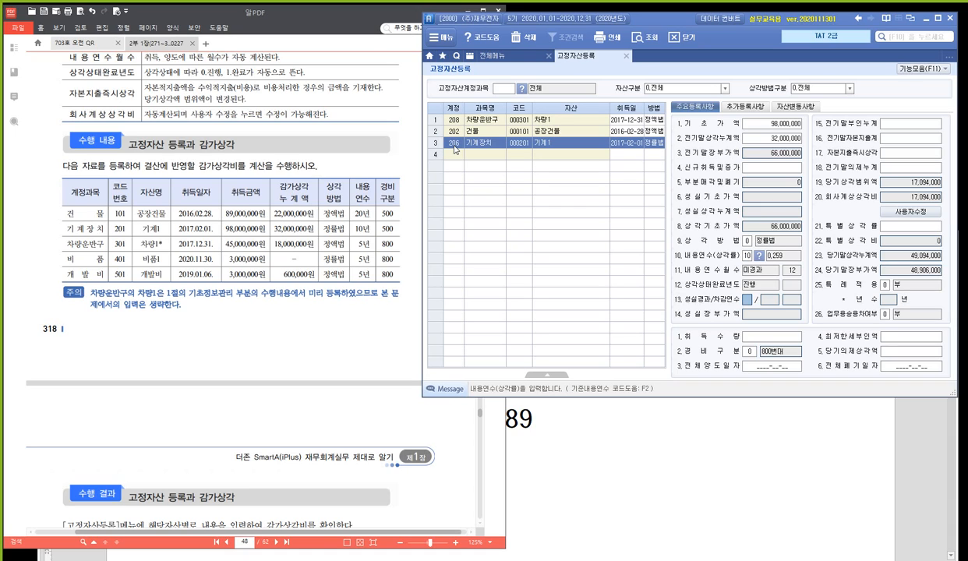
- Set 기계1's expense category (경비구분) to 1, 500번대, and finish its entry so a new asset line is ready
key("Return")
key("Return")
key("Return")
key("Return")
key("Return")
key("Return")
key("Return")
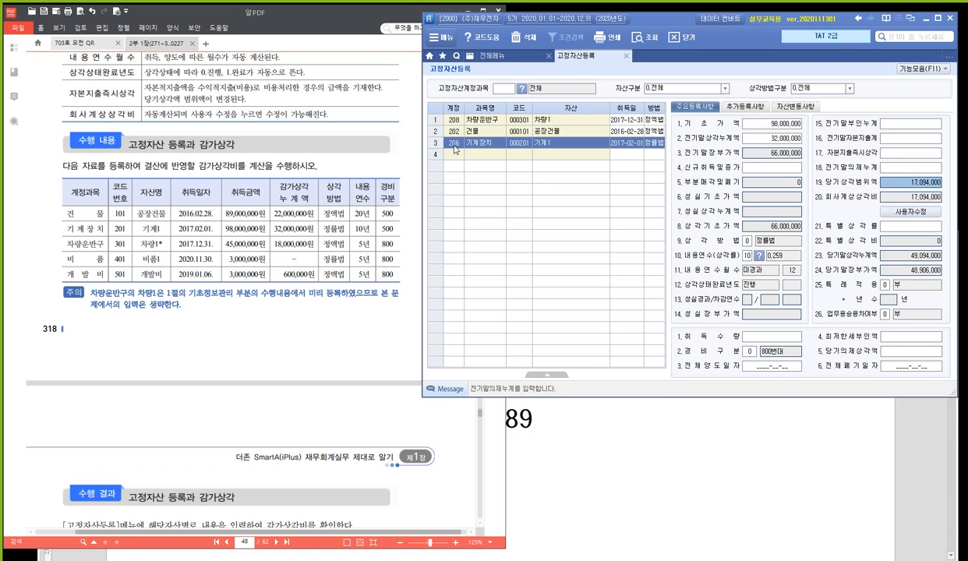
key("Return")
key("Return")
key("Return")
key("Return")
key("Return")
key("Return")
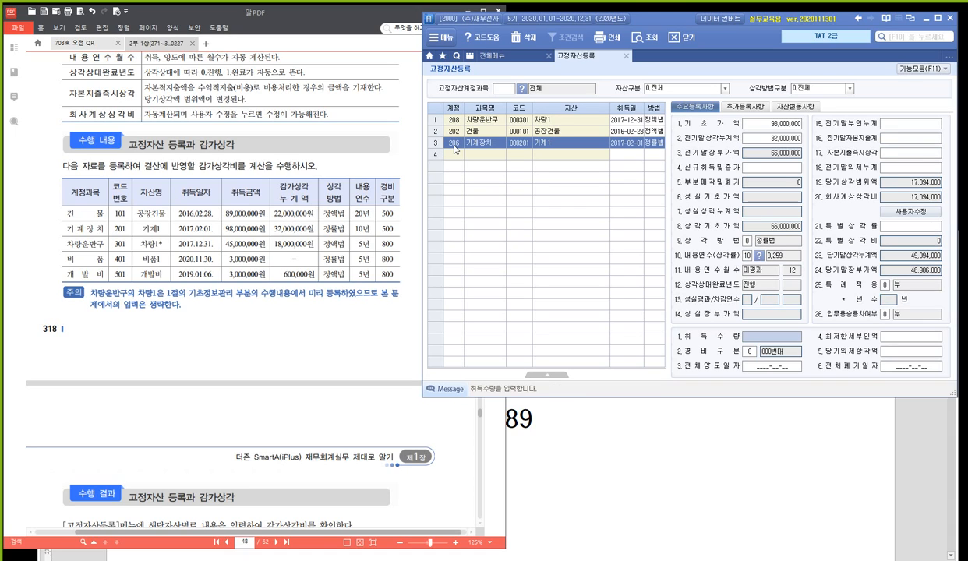
type("1")
key("Return")
key("Return")
key("Return")
key("Return")
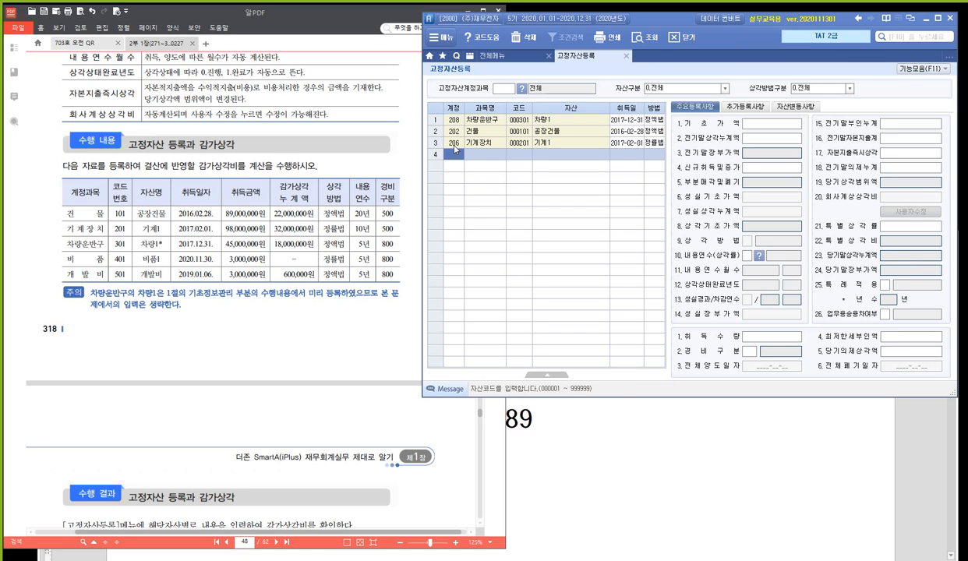
- Add a fixed asset line for account 212 비품 with asset code 401, name 비품1 and acquisition date 2020-11-30
type("212")
key("Return")
type("401")
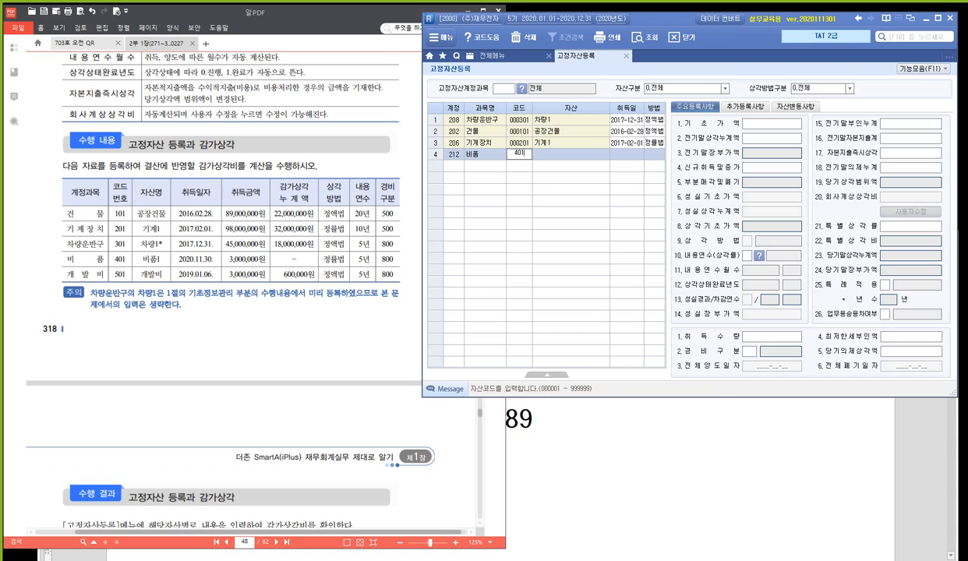
key("Return")
type("비품1")
key("Return")
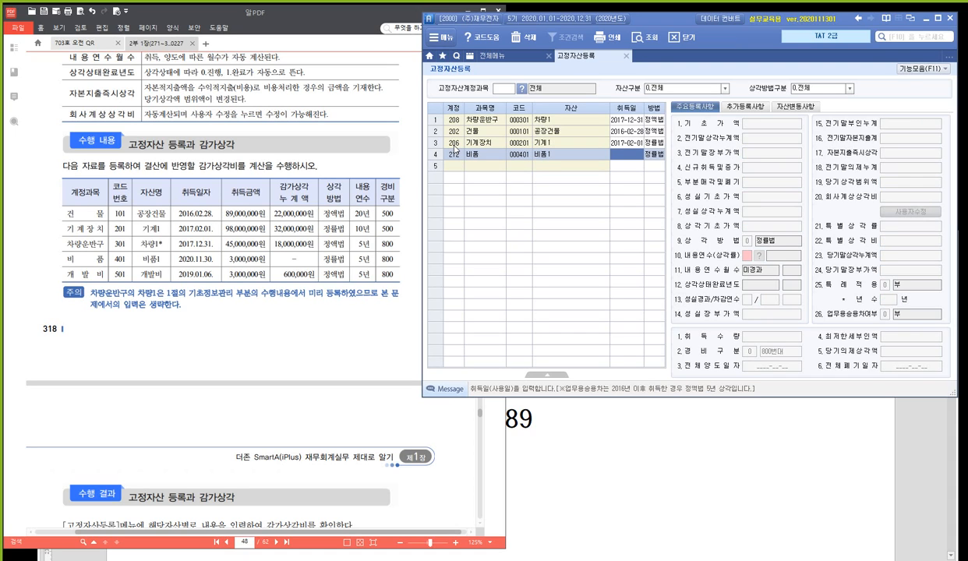
type("2020-11-30")
key("Return")
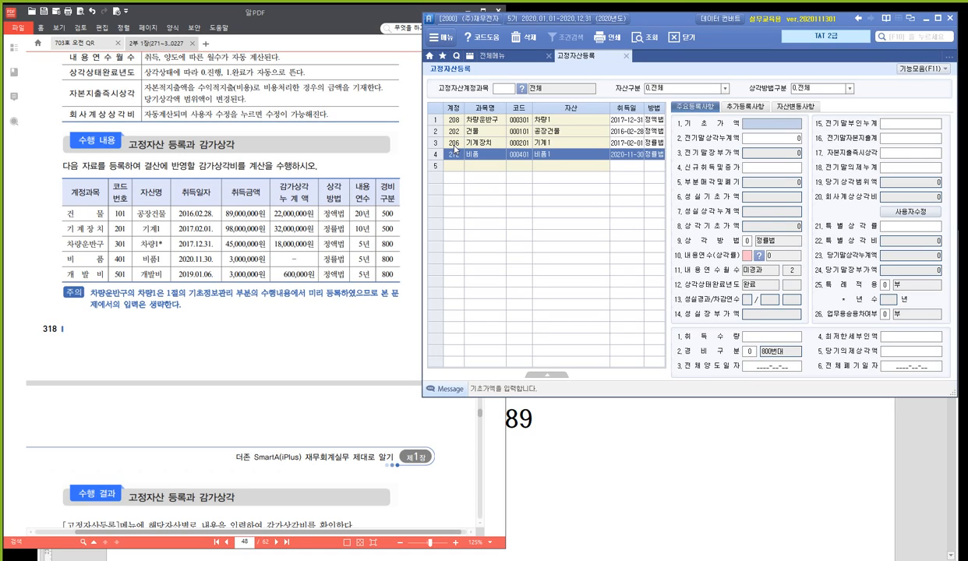
- Leave 비품1's base value empty and enter 3,000,000 as its new acquisition and increase (신규취득및증가)
key("Return")
key("Return")
key("Return")
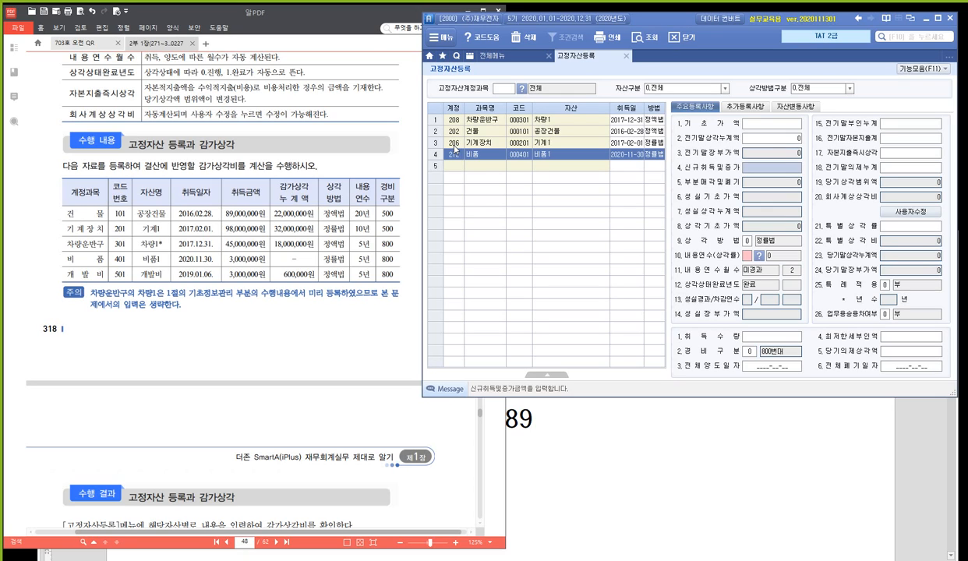
type("3000000")
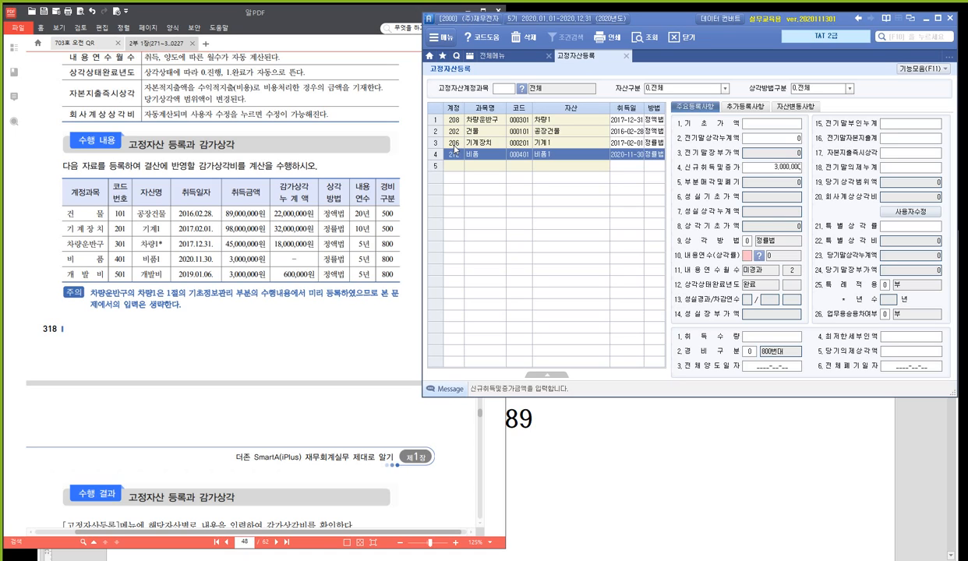
key("Return")
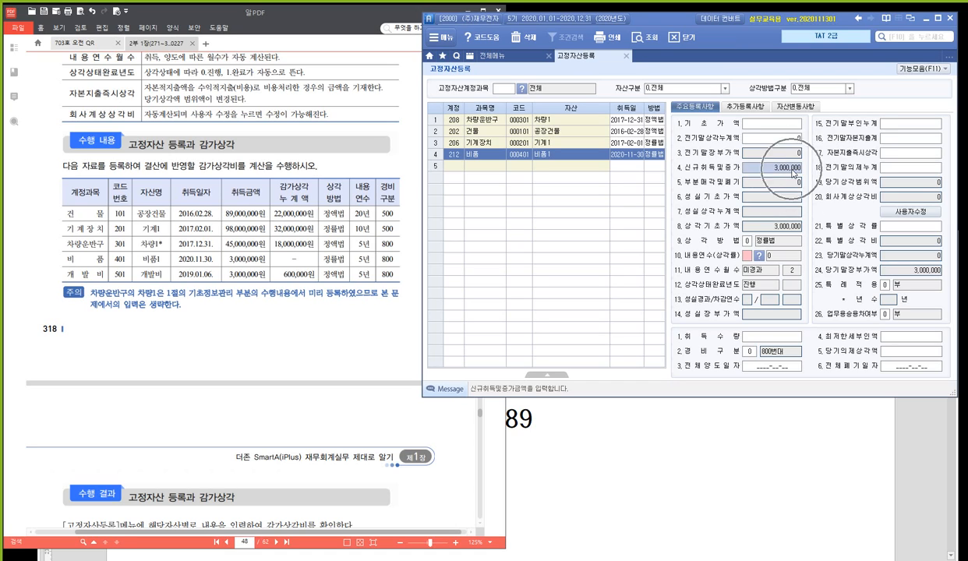
- Keep 비품1's depreciation method and set its useful life (내용연수) to 5 years
key("Return")
key("Return")
key("Return")
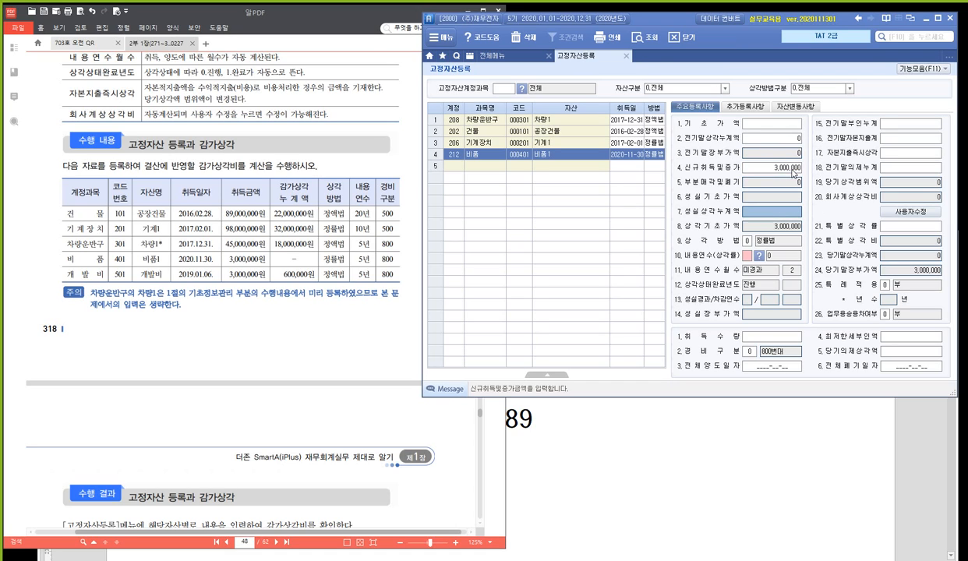
key("Return")
key("Return")
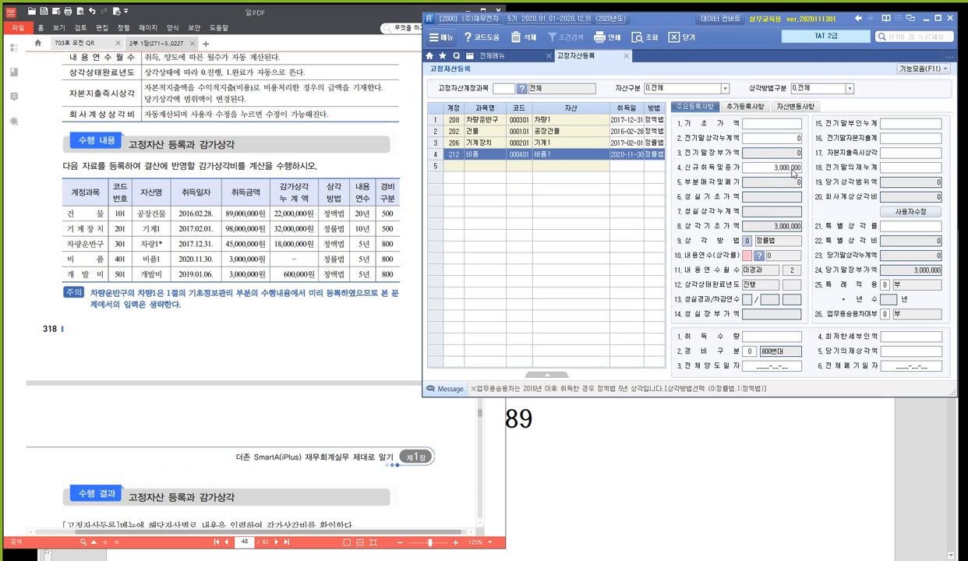
key("Return")
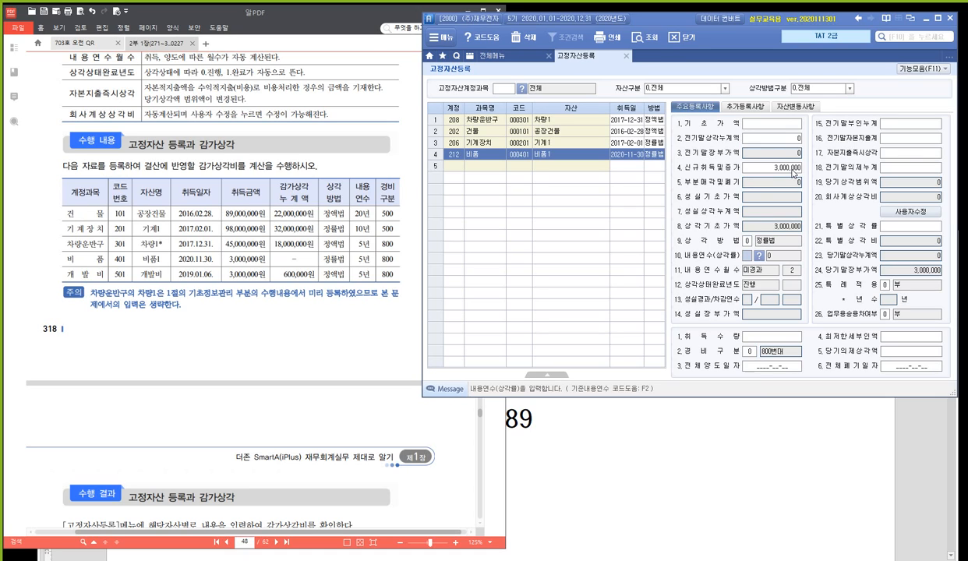
type("5")
key("Return")
key("Return")
key("Return")
key("Return")
key("Return")
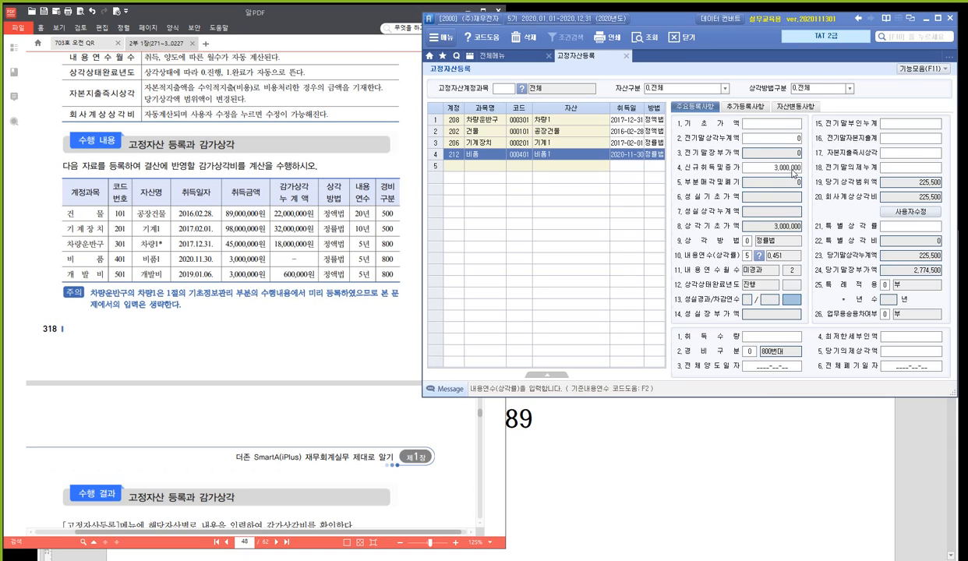
- Keep 비품1's expense category (경비구분) at 0, 800번대, and finish its entry so a new asset line is ready
key("Return")
key("Return")
key("Return")
key("Return")
key("Return")
key("Return")
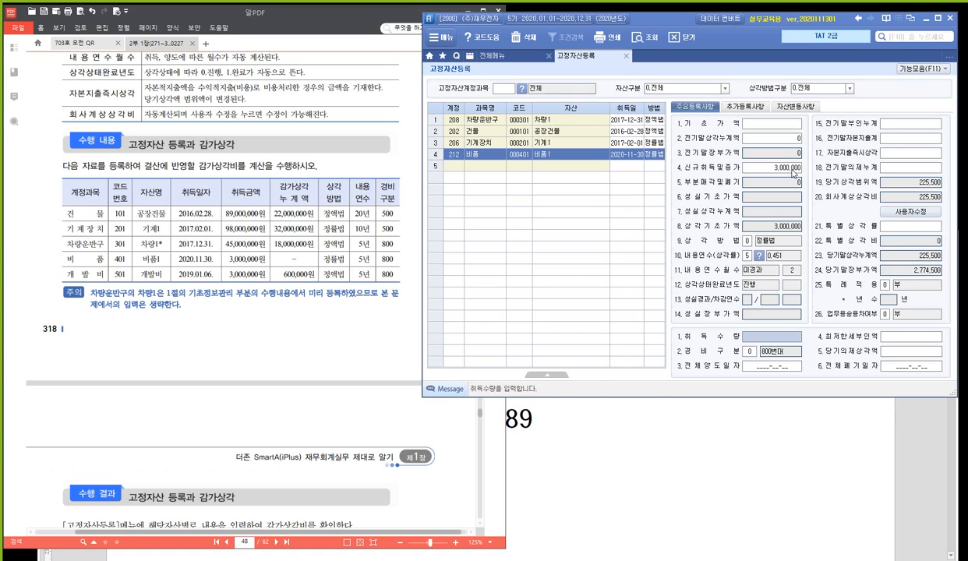
key("Return")
key("Return")
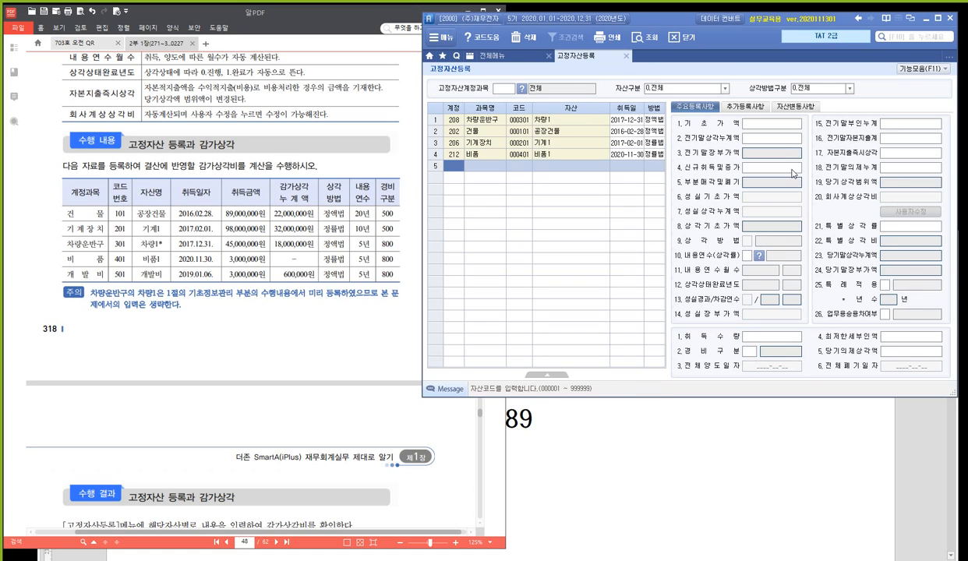
- Add a fixed asset line for account 239 개발비 with asset code 501, name 개발비 and acquisition date 2019-01-06
key("F2")
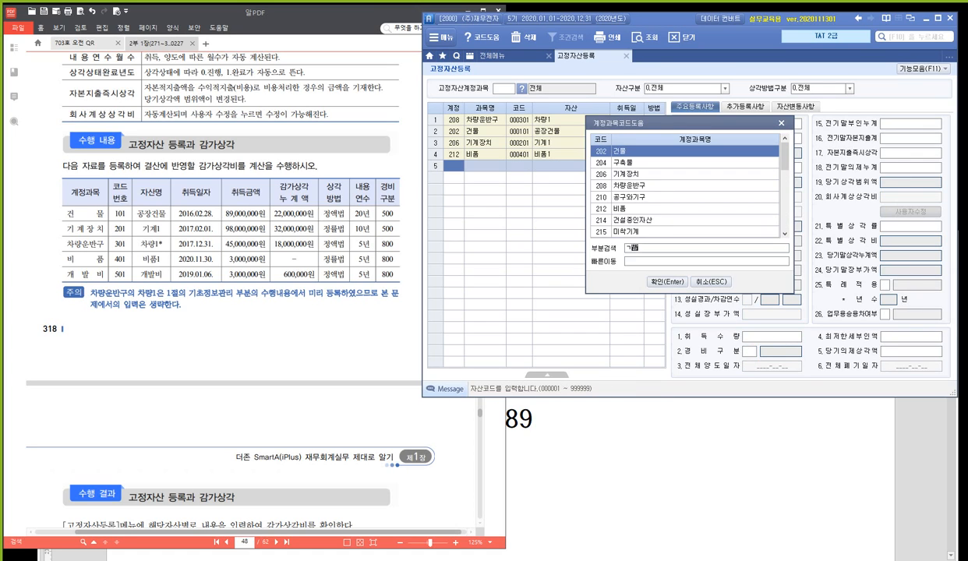
type("개발")
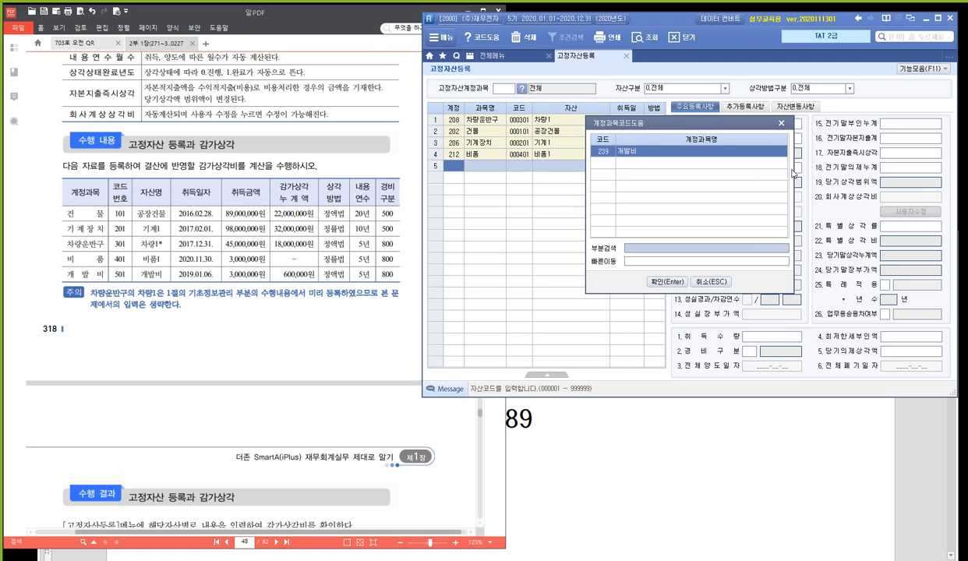
key("Return")
type("501")
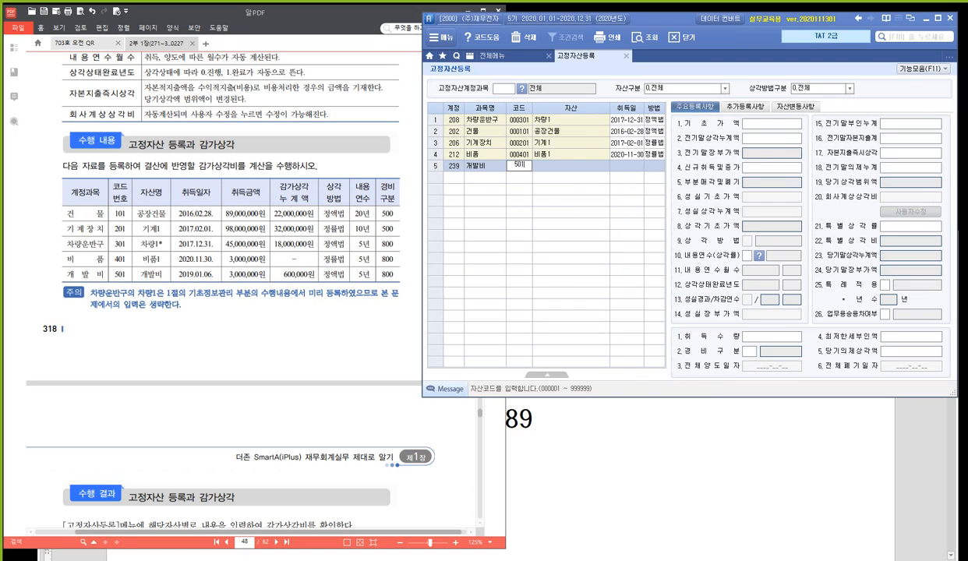
key("Return")
type("개발비")
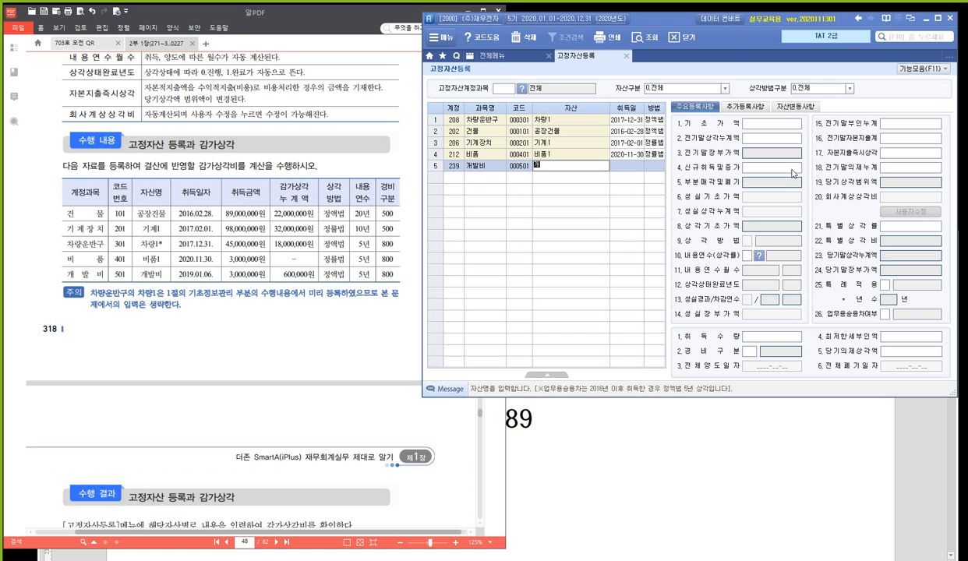
key("Return")
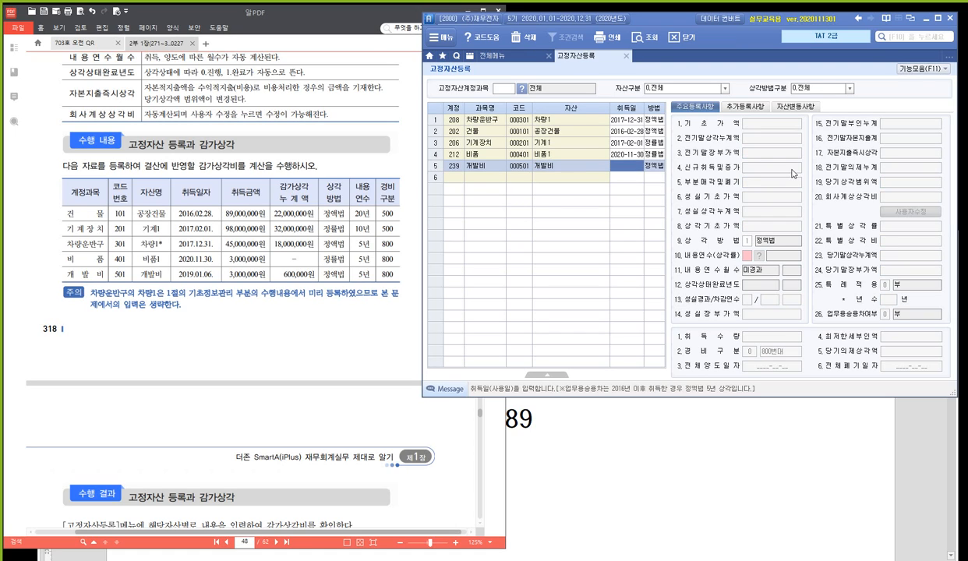
type("20190106")
key("Return")
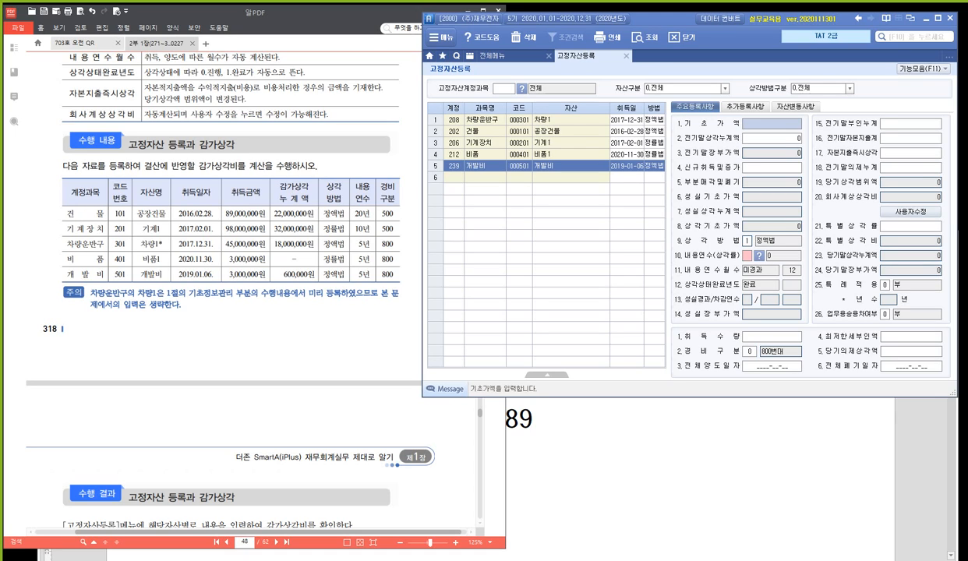
- Show the 703호 오전 QR document and return to the textbook page with the exercise's asset table
left_click(78, 44)
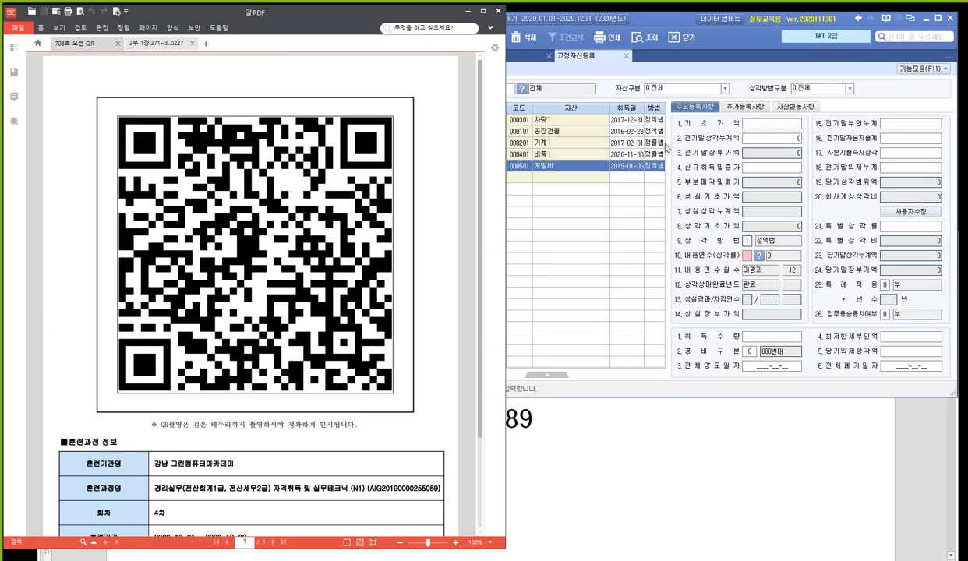
left_click(647, 24)
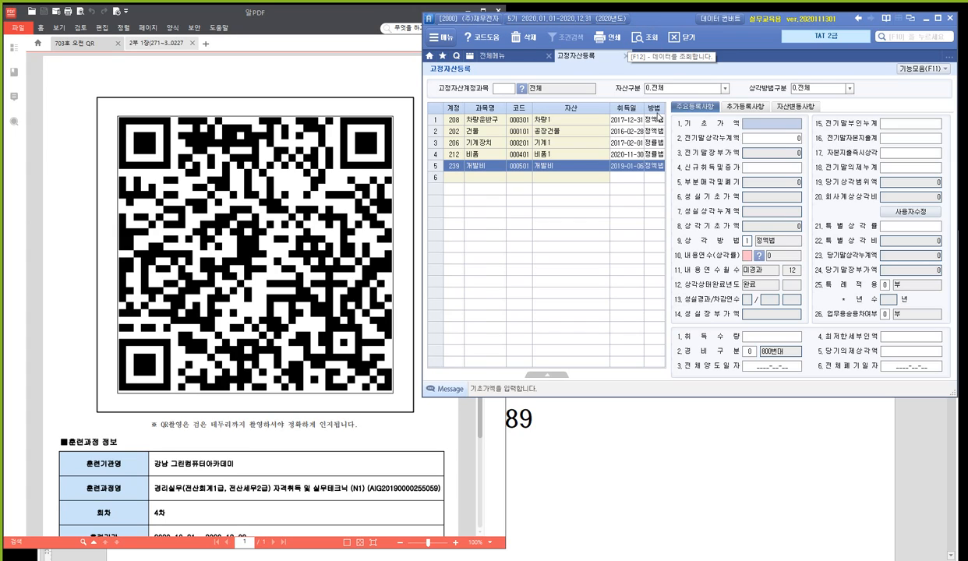
left_click(570, 173)
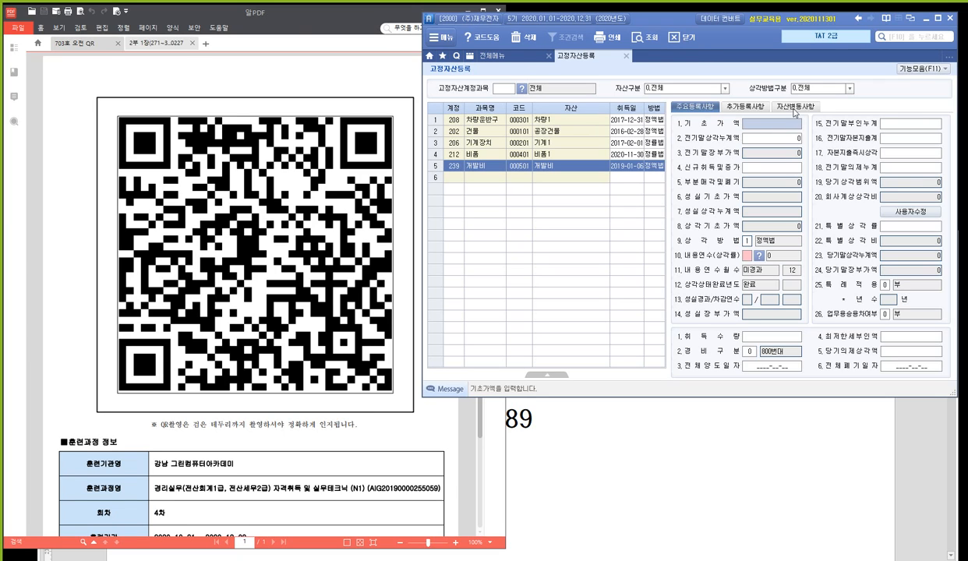
left_click(160, 44)
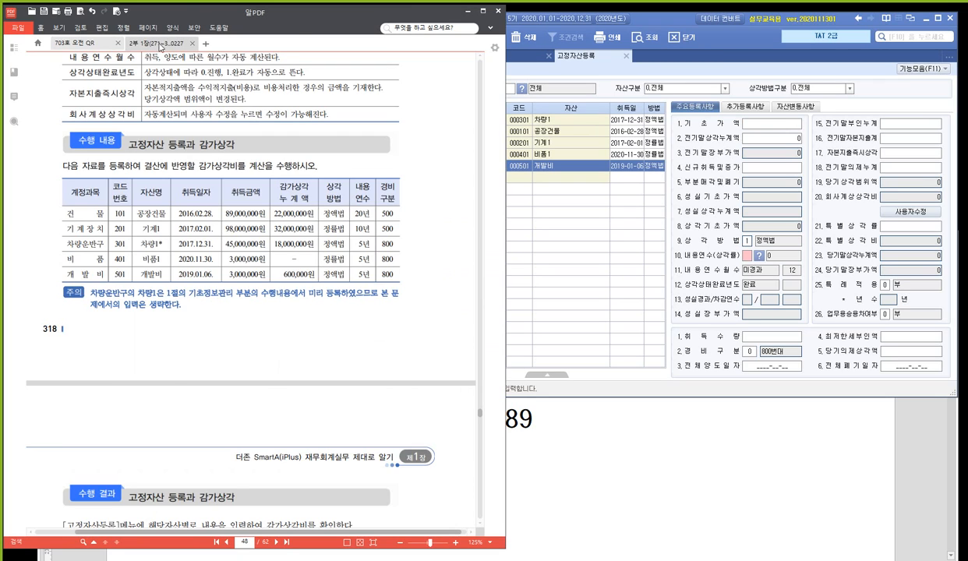
- Enter 2,400,000 as 개발비's base value (기초가액) and 600,000 as its prior accumulated depreciation (전기말상각누계액)
left_click(559, 179)
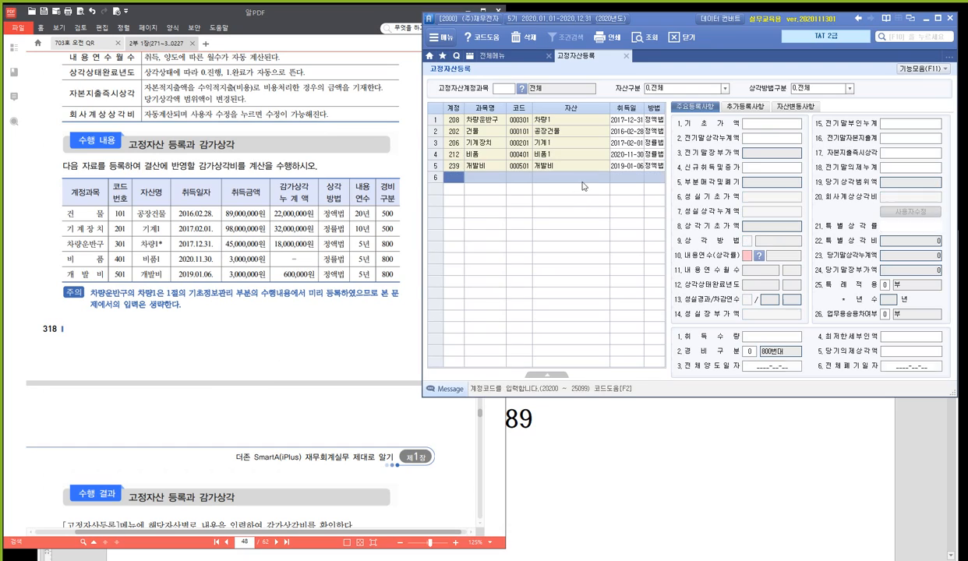
left_click(546, 165)
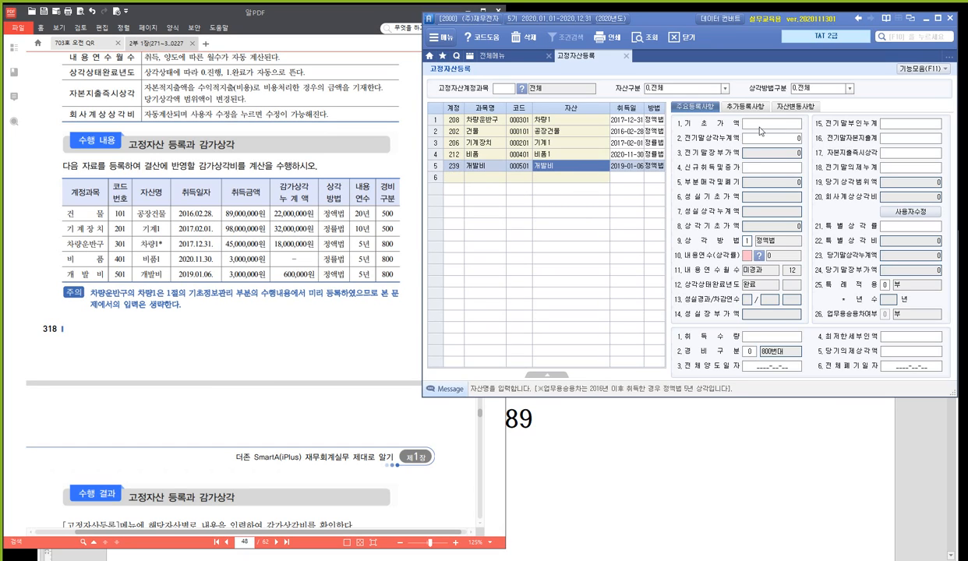
key("Return")
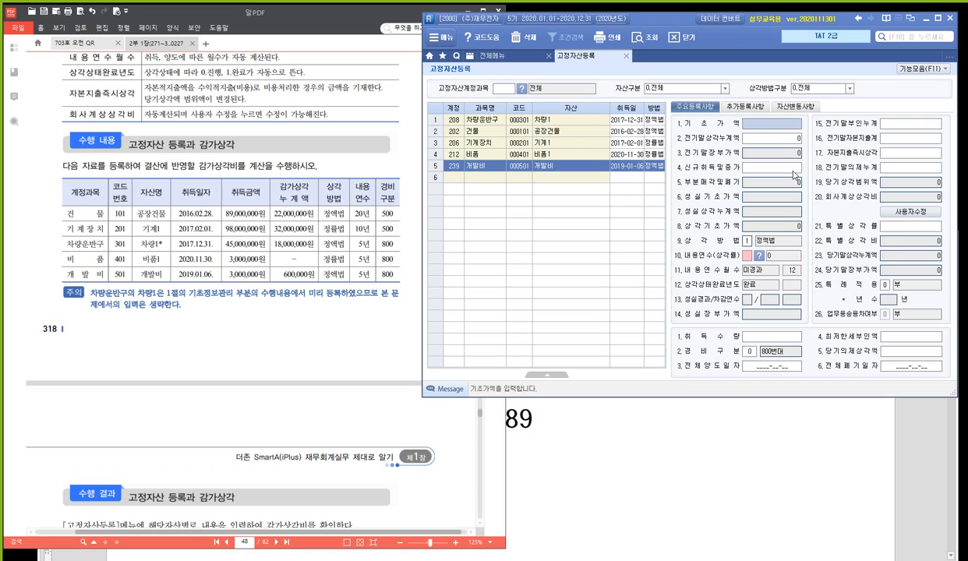
type("2400000")
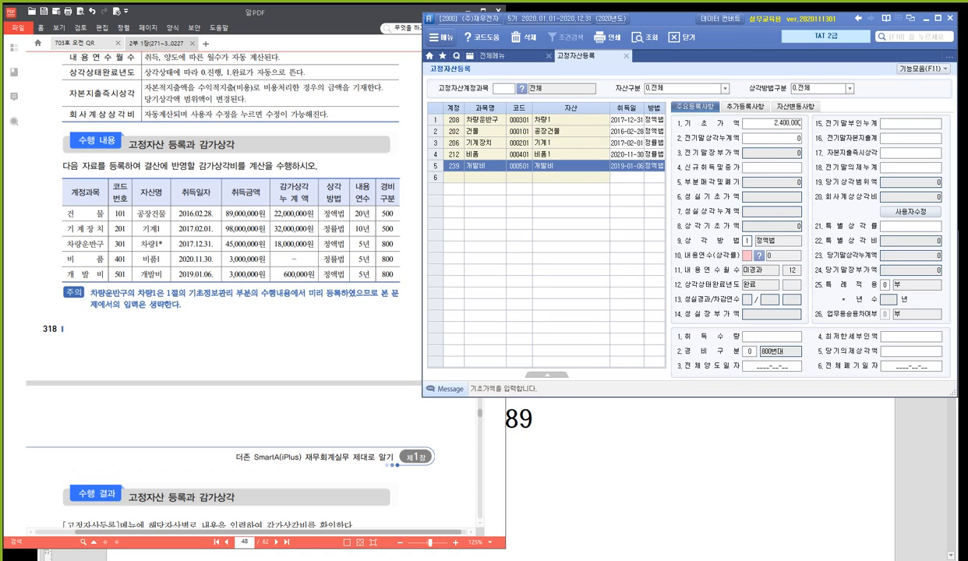
key("Return")
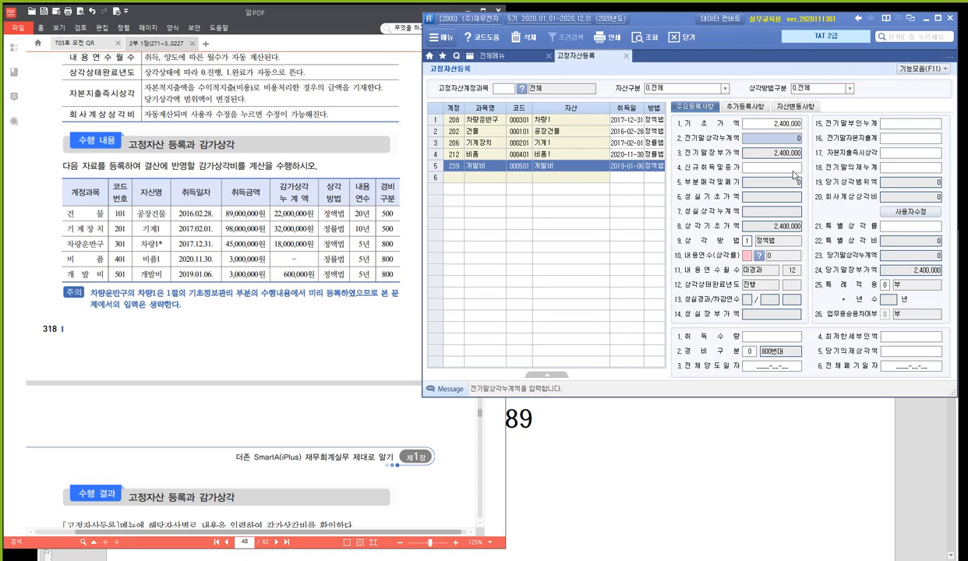
type("6000000")
key("Return")
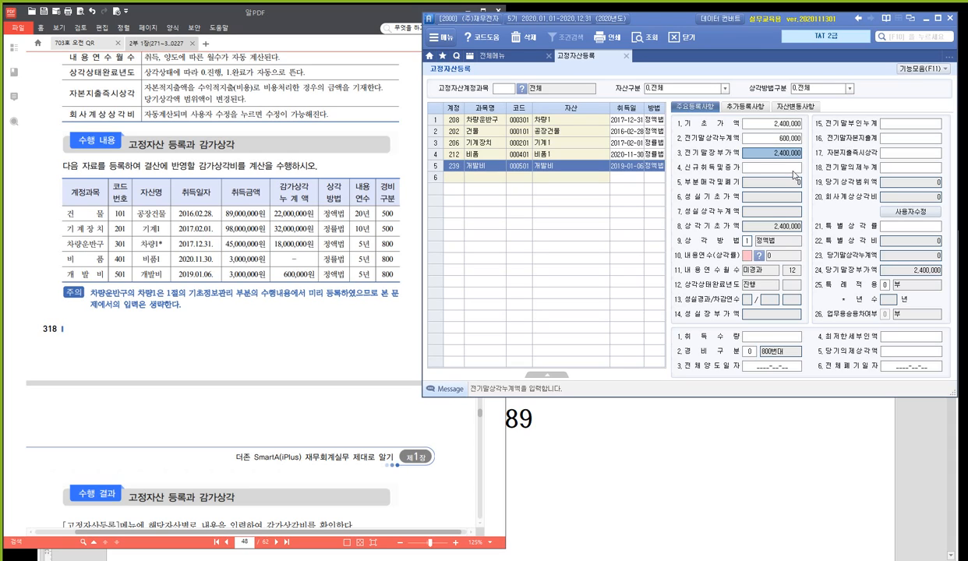
- Compare the base value (기초가액) and new acquisition (신규취득및증가) fields of 개발비, 비품1 and 차량1
key("Up")
key("Up")
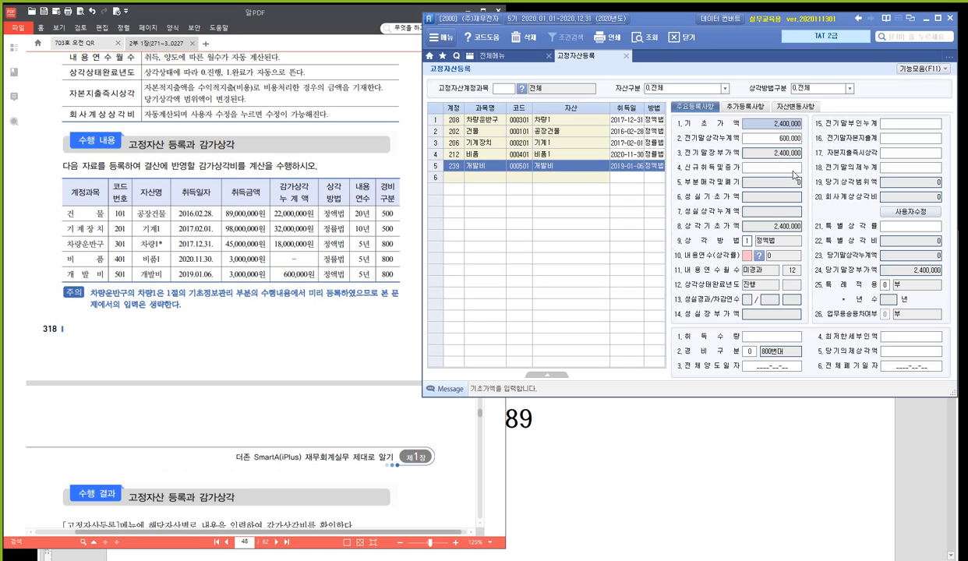
left_click(508, 153)
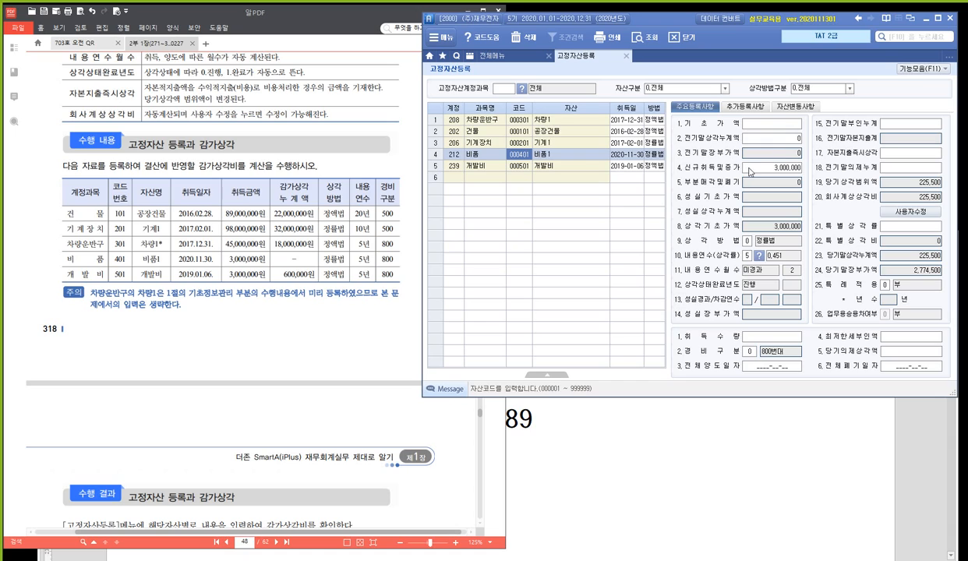
left_click(575, 165)
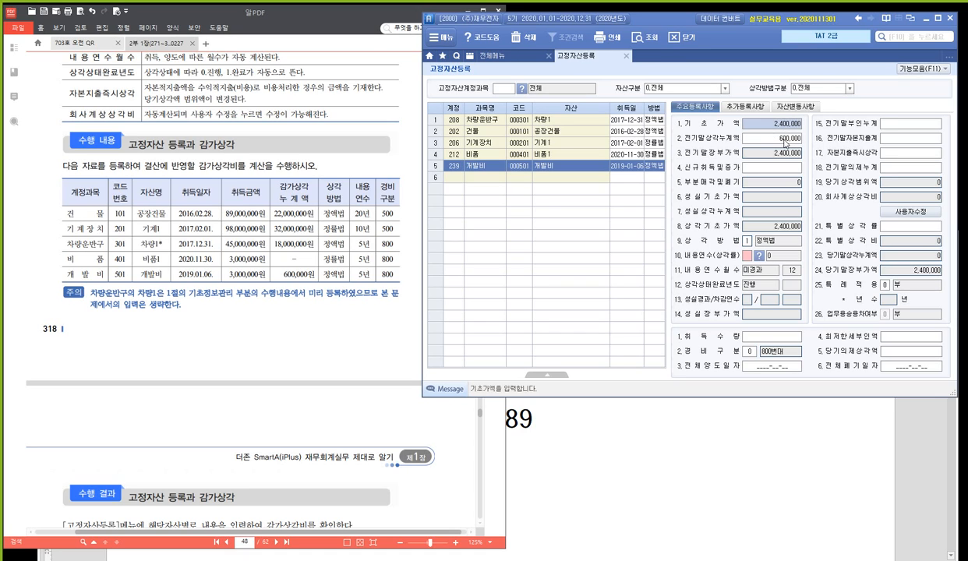
left_click(783, 126)
left_click(548, 153)
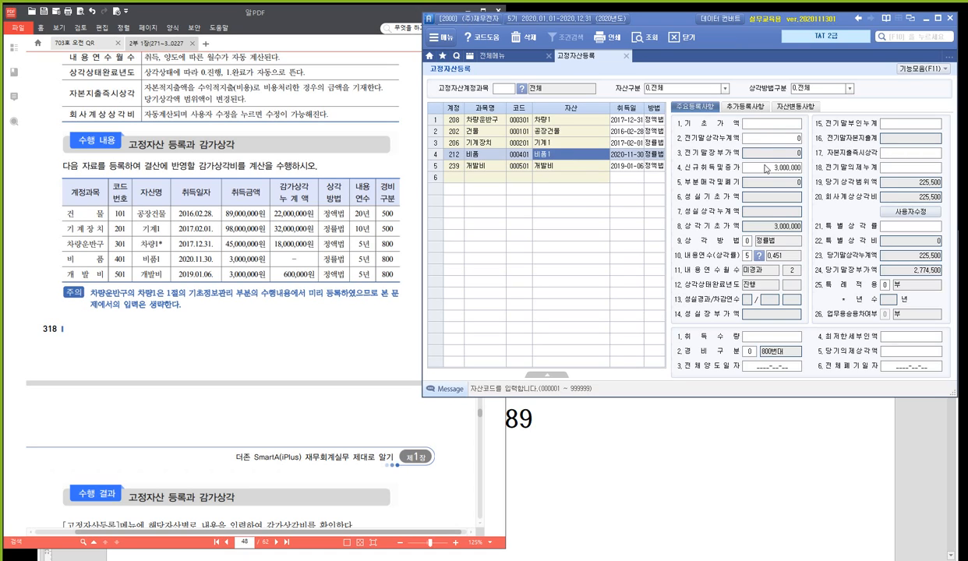
left_click(783, 128)
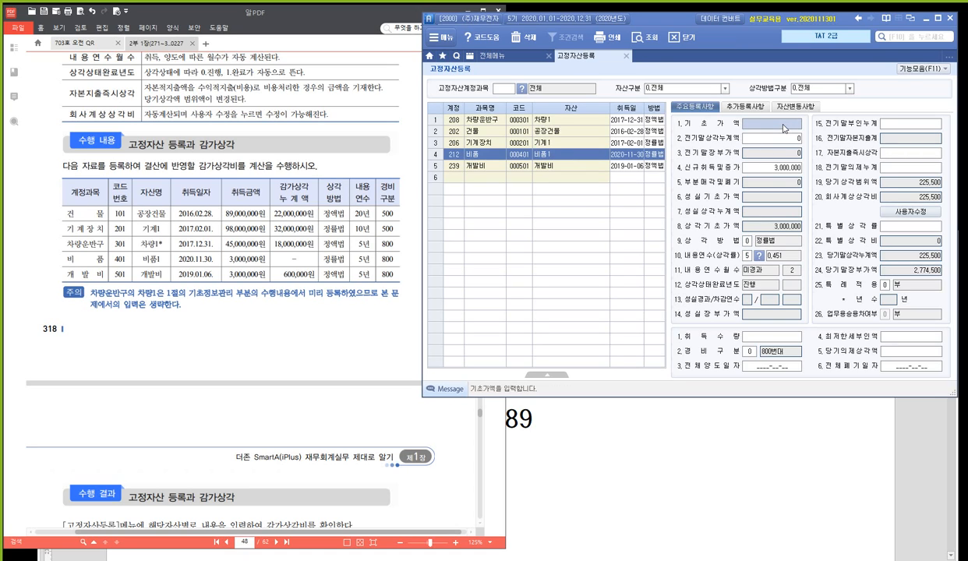
left_click(780, 169)
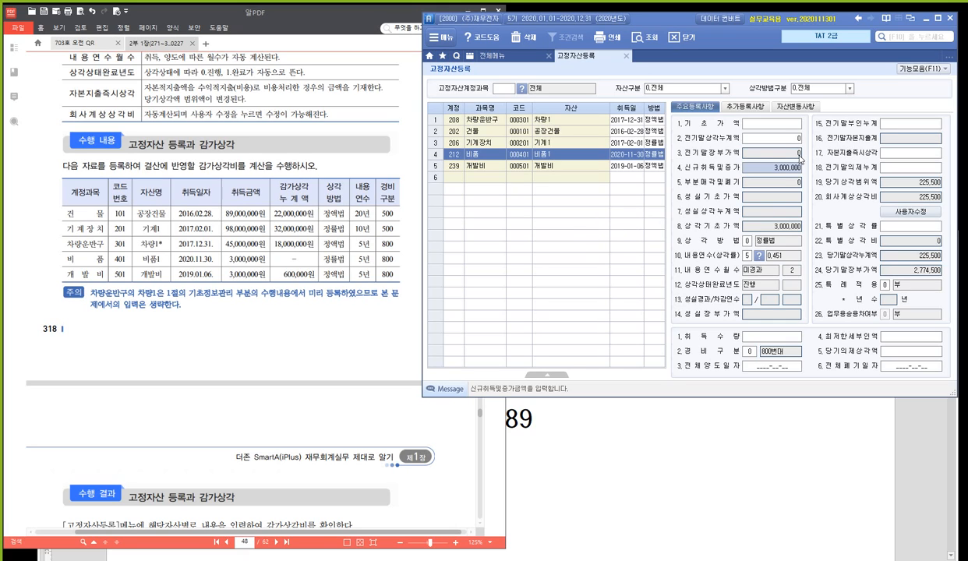
left_click(511, 121)
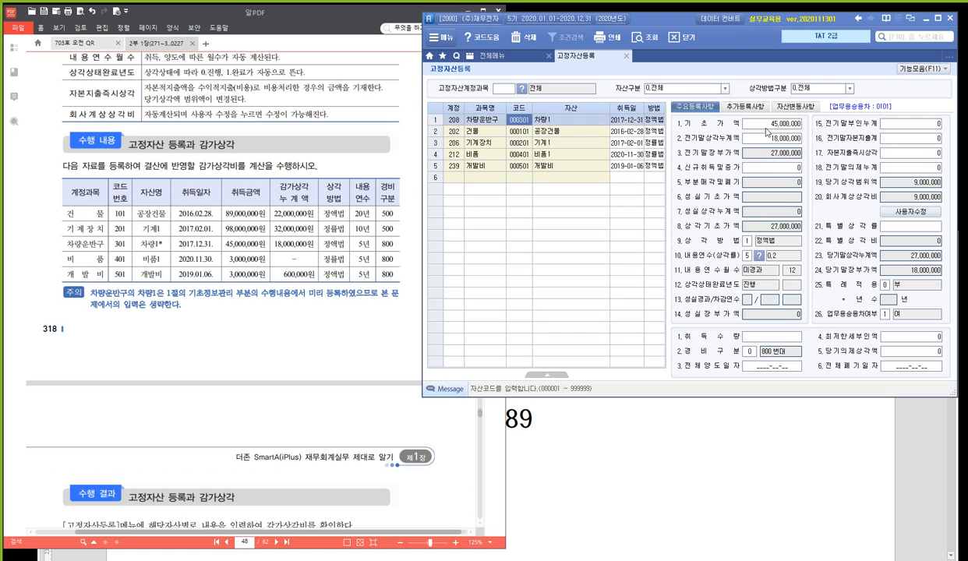
left_click(767, 127)
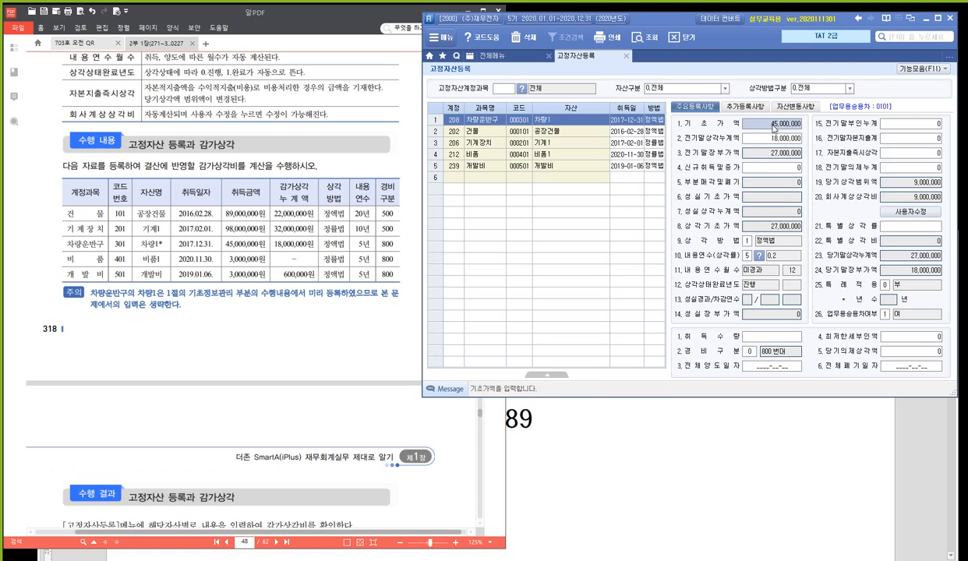
- Set 개발비's useful life (내용연수) to 5 years, keeping its 정액법 depreciation method
left_click(516, 166)
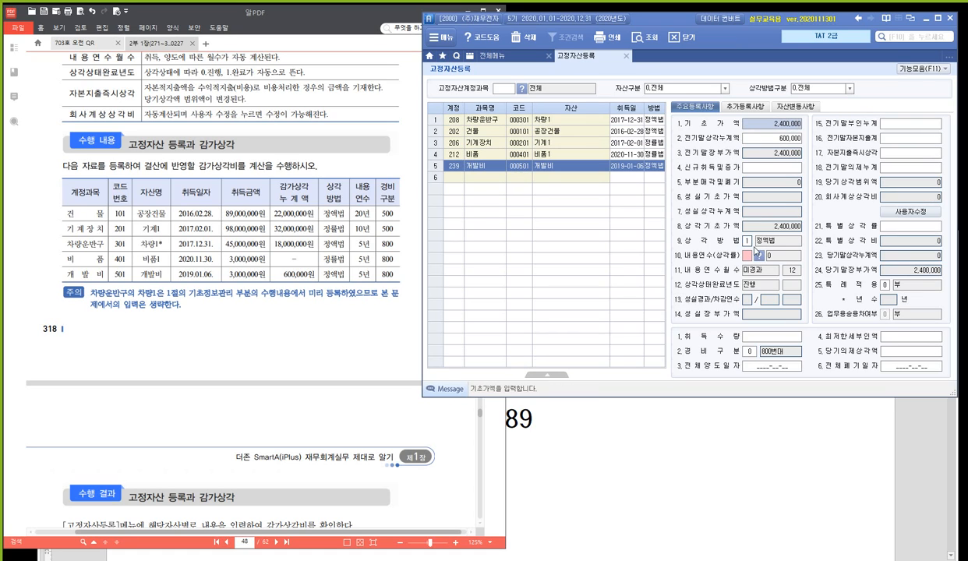
left_click(749, 256)
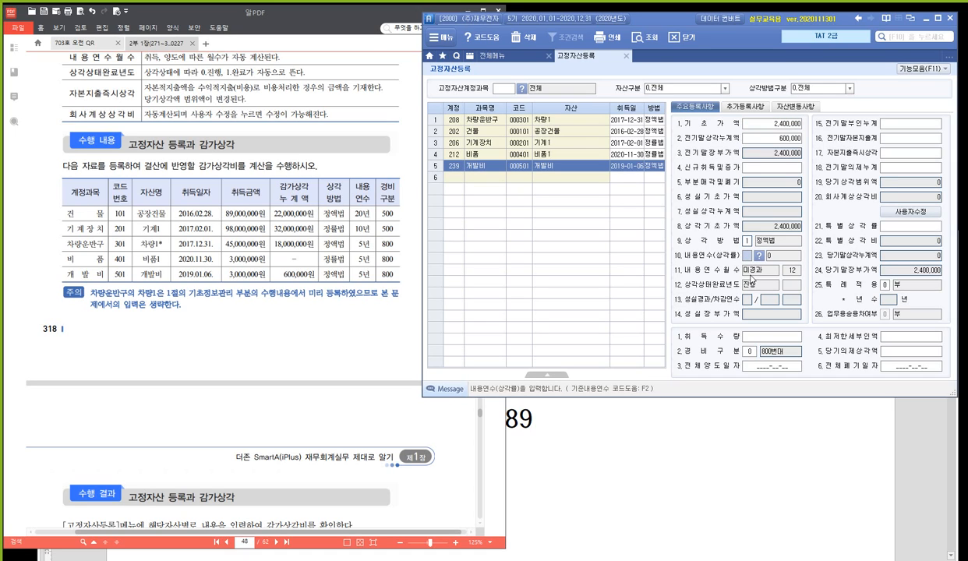
type("5")
key("Return")
key("Return")
key("Return")
key("Return")
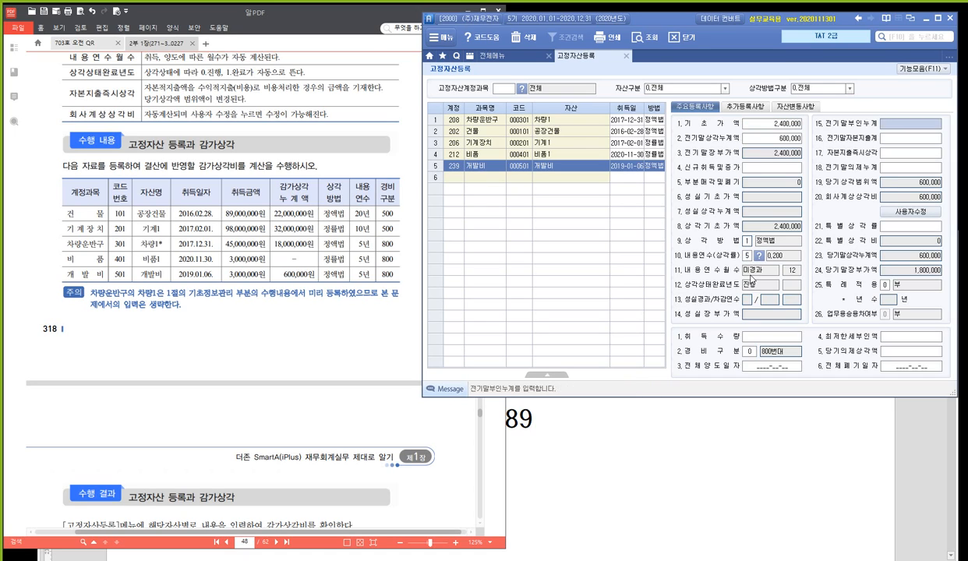
- Keep 개발비's expense category (경비구분) at 0, 800번대, leave the remaining fields at their defaults and finish its entry
key("Return")
key("Return")
key("Return")
key("Return")
key("Return")
key("Return")
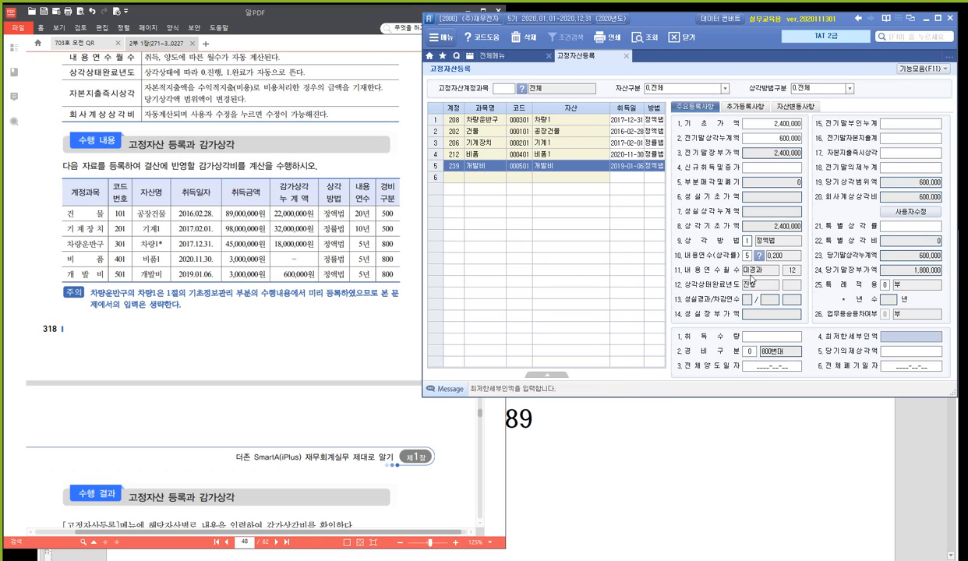
key("Return")
key("Return")
key("Return")
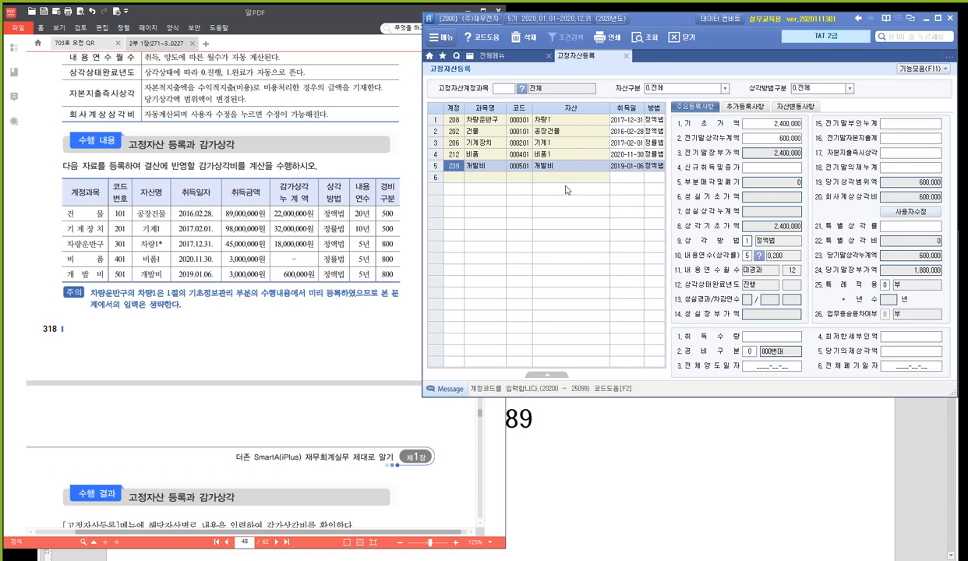
- Close 고정자산등록 and open 월별감가상각비계상 on its closing-basis depreciation view (결산기준 감가상각 계상)
left_click(626, 56)
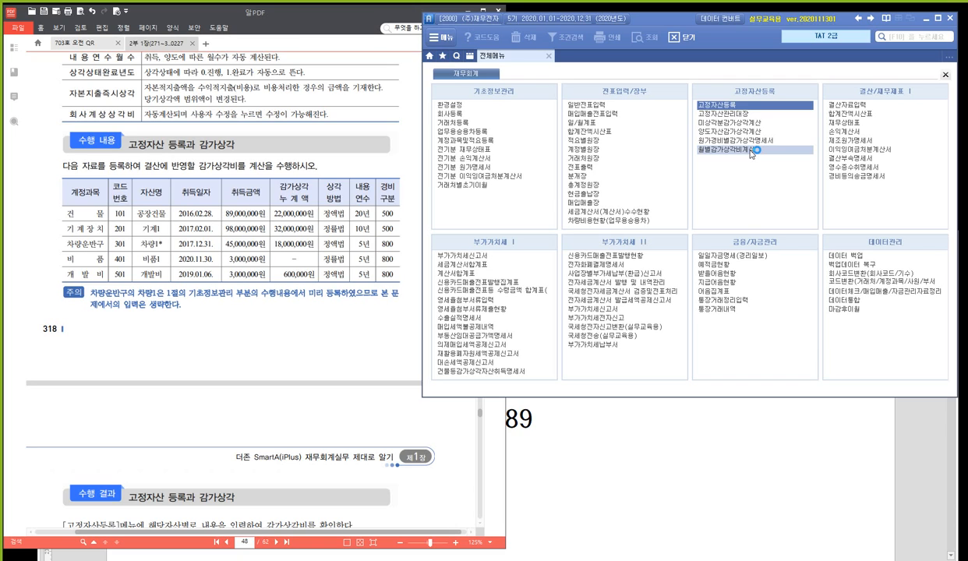
key("ctrl+2")
mouse_move(692, 143)
left_mouse_down()
mouse_move(734, 158)
mouse_move(827, 160)
mouse_move(804, 160)
left_mouse_up()
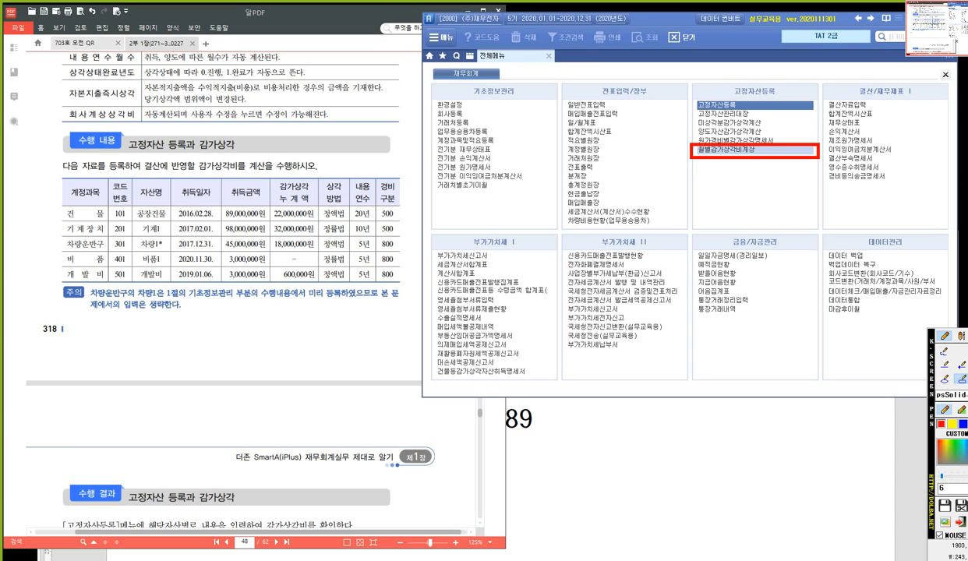
left_click(737, 151)
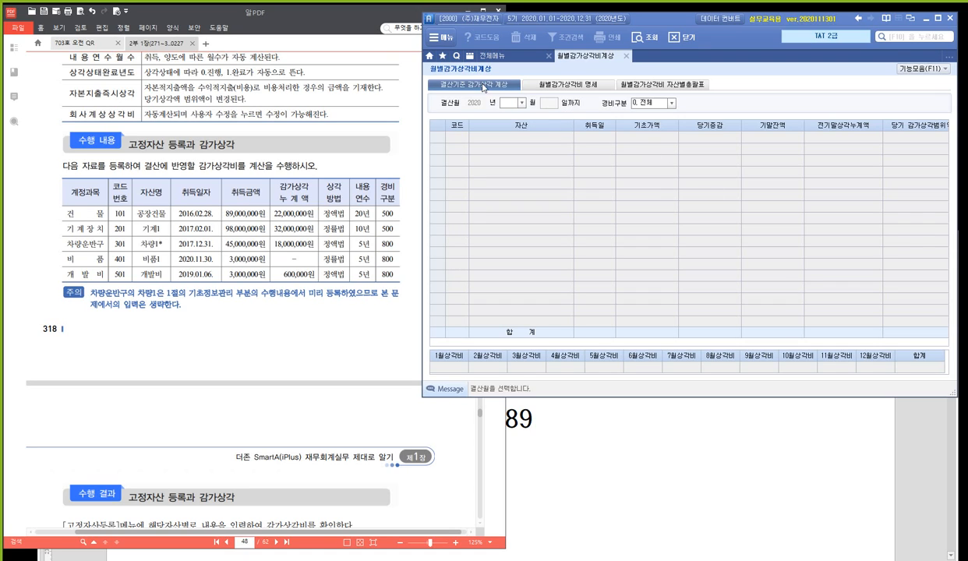
key("ctrl")
key("ctrl")
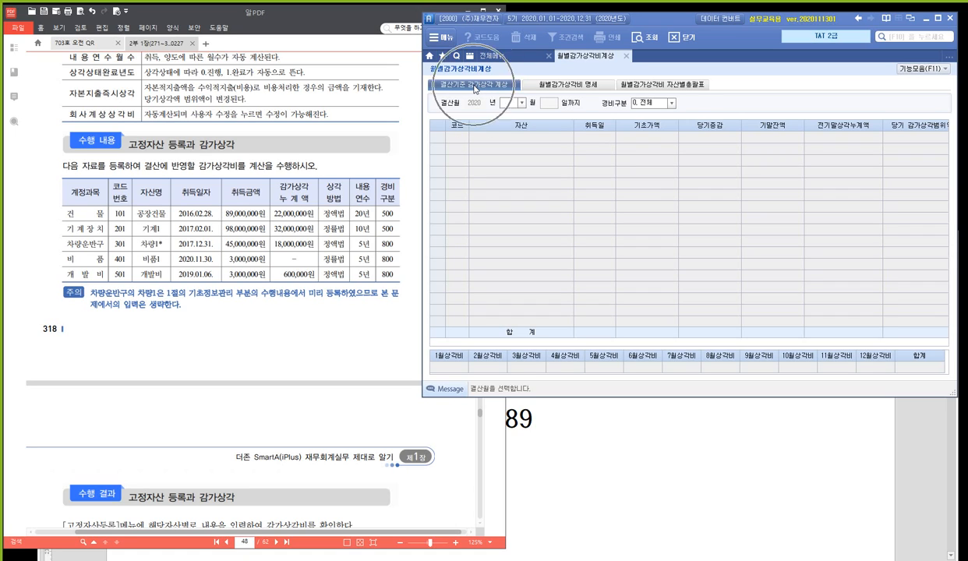
- Calculate the closing-basis depreciation through month 12 of 2020 for the 0. 전체 expense category
left_click(505, 104)
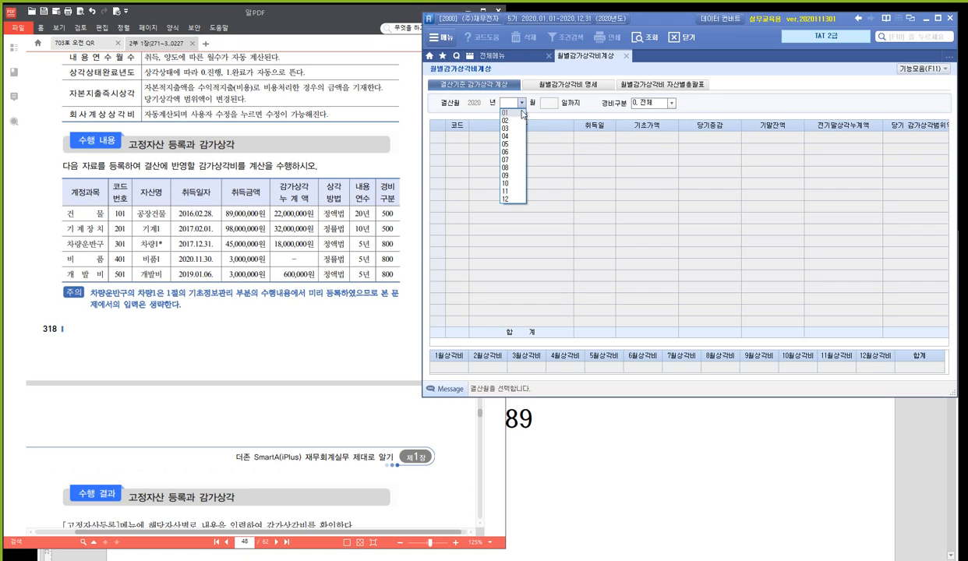
type("12")
key("Return")
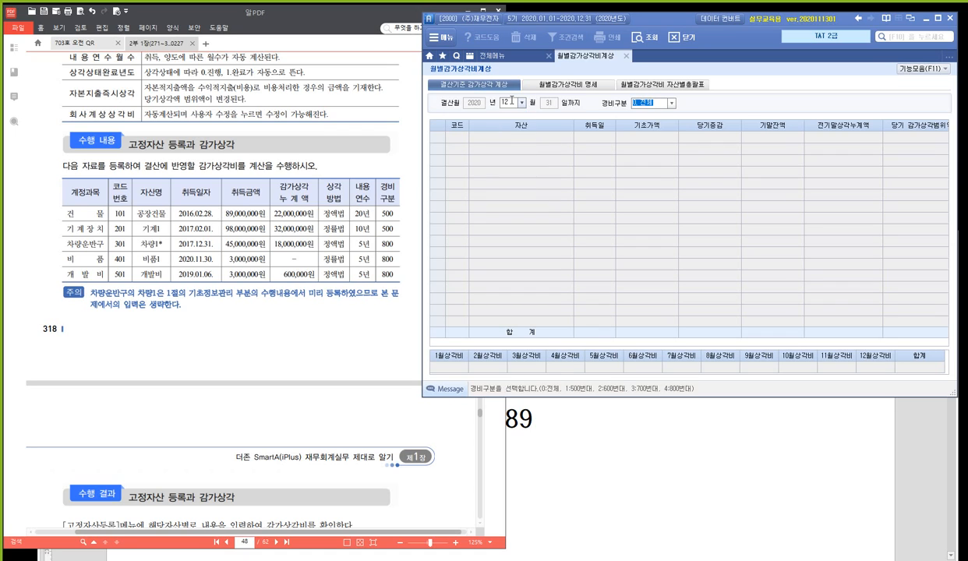
key("ctrl")
key("ctrl")
key("Return")
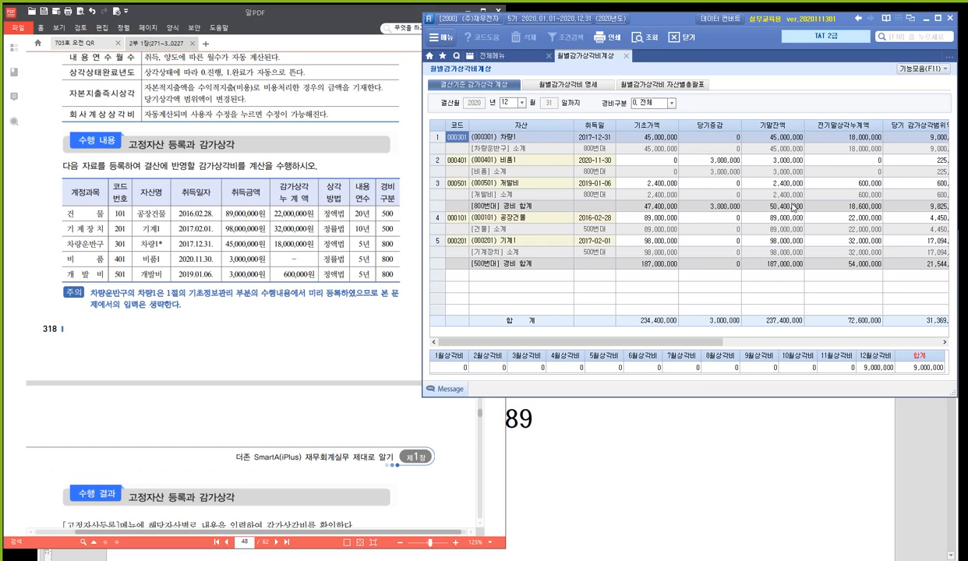
- Examine the December depreciation (12월상각비) of 차량1, 비품1, the 개발비 subtotal and 공장건물
left_click(866, 365)
left_click(755, 162)
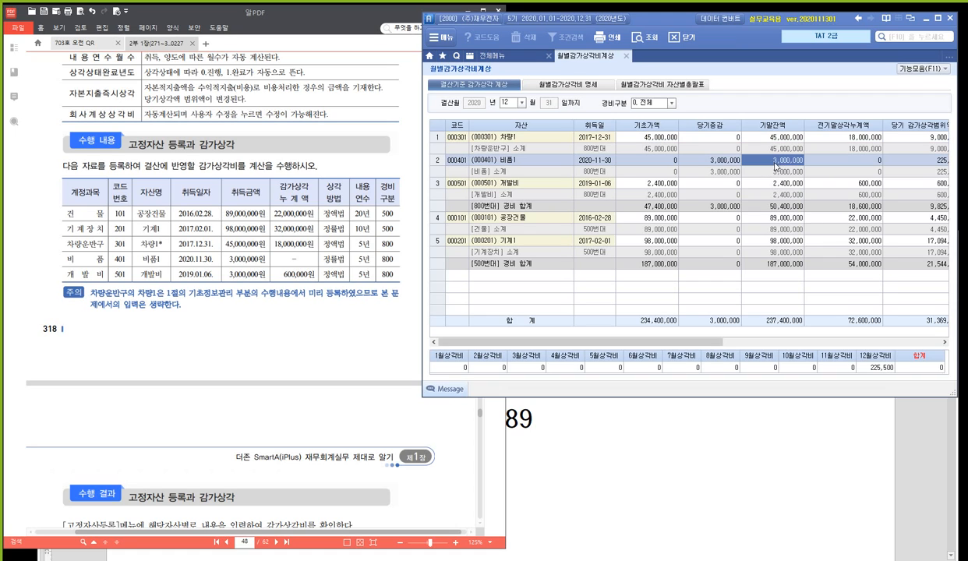
left_click(751, 195)
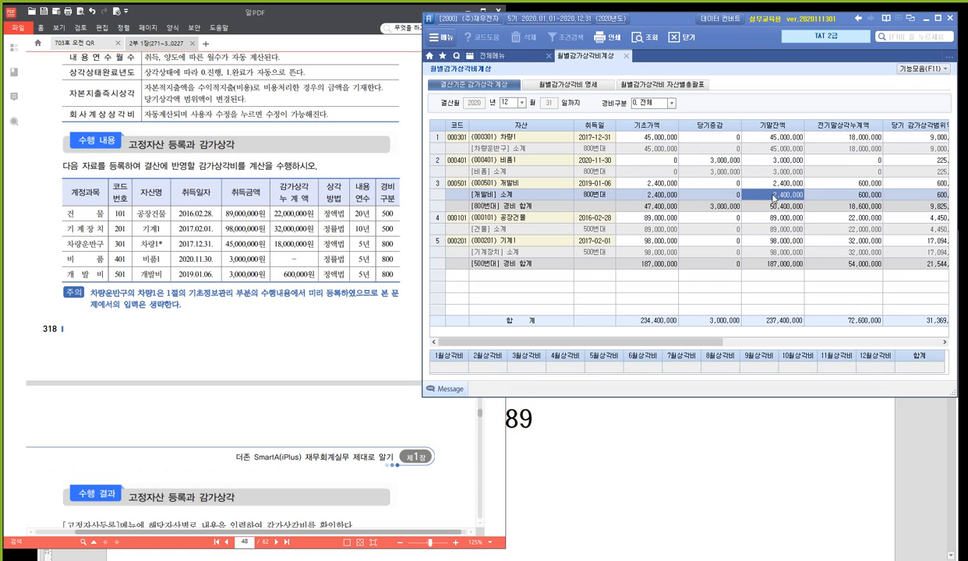
left_click(771, 231)
left_click(771, 218)
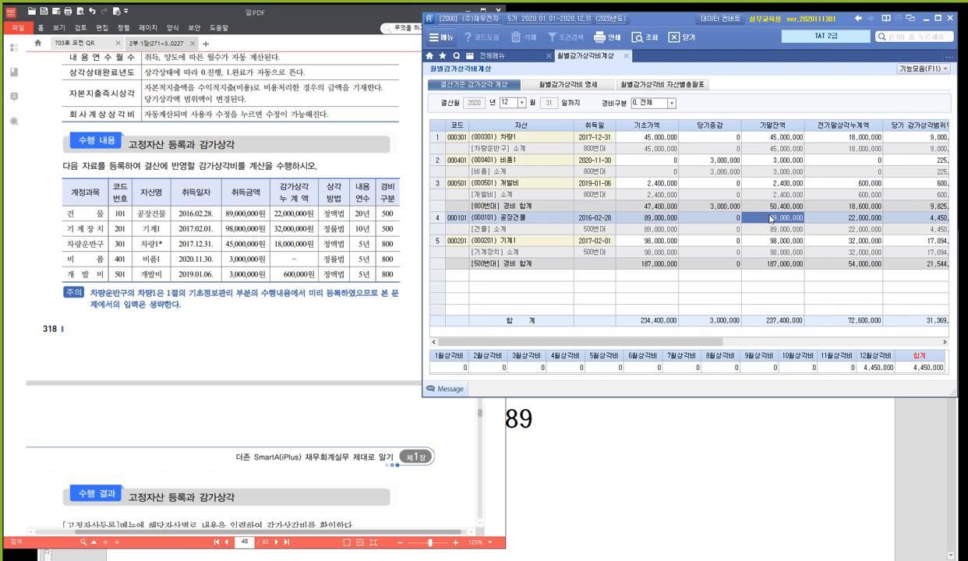
key("F12")
left_click_drag(857, 348, 901, 380)
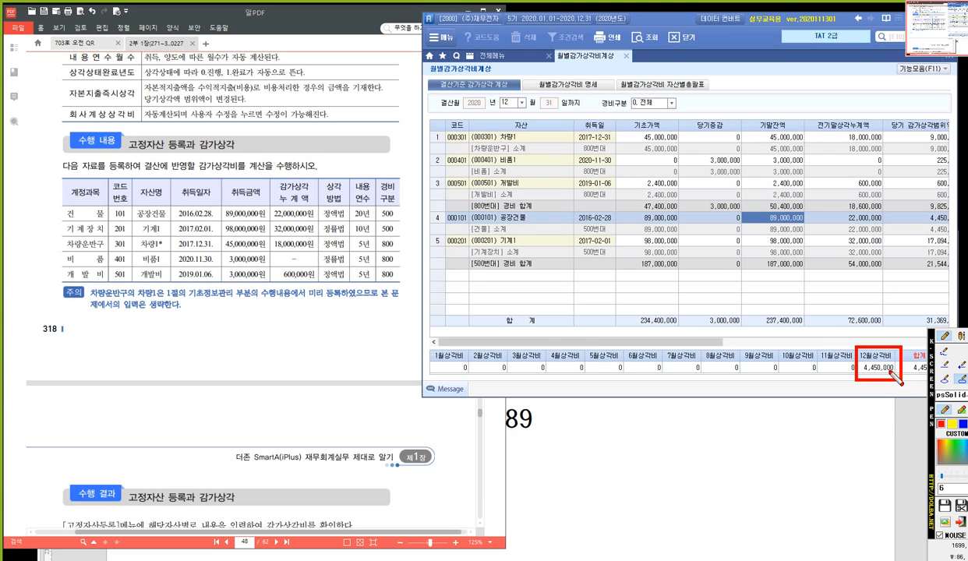
key("ctrl")
key("ctrl")
key("ctrl")
key("ctrl")
key("F12")
- Examine the December depreciation of 기계1, 비품1 and 차량1 against their acquisition dates
left_click(737, 243)
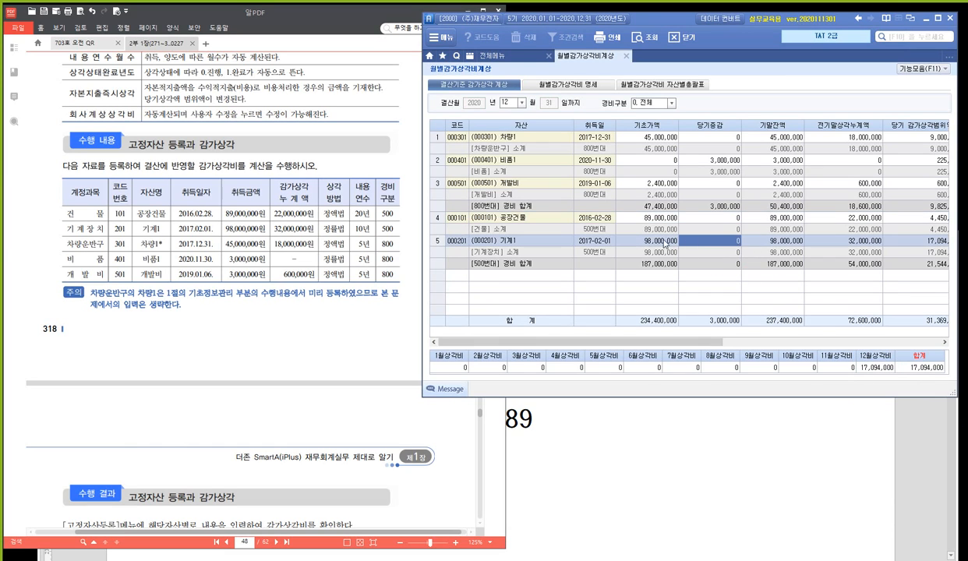
left_click(581, 175)
left_click(583, 181)
left_click(569, 161)
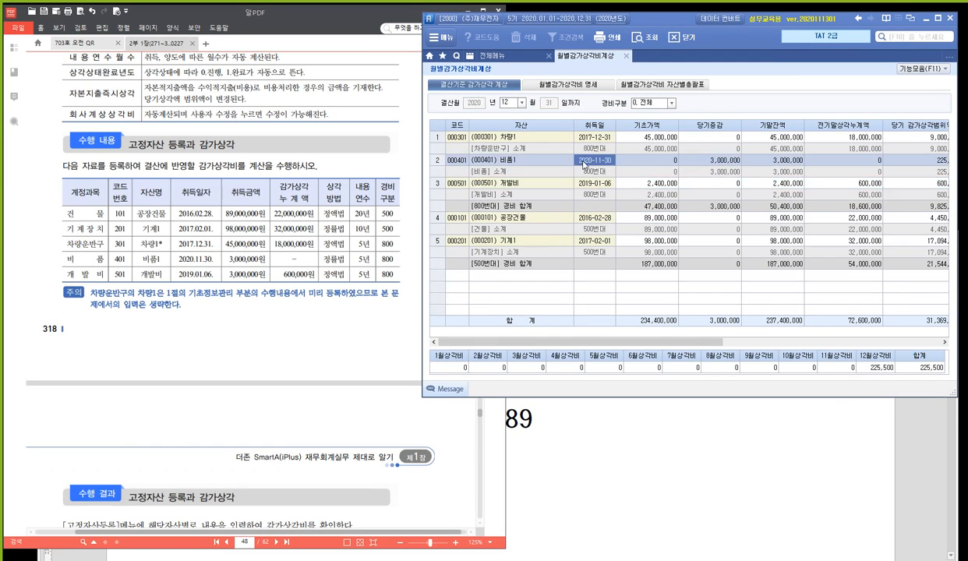
left_click(574, 135)
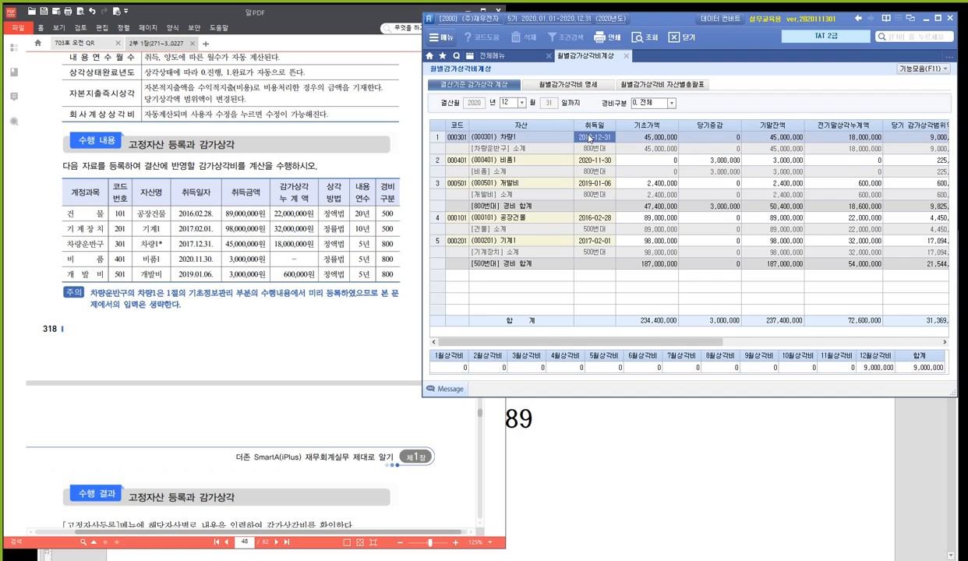
left_click(880, 369)
key("ctrl")
key("ctrl")
key("ctrl")
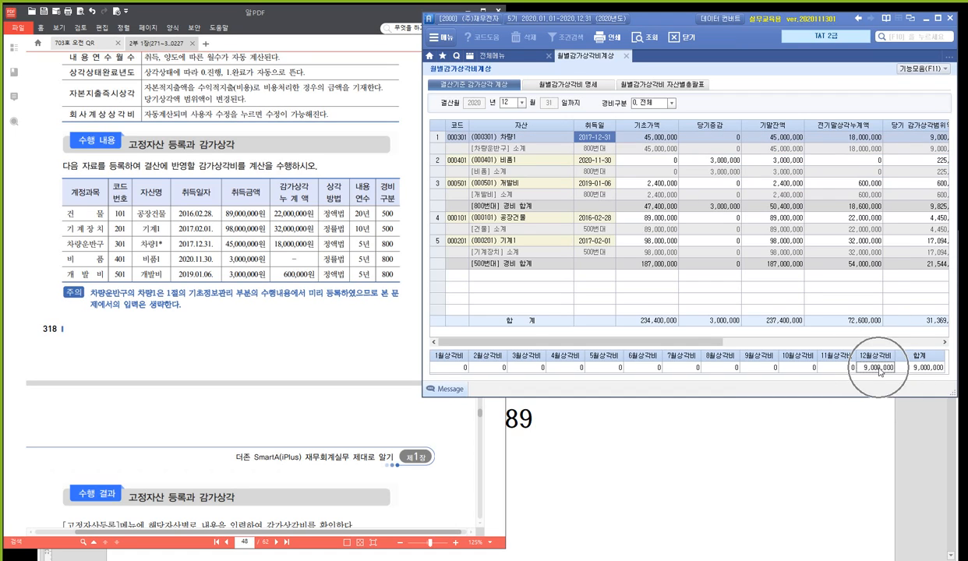
key("ctrl")
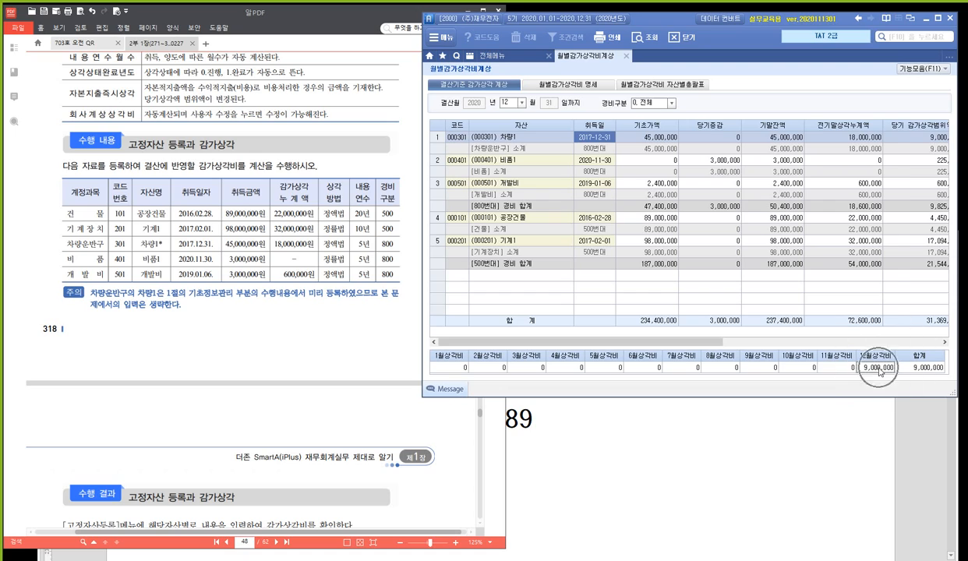
- Close 월별감가상각비계상 without saving its data and open 결산자료입력
left_click(625, 60)
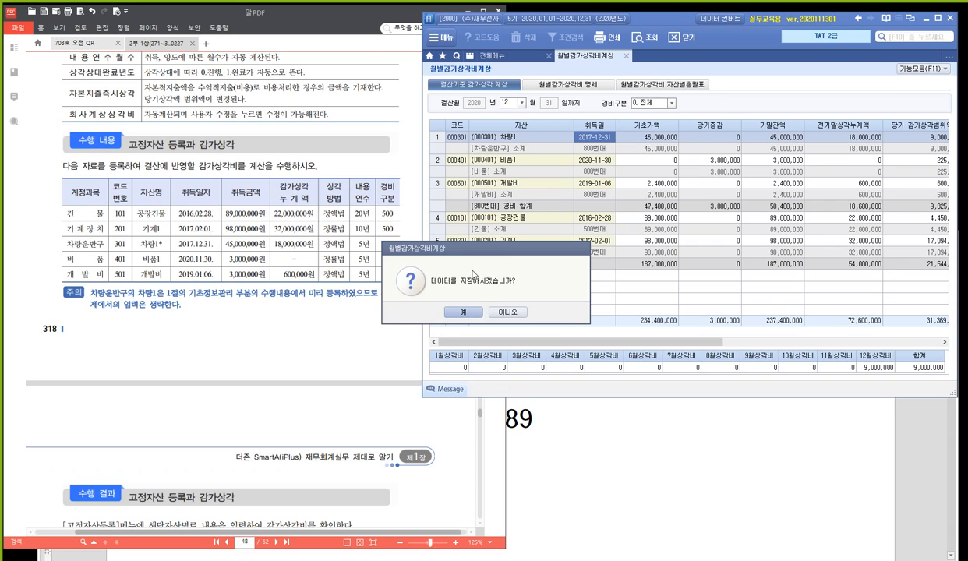
left_click(501, 313)
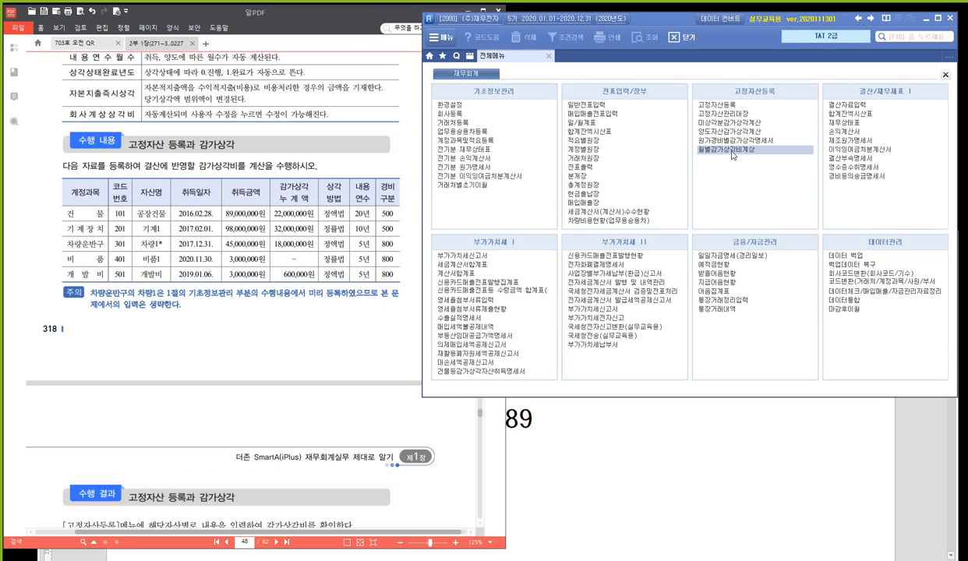
left_click(733, 151)
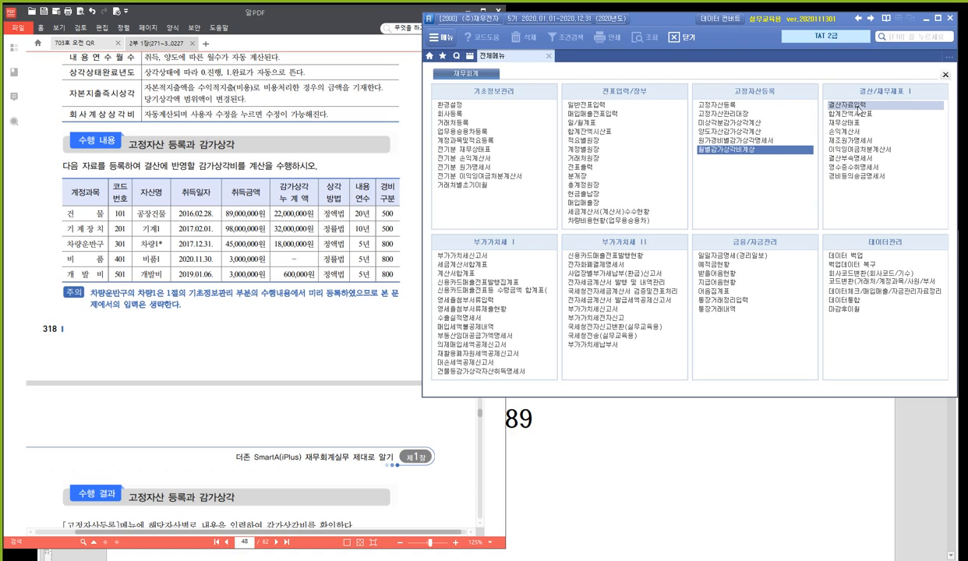
left_click(858, 109)
left_click(857, 109)
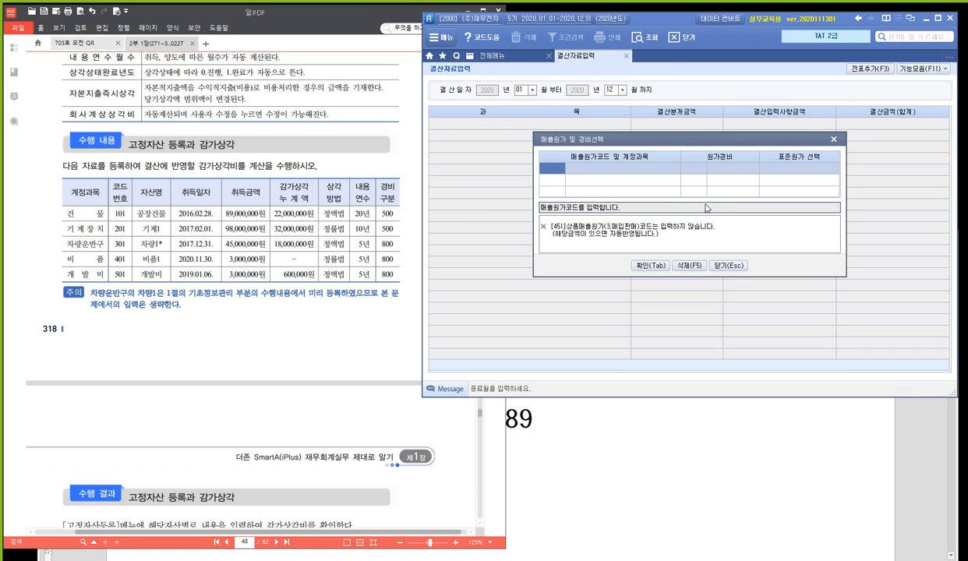
- Select 455 제품매출원가 with expense range 500번대 and standard cost 제조, and load the closing data
type("455")
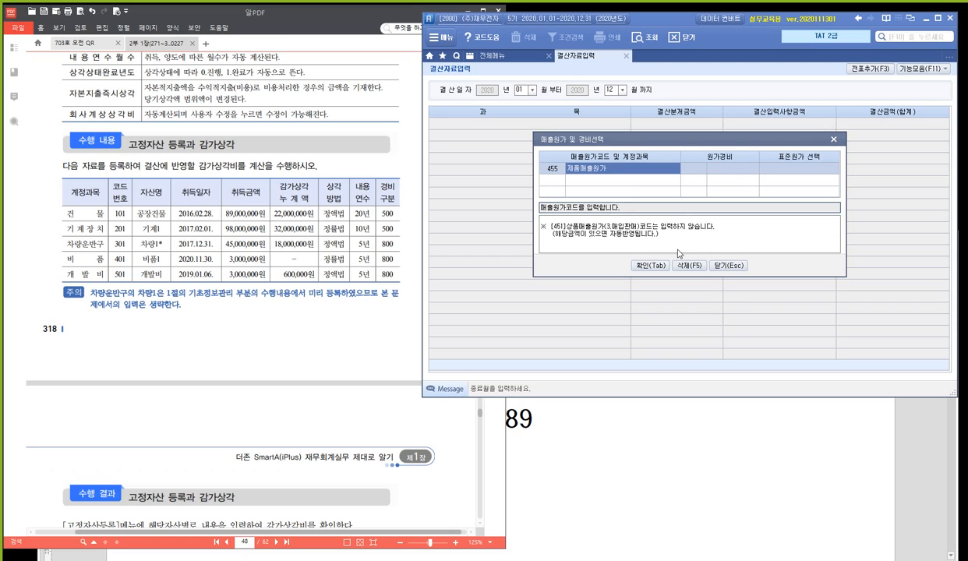
key("Return")
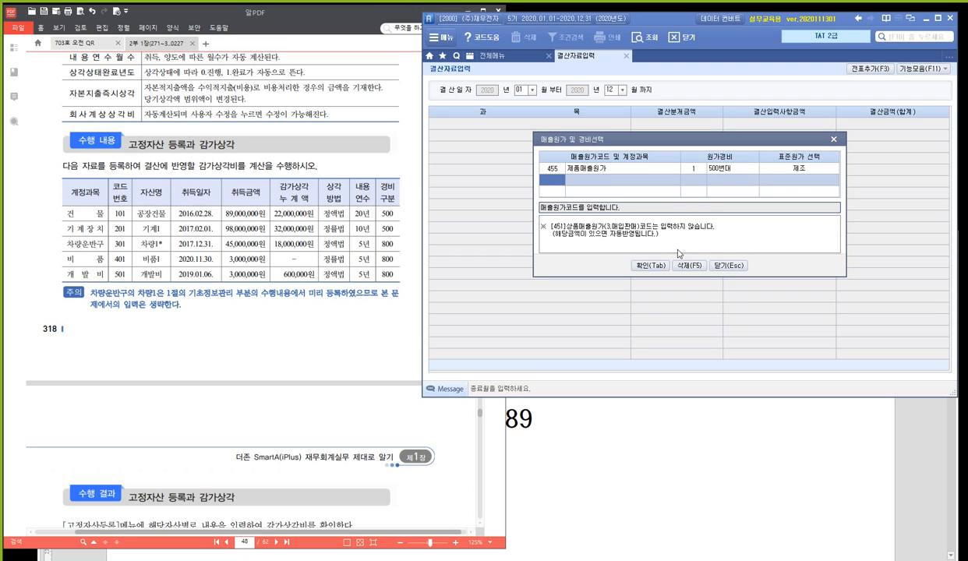
left_click(649, 266)
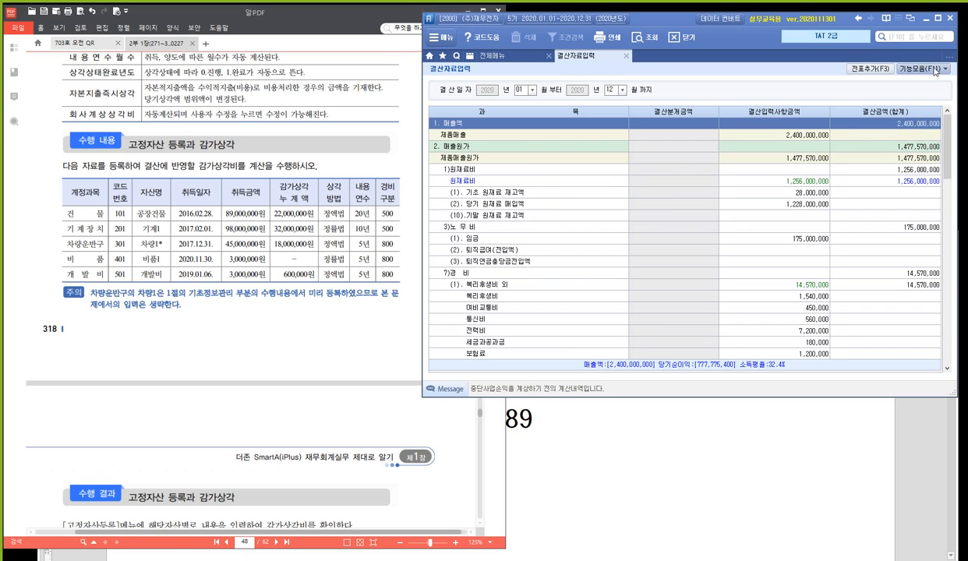
- Check the tangible (유형자산) and intangible (무형자산) asset lists in 감가상각반영, then close it without applying anything
left_click(910, 69)
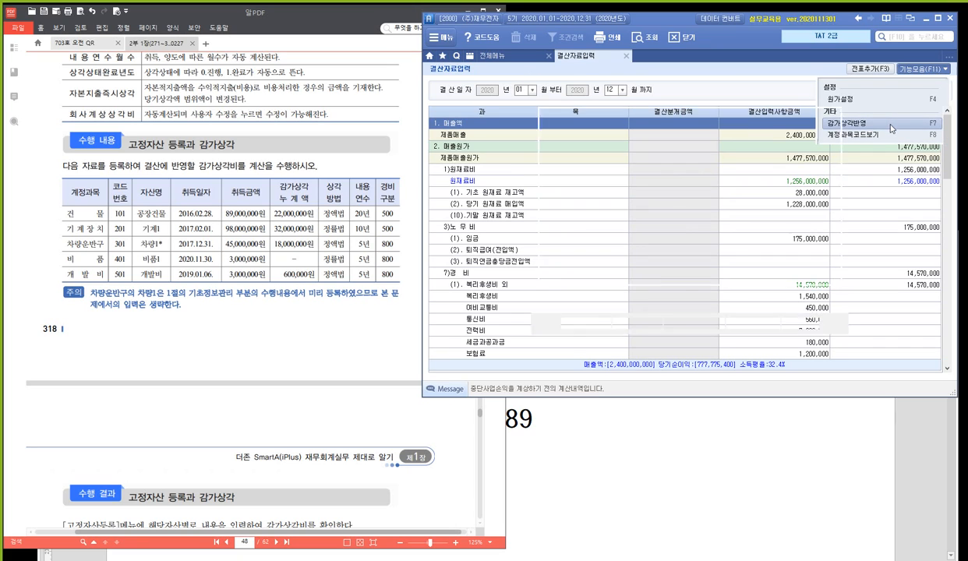
left_click(892, 128)
left_click(575, 98)
left_click(605, 99)
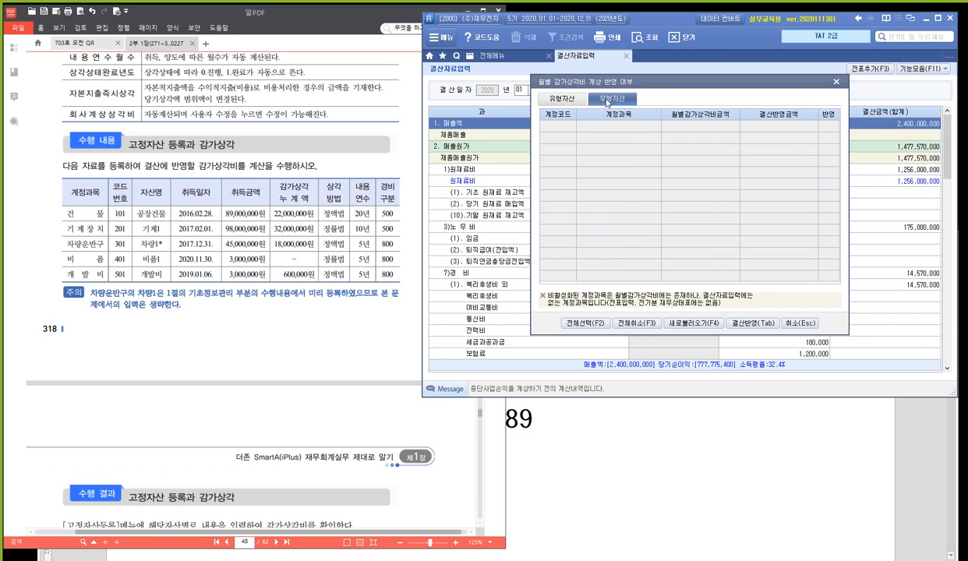
left_click(570, 97)
left_click(613, 97)
left_click(568, 96)
left_click(623, 101)
left_click(636, 179)
left_click(837, 82)
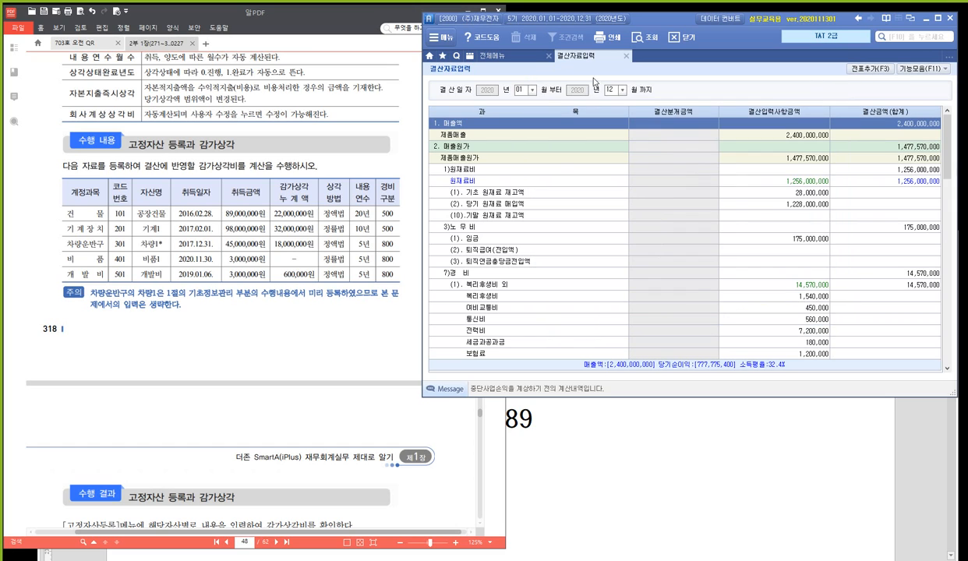
- Reopen 월별감가상각비계상, calculate depreciation through month 12 for all expense categories and save the data on closing
left_click(491, 55)
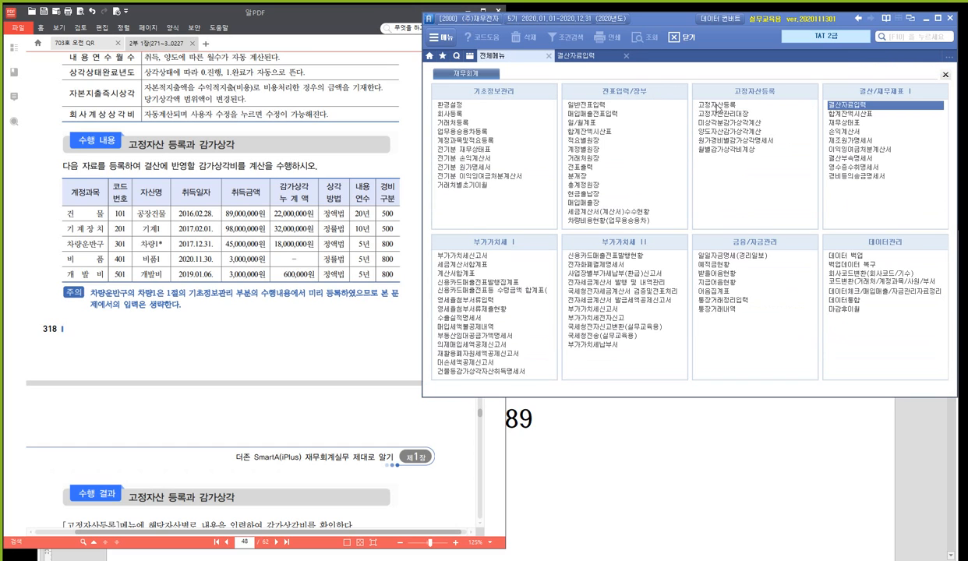
left_click(739, 155)
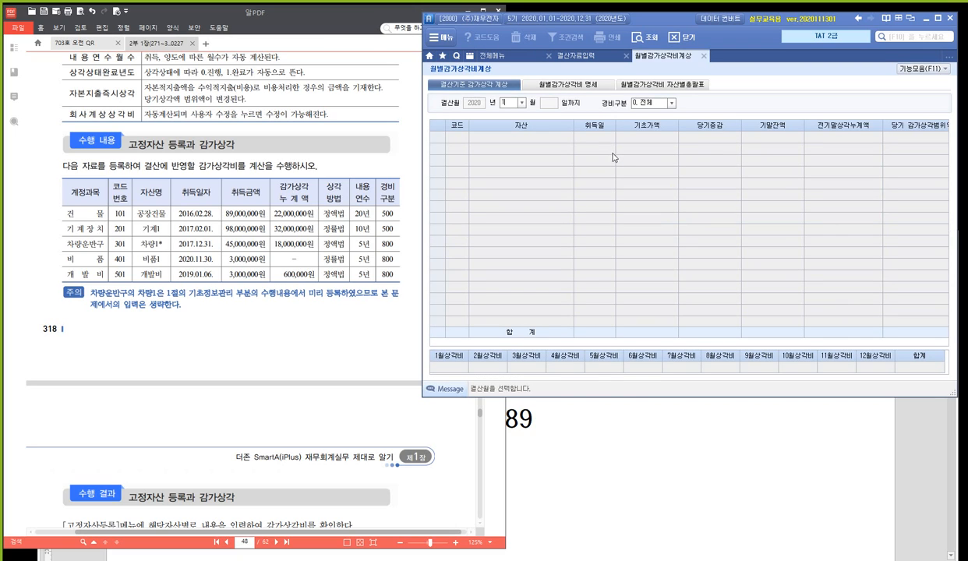
key("Return")
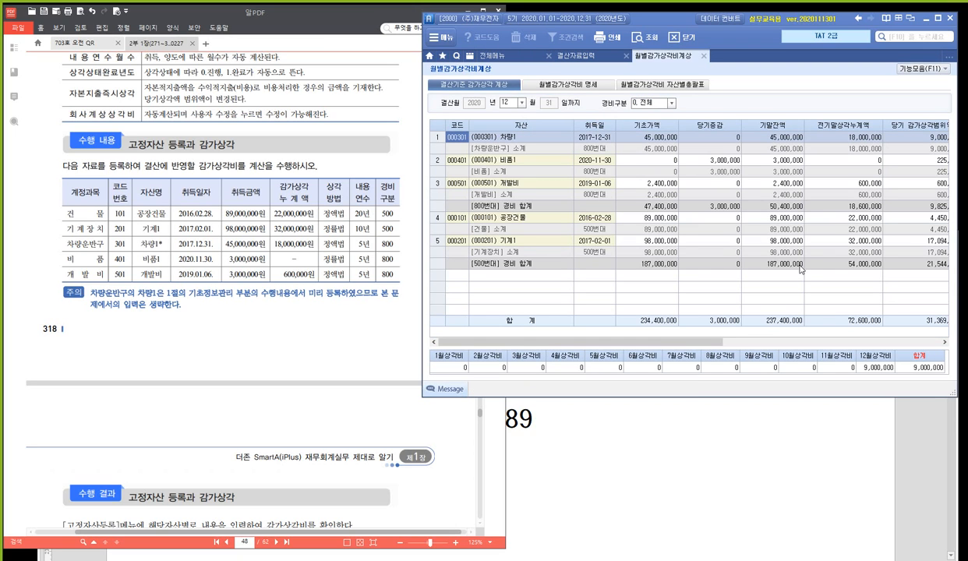
left_click(704, 56)
left_click(463, 313)
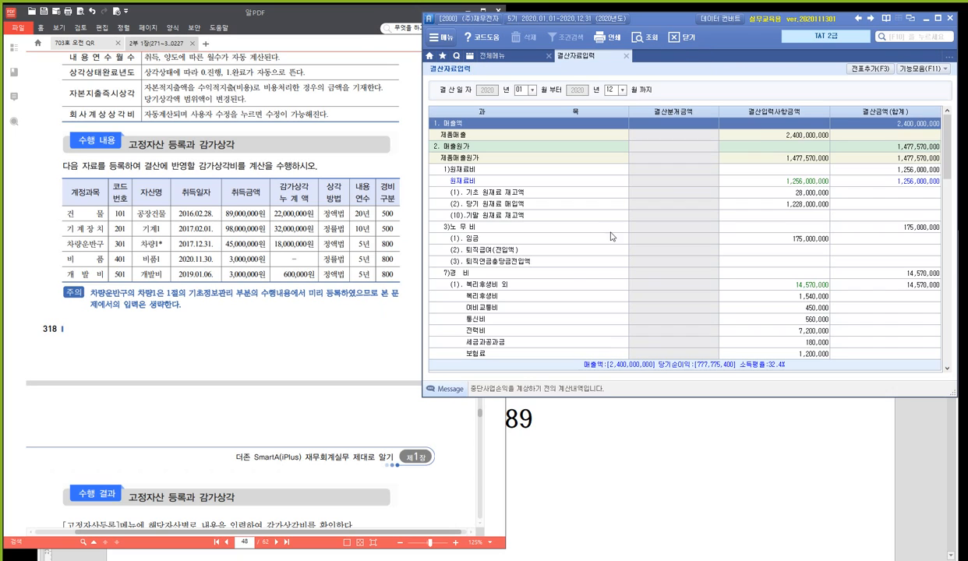
- Compare the depreciation amounts 감가상각반영 lists for intangible and tangible assets, and cancel without applying them to the closing
left_click(906, 70)
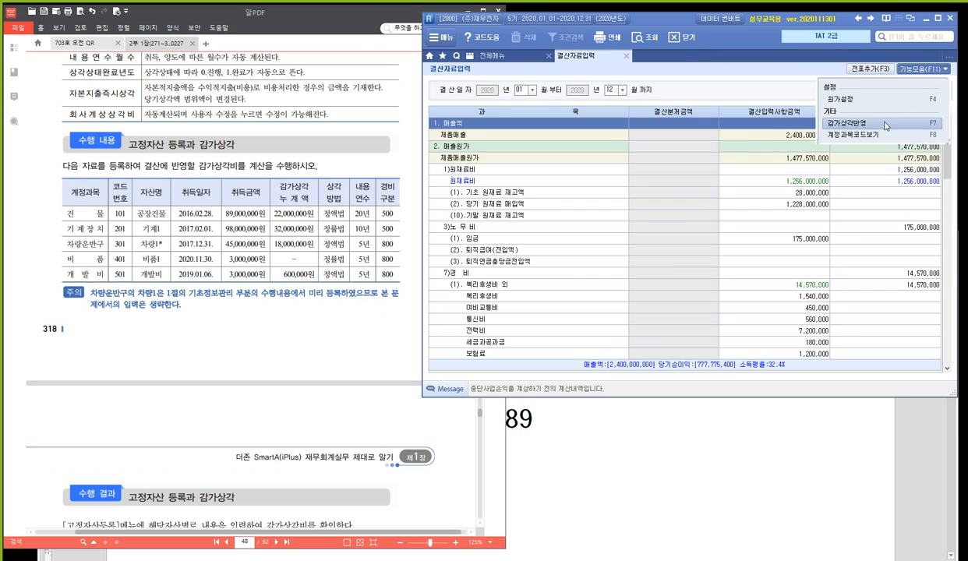
left_click(857, 123)
left_click(610, 102)
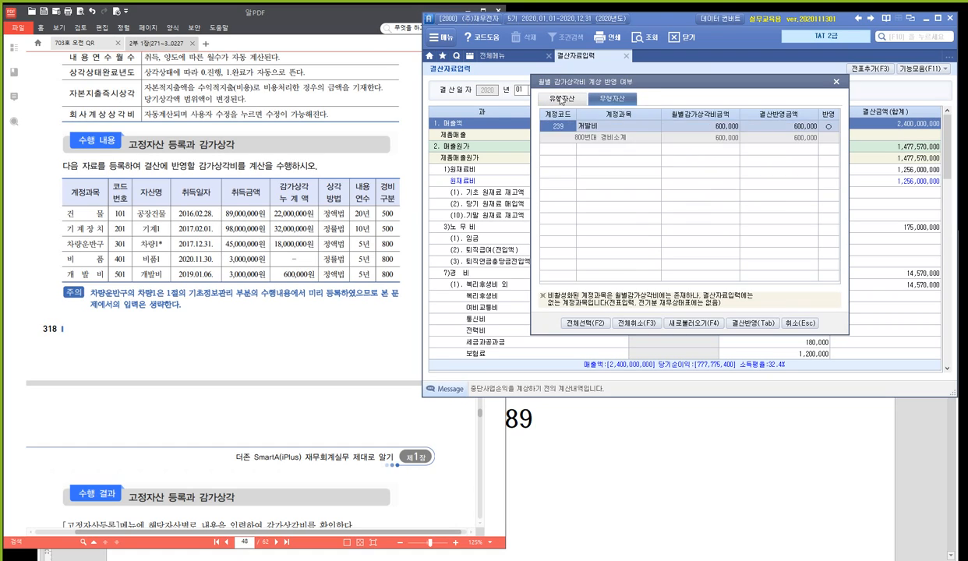
left_click(582, 100)
left_click(606, 103)
left_click(561, 97)
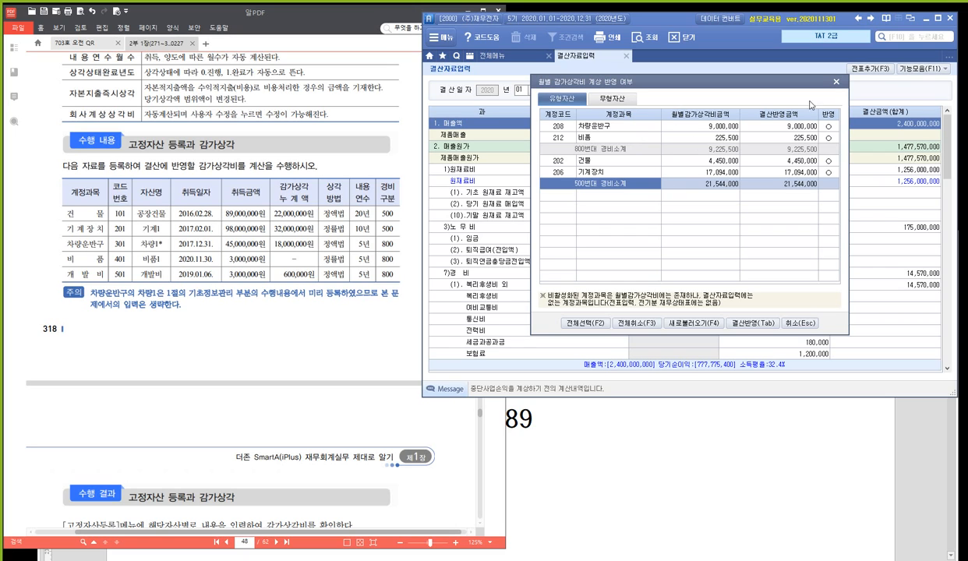
key("Escape")
- Reopen 월별감가상각비계상 and load the saved depreciation data for month 12 with the 0. 전체 expense category
left_click(510, 56)
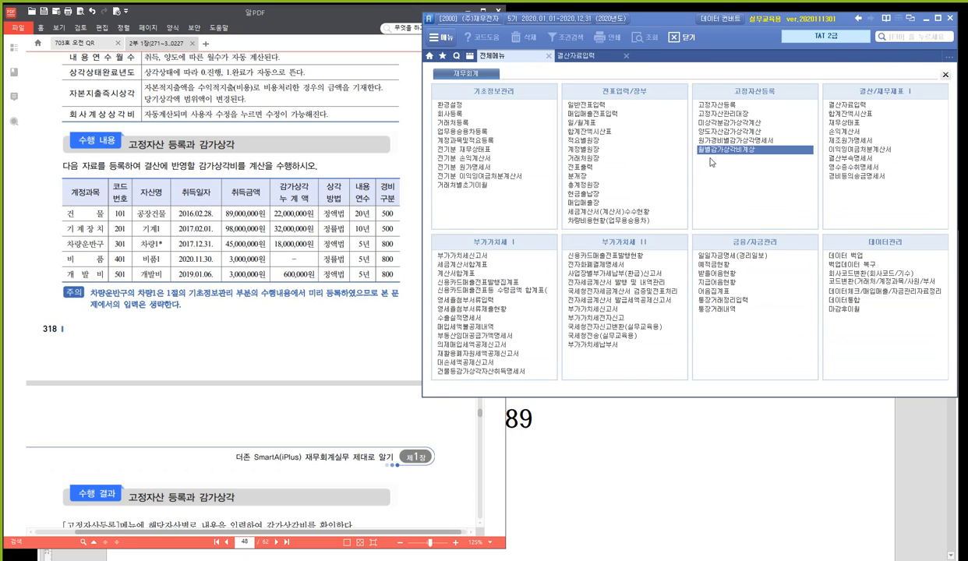
left_click(786, 154)
left_click(736, 156)
type("12")
key("Return")
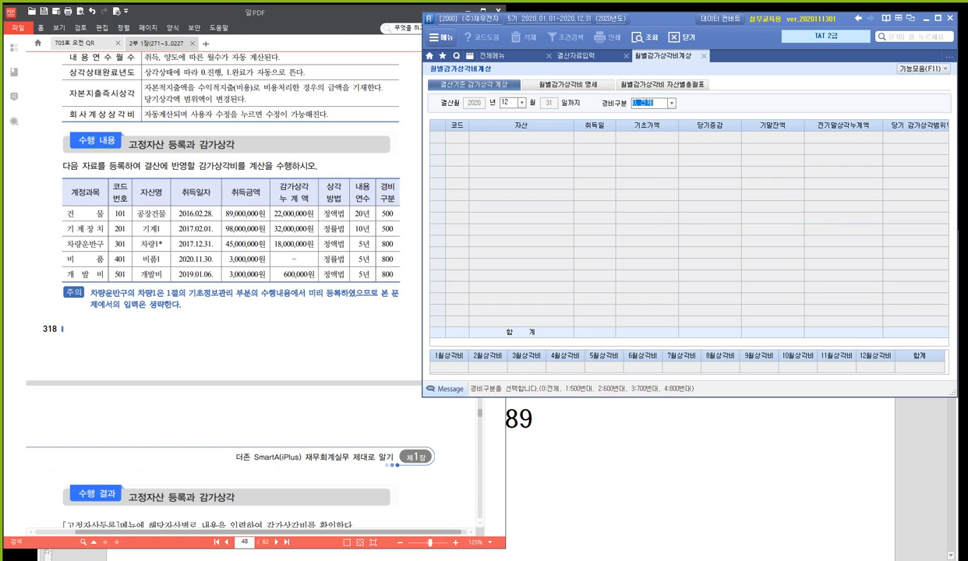
key("Return")
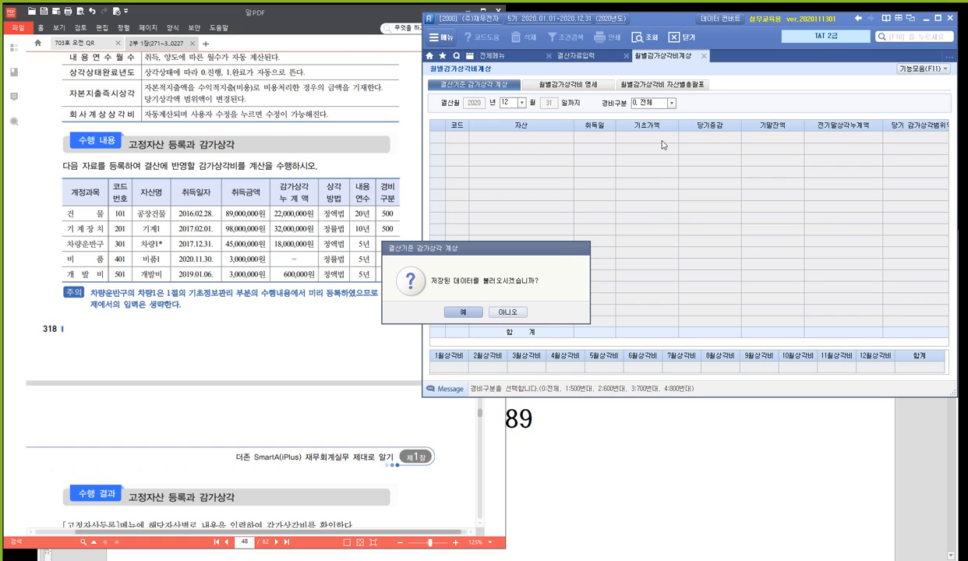
left_click(459, 309)
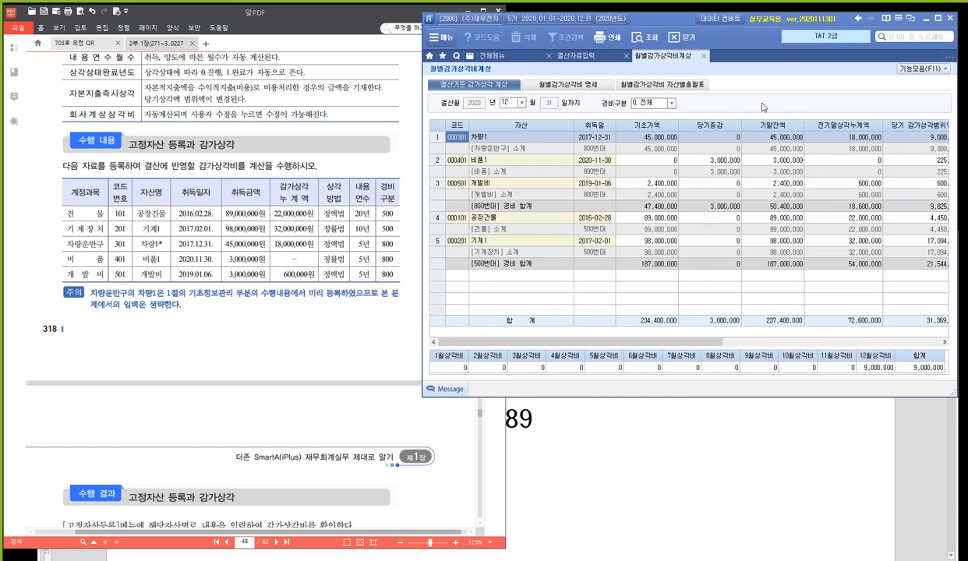
- Delete the queried month's depreciation data with 조회월 삭제 and set the closing month to 08
left_click(910, 69)
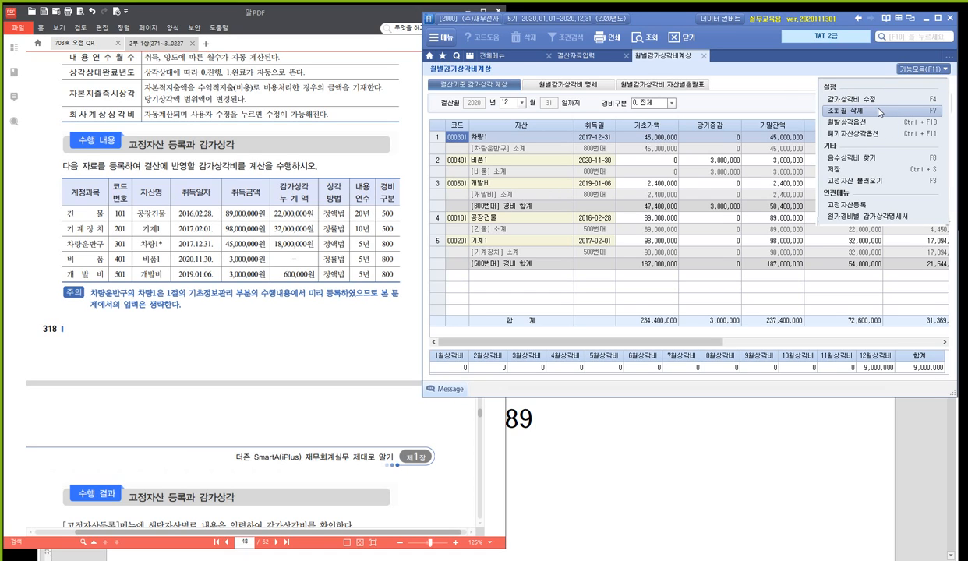
left_click(879, 112)
key("Return")
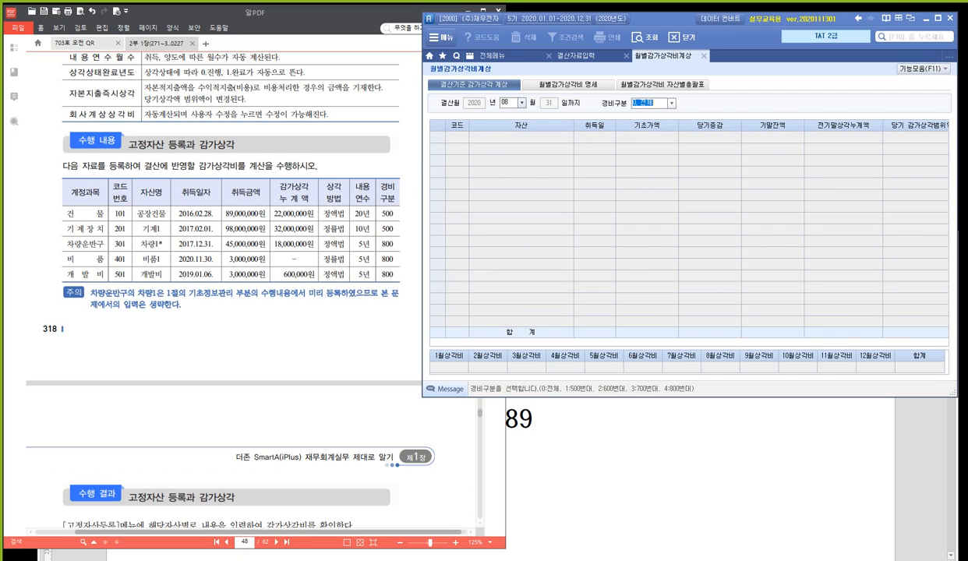
- Load the month 08 depreciation data for the 0. 전체 expense category and check the 8월상각비 amount
key("Return")
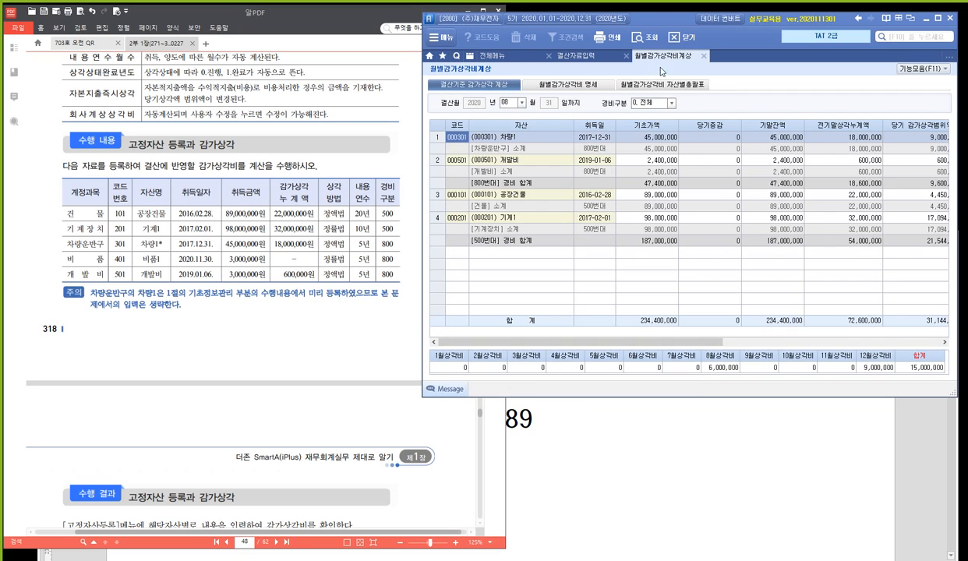
left_click(725, 371)
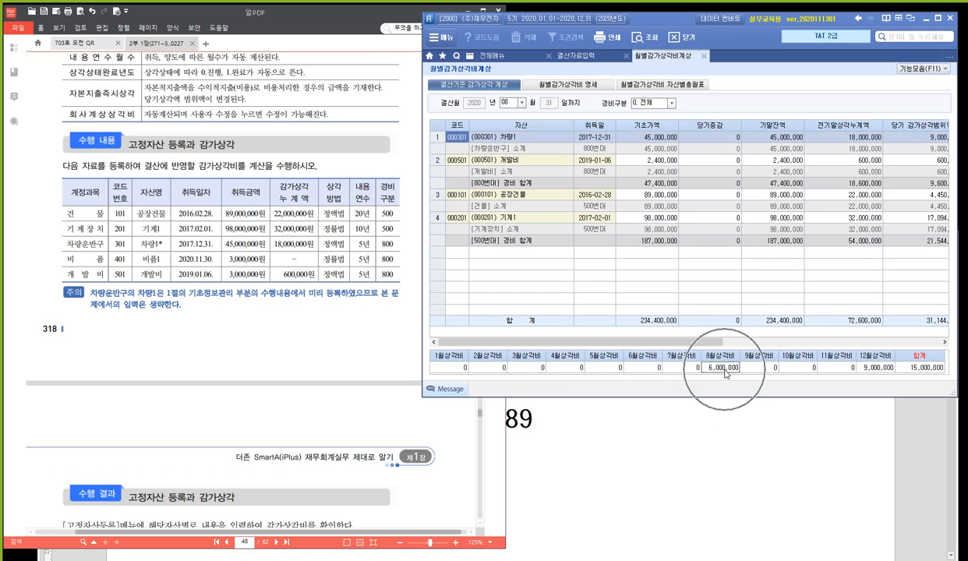
left_click(725, 371)
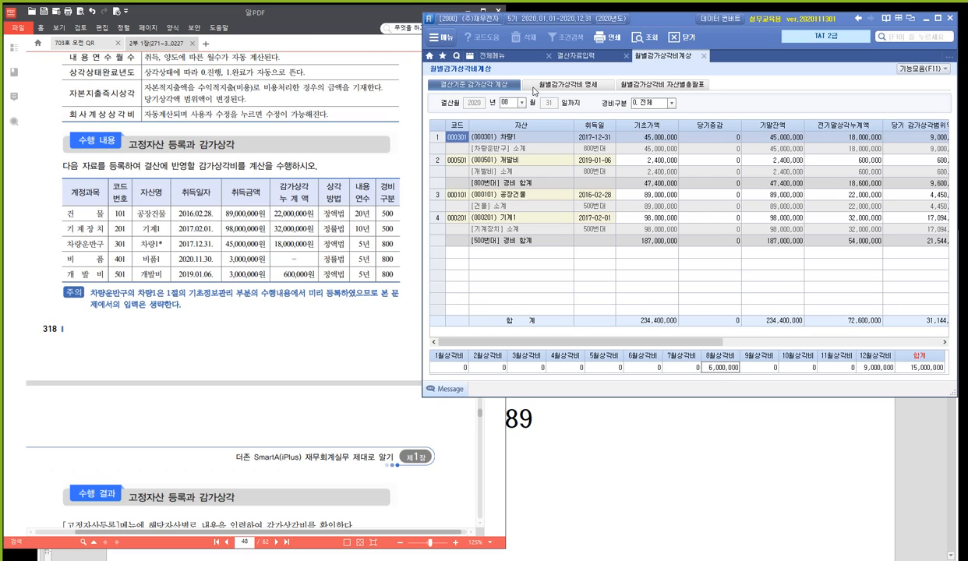
- Close 월별감가상각비계상 and 결산자료입력 to return to the full menu
left_click(683, 38)
left_click(493, 306)
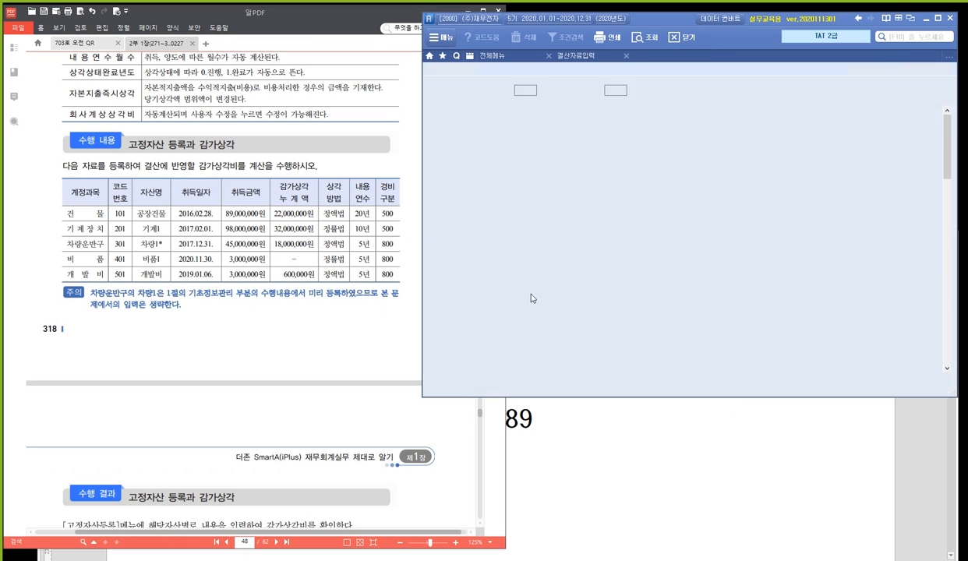
left_click(626, 55)
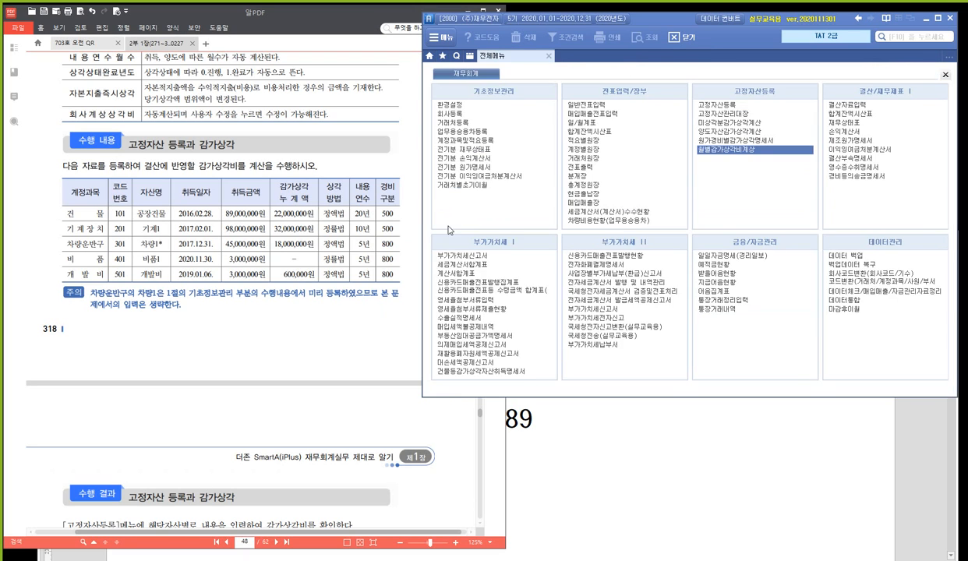
- Switch to the PDF textbook and read through to the 결산 분개하기 exercise on page 324
left_click(262, 349)
scroll(262, 349, "down", 15)
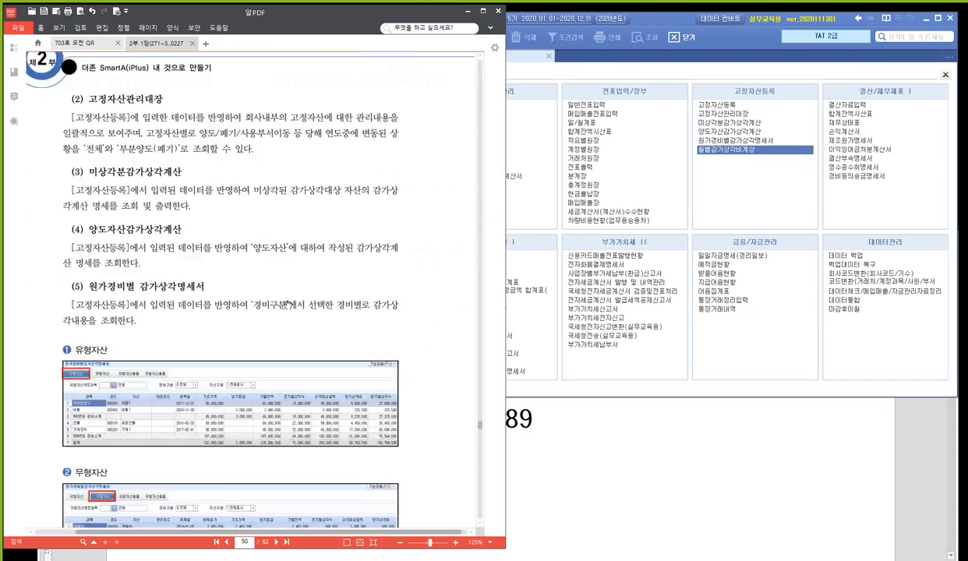
scroll(287, 305, "down", 8)
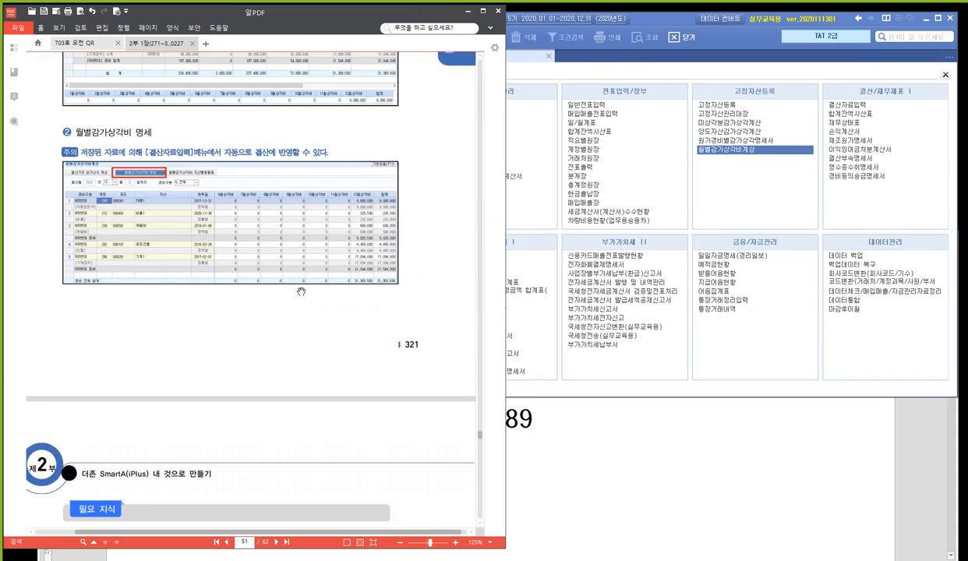
scroll(301, 292, "down", 10)
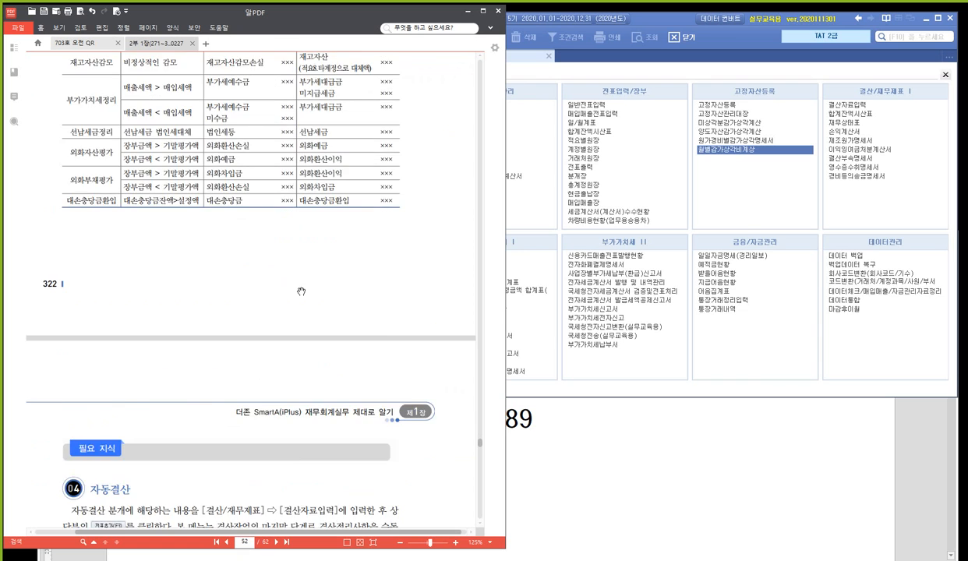
scroll(301, 291, "down", 15)
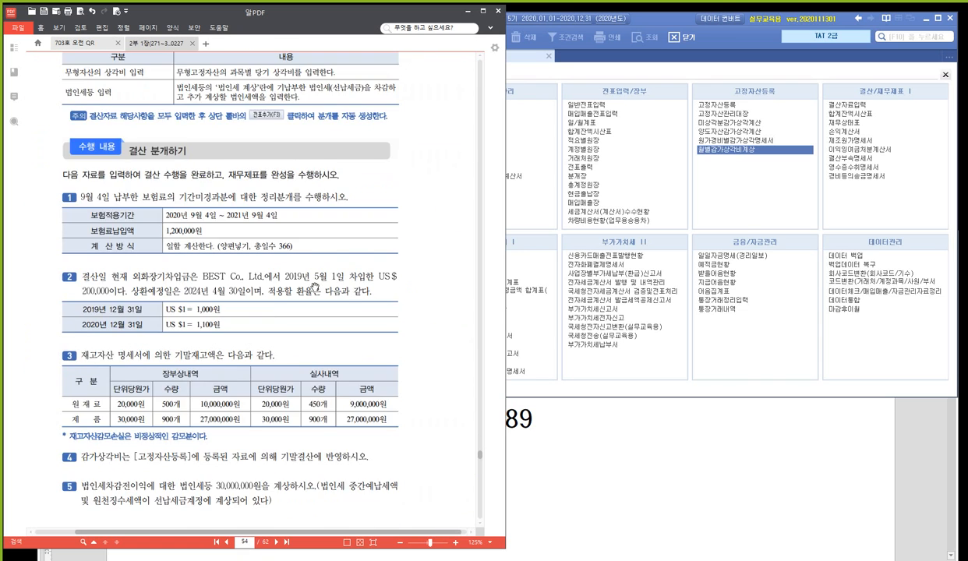
scroll(314, 287, "up", 1)
scroll(314, 287, "down", 2)
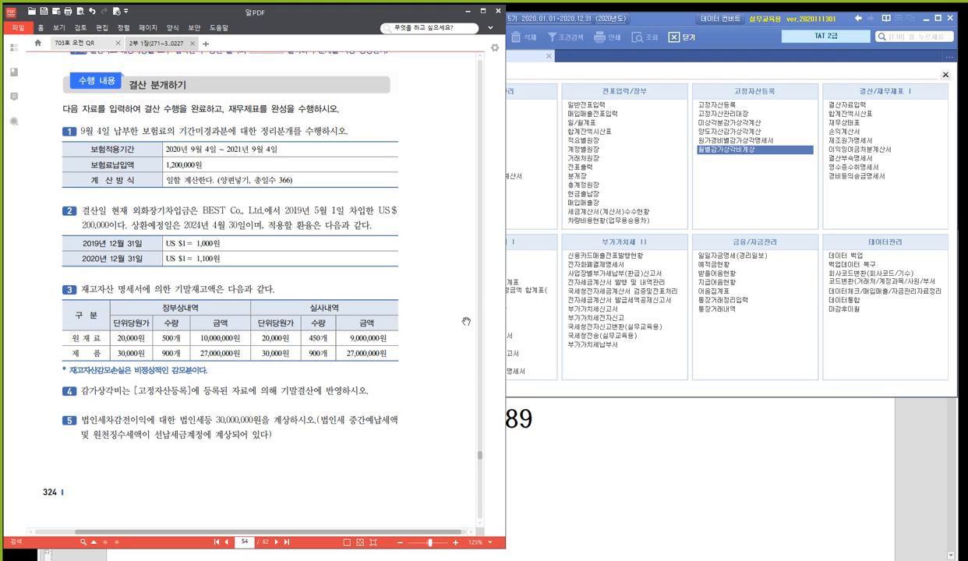
- Switch to the 수업용.hwp document and enter the heading "Smart A" on the blank page, followed by a new line
left_click(677, 440)
scroll(612, 413, "down", 10)
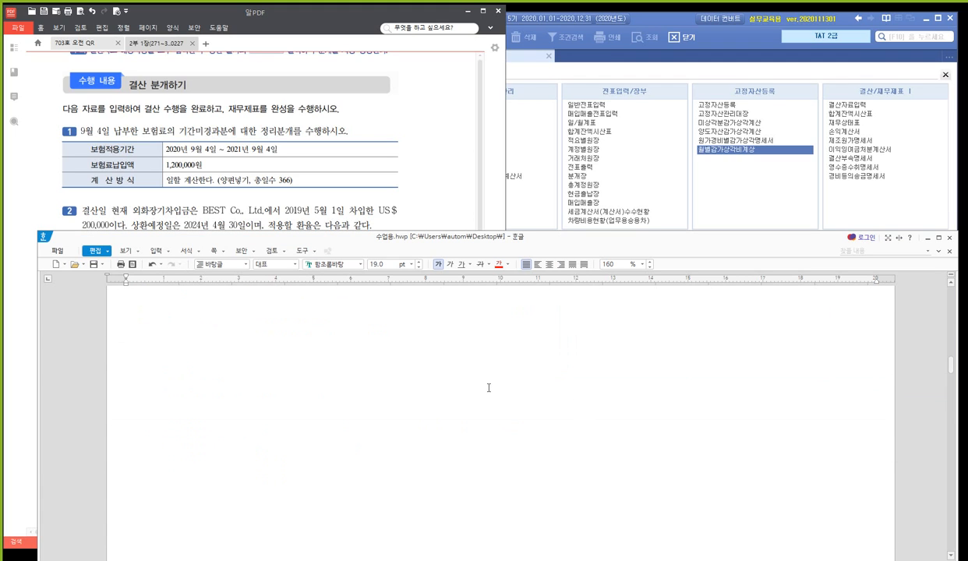
left_click(438, 365)
scroll(438, 365, "up", 2)
left_click(391, 406)
scroll(425, 413, "down", 1)
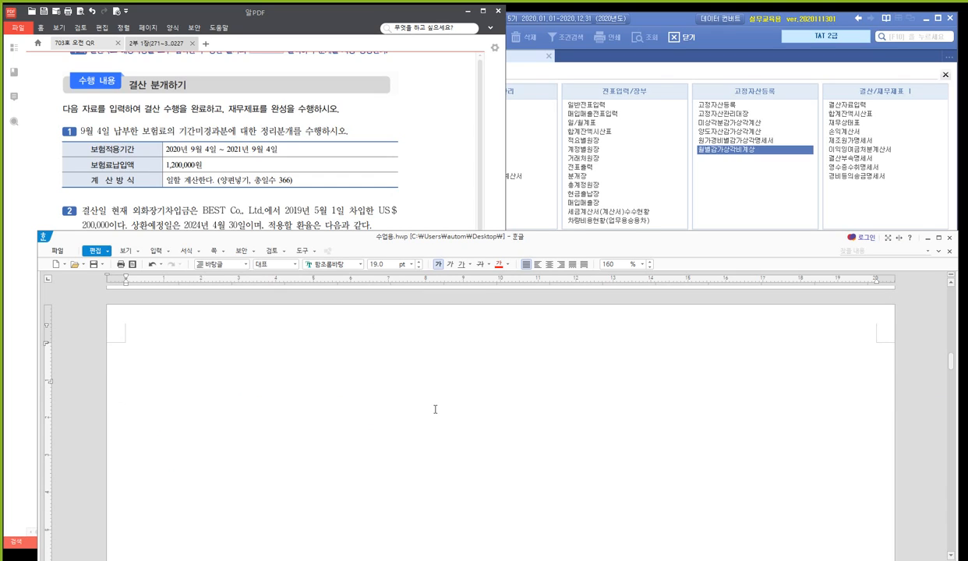
type("A")
key("BackSpace")
type("Smart A")
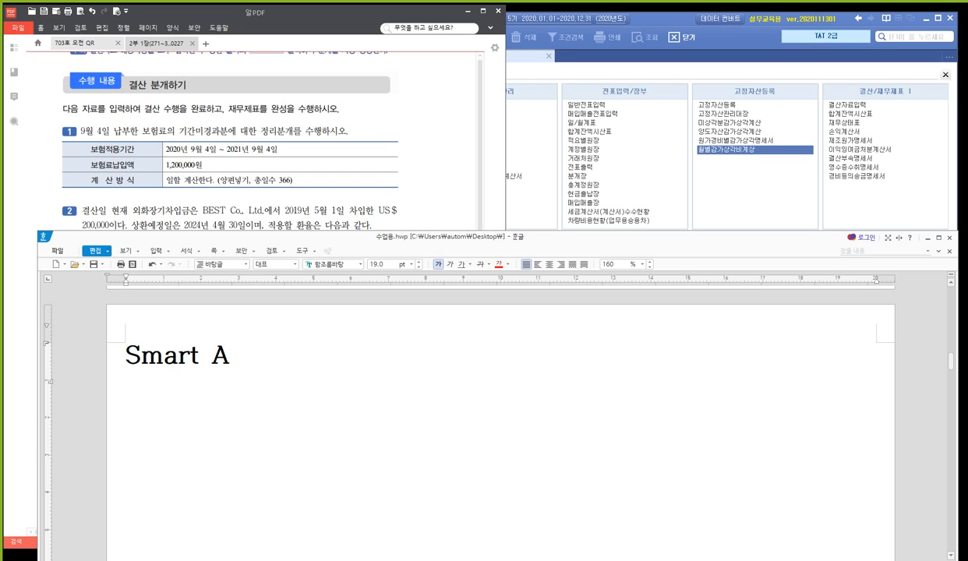
key("Return")
type("수동경사")
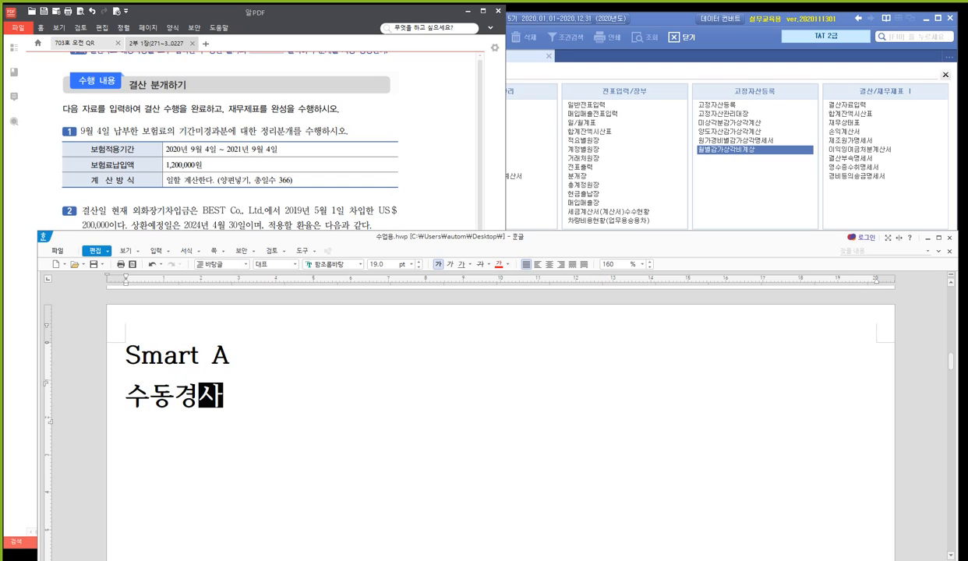
key("BackSpace")
key("BackSpace")
key("BackSpace")
key("BackSpace")
key("BackSpace")
- Write the line "자동결산시 KcLep 차이점" below the Smart A heading
type("자")
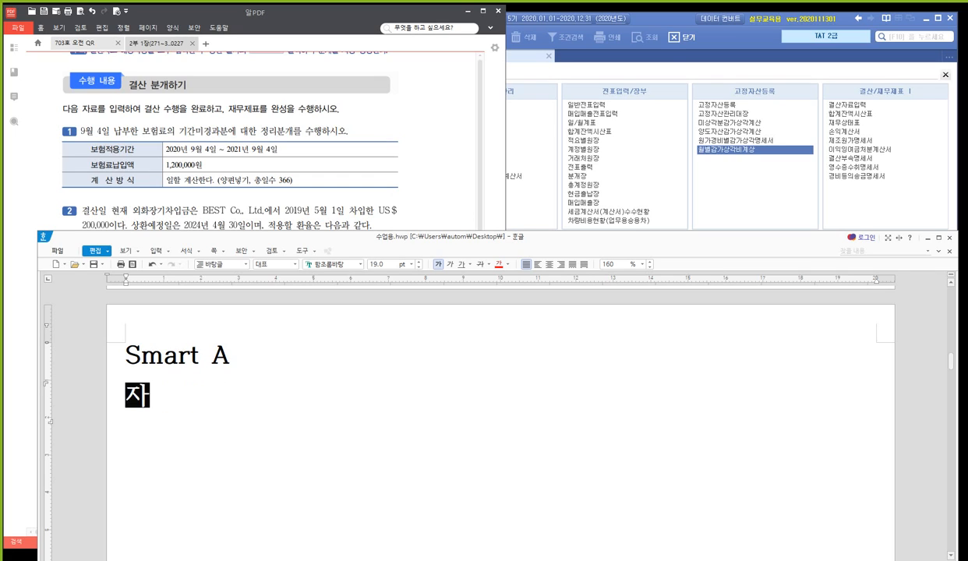
type("동결산")
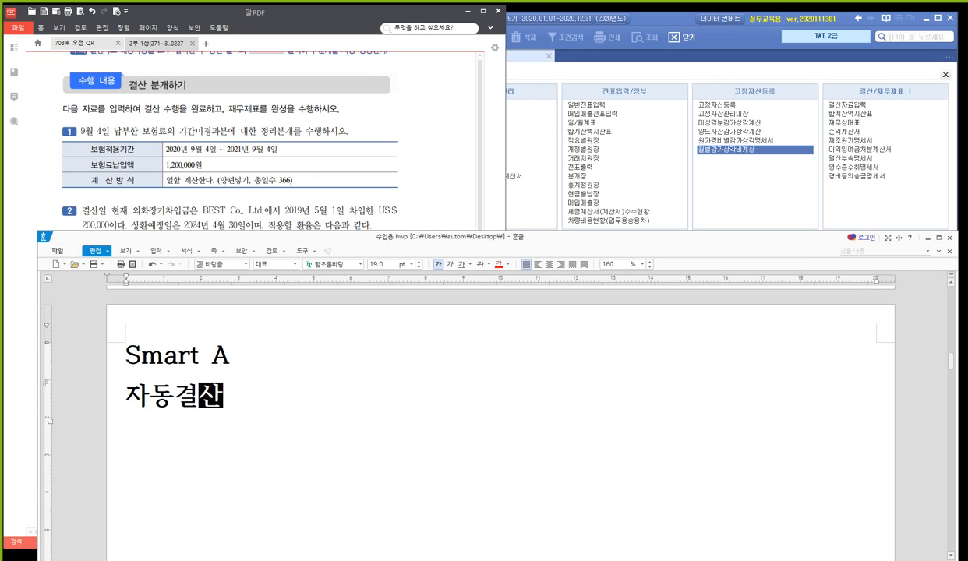
type("시 ")
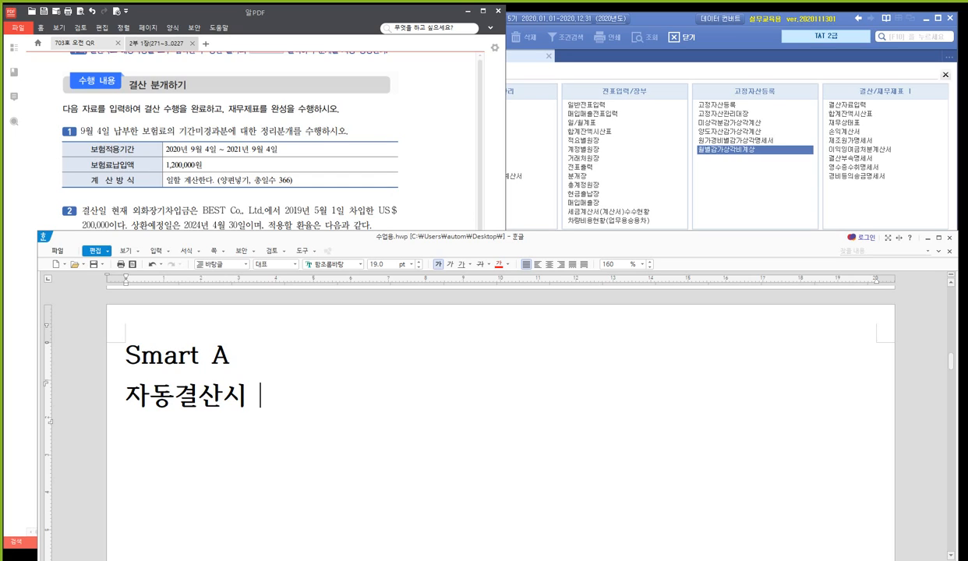
type("ㄴ")
key("BackSpace")
type("KcLE")
key("BackSpace")
type("ep ")
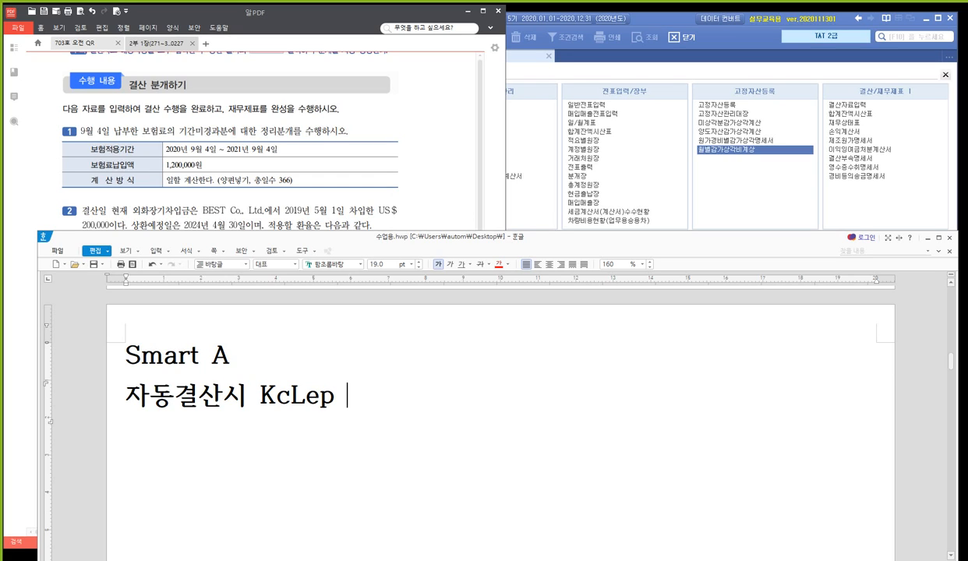
type("차이점")
key("Return")
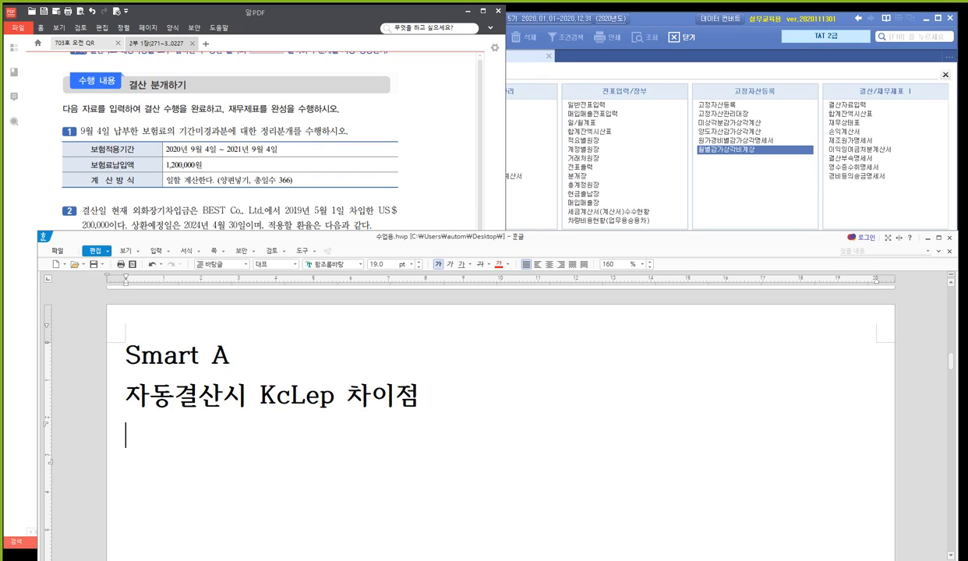
- Write "대손충당금 보충액 직접 계산" as the first item under the KcLep differences line
type("eo")
key("BackSpace")
key("BackSpace")
type("대손추")
type("ㅇ당금 설")
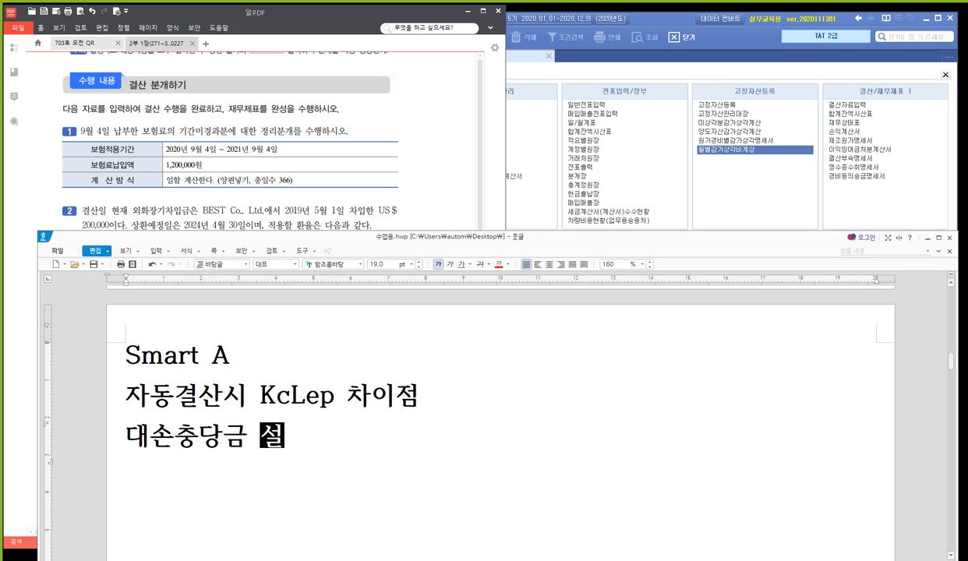
key("BackSpace")
key("BackSpace")
key("BackSpace")
type("보충액 직접 계산")
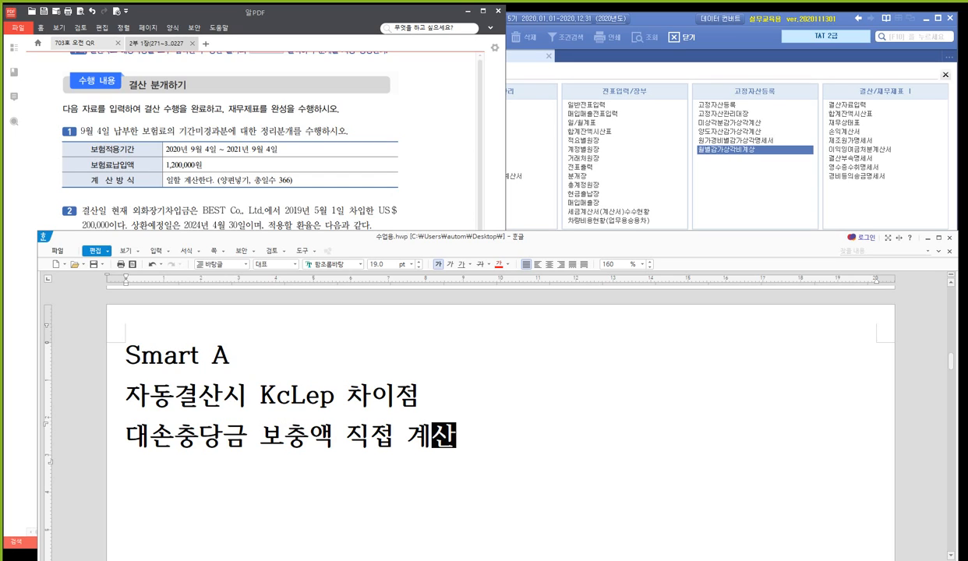
key("Return")
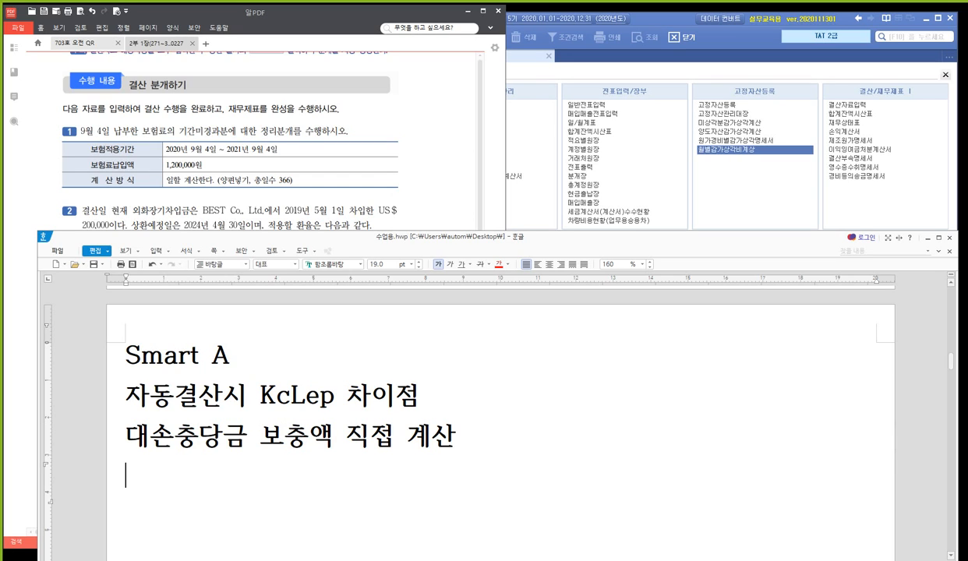
- Add "법인세 계상" and "선납세금 수동결산" after a blank line, and return the cursor to the 대손충당금 line
key("Return")
type("법")
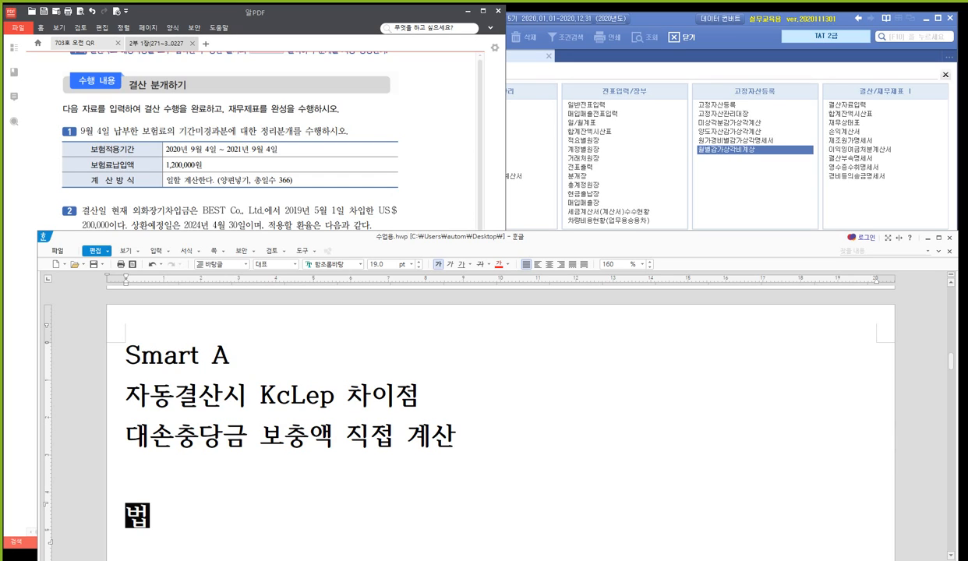
type("인세 계상")
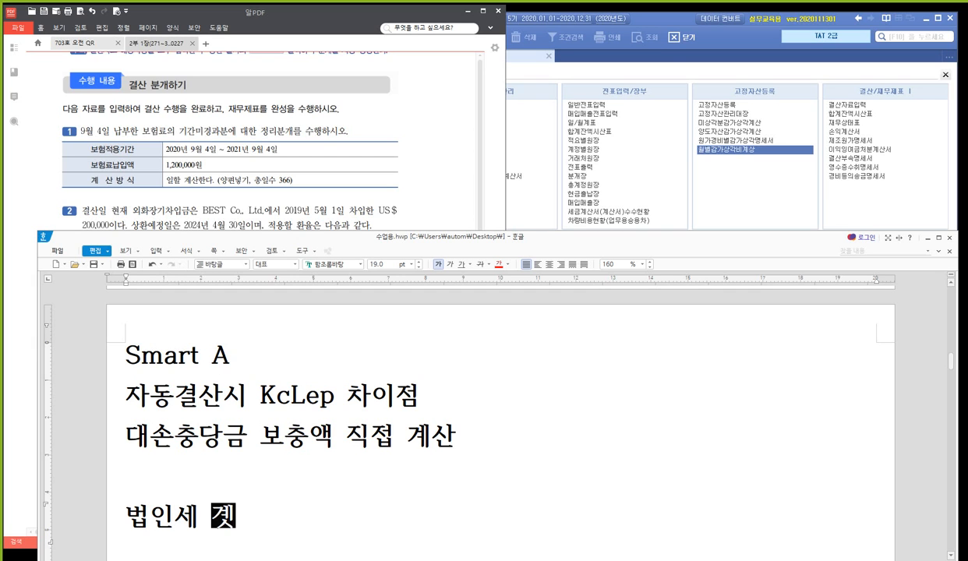
left_click_drag(517, 238, 518, 137)
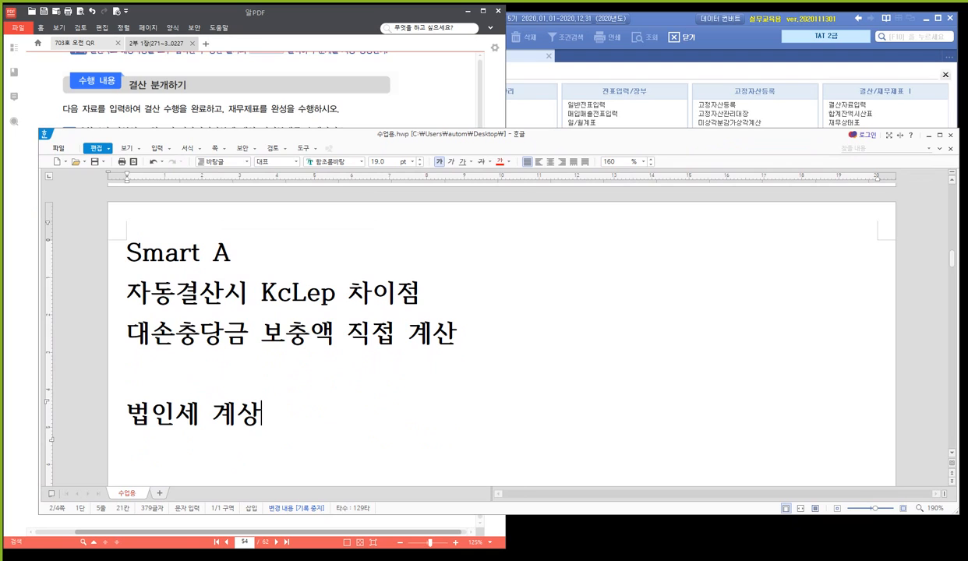
key("Return")
type("선납세금 수동결산")
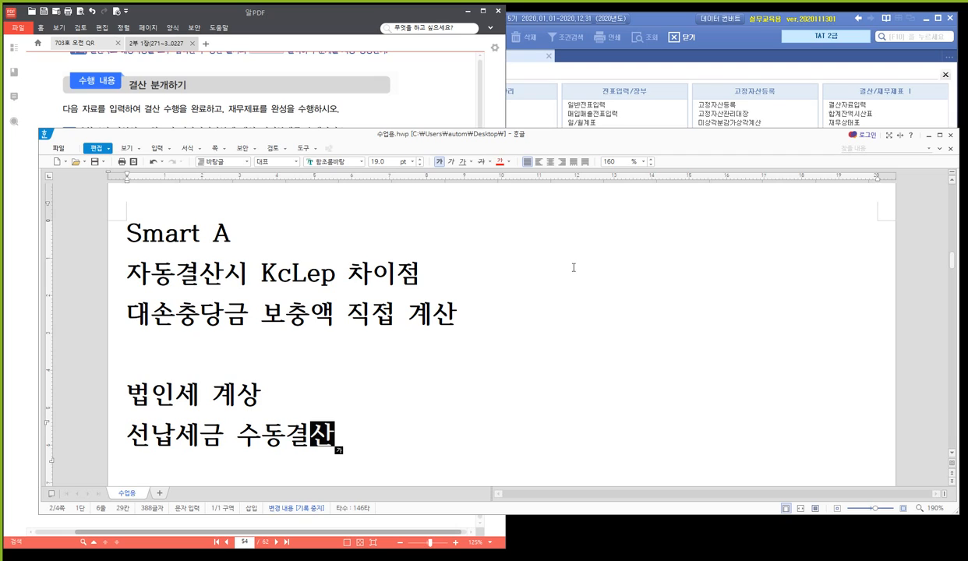
key("Up")
key("Up")
key("Up")
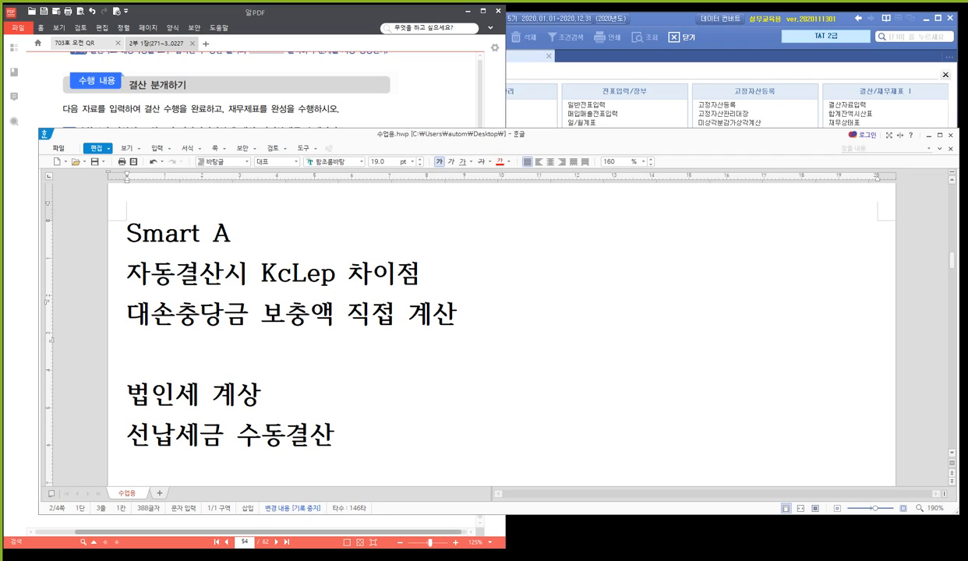
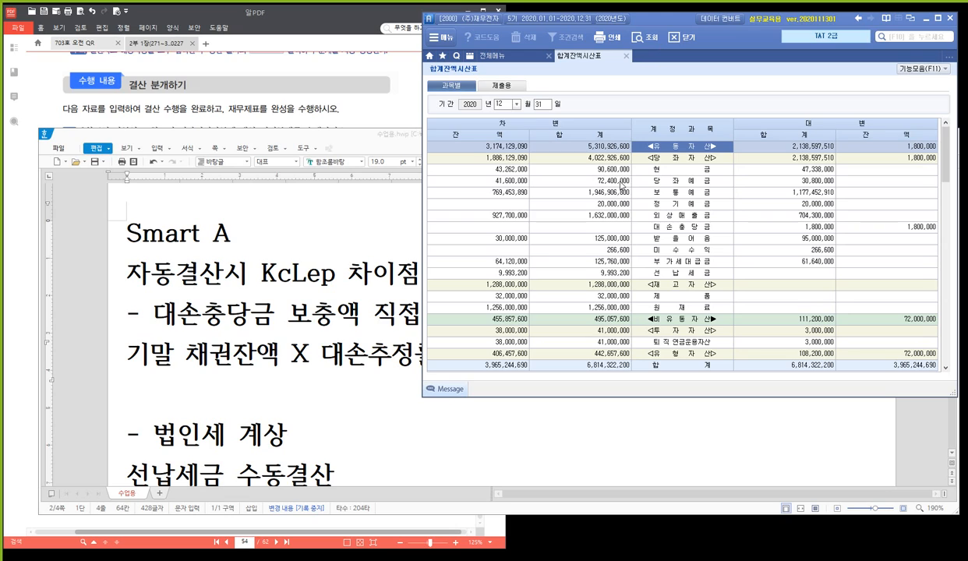
- Compare the 외상매출금 debit balance with the 대손충당금 credit balance in the December 합계잔액시산표
left_click(647, 215)
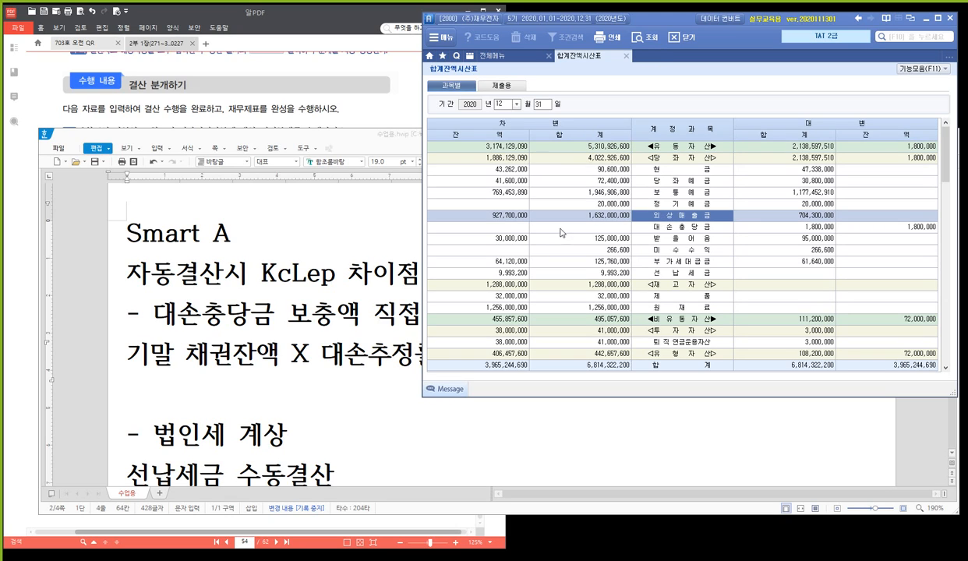
left_click(515, 216)
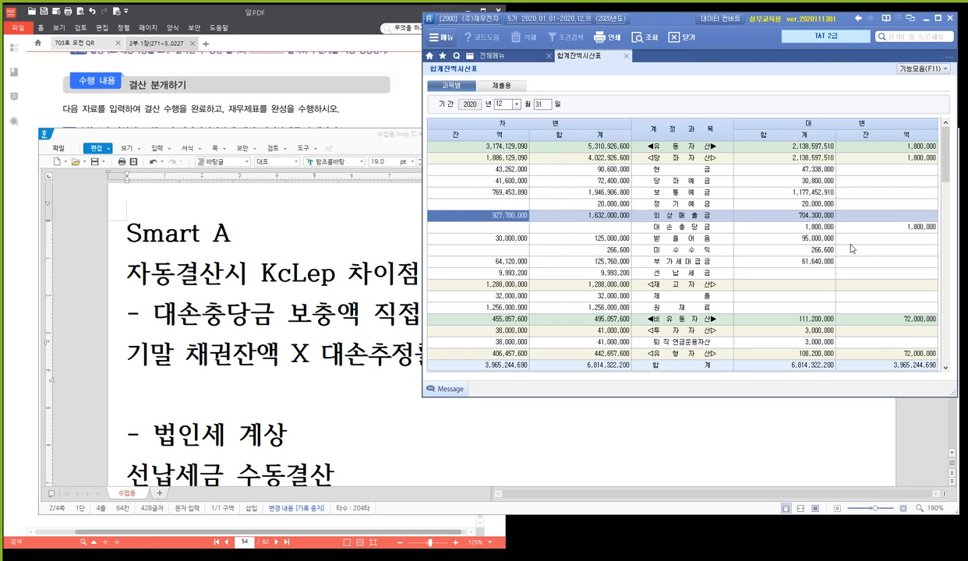
left_click(873, 227)
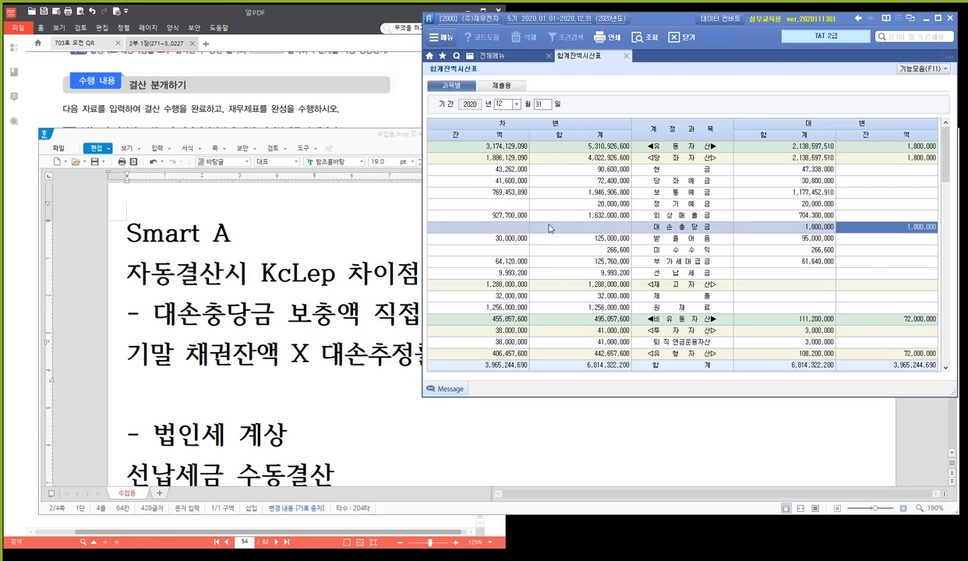
left_click(484, 213)
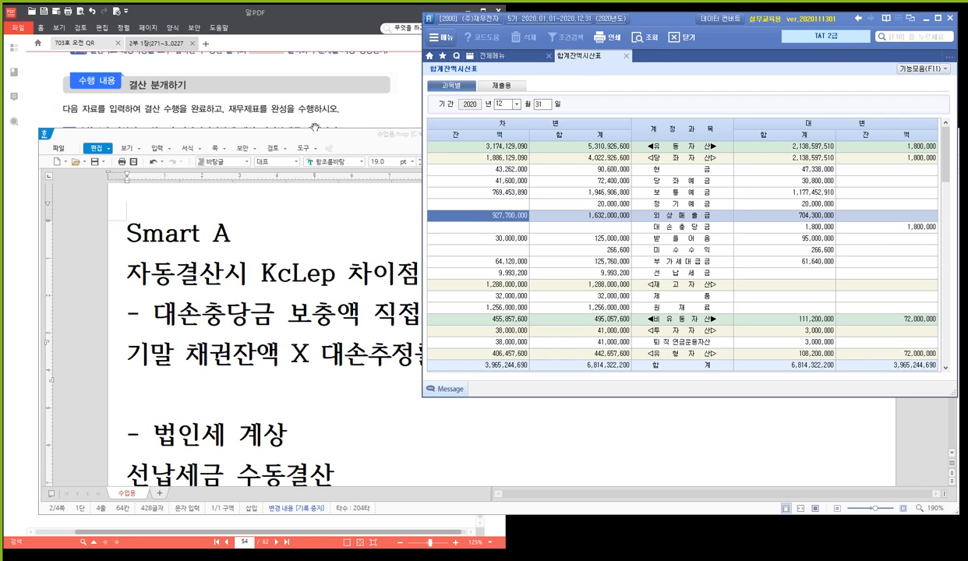
- In the 수업용.hwp notes, write "927,700,000 X 1% = 9,277,000" on the blank line below the 대손충당금보충액 formula
left_click_drag(307, 127, 310, 226)
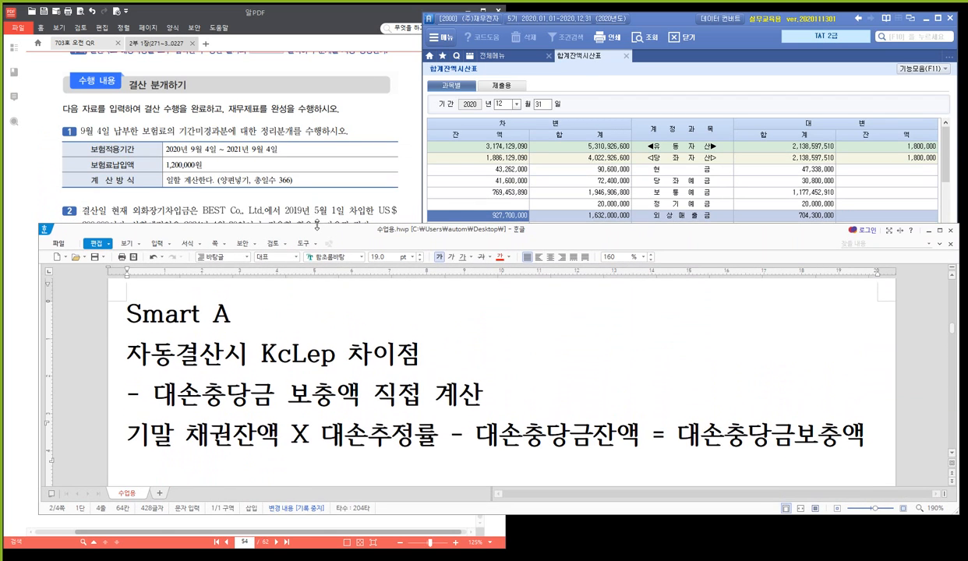
scroll(132, 353, "down", 3)
left_click(133, 353)
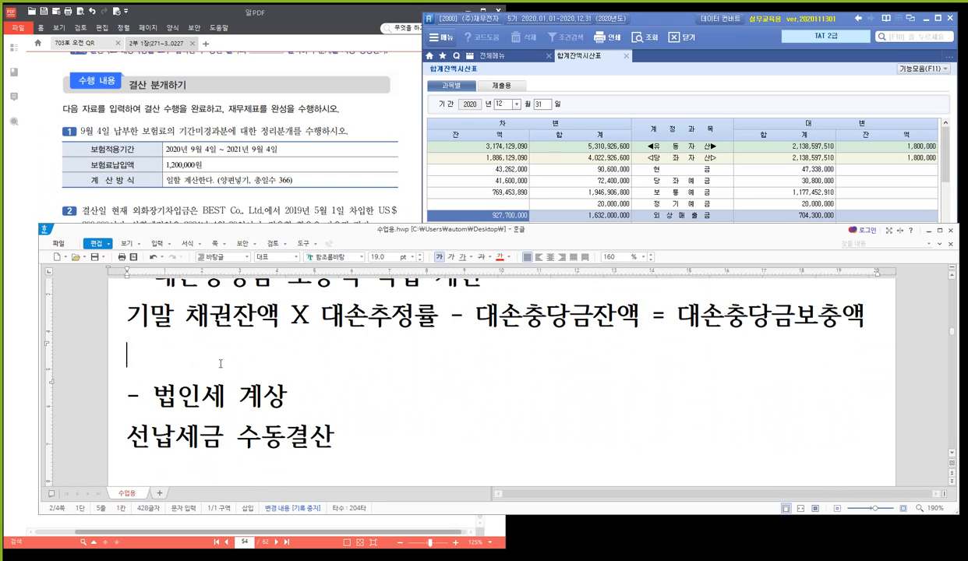
type("927,700")
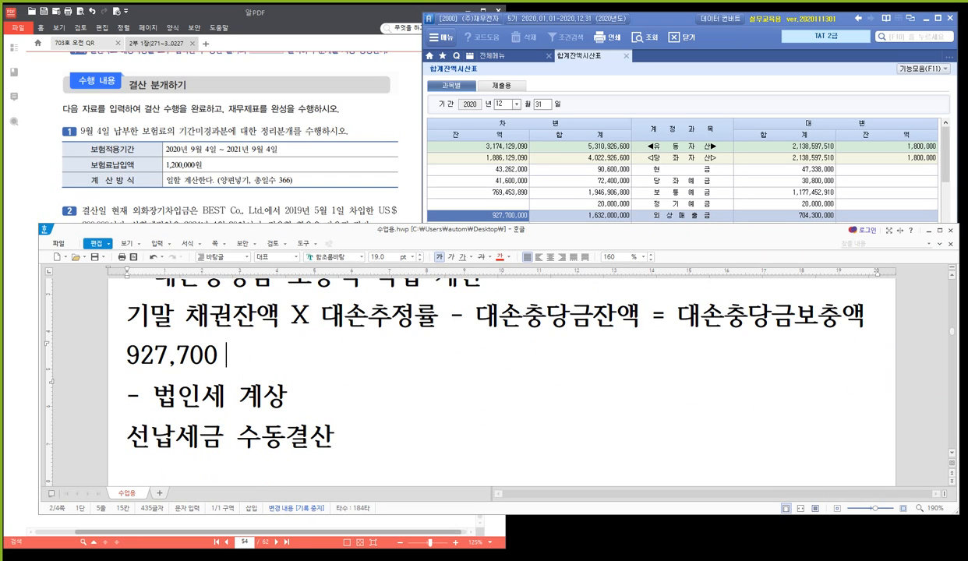
type(",000 X")
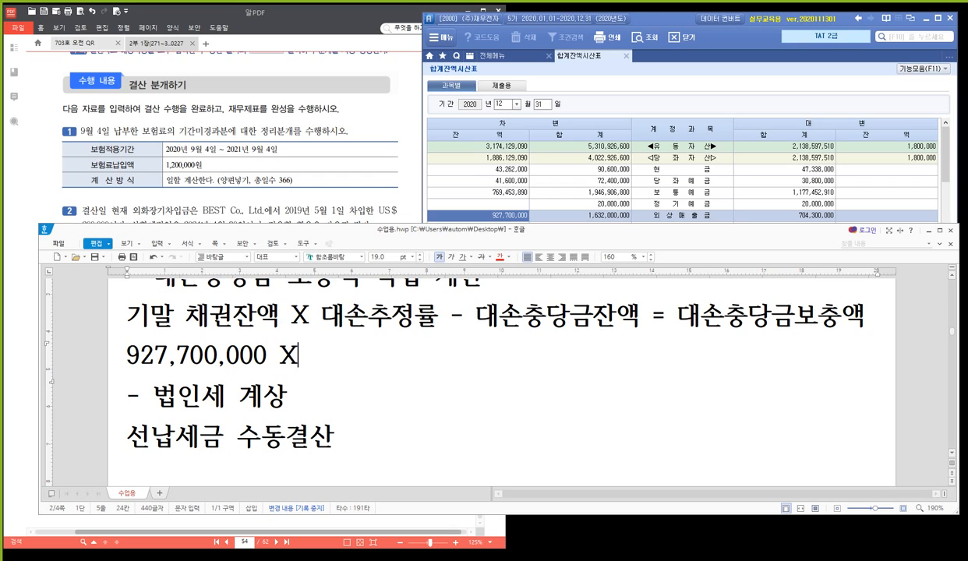
type(" 1% = ")
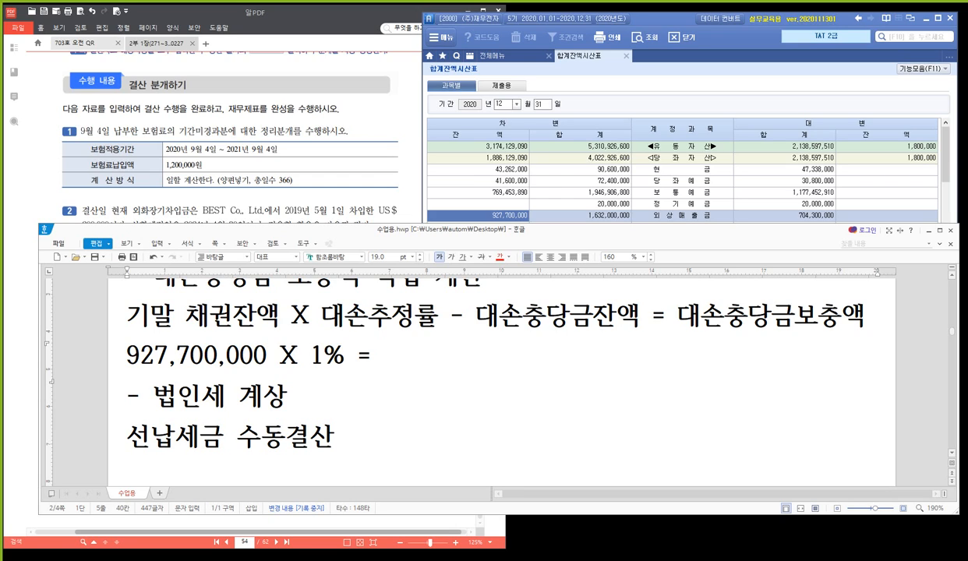
type("9,277,000")
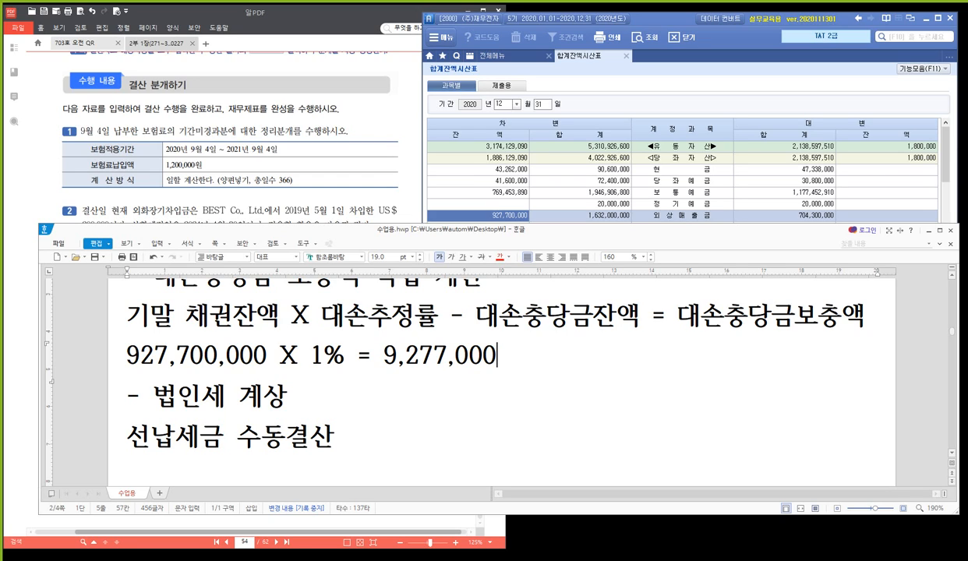
- Check the 대손충당금 credit balance in the Smart A 합계잔액시산표 and append "- 1,800,000" to the calculation line in the notes
type(" -")
left_click(591, 189)
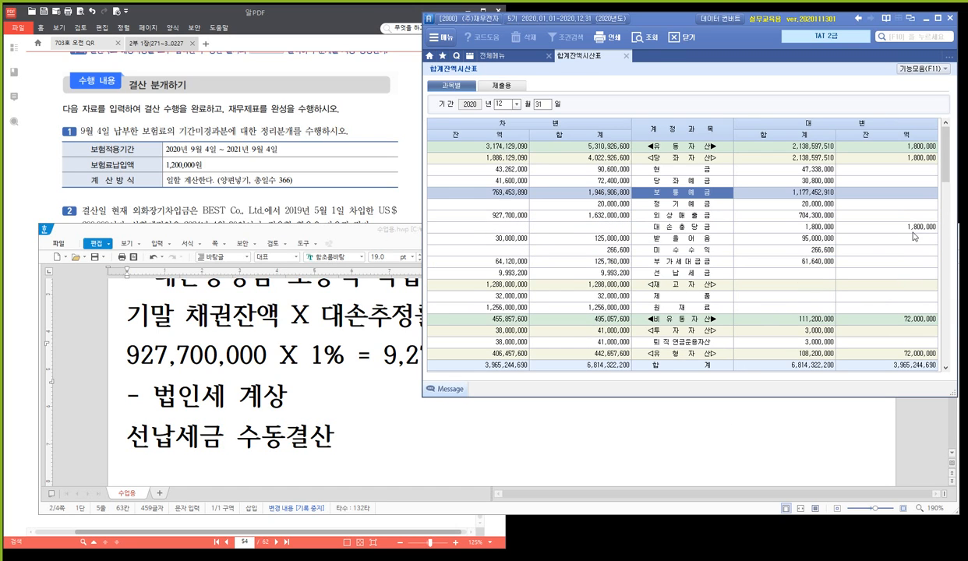
left_click(888, 227)
left_click(743, 480)
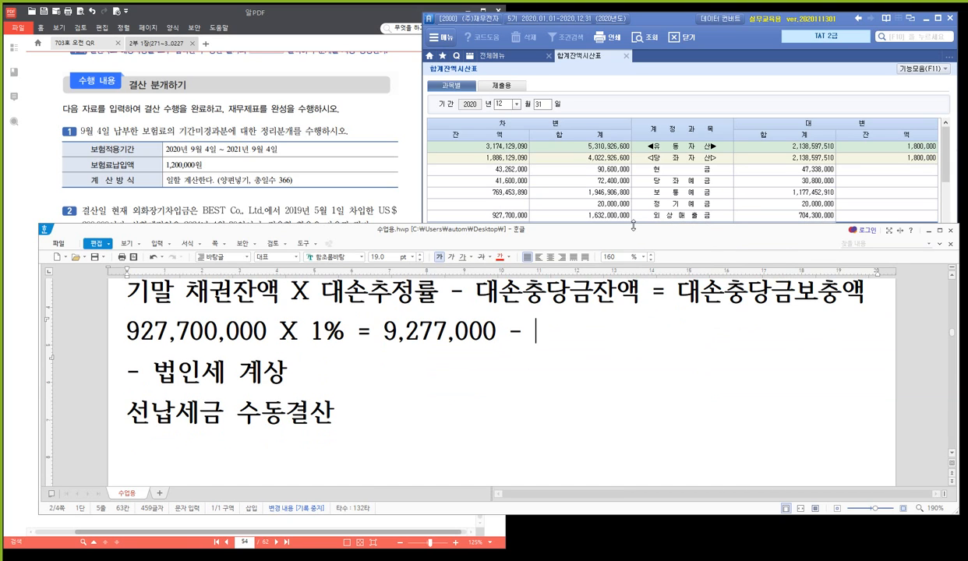
left_click_drag(632, 225, 617, 241)
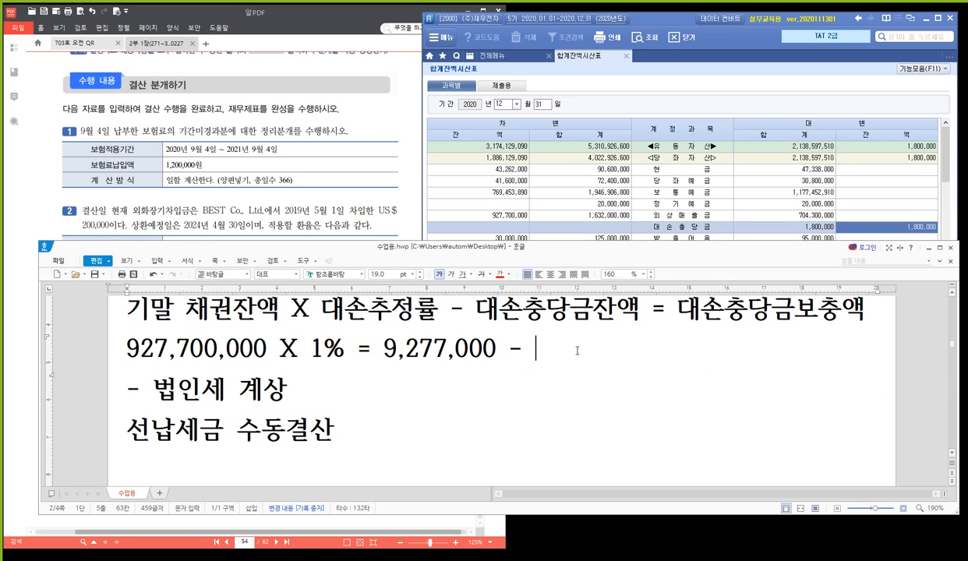
type("1,800,000")
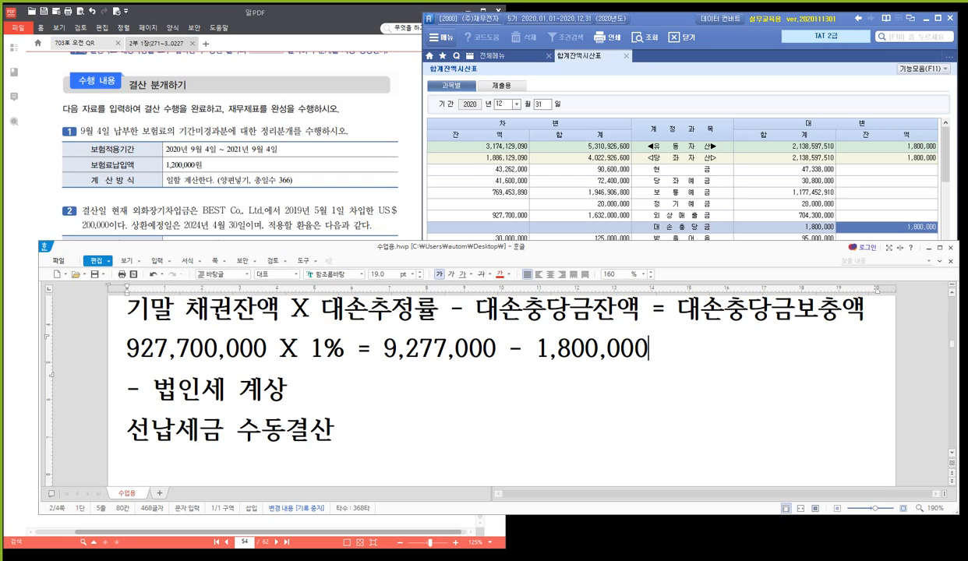
- Complete the bad debt allowance calculation in the notes with the result "= 7,477,000"
type(" =")
type("7,477,000")
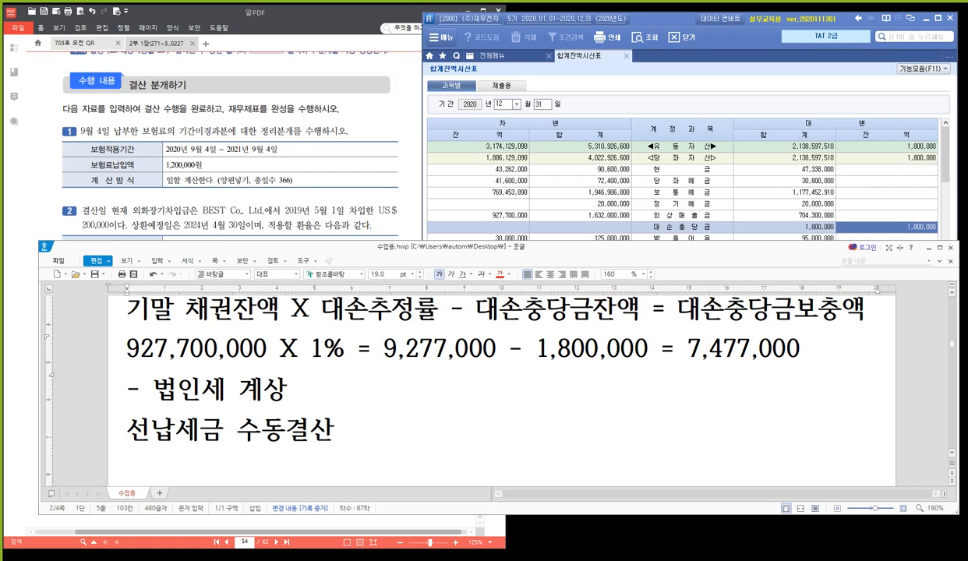
left_click(736, 348)
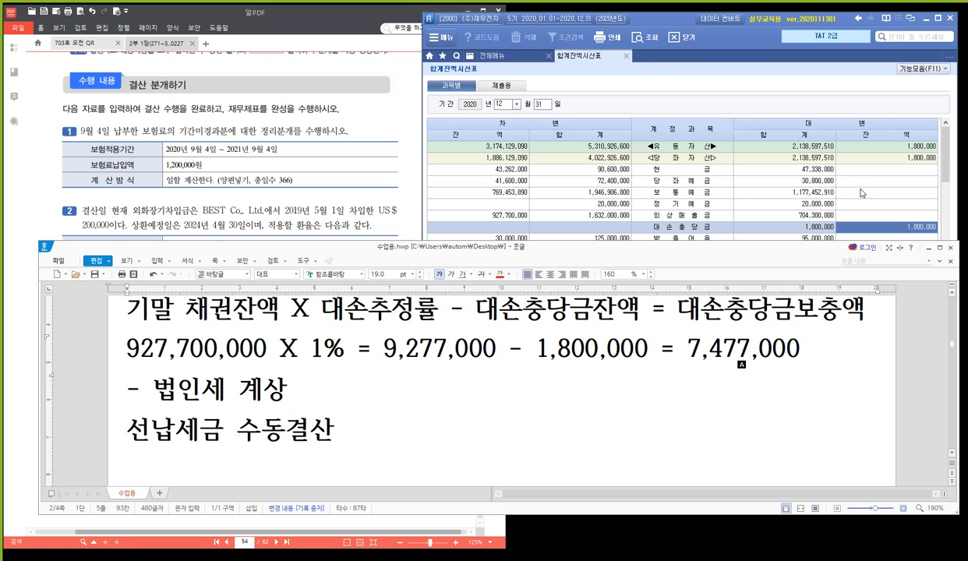
- Open 결산자료입력 in the accounting program and go to the 5). 대손상각 section
left_click(501, 57)
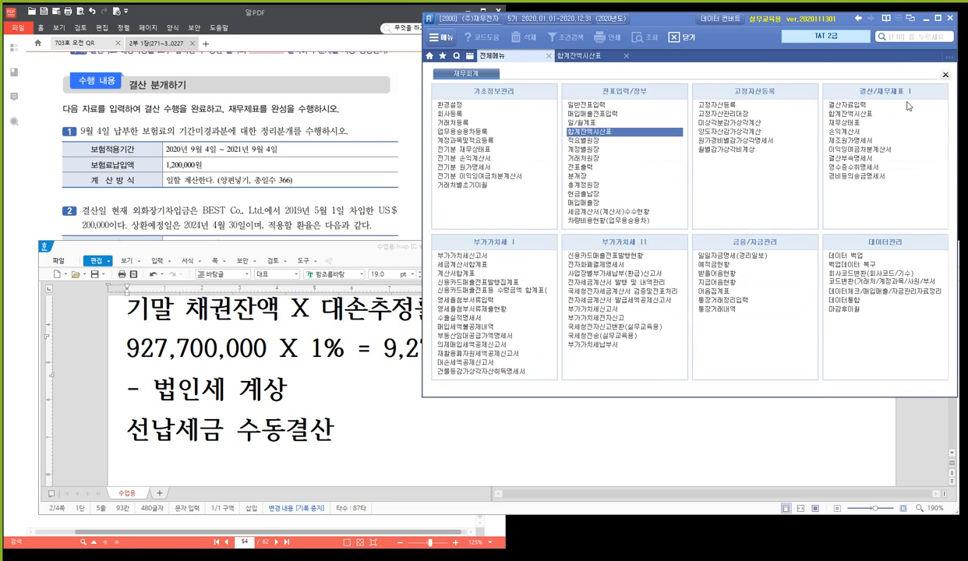
left_click(860, 109)
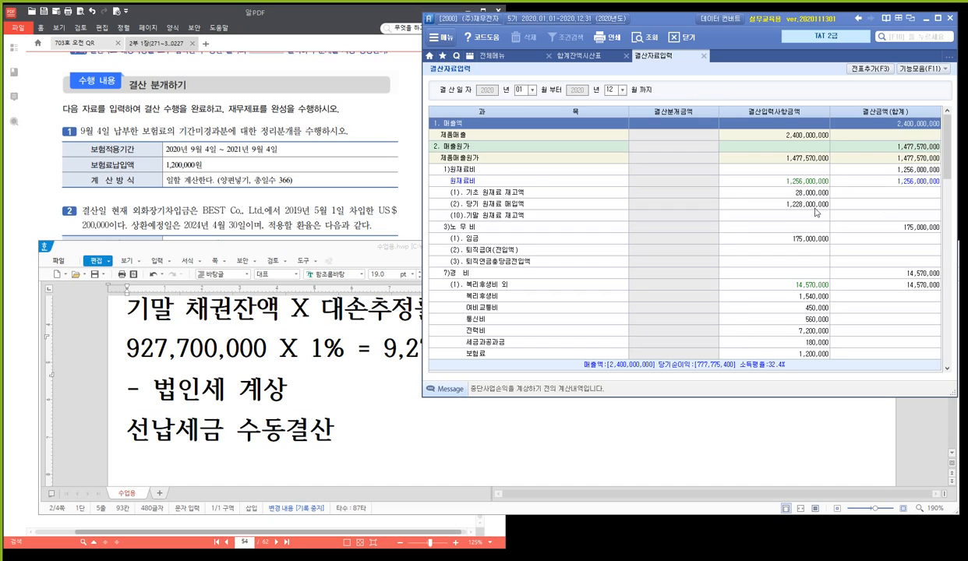
scroll(740, 222, "down", 10)
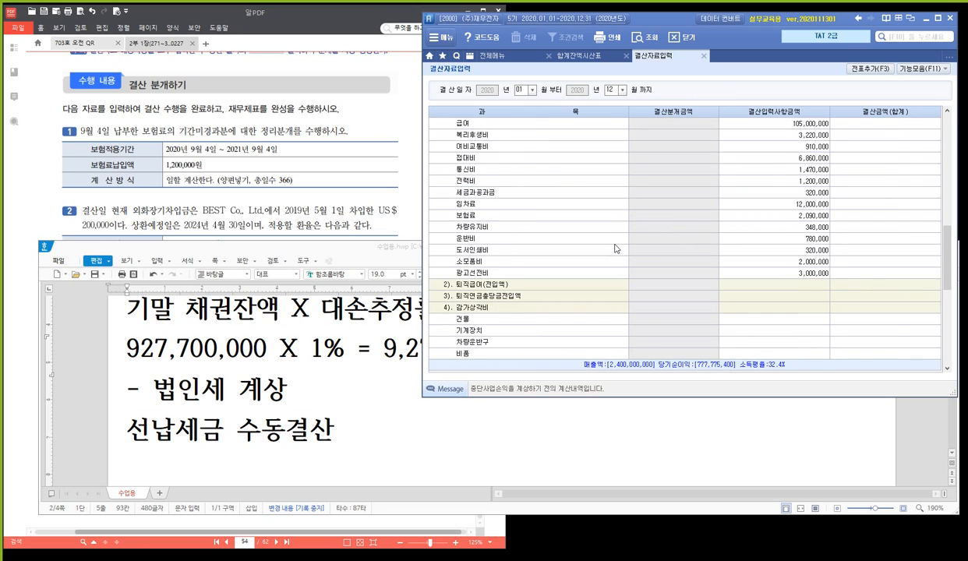
scroll(615, 248, "down", 5)
scroll(615, 274, "up", 1)
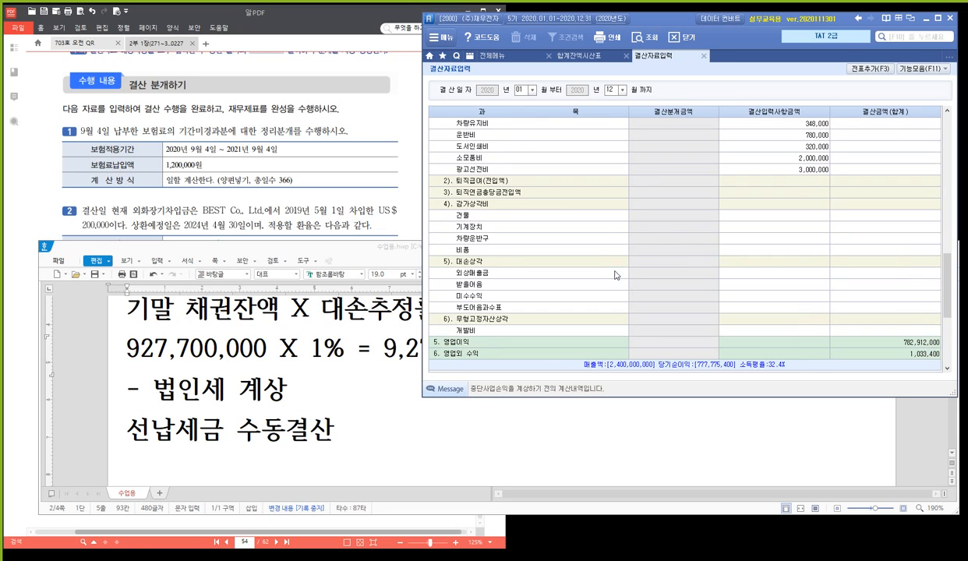
scroll(545, 184, "up", 3)
scroll(550, 191, "down", 3)
scroll(565, 196, "down", 3)
left_click(538, 159)
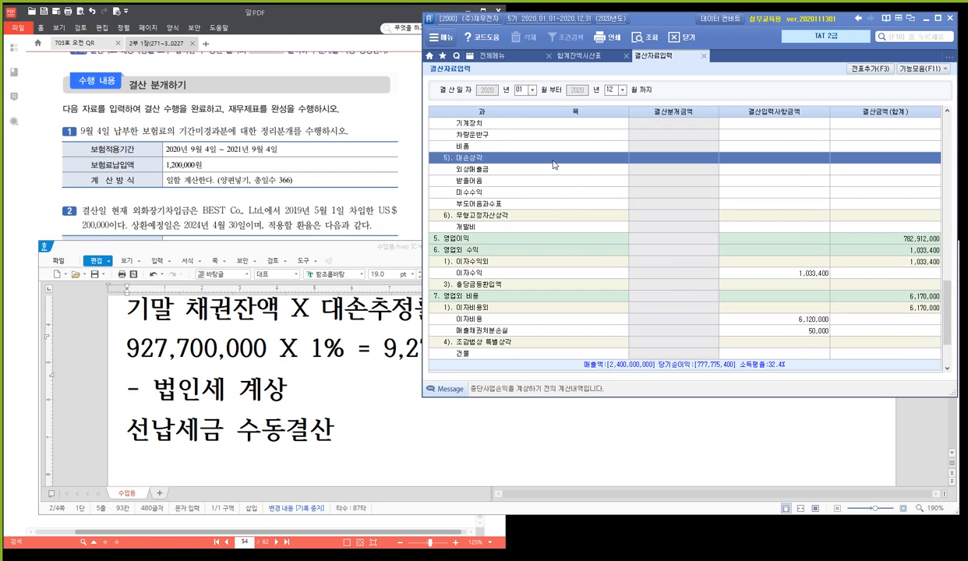
- Enter 7,477,000 as the closing amount for 외상매출금 under 대손상각 and close 결산자료입력
left_click(747, 169)
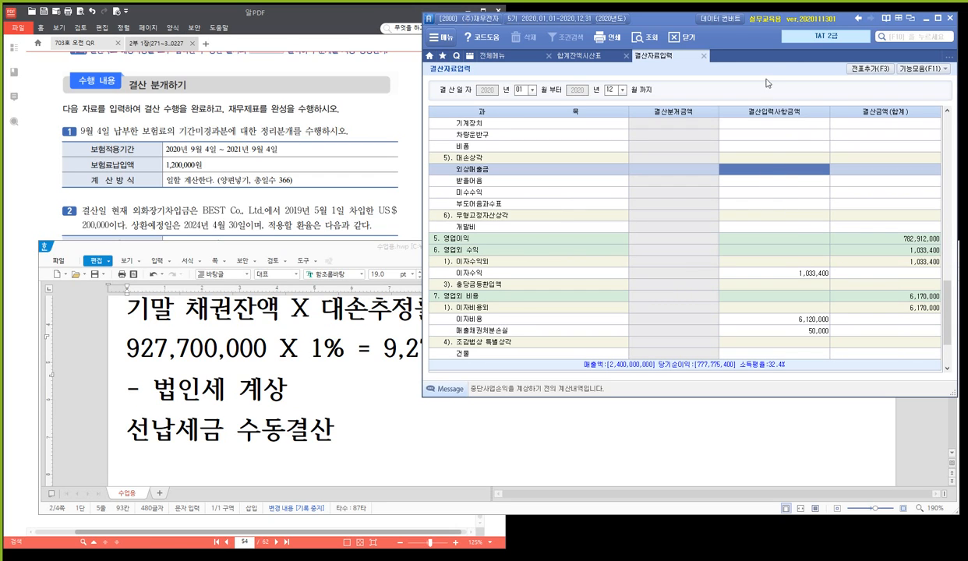
left_click_drag(768, 22, 514, 41)
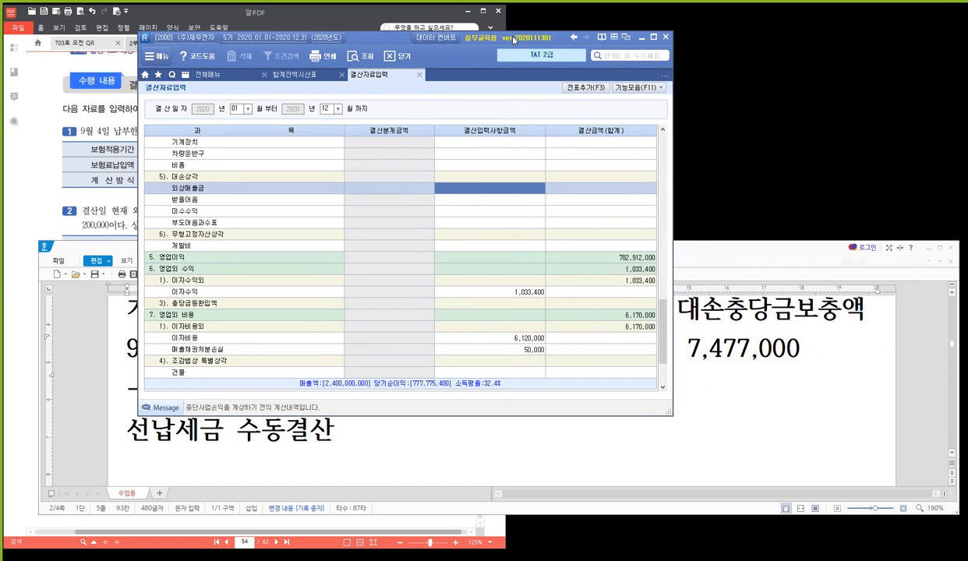
type("7,477,000")
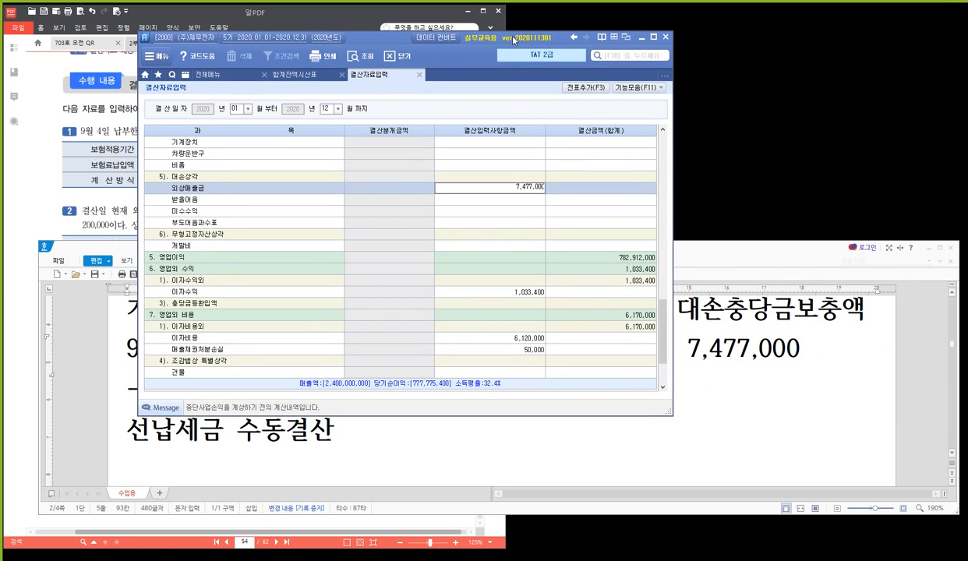
key("Return")
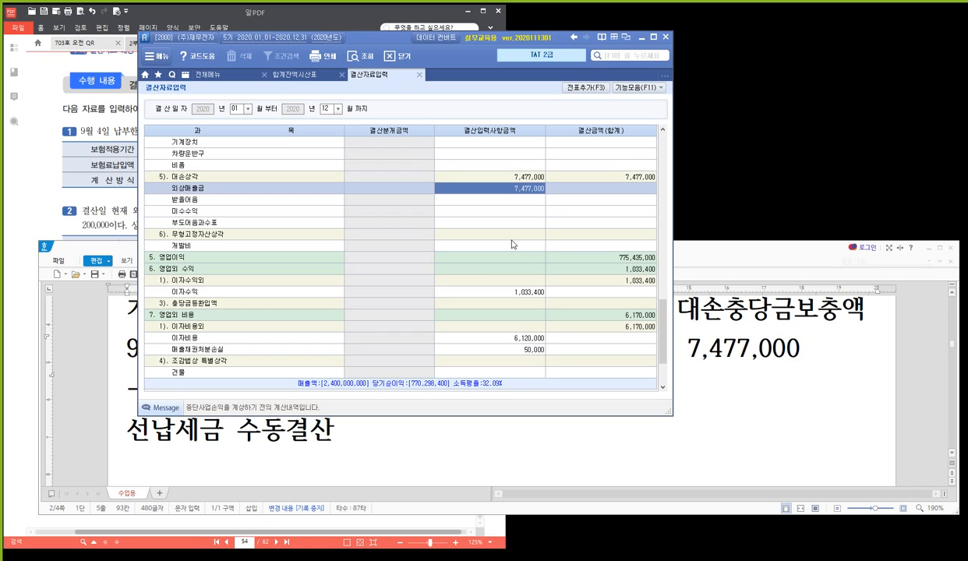
left_click(638, 87)
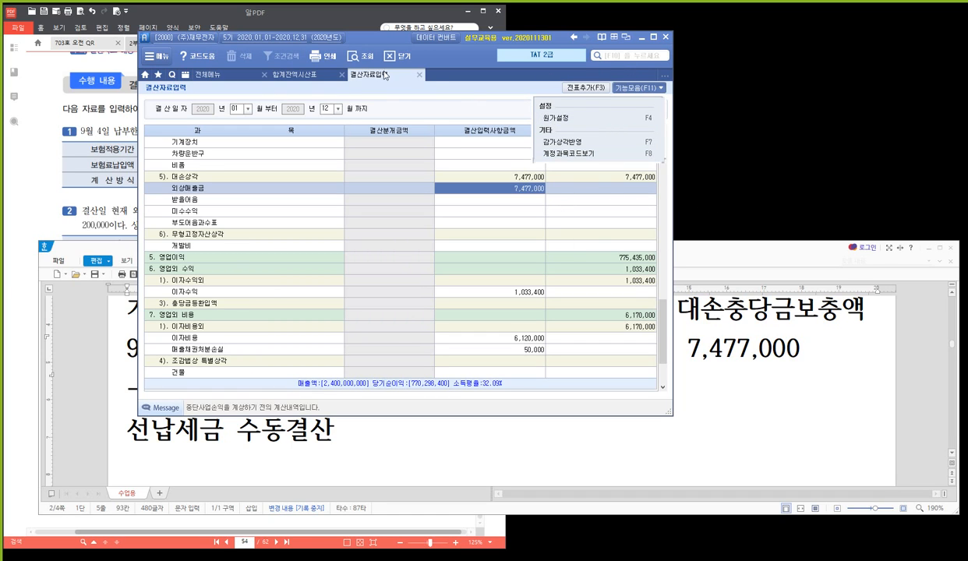
left_click(419, 75)
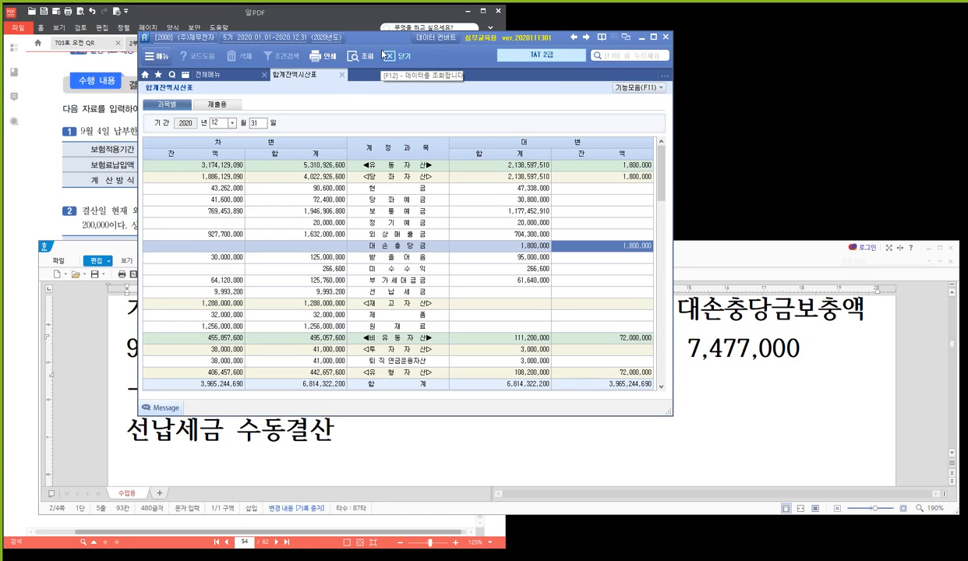
- Look up the 선납세금 debit balance in the 합계잔액시산표
left_click_drag(366, 39, 653, 16)
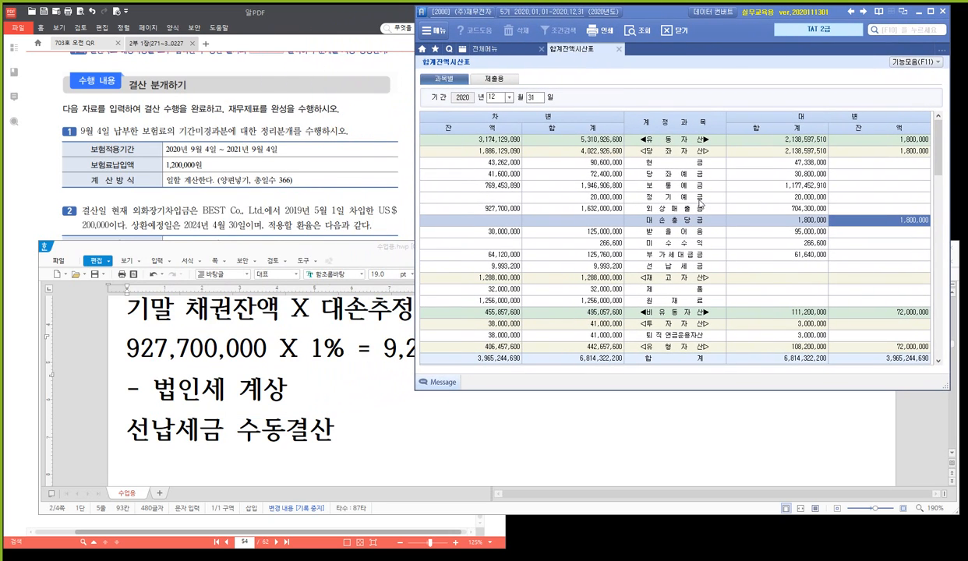
left_click(669, 269)
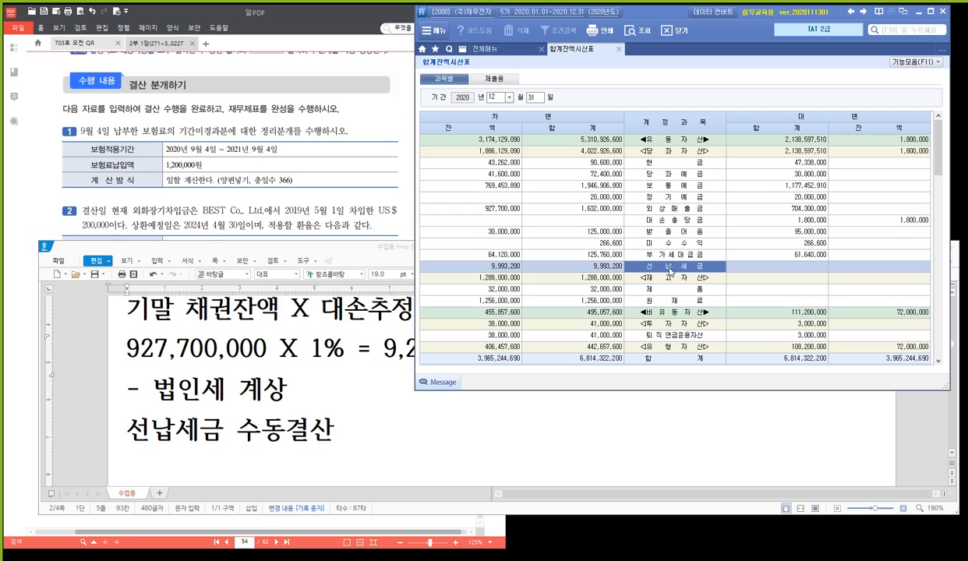
left_click(488, 265)
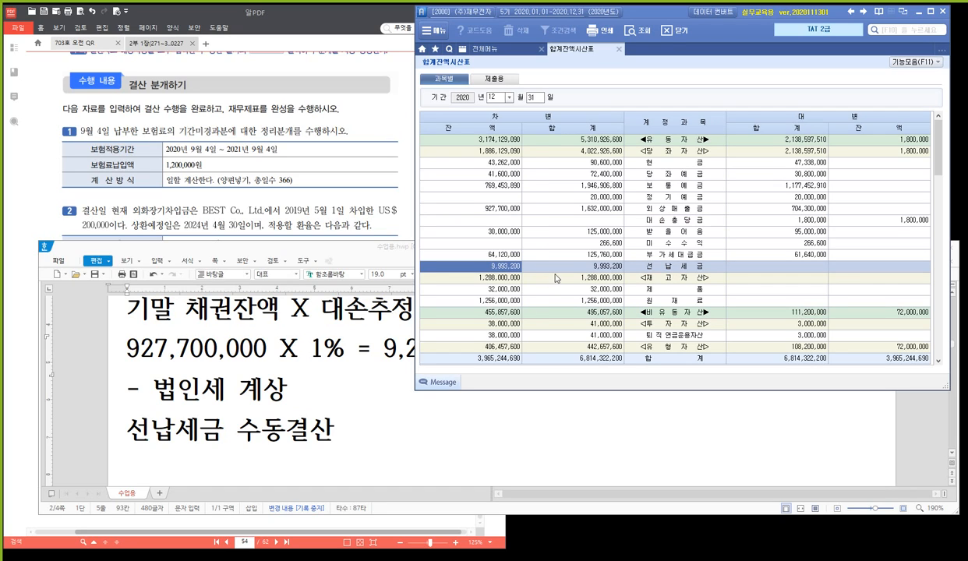
scroll(560, 252, "down", 3)
scroll(573, 234, "up", 1)
scroll(574, 230, "down", 1)
- In the 수업용.hwp notes, copy the blank (차)/(대) journal table to below the 선납세금 수동결산 line
left_click(346, 413)
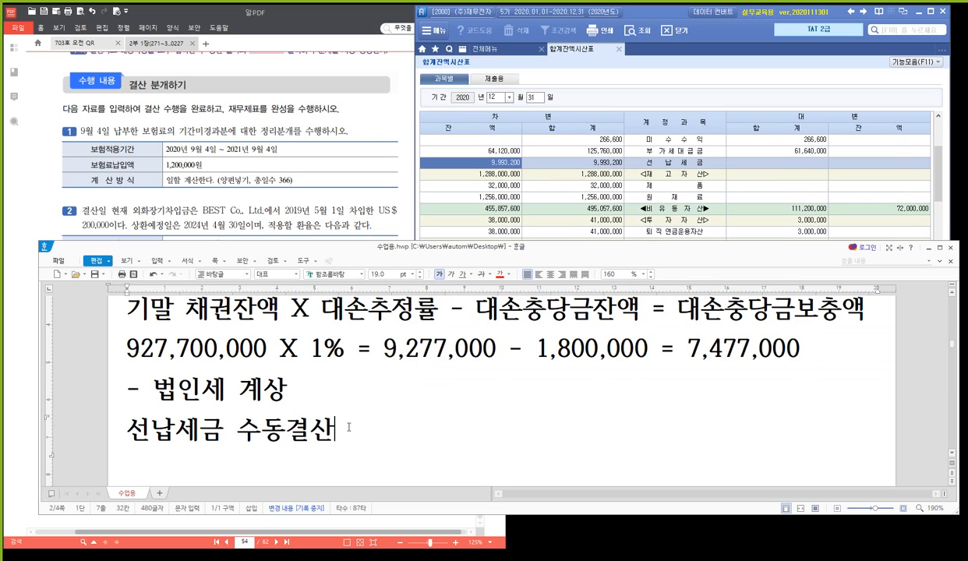
scroll(348, 413, "down", 6)
scroll(298, 447, "up", 2)
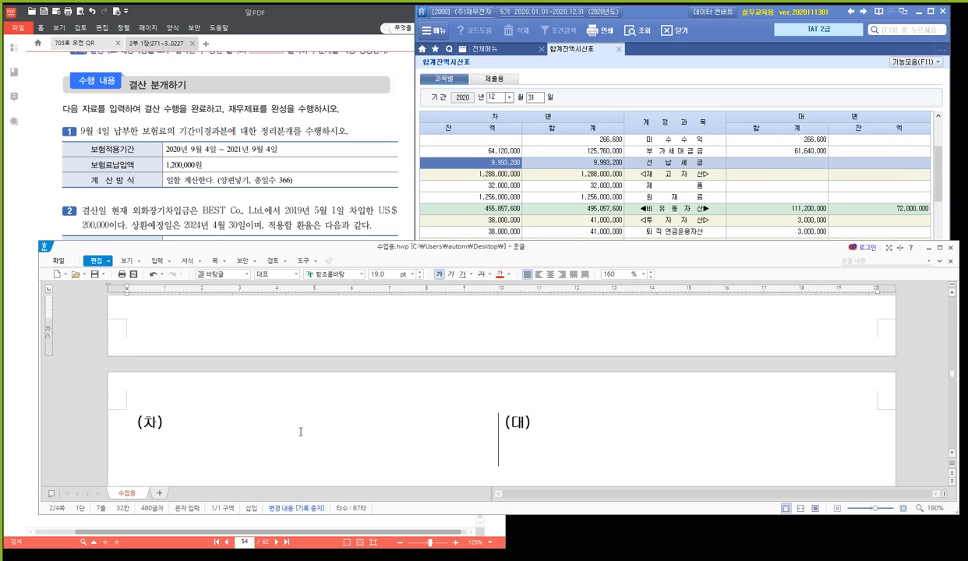
left_click(278, 435)
left_click(294, 414)
key("Delete")
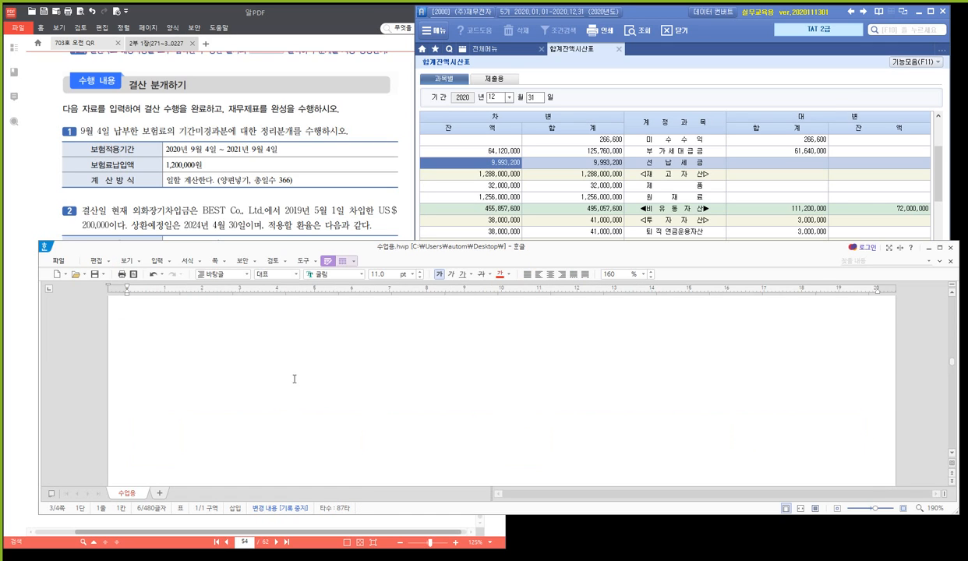
key("ctrl+z")
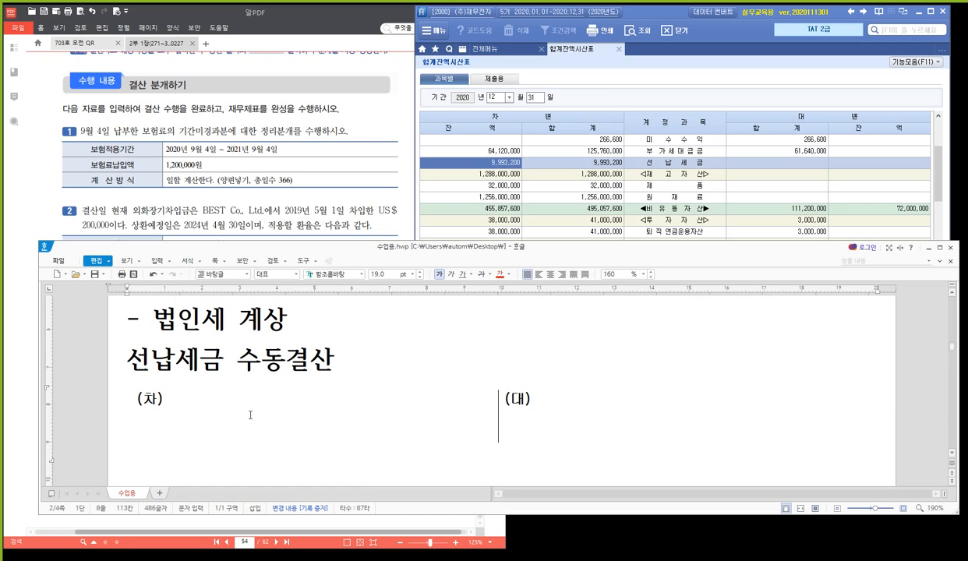
- Fill in the debit side of the journal table with 법인세등 and 9,993,200
type("qjq")
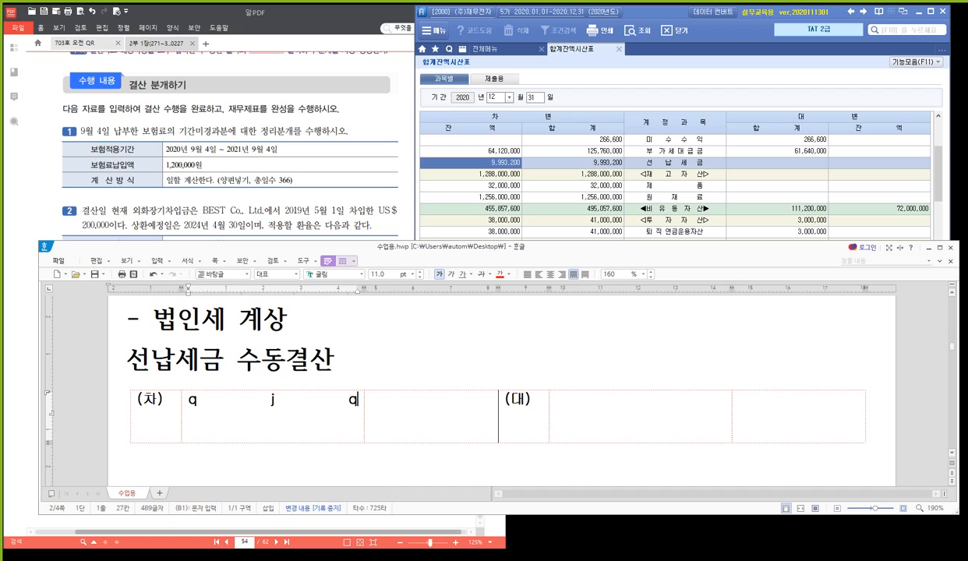
key("BackSpace")
key("BackSpace")
key("BackSpace")
type("법인세등")
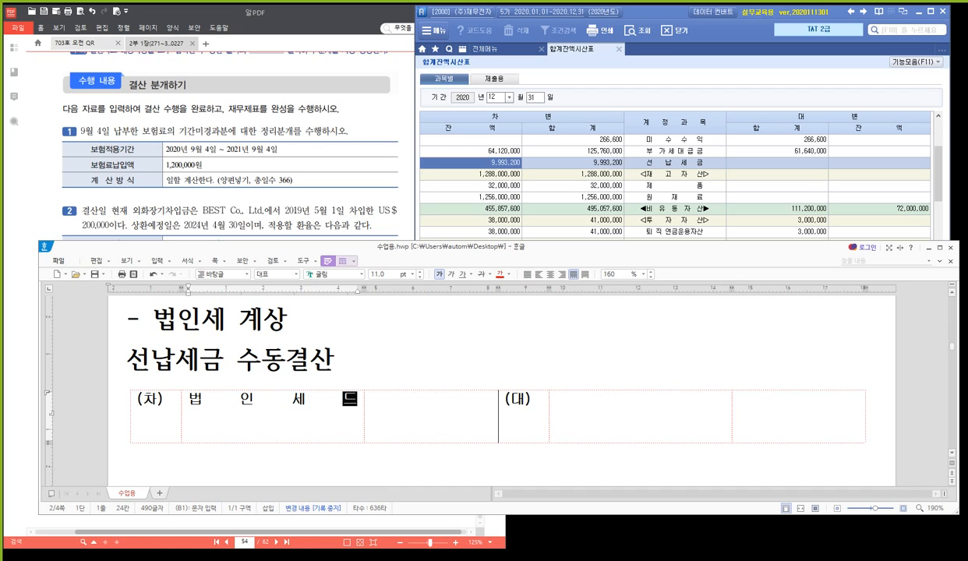
key("Tab")
type("9")
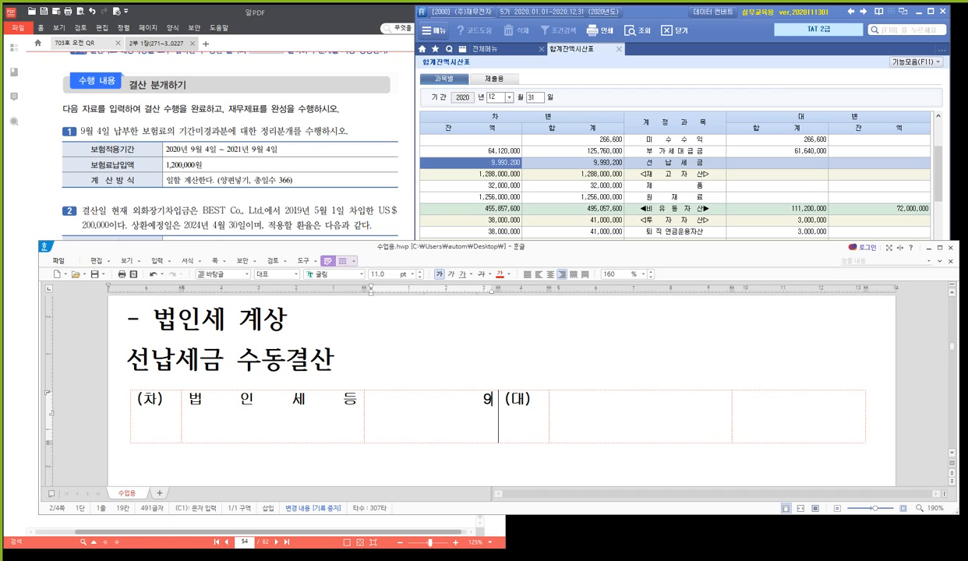
type(",993,200")
- Fill in the credit side of the journal table with 선납세금 and 9,993,200
key("Tab")
key("Tab")
type("선")
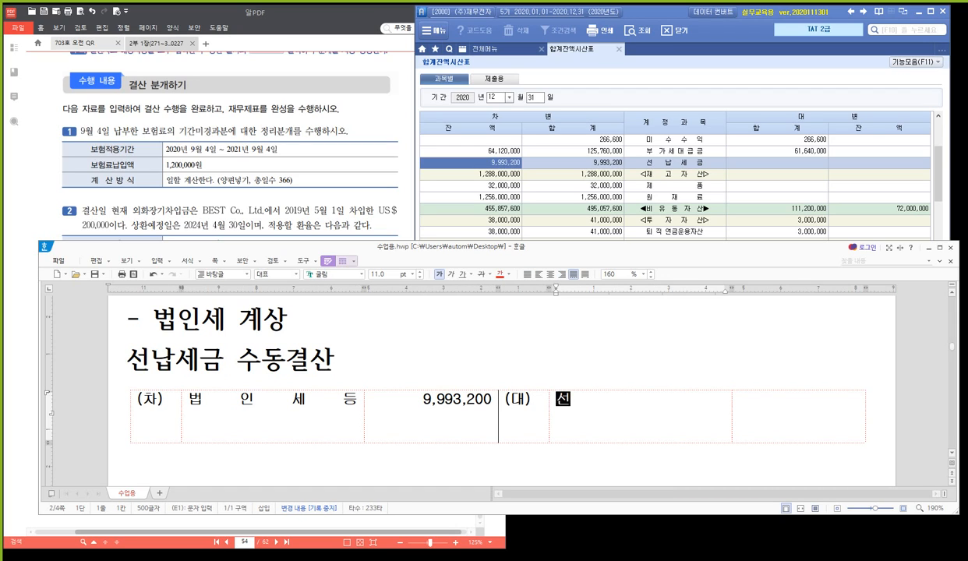
type("납세금")
key("Tab")
type("9")
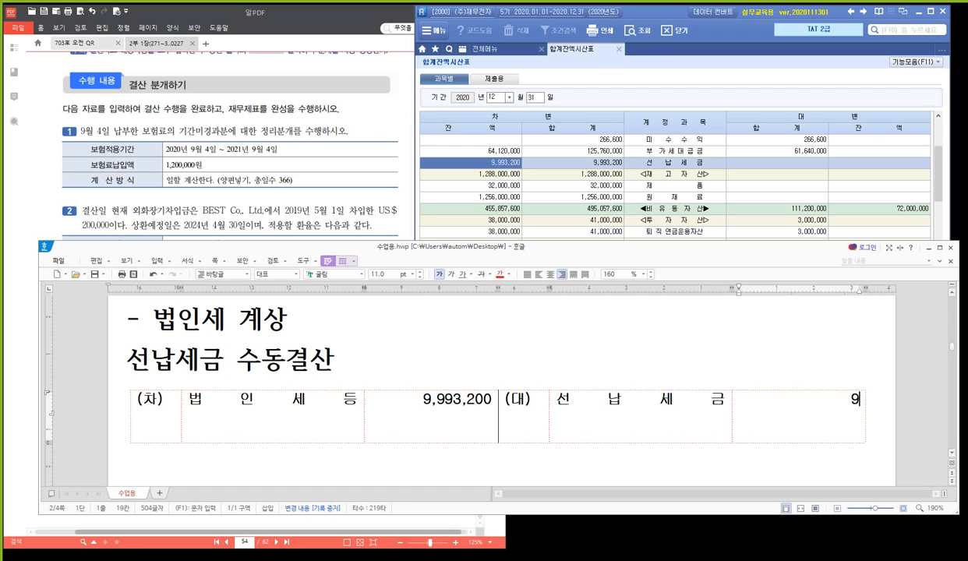
type(",993,200")
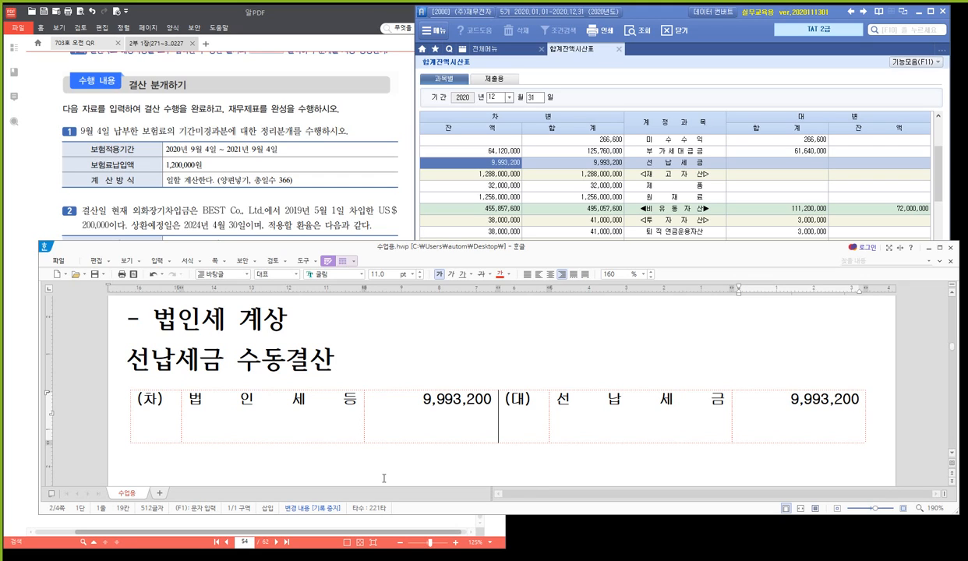
scroll(644, 440, "down", 1)
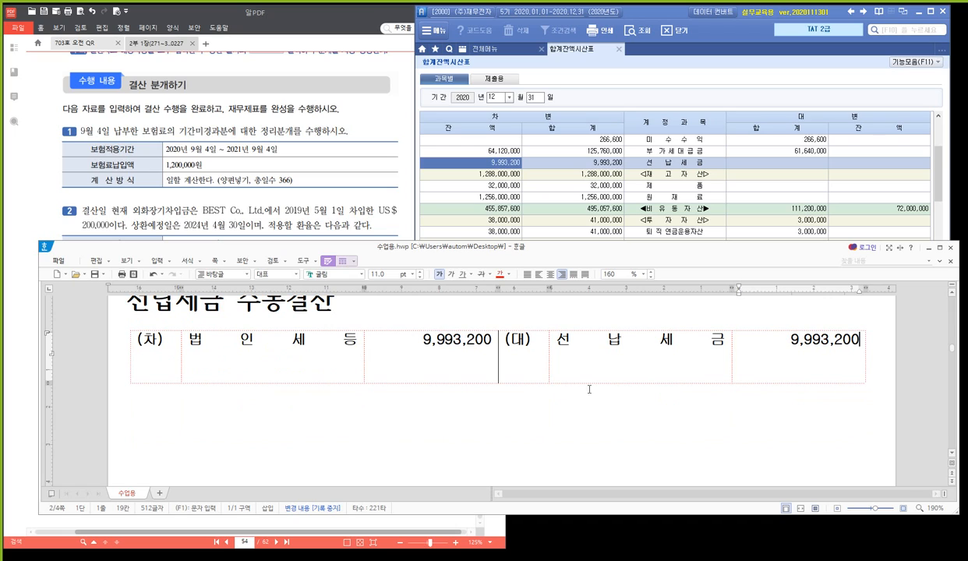
key("Up")
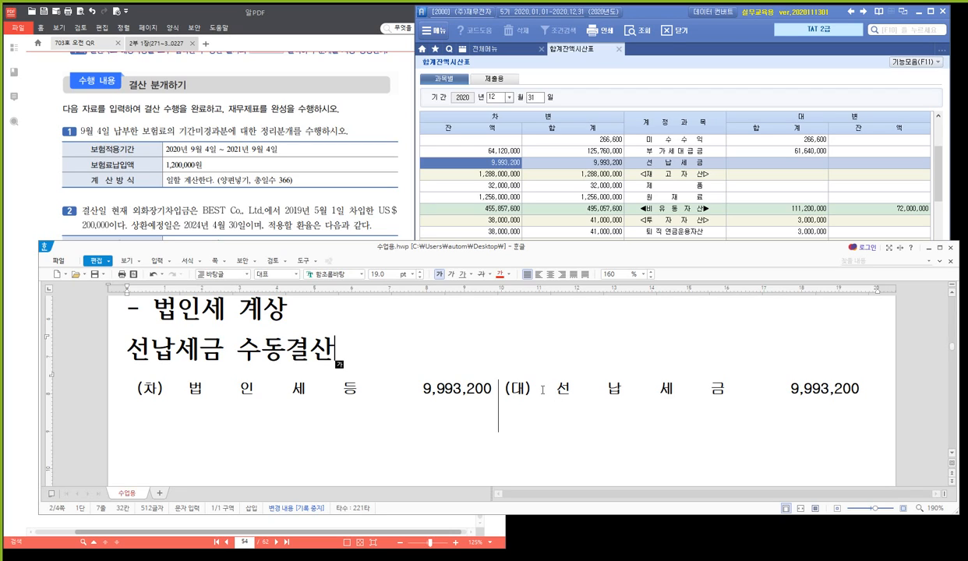
- Add the account codes (998) under 법인세등 and (136) under 선납세금 in the journal table
left_click(363, 386)
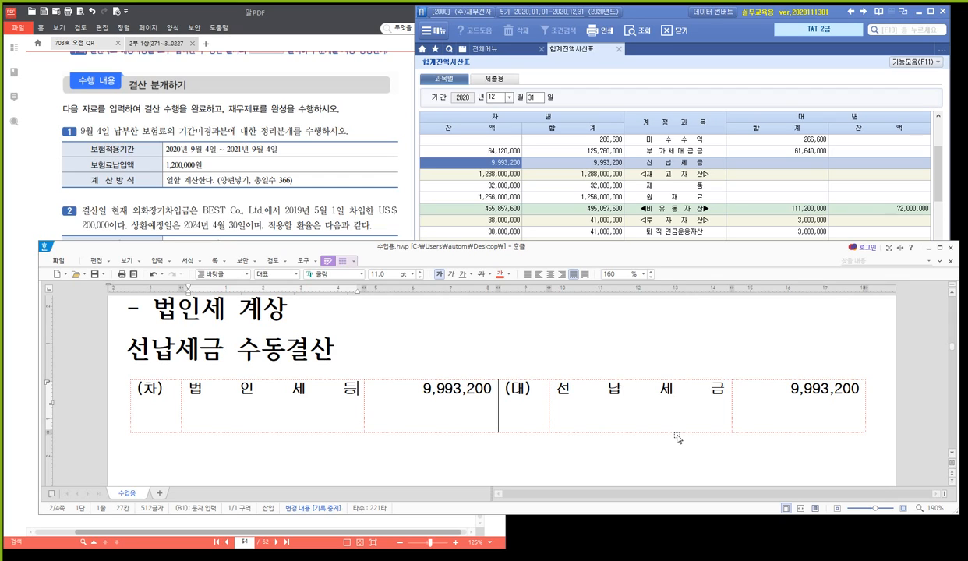
key("Hangul")
key("Return")
type("(")
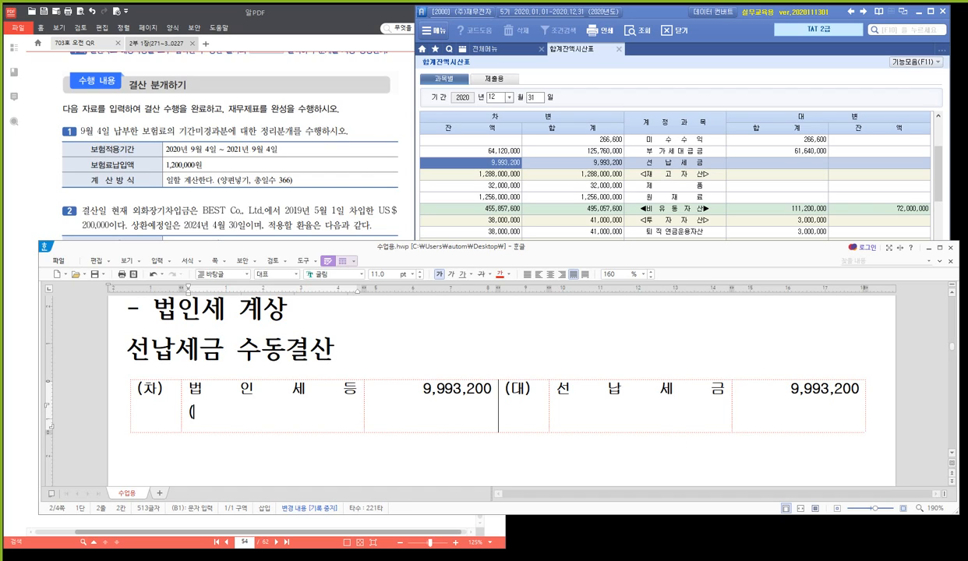
type("998)")
key("Tab")
key("Tab")
key("Tab")
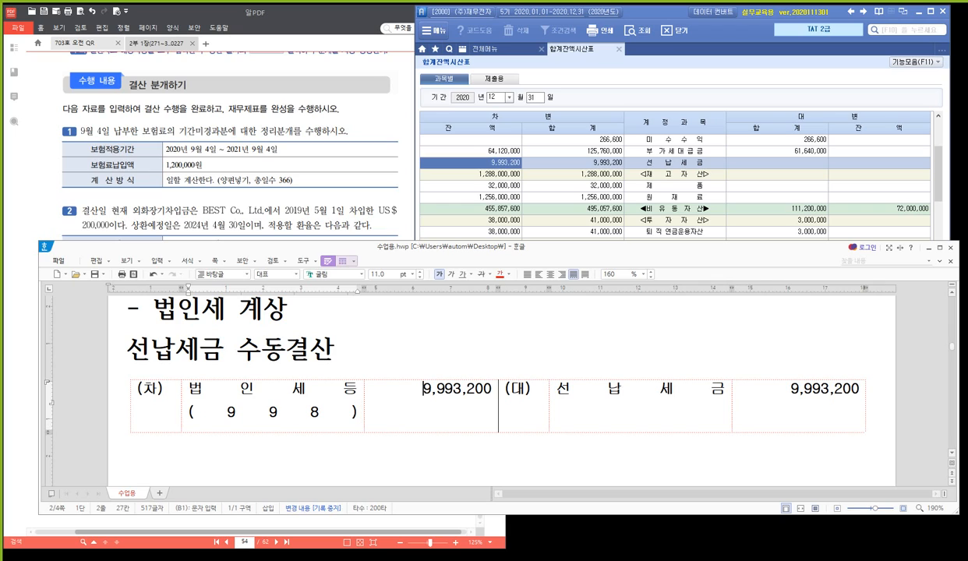
key("Return")
type("(136)")
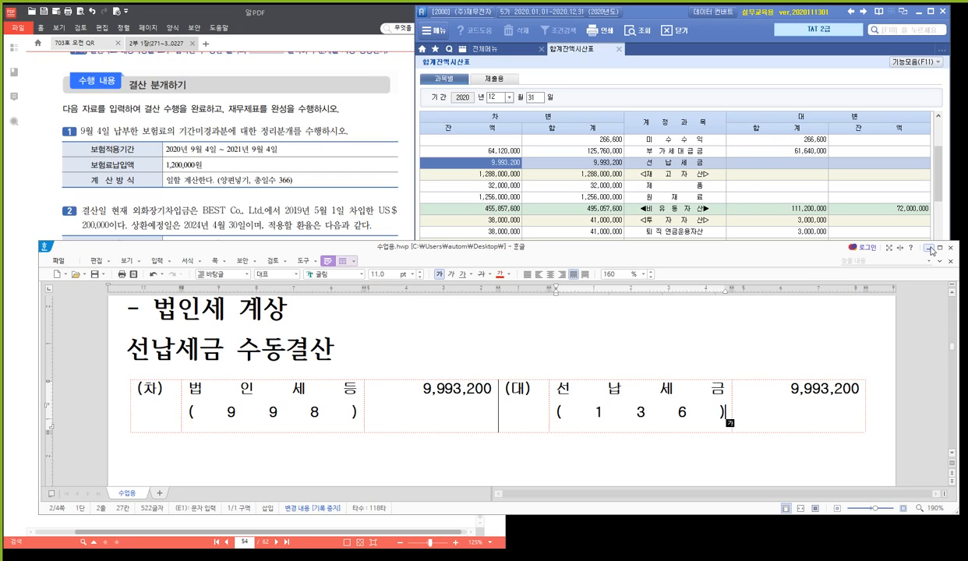
- Review the 결산 분개하기 tasks in the PDF alongside the inventory rows of the 합계잔액시산표
left_click(297, 179)
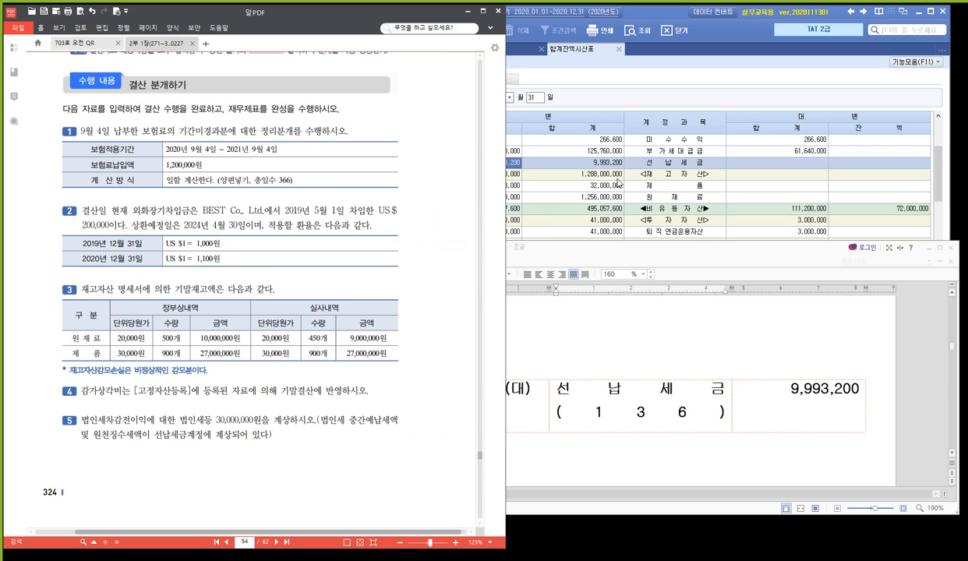
left_click(617, 179)
left_click(241, 164)
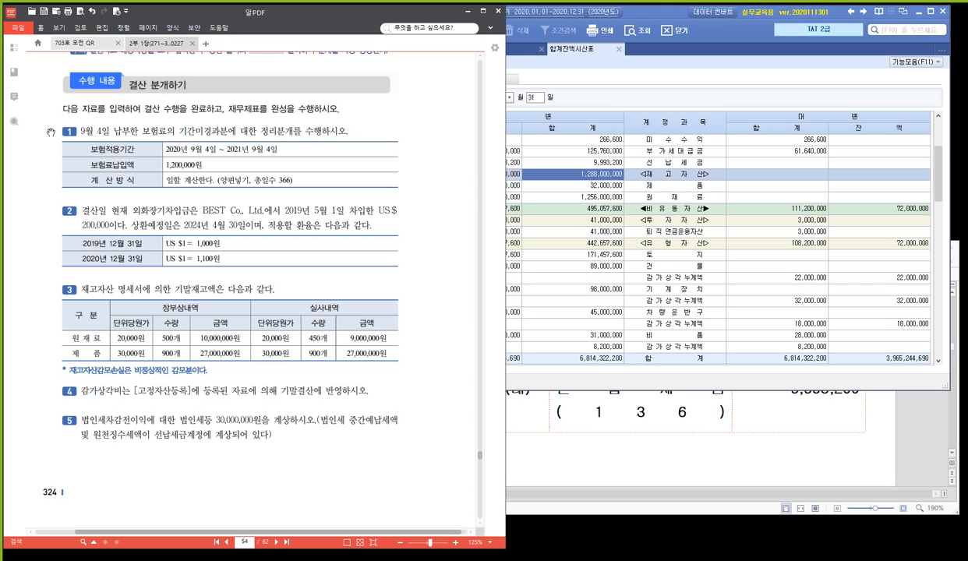
left_click(604, 184)
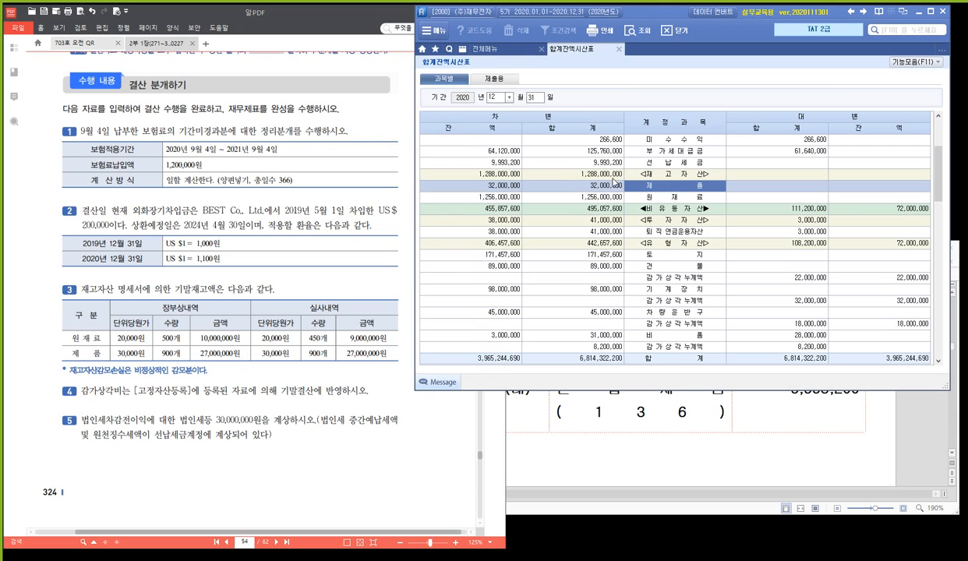
- Open 일반전표입력 for September 4 (0904) and select the 보험료 line of the voucher
left_click(483, 49)
left_click(562, 99)
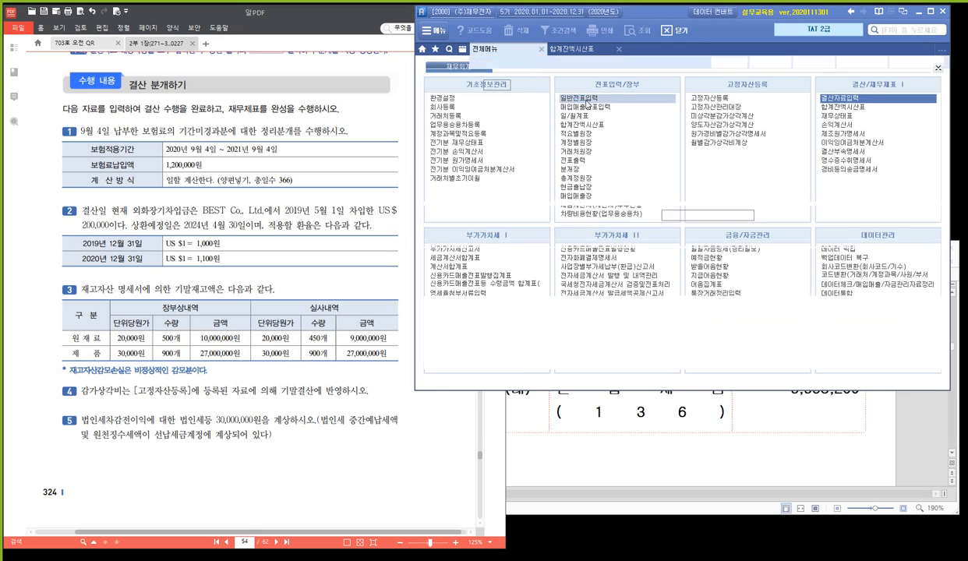
type("0904")
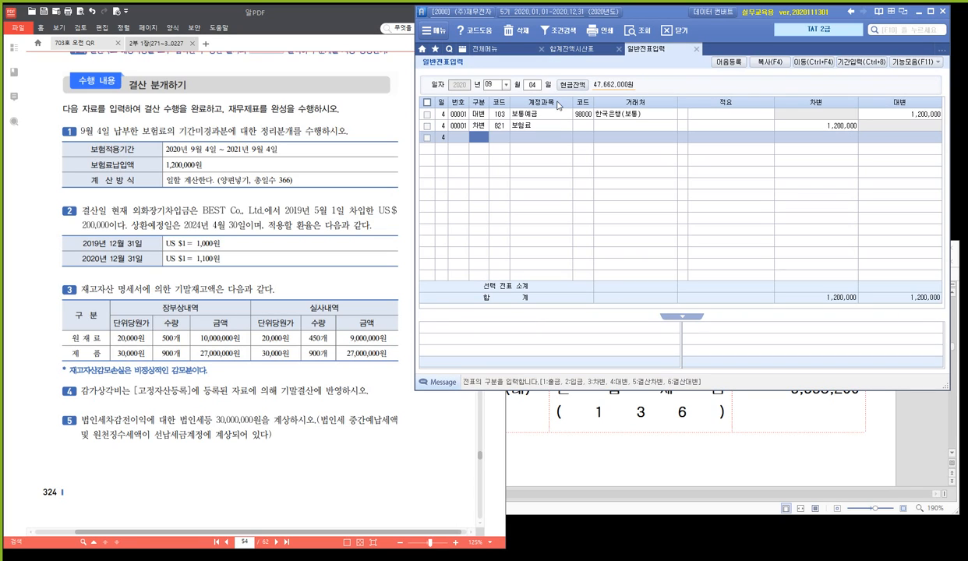
left_click(497, 126)
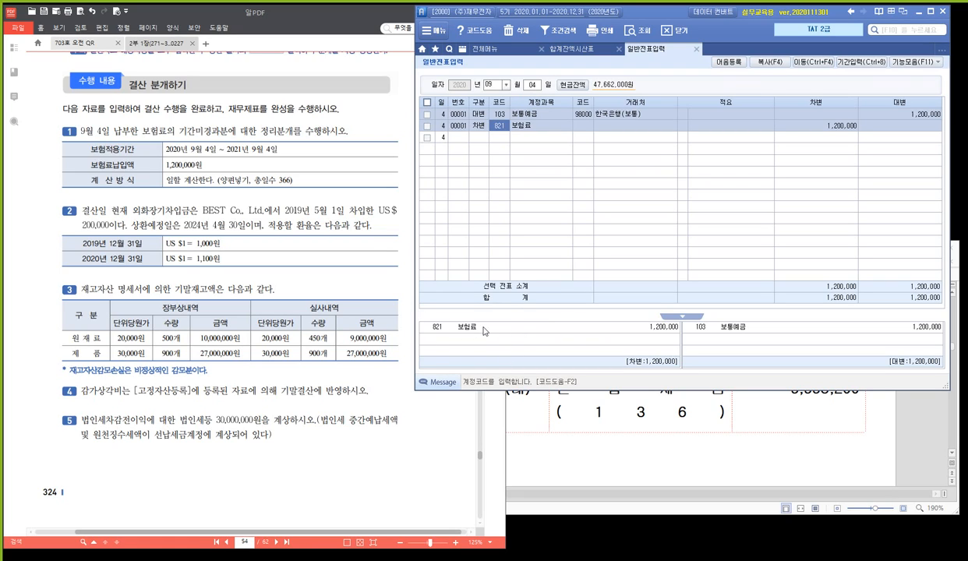
- Examine the debit and credit accounts of the September 4 insurance voucher in the journal preview below the grid
left_click(679, 316)
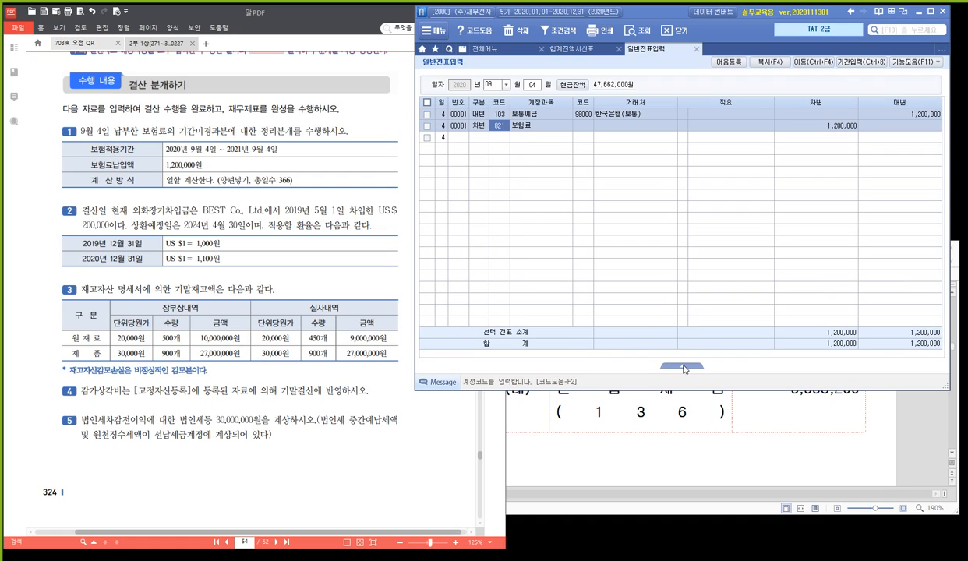
left_click(683, 367)
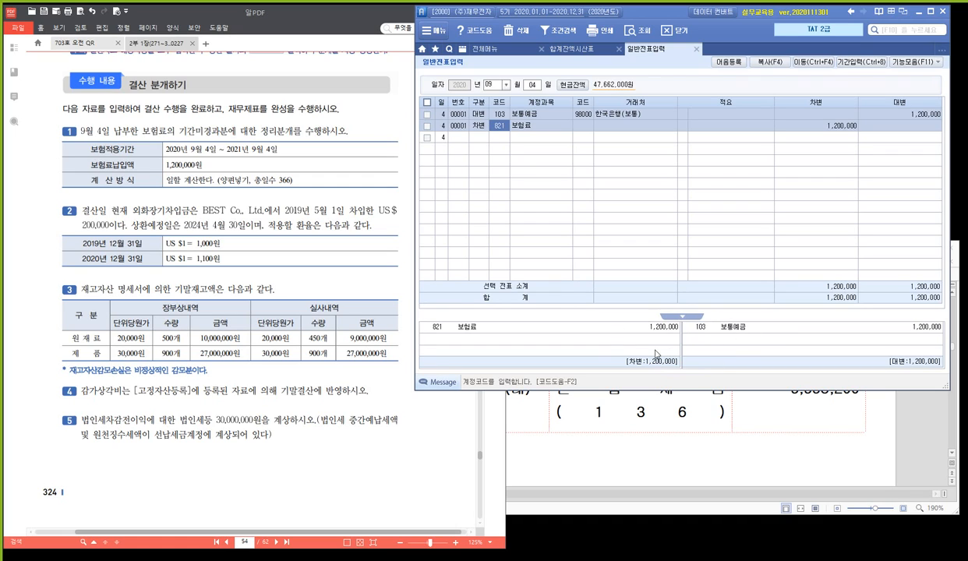
left_click(677, 316)
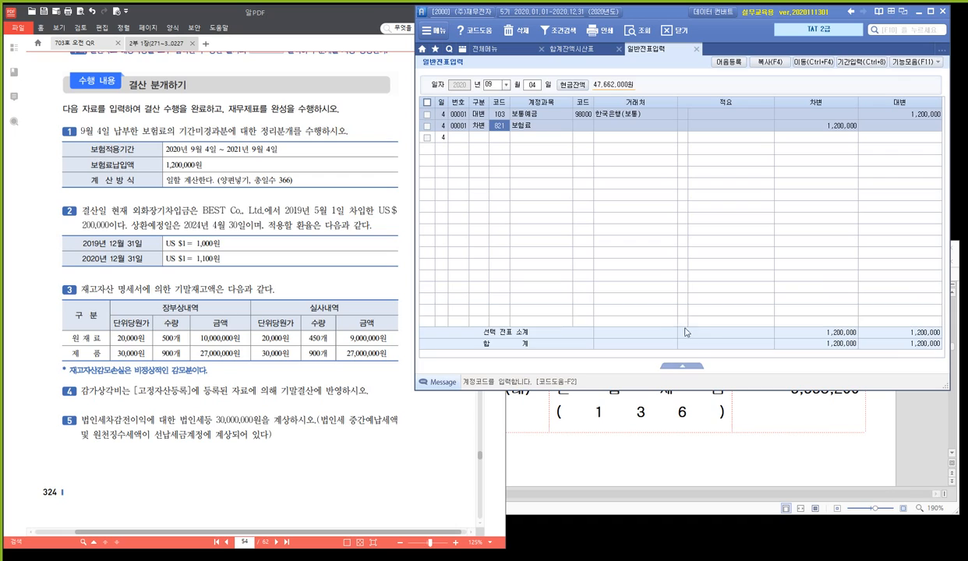
left_click(677, 366)
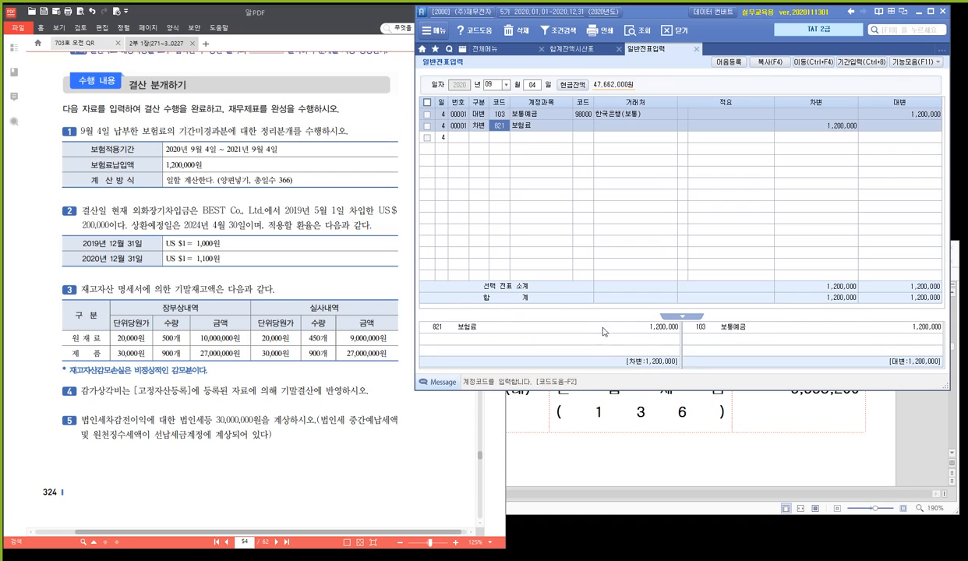
key("ctrl")
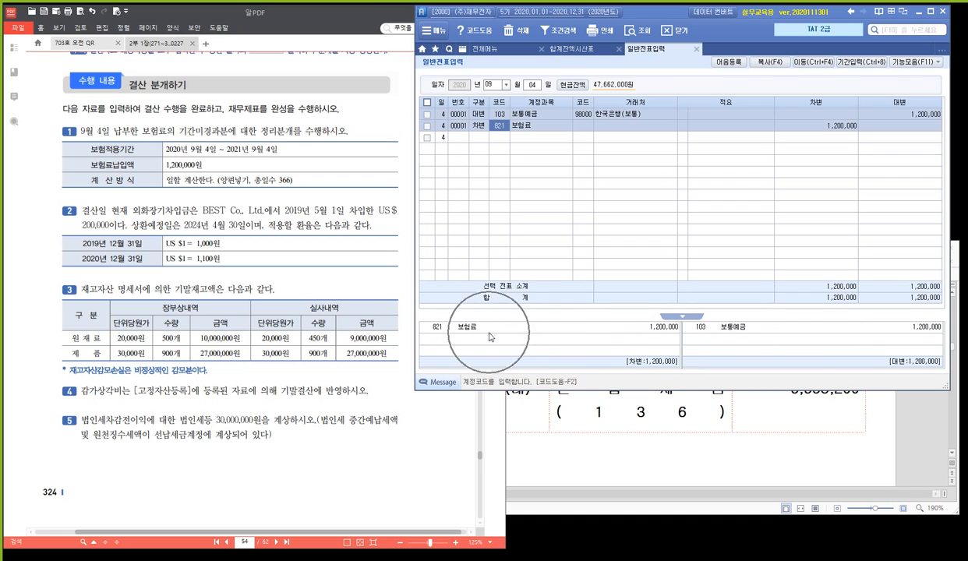
key("ctrl")
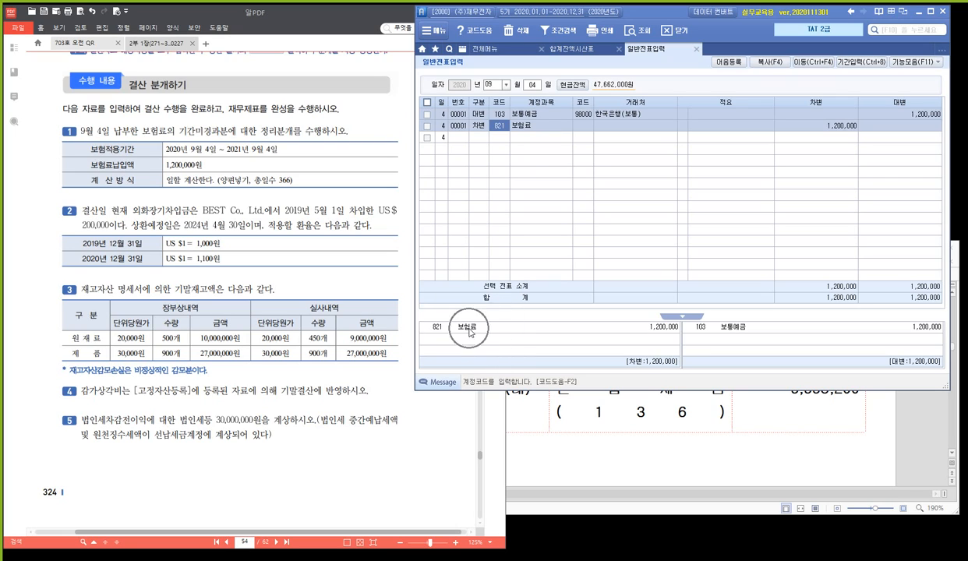
key("ctrl")
- Switch to the 수업용.hwp notes and paste a blank (차)/(대) journal table below the 선납세금 entry
left_click(632, 442)
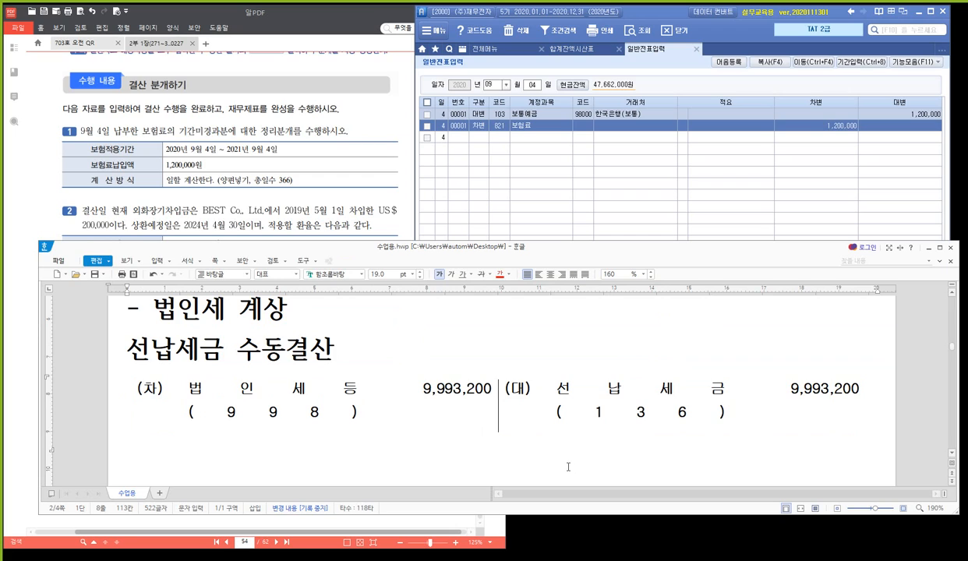
key("Return")
key("ctrl+v")
- Enter 보험료 with (800) beneath it as the credit account in the new journal table
left_click(612, 418)
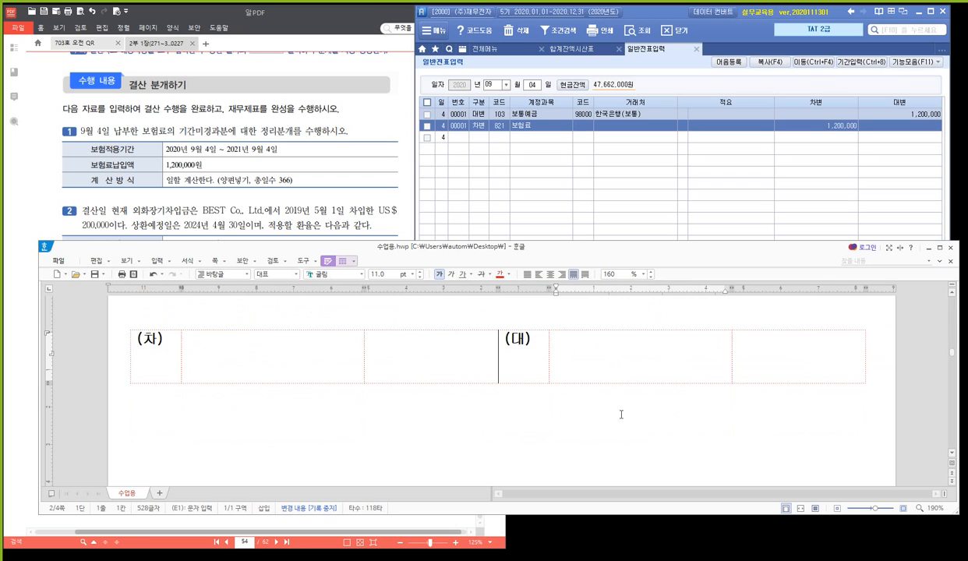
type("보험료")
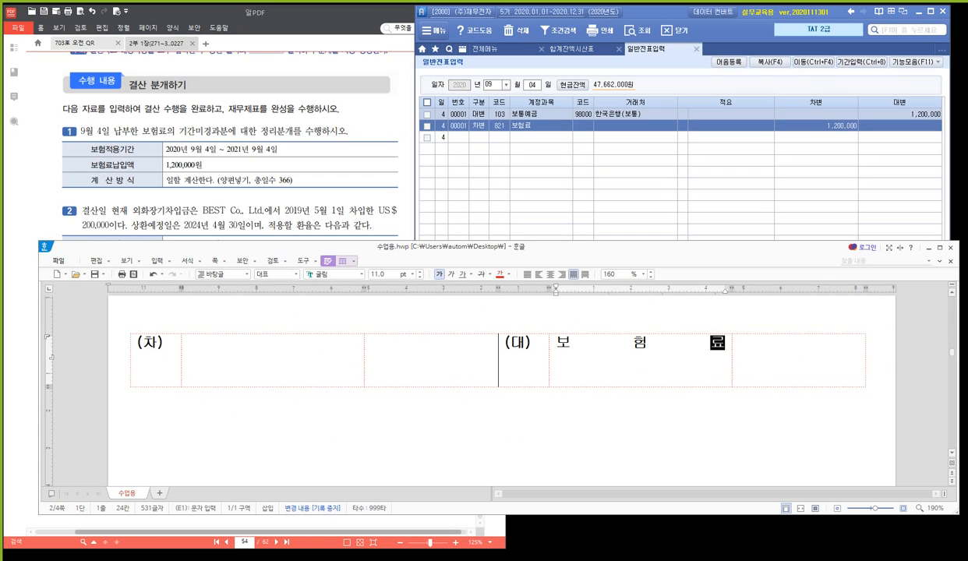
key("Return")
type("(")
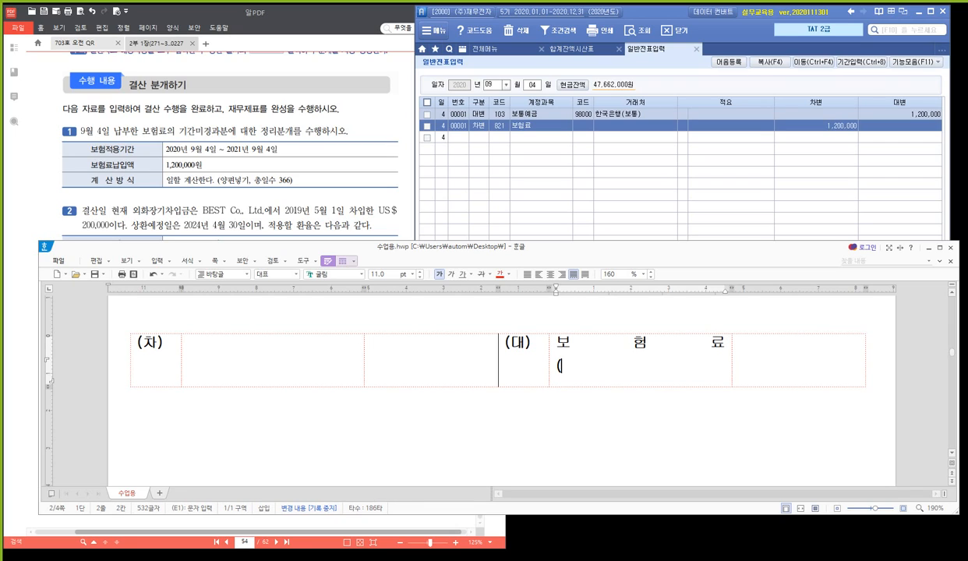
type("800)")
key("Tab")
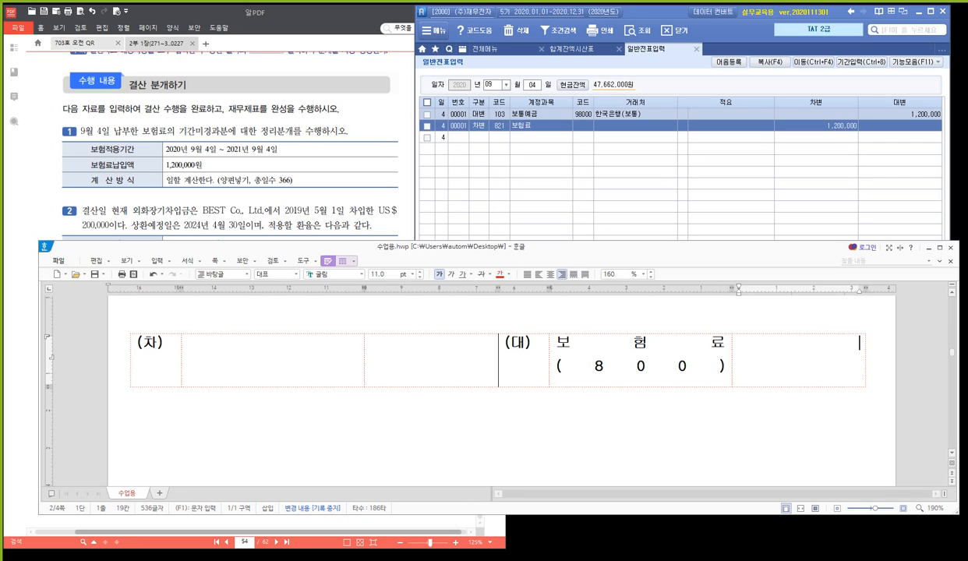
- Enter 선급비용 as the debit account in the new journal table
left_click(286, 361)
type("선급빙")
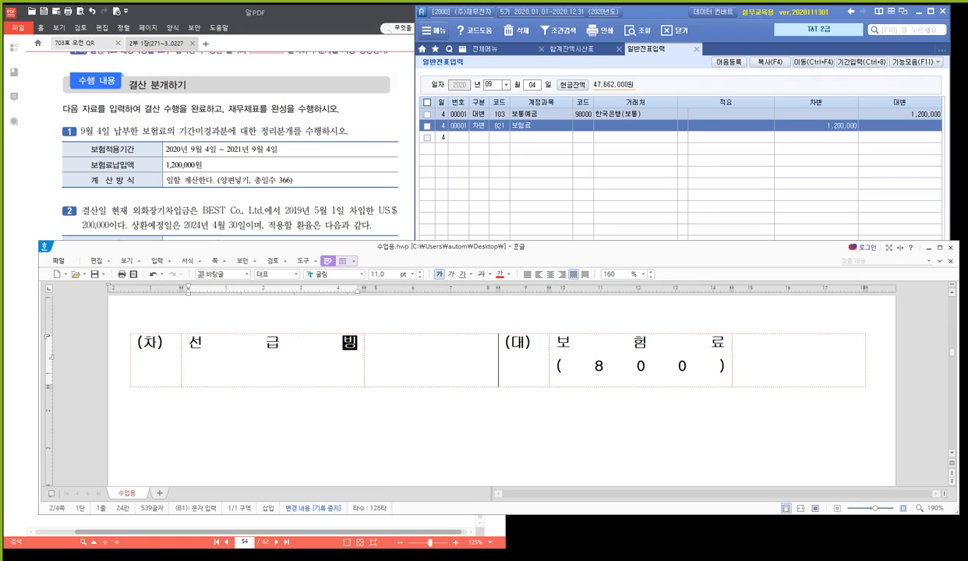
type("용")
left_click(127, 418)
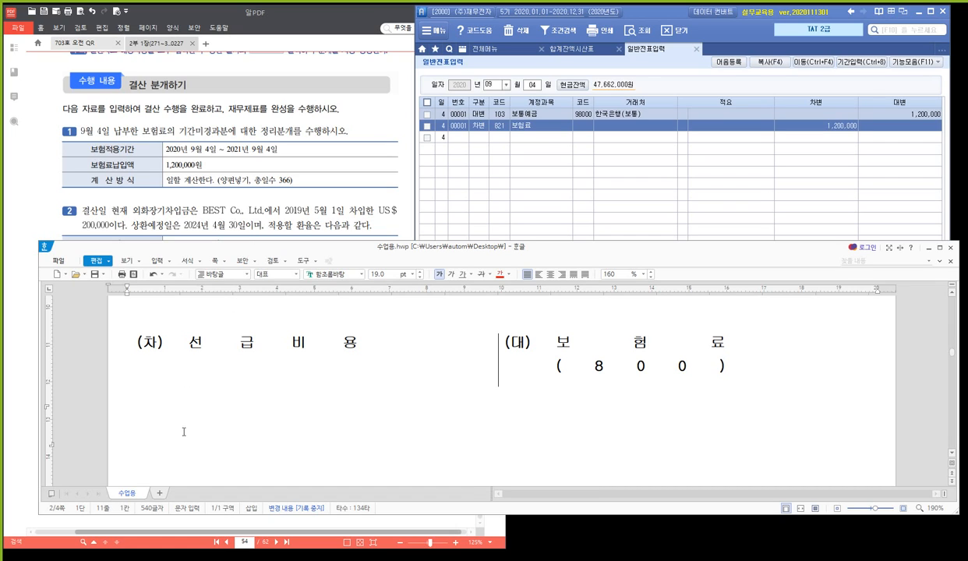
left_click(651, 340)
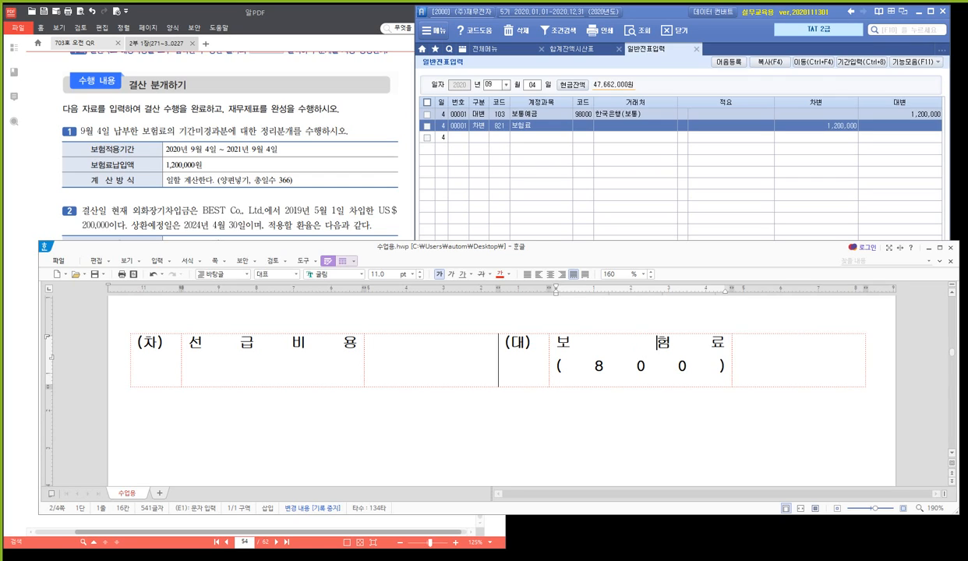
key("BackSpace")
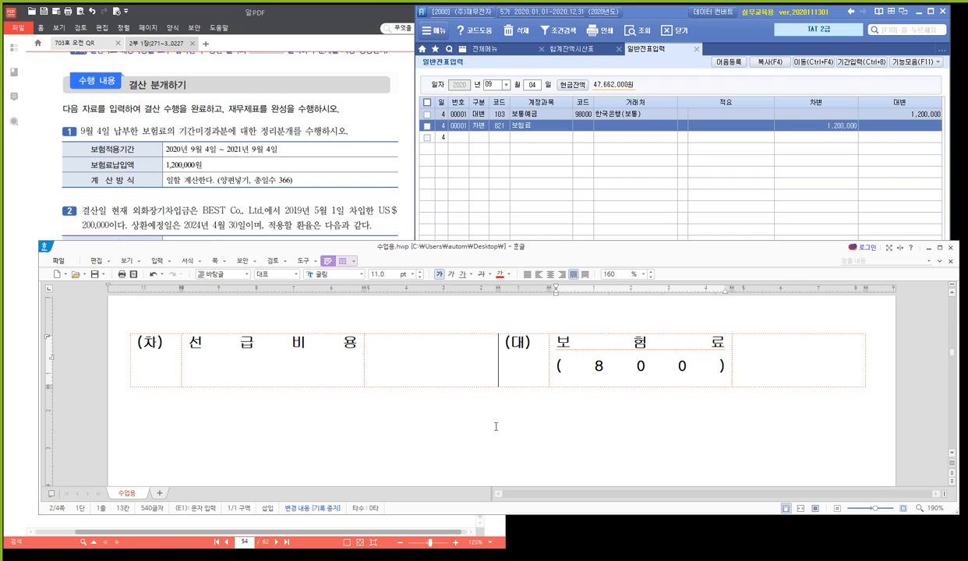
- Begin the prepaid insurance calculation below the journal table with 1,200,000 X
left_click(496, 426)
type("1")
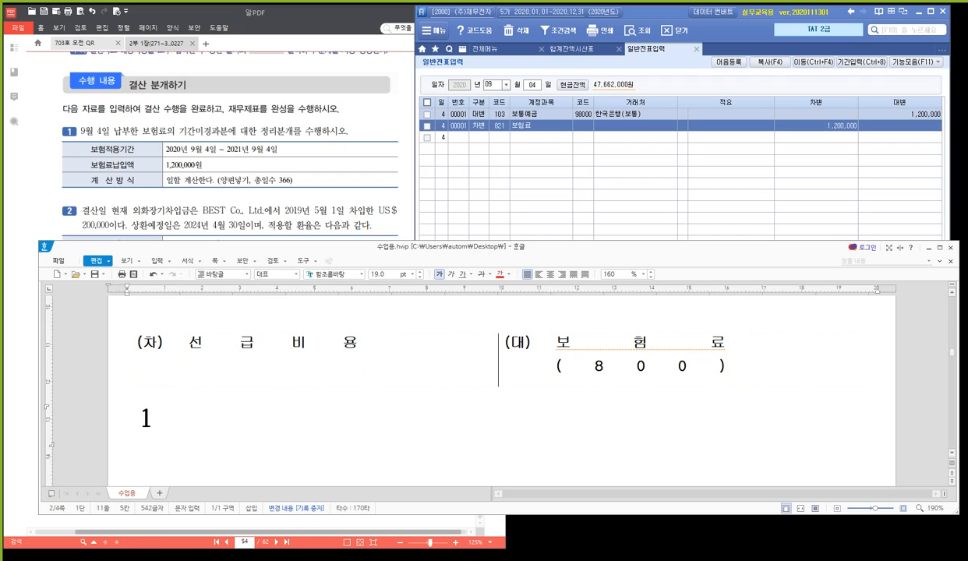
type(",200,000 ")
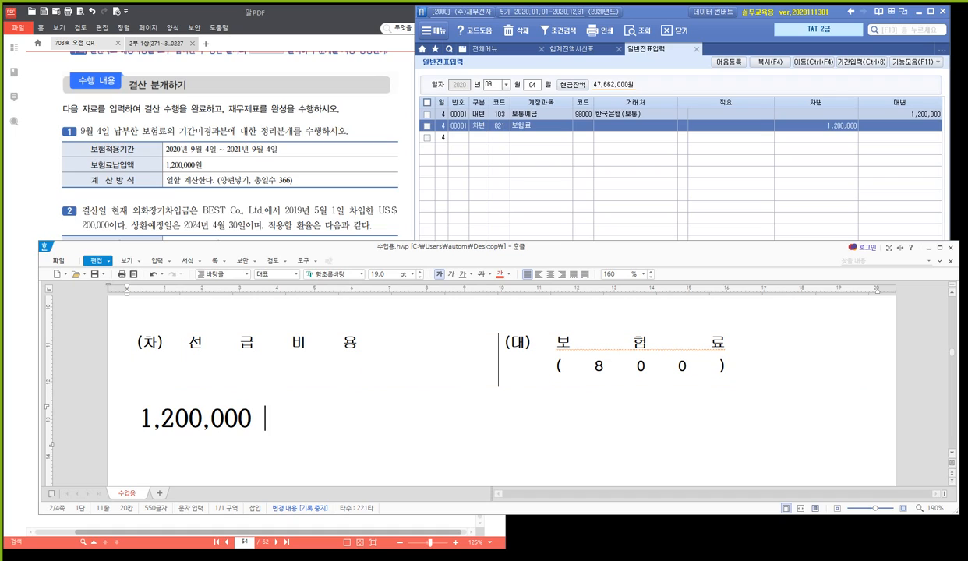
type("X")
key("Return")
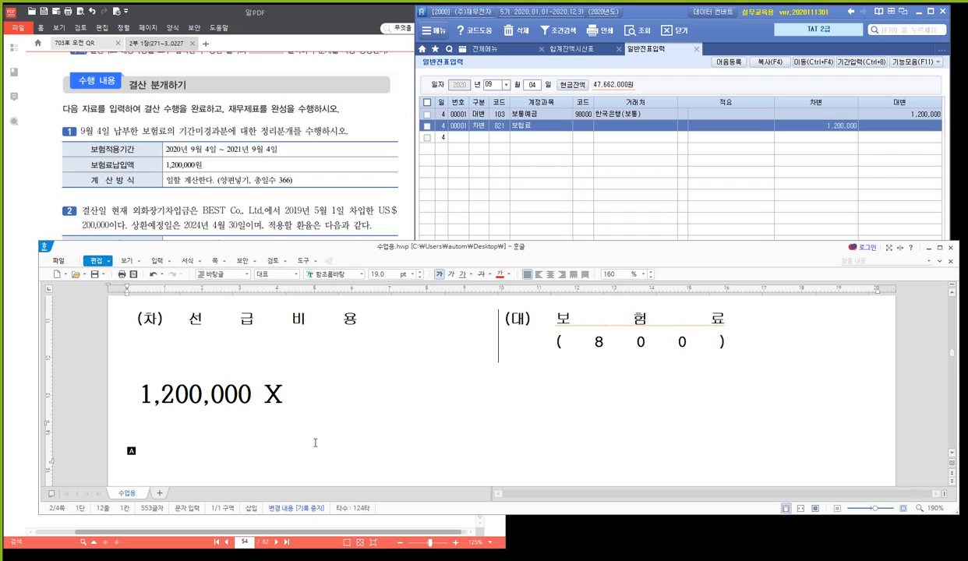
type("30")
key("Return")
key("Up")
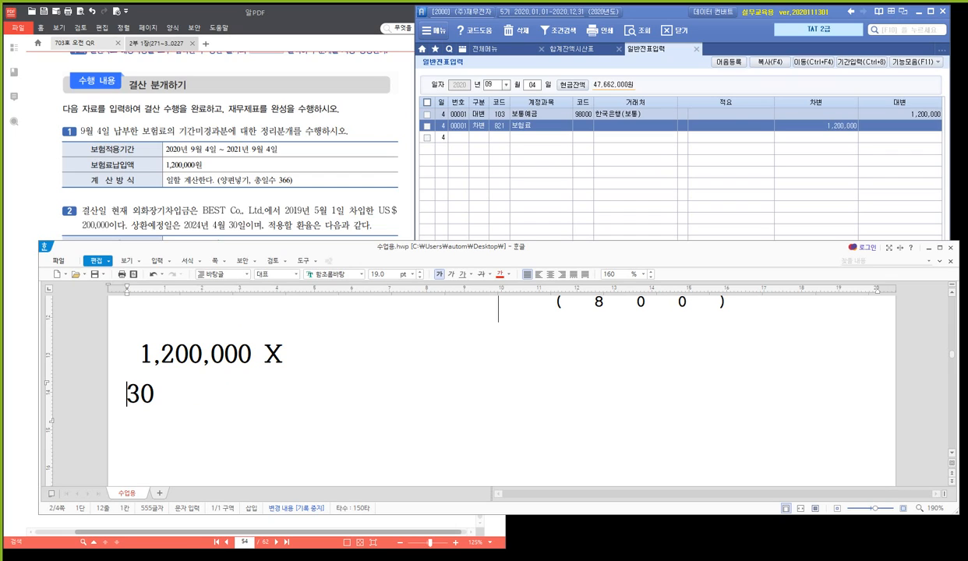
key("End")
type("28 30 ")
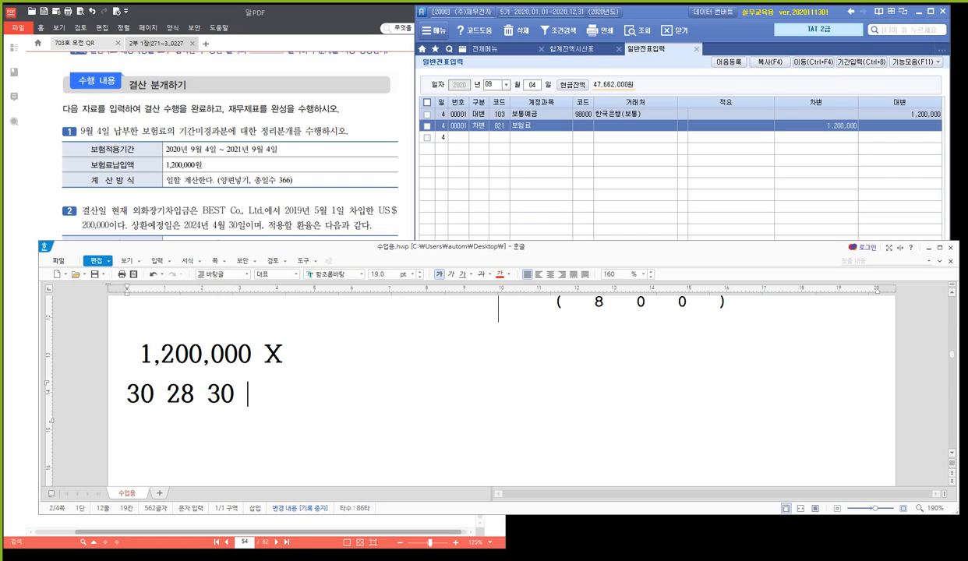
type("31 30 31")
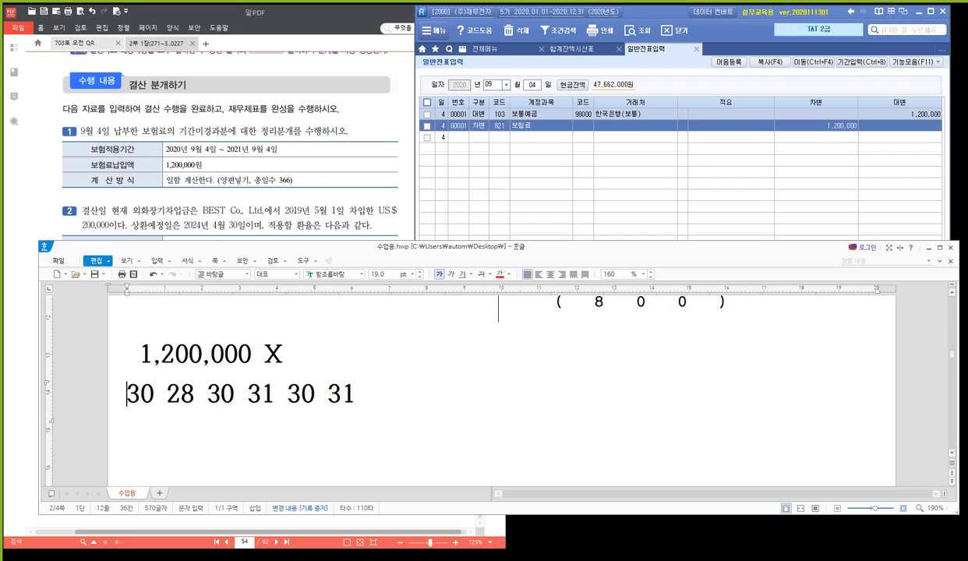
key("Right")
key("Delete")
type("1")
key("Right")
key("Right")
key("Right")
key("Right")
key("Right")
key("Delete")
type("1")
key("Right")
key("Right")
key("Delete")
type("0")
key("Right")
key("Right")
key("Delete")
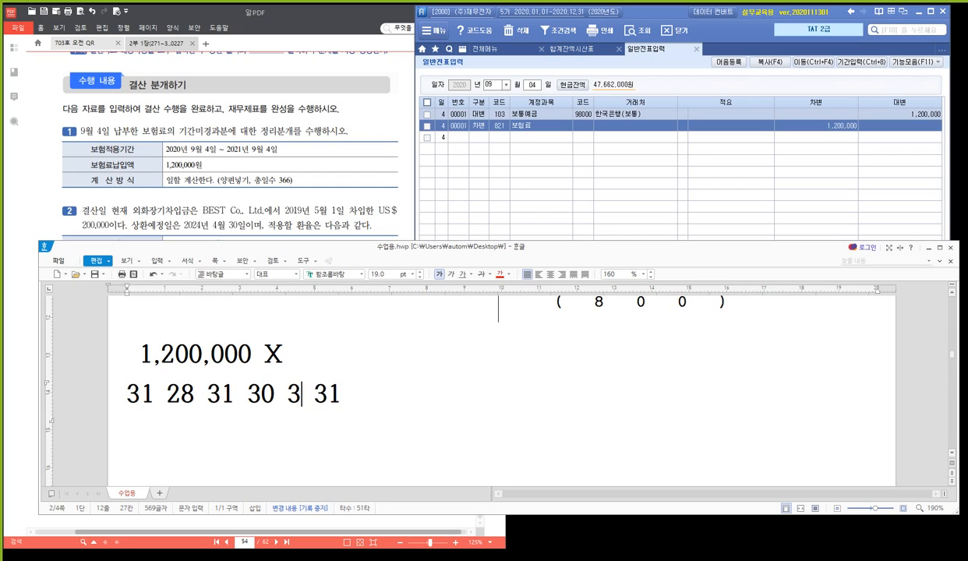
type("1")
key("Right")
key("Right")
key("Delete")
type("0")
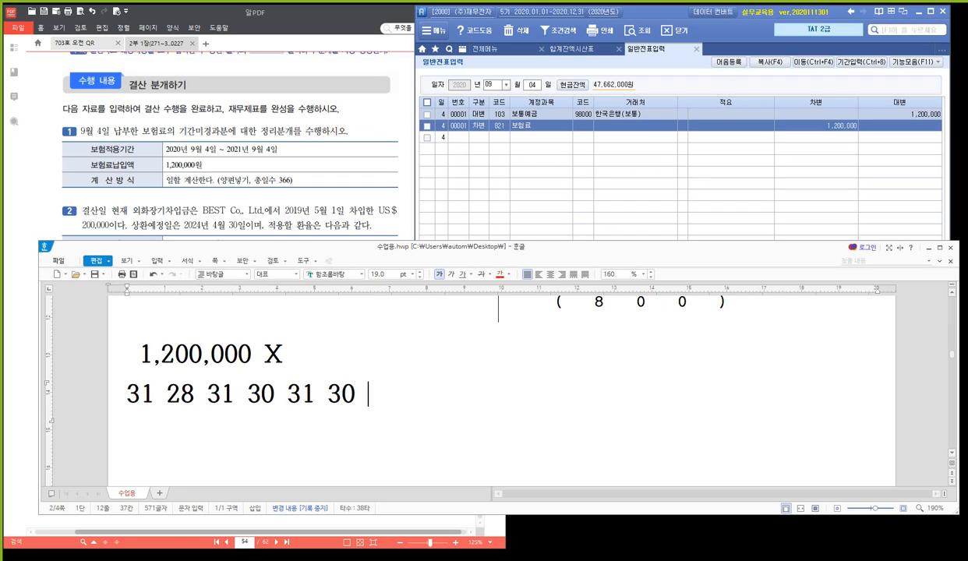
- Extend the day-count line with 31 31 4 and add the total = 247
type("31 ")
type("31  3")
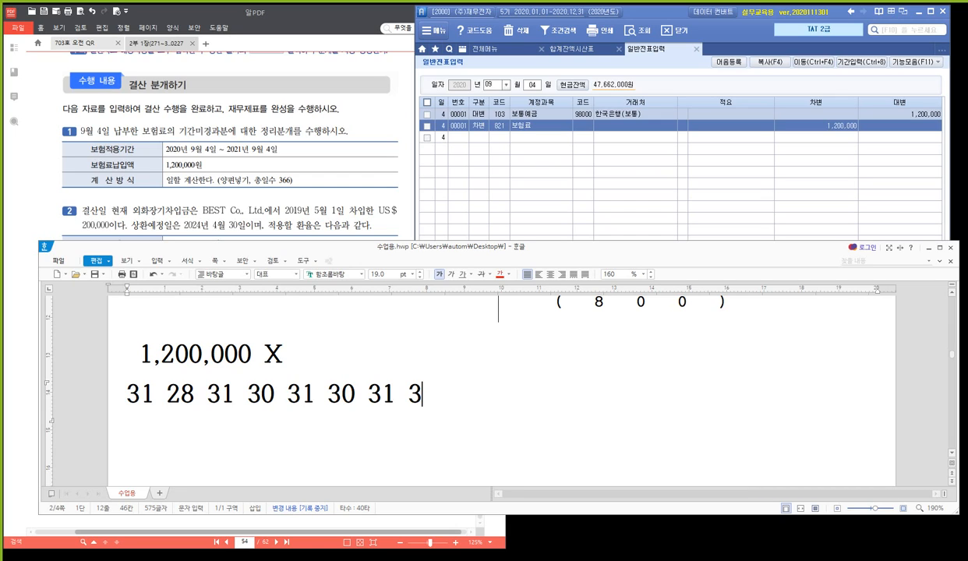
type("4")
type("= 1")
key("BackSpace")
type("247")
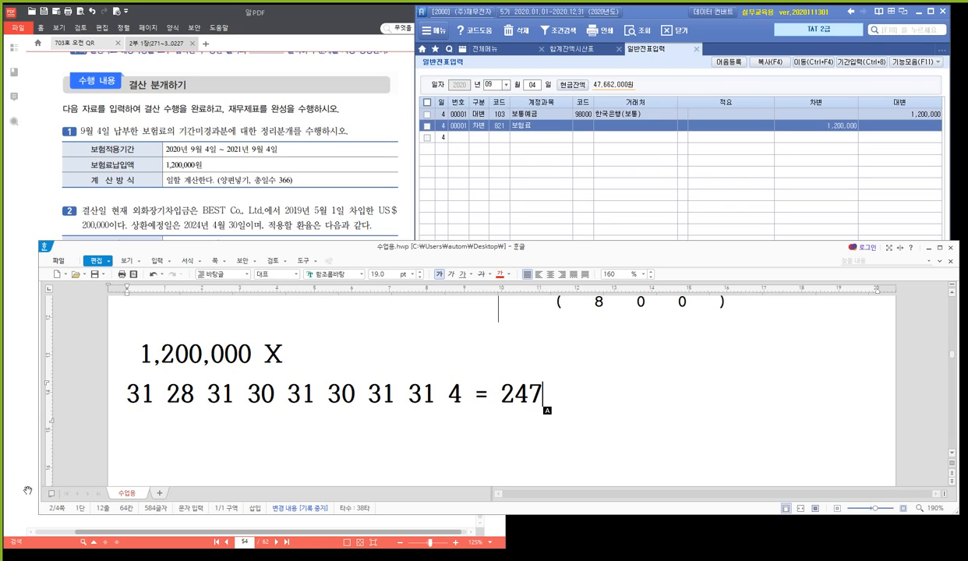
- Recheck the individual month values in the day-count line against the total
left_click(220, 393)
left_click(262, 393)
left_click(314, 394)
left_click(342, 394)
left_click(381, 394)
left_click(423, 394)
left_click(447, 393)
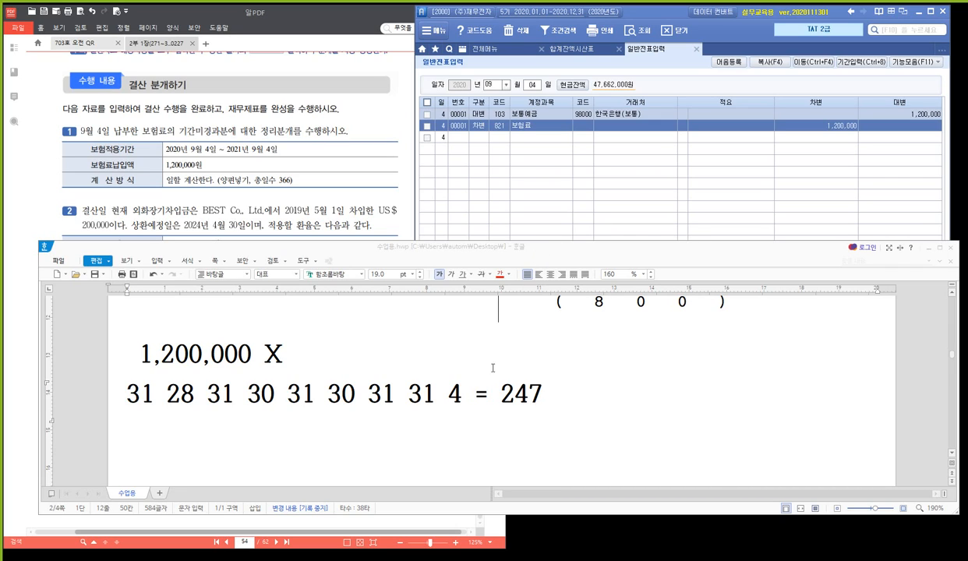
- Complete the calculation after 1,200,000 X with 247/366 = 809,836
left_click(324, 343)
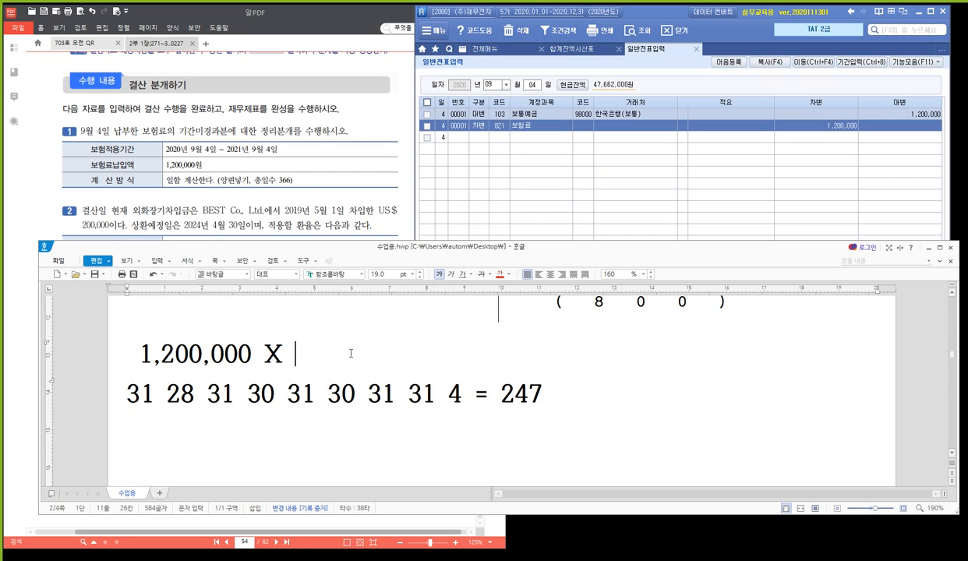
type("247/366")
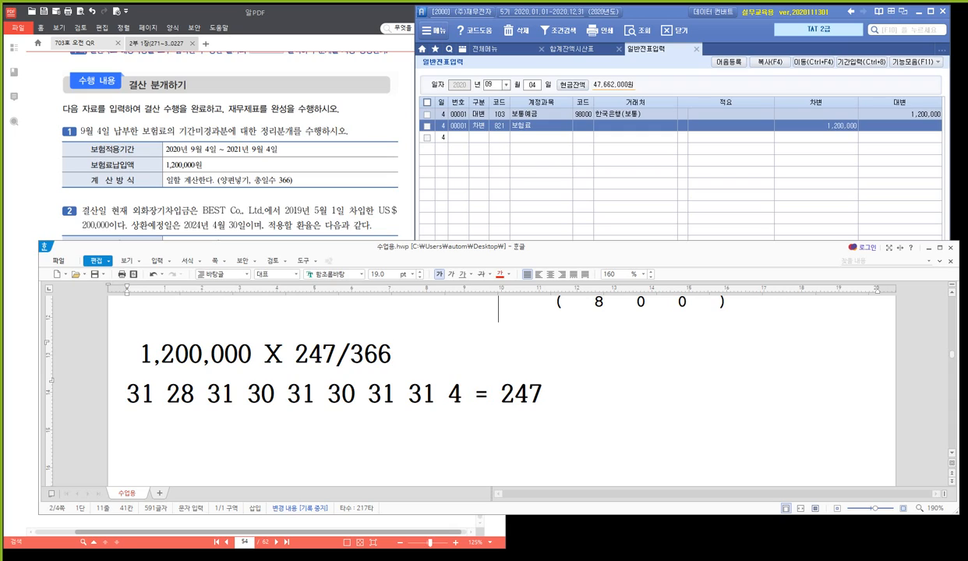
type(" = 809")
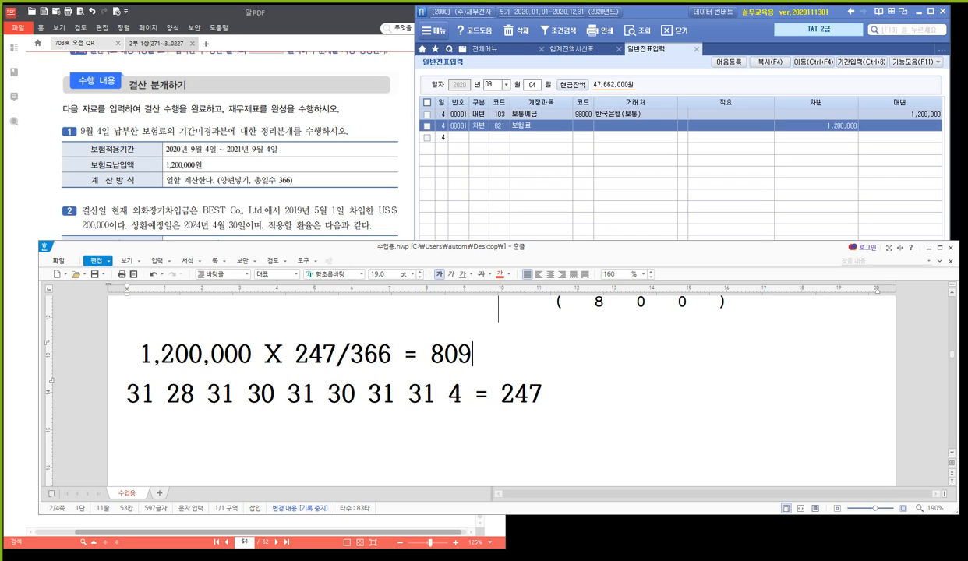
type(",836")
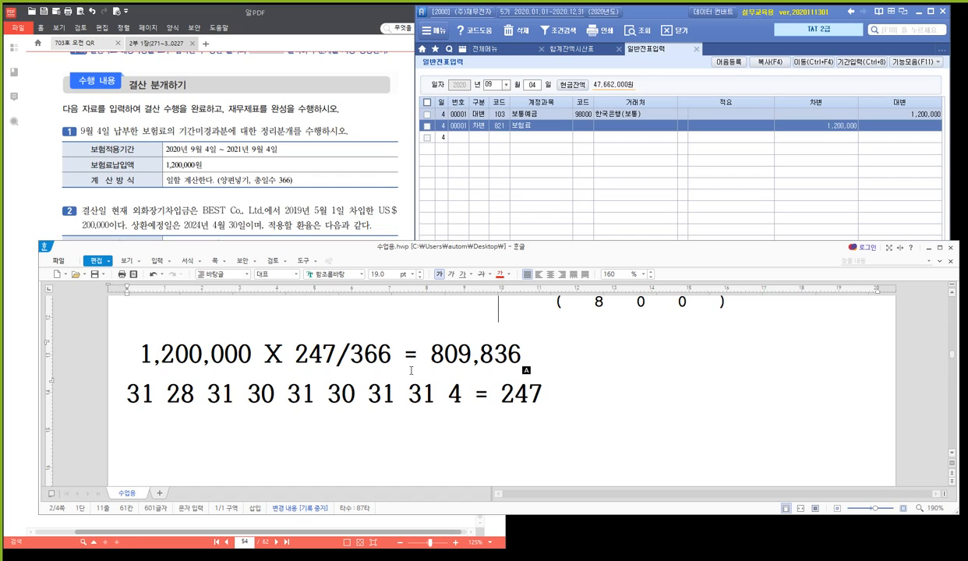
- Fill in 809,836 for both the 보험료 credit and the 선급비용 debit in the notes' journal entry table
scroll(459, 359, "up", 2)
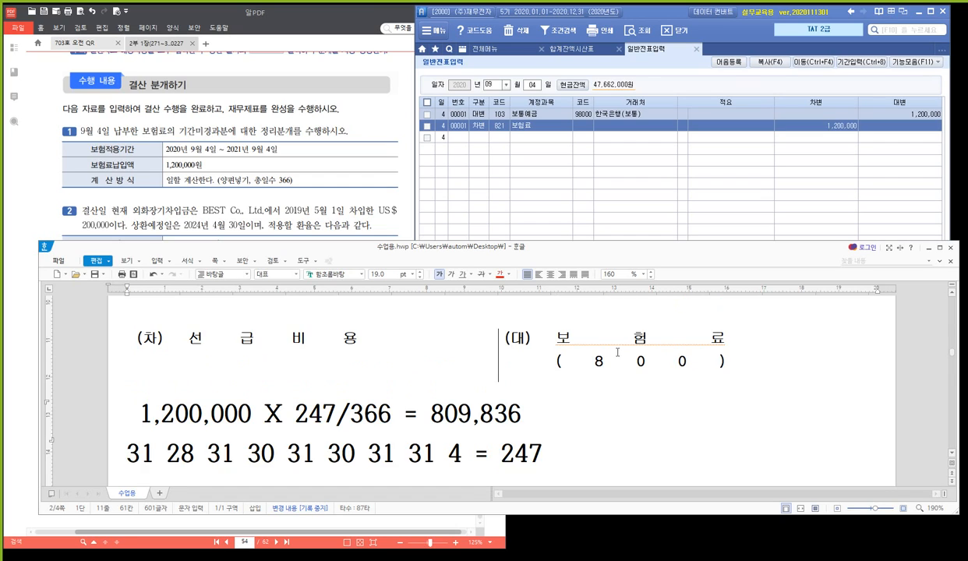
left_click(858, 366)
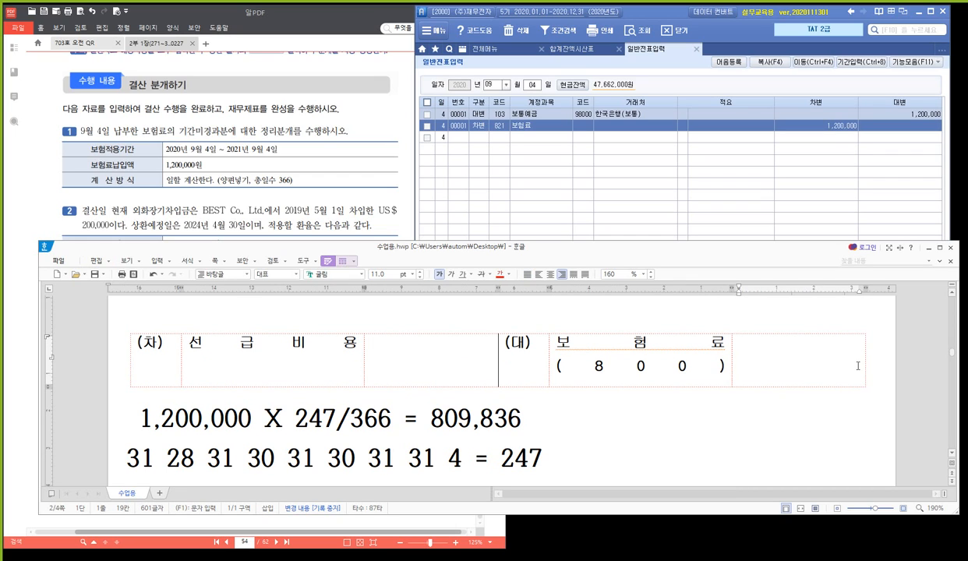
type("809,836")
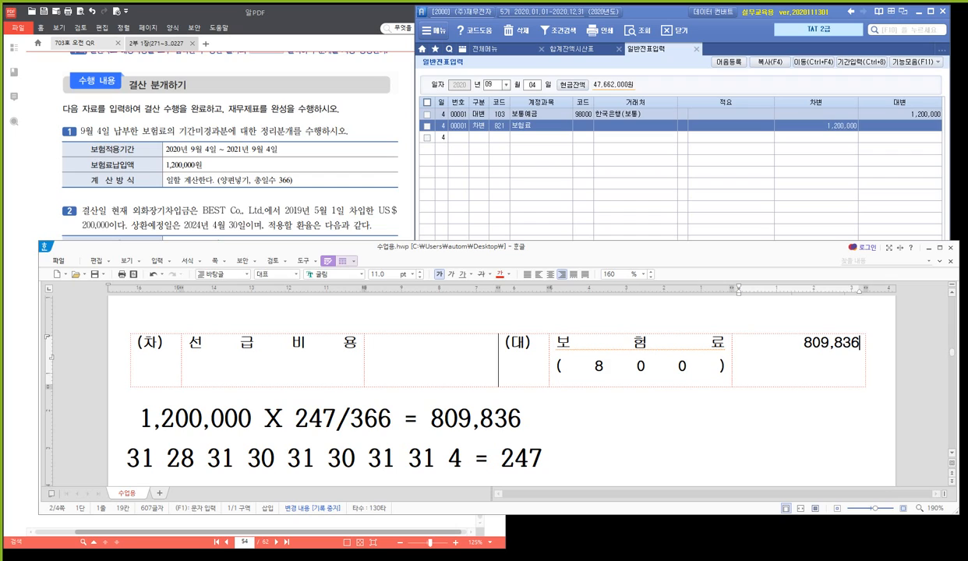
left_click(458, 366)
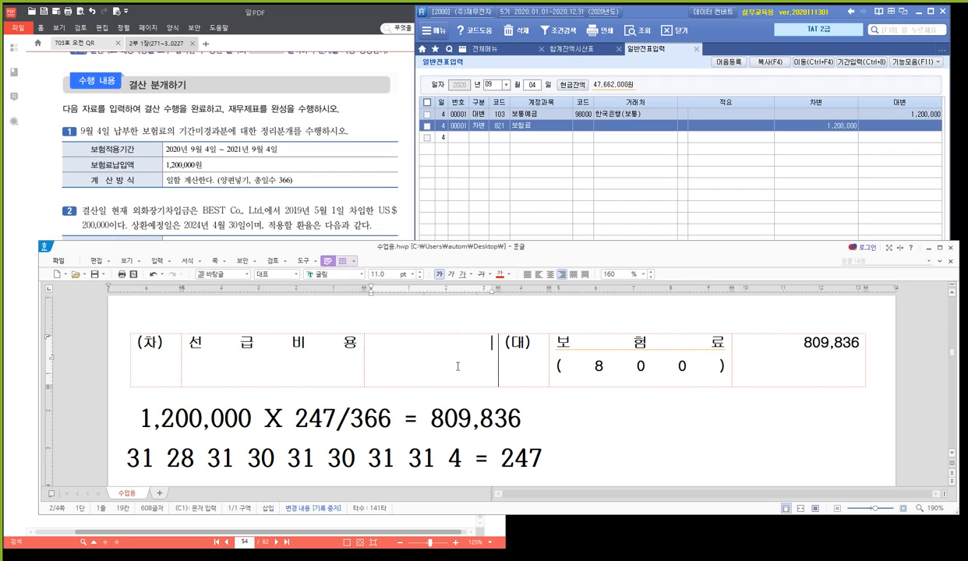
type("809,836")
- In the accounting program's general voucher entry, set the date to December 31 and enter a credit to 821 보험료 for 809,836
left_click(519, 108)
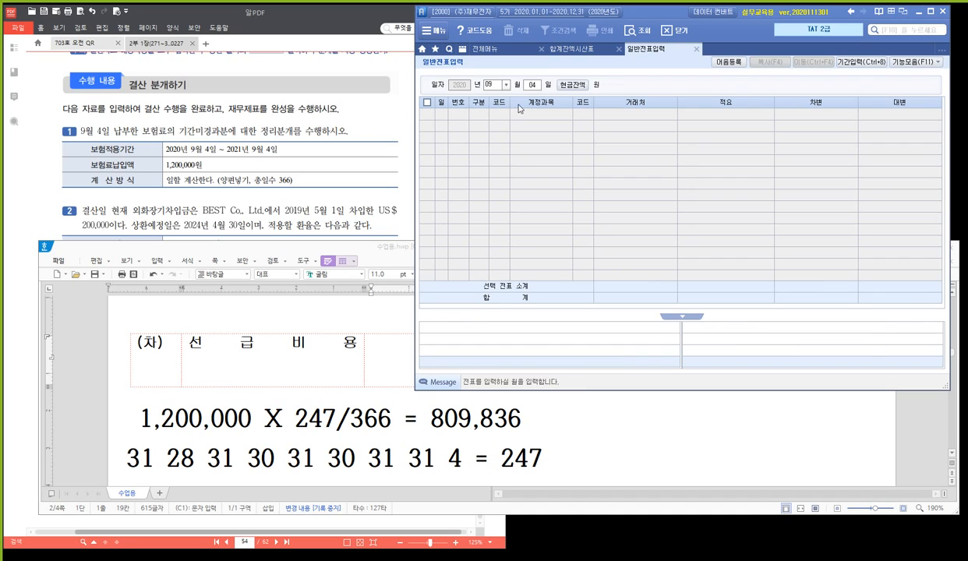
type("12314")
key("Return")
type("821")
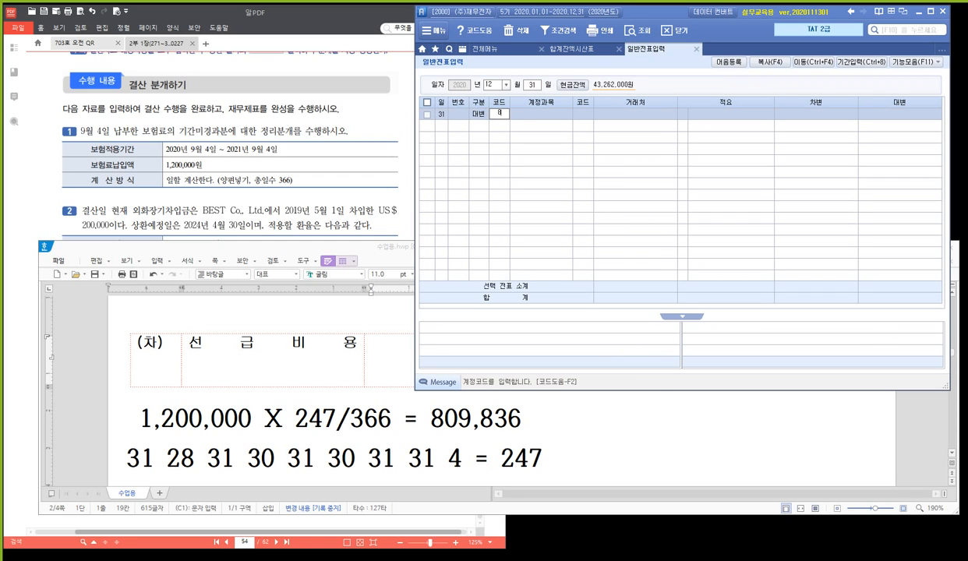
key("Return")
key("Return")
key("Return")
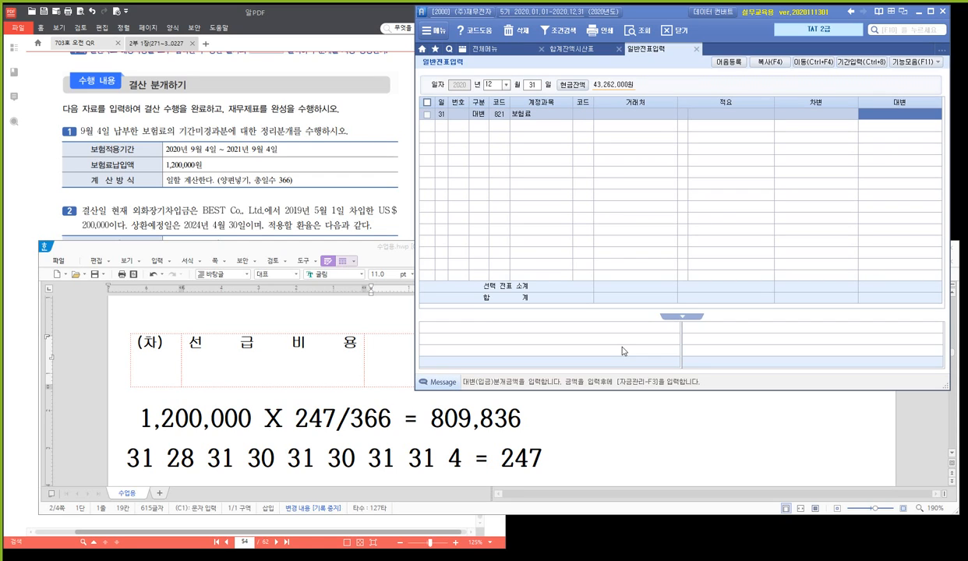
type("80")
type("9,836")
key("Return")
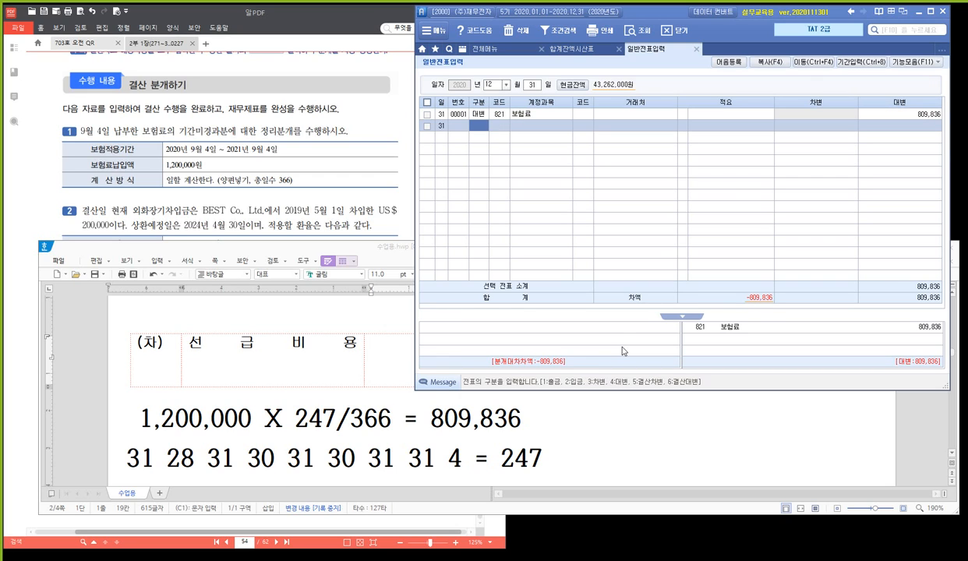
- Complete the insurance adjustment with a debit to 133 선급비용 for 809,836
type("3")
key("Return")
type("선급")
key("Return")
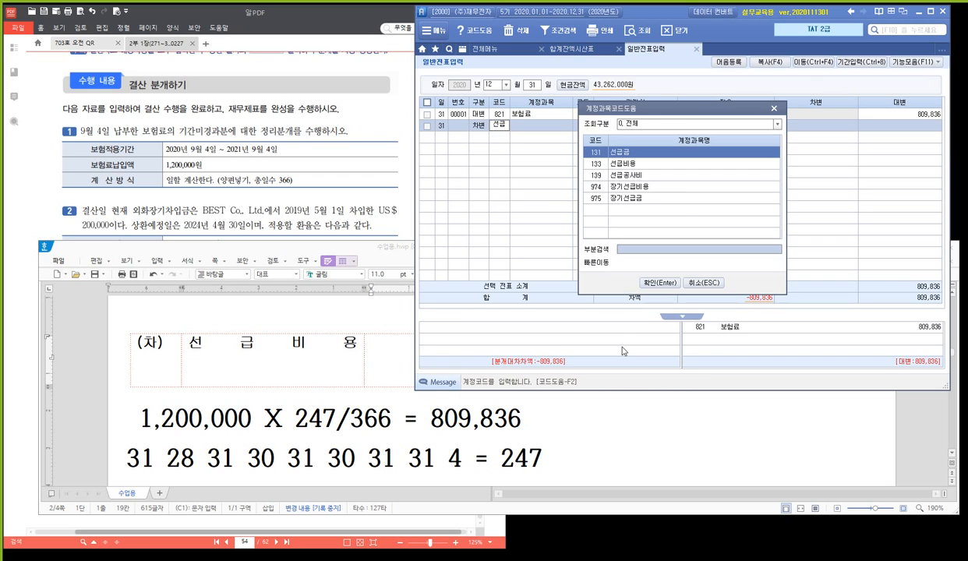
key("Down")
key("Return")
key("Return")
key("Return")
key("Return")
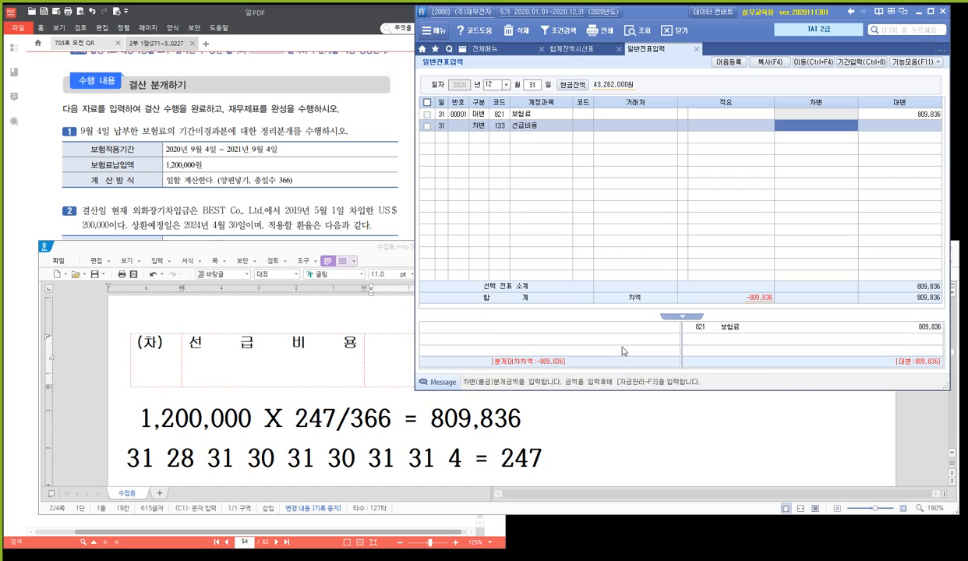
type("809,836")
key("Return")
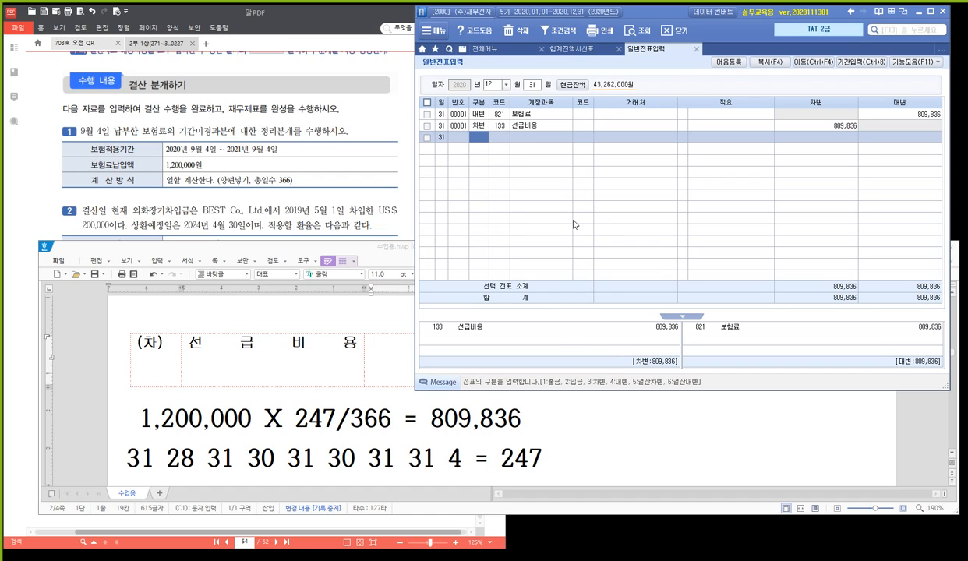
- Read exercise 2 on the foreign-currency loan in the PDF and write 전기말 장부가액 : 200,000,000 below the day-count line in the class notes
left_click(308, 200)
scroll(312, 273, "down", 1)
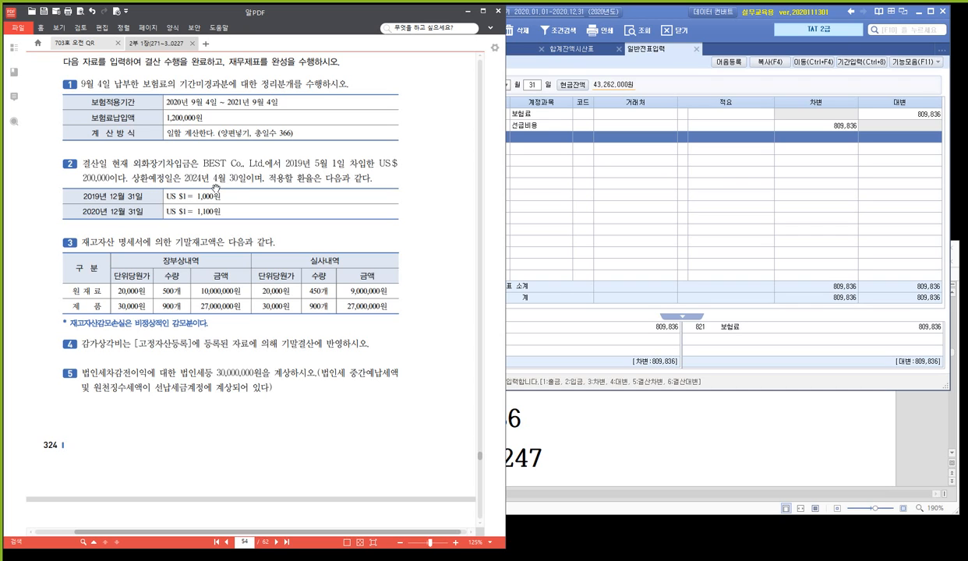
scroll(239, 219, "down", 2)
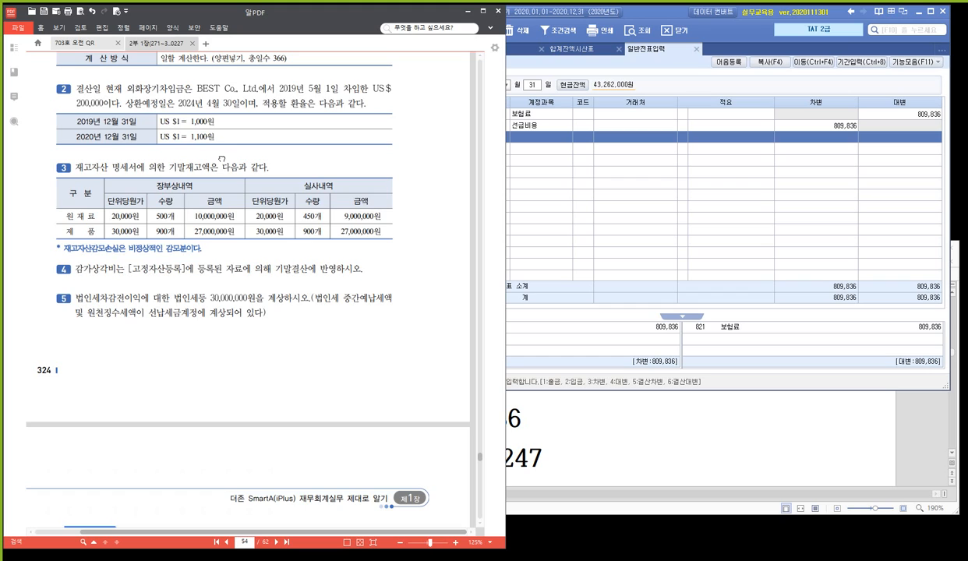
scroll(204, 149, "up", 1)
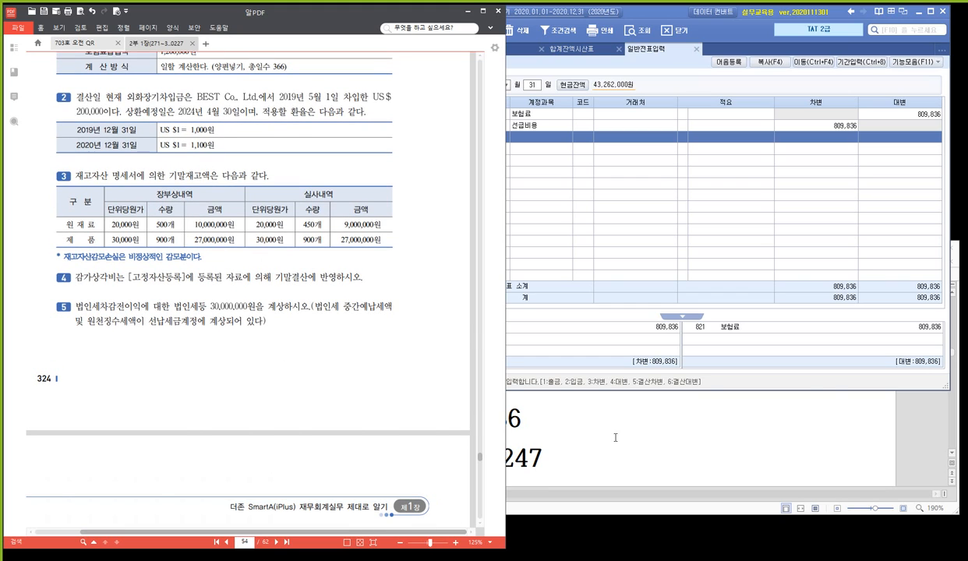
left_click(592, 425)
scroll(525, 432, "down", 3)
left_click(403, 411)
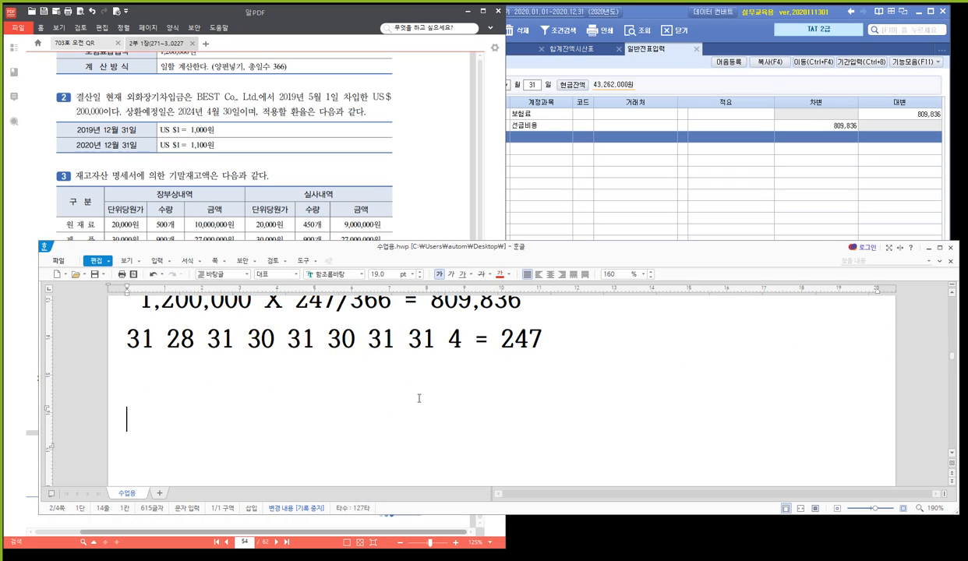
scroll(417, 399, "down", 2)
type("wjsrl")
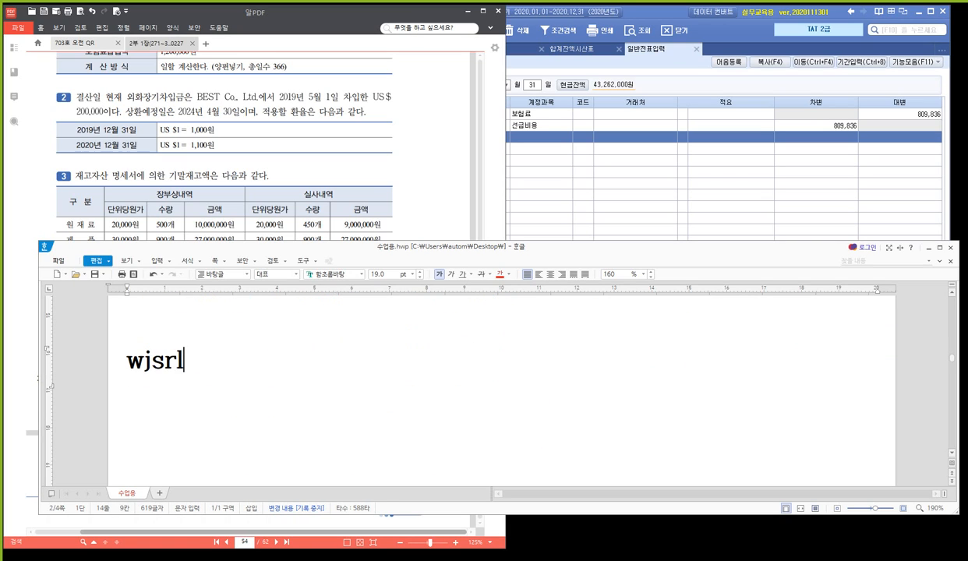
key("BackSpace")
key("BackSpace")
key("BackSpace")
key("BackSpace")
key("BackSpace")
type("전기말 장")
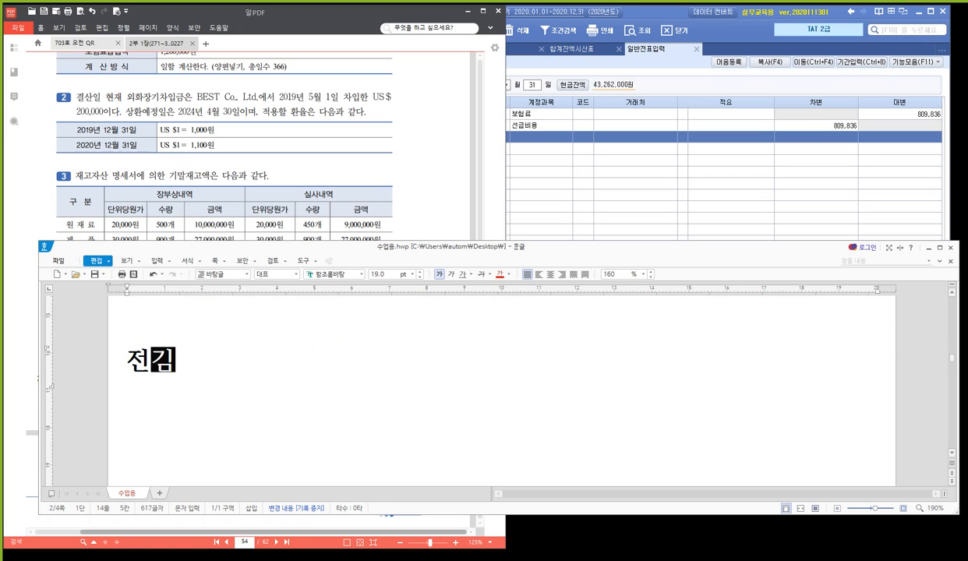
type("부가액 : ")
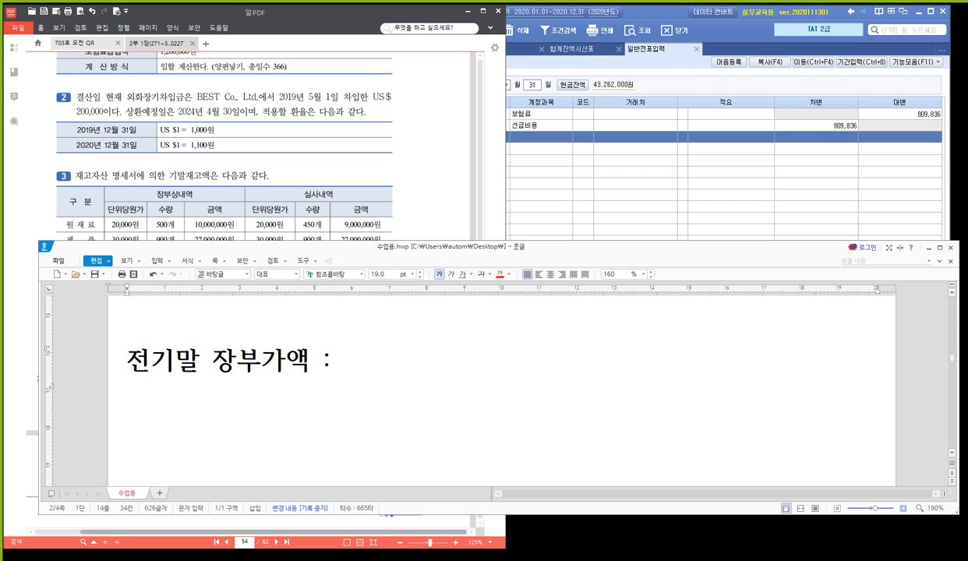
type("200,000,")
key("Return")
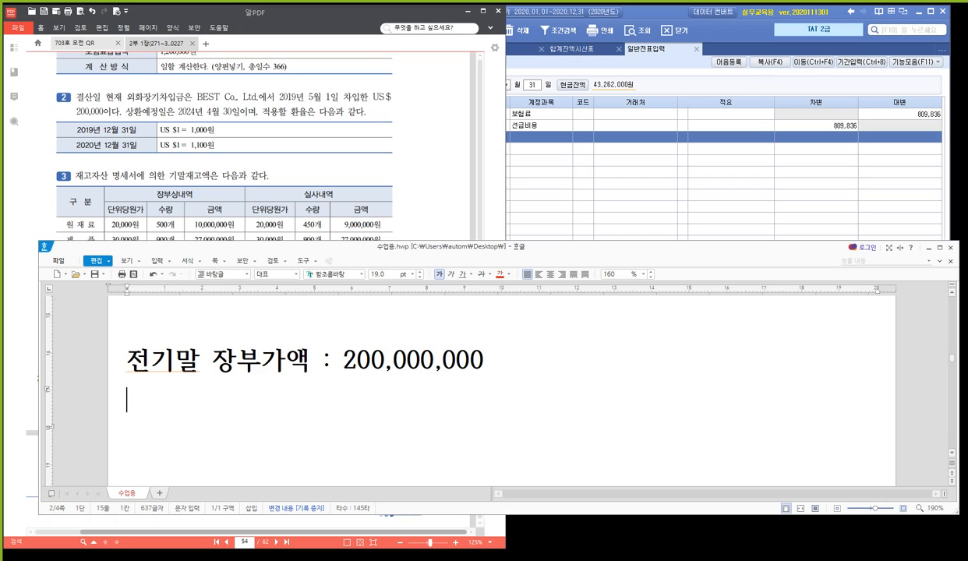
- Add the line 당기말 환산가액 : 220,000,000 beneath the prior-year book value in the notes
type("당김말 환산강")
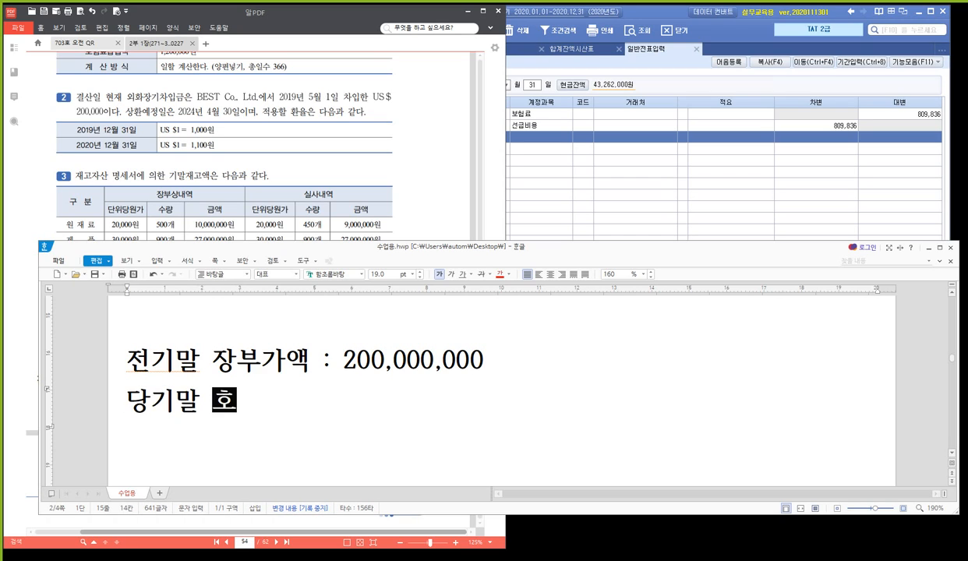
type("액 :")
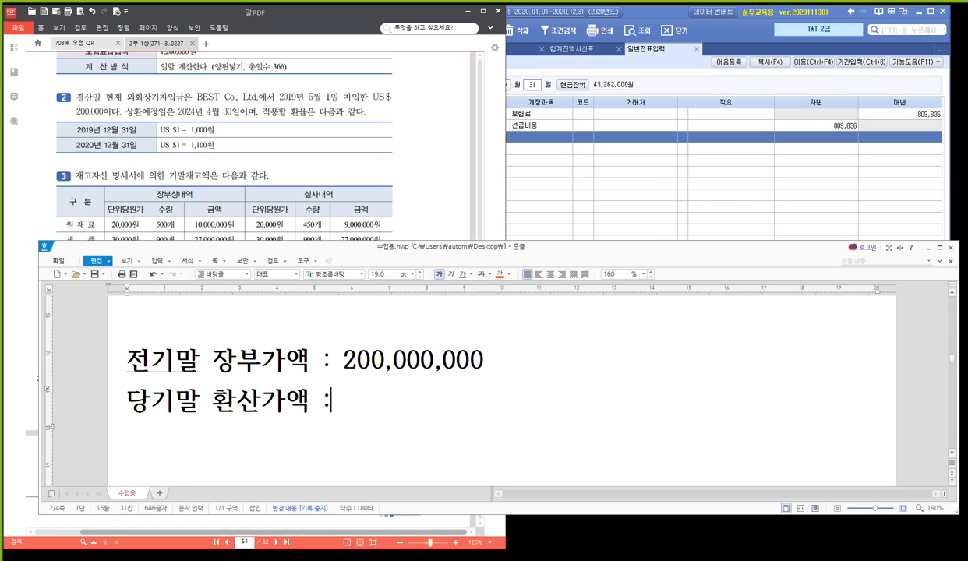
type(" 22.000")
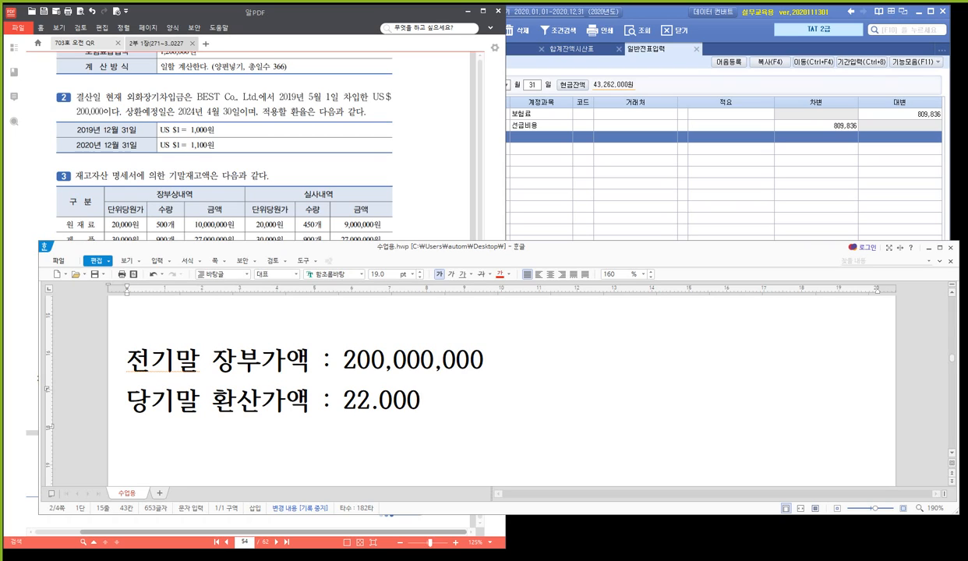
type(".")
key("BackSpace")
key("BackSpace")
key("BackSpace")
key("BackSpace")
key("BackSpace")
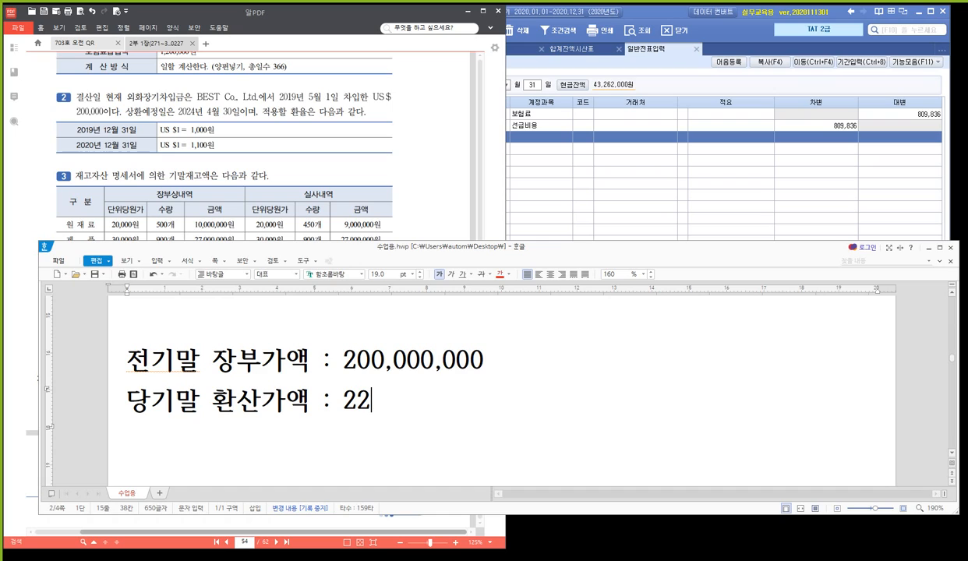
type("0,000,000")
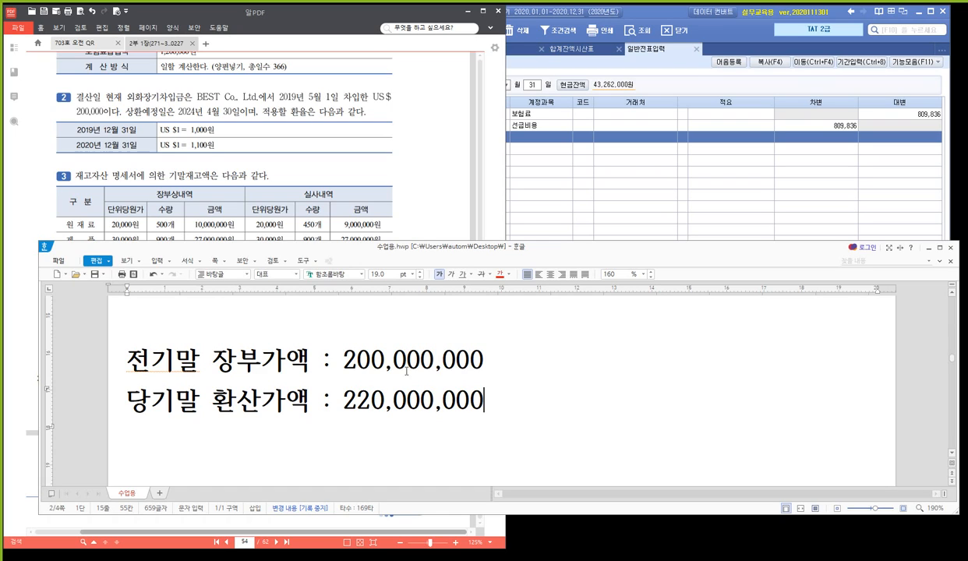
left_click(390, 354)
key("Left")
key("Left")
key("Left")
key("Down")
- In the December 31 voucher entry, add a credit to 305 외화장기차입금 with partner 01010 BEST.Co.,Ltd. for 20,000,000
left_click(577, 153)
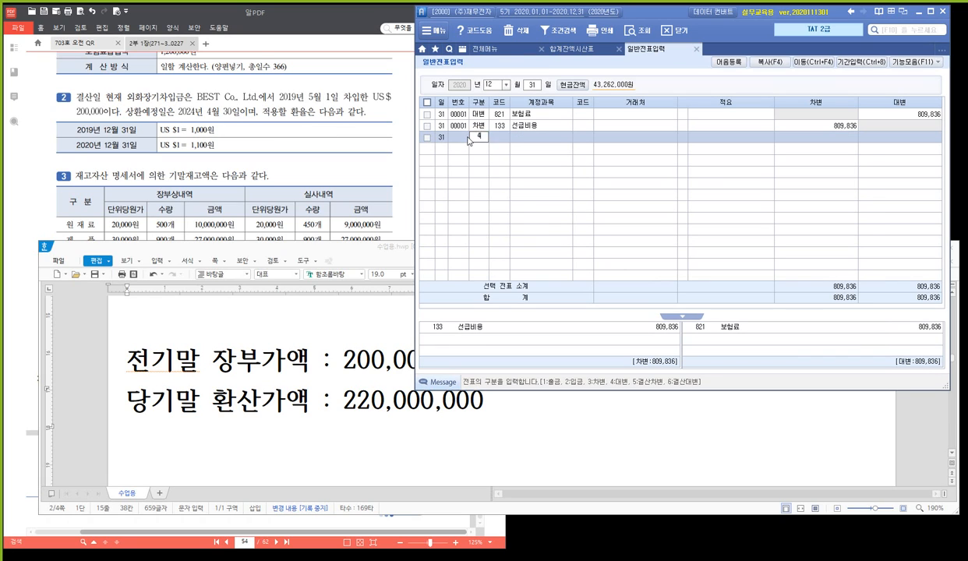
type("4외화")
key("Return")
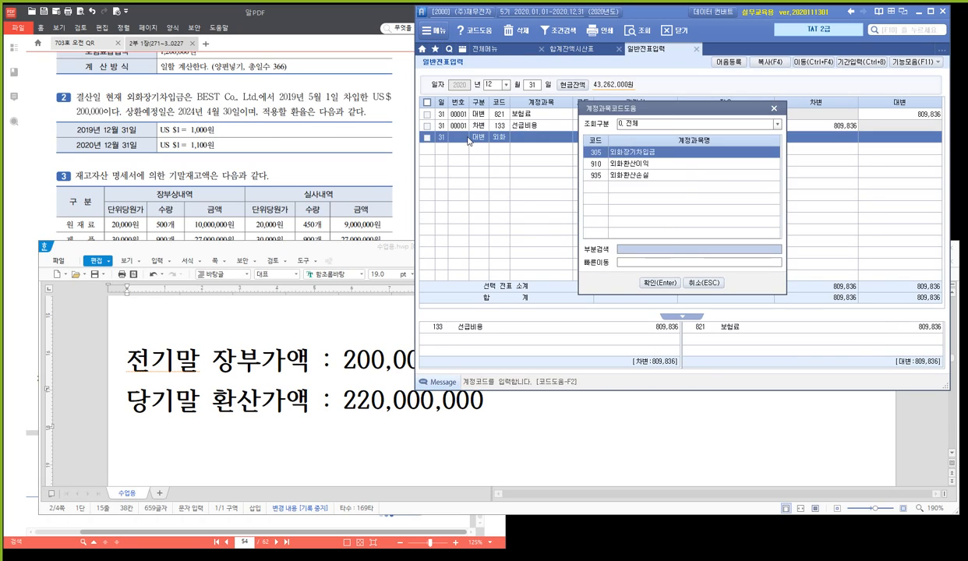
key("Return")
type("1010")
key("Return")
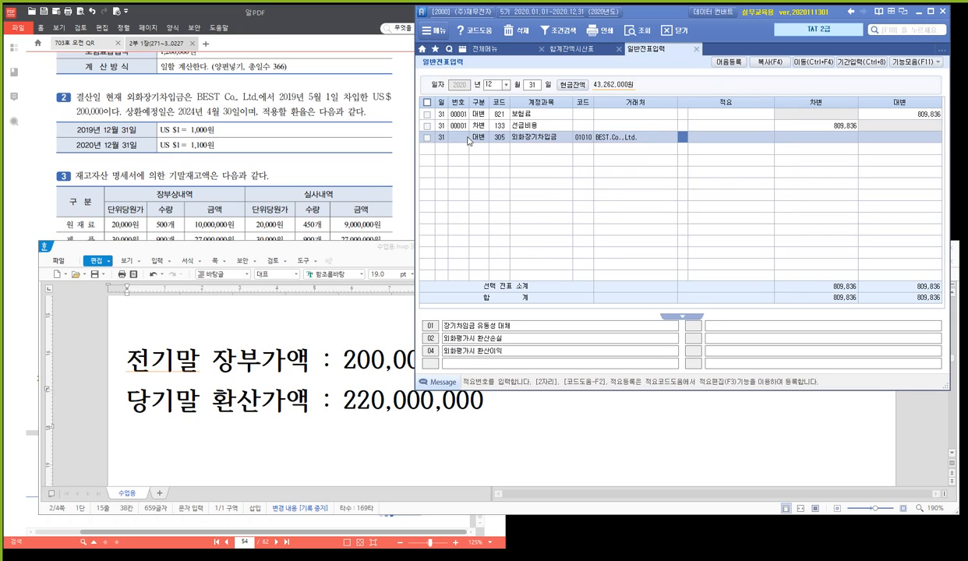
key("Return")
type("20000000")
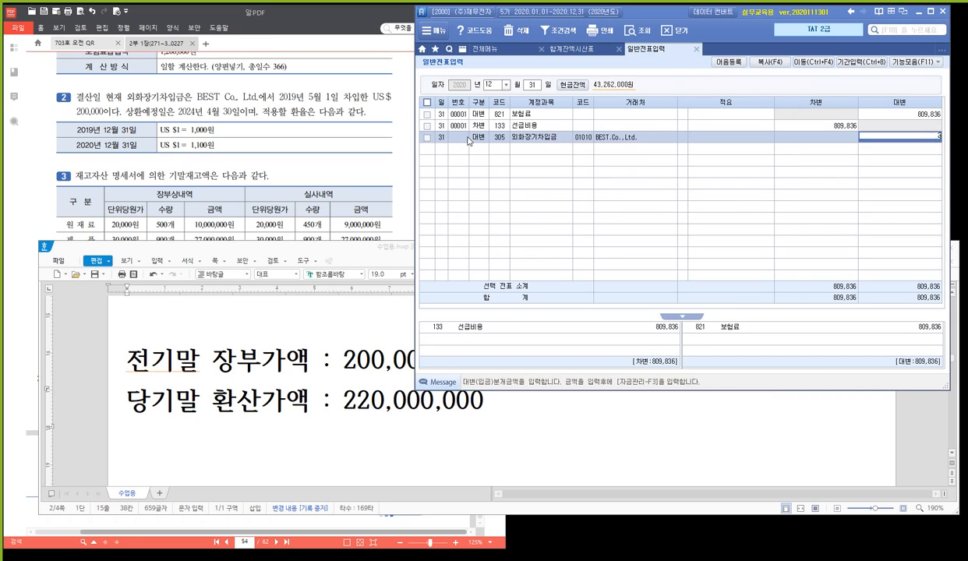
key("Return")
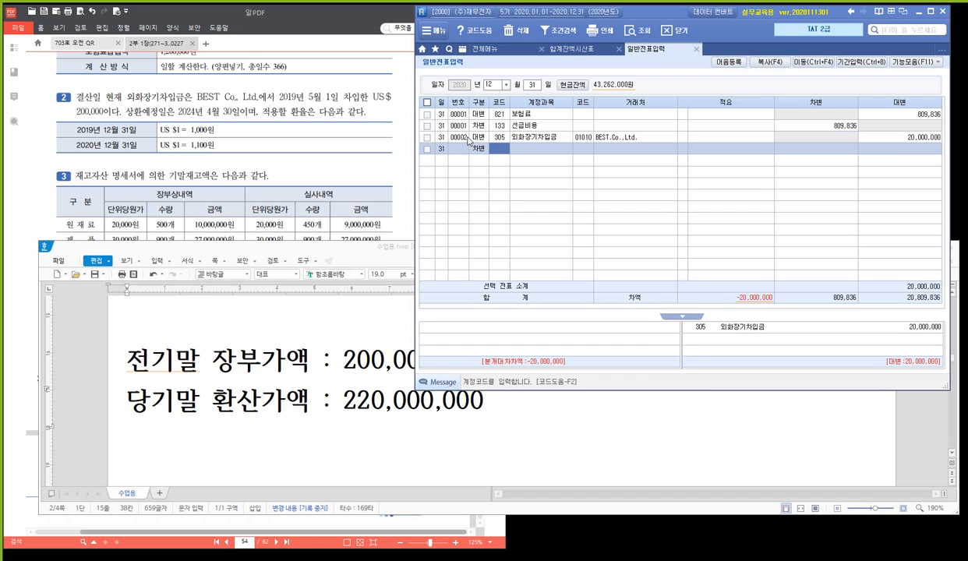
- Complete the foreign-currency loan adjustment with a debit to 935 외화환산손실 for 20,000,000
type("ㅇ")
type("화")
key("Return")
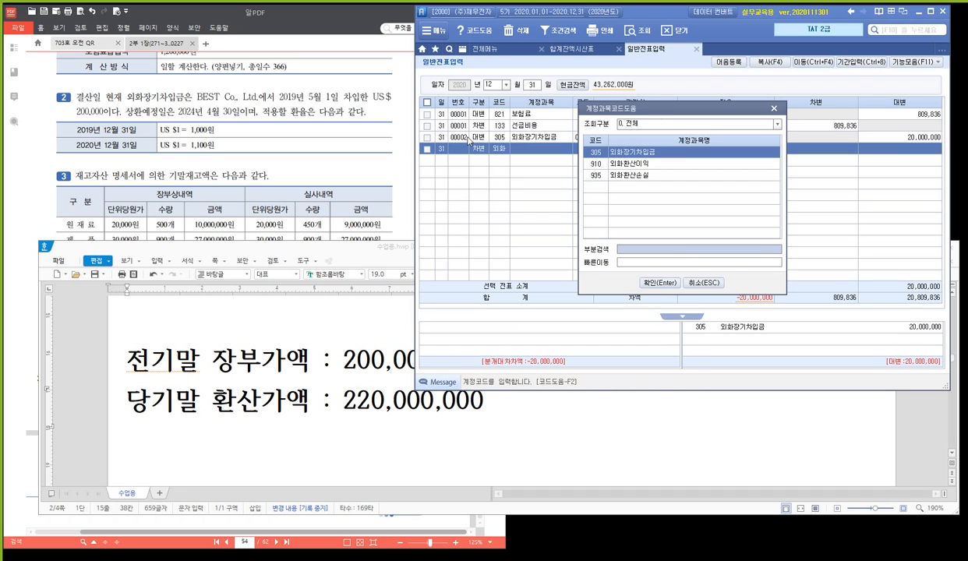
key("Down")
key("Down")
key("Return")
key("Return")
key("Return")
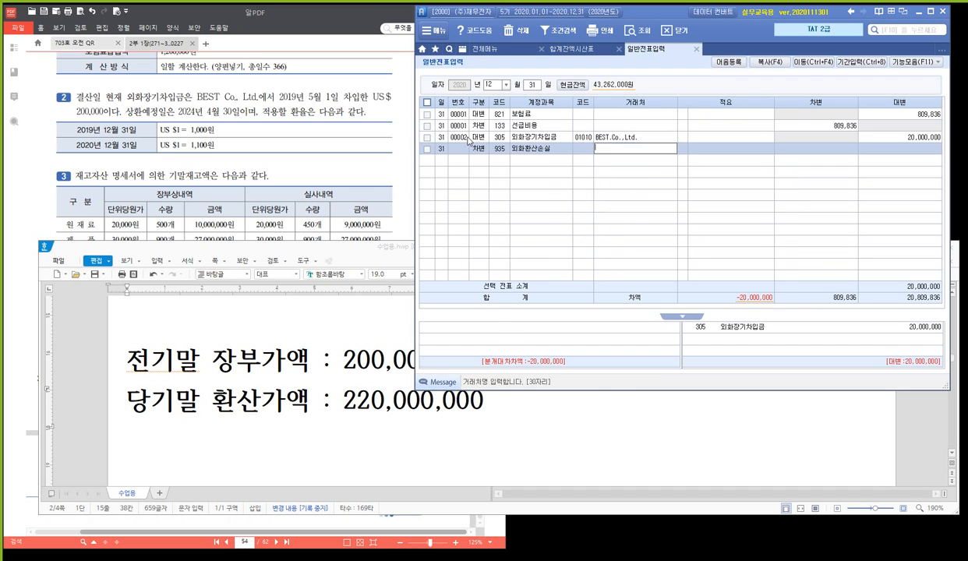
key("Return")
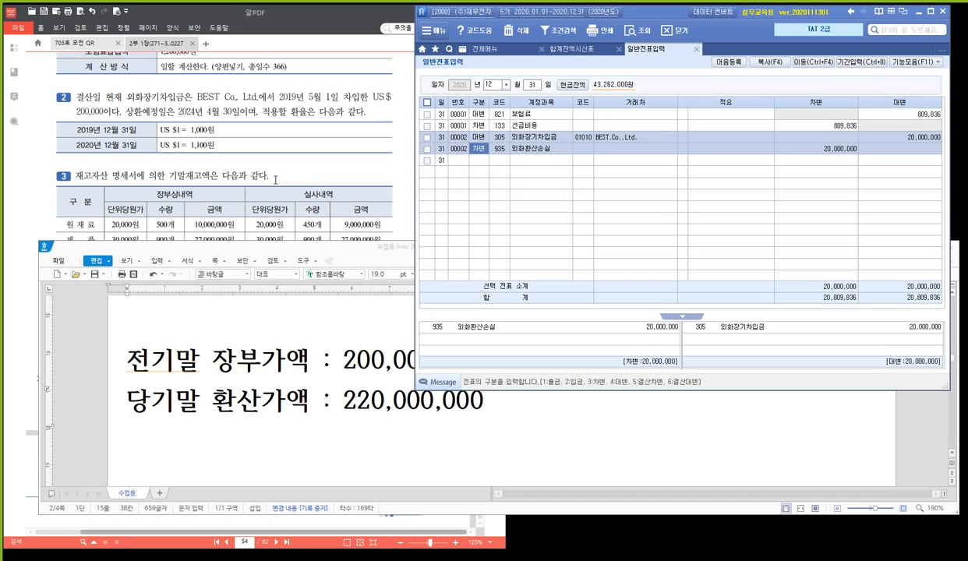
- Examine the ending inventory table of exercise 3 in the PDF alongside the accounting program's voucher entry
scroll(276, 180, "down", 2)
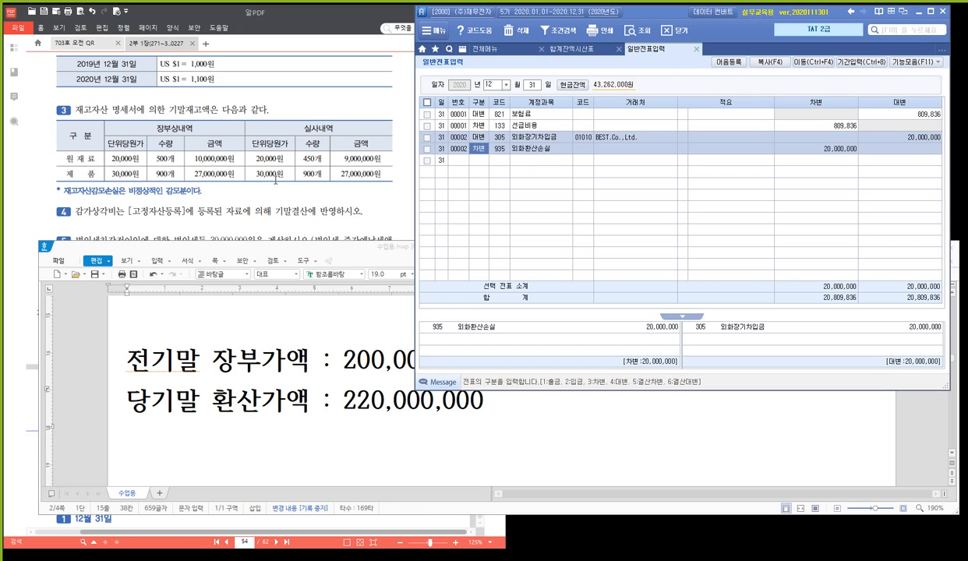
left_click(269, 176)
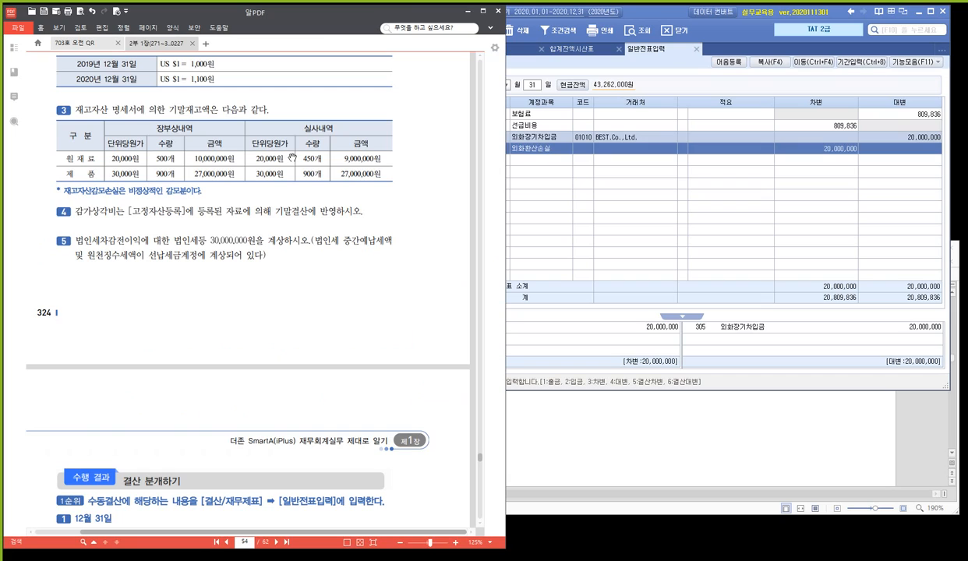
left_click(599, 190)
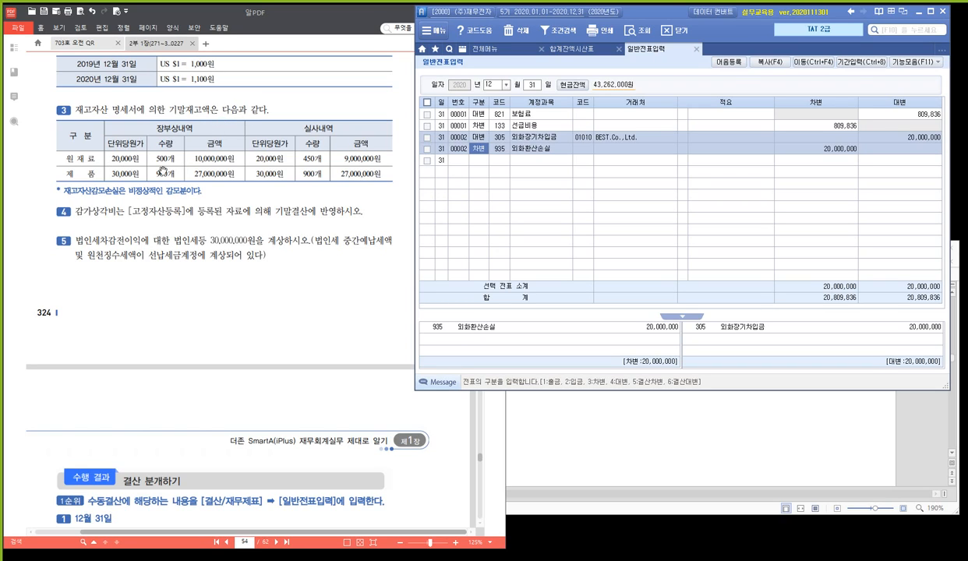
- In the December 31 voucher entry, add a credit to 153 원재료 for 1,000,000 with description 08 타계정으로 대체액
left_click(212, 159)
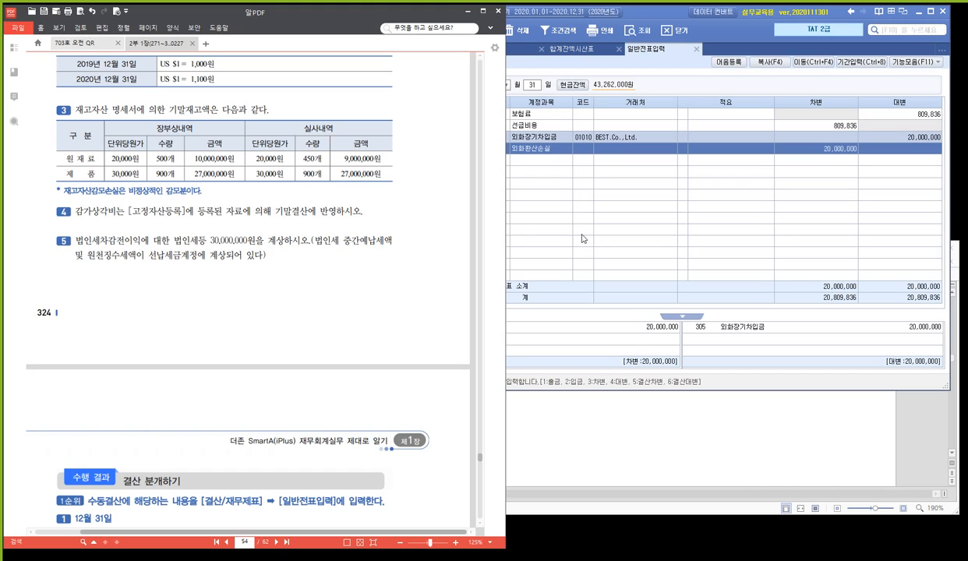
left_click(484, 187)
left_click(478, 164)
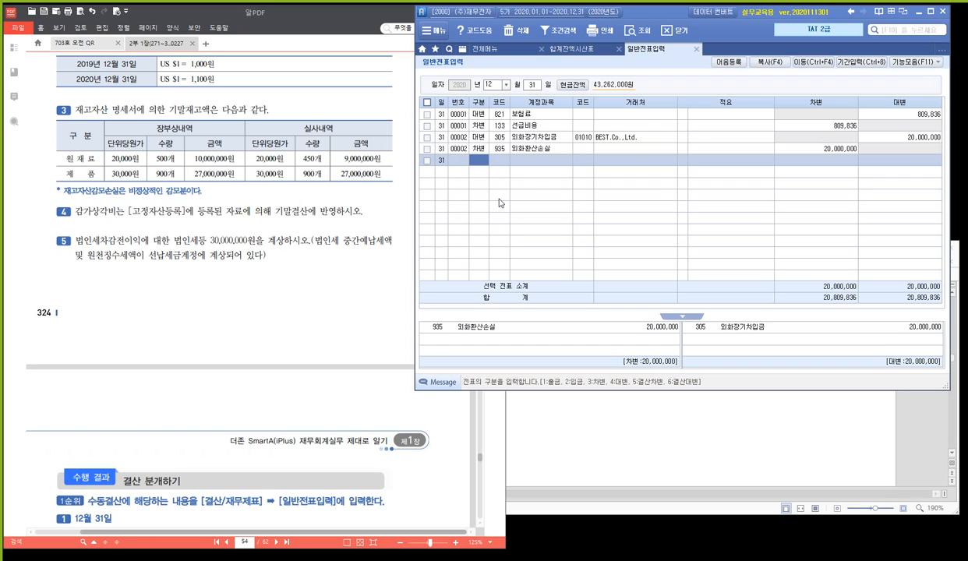
type("4")
key("Return")
type("153")
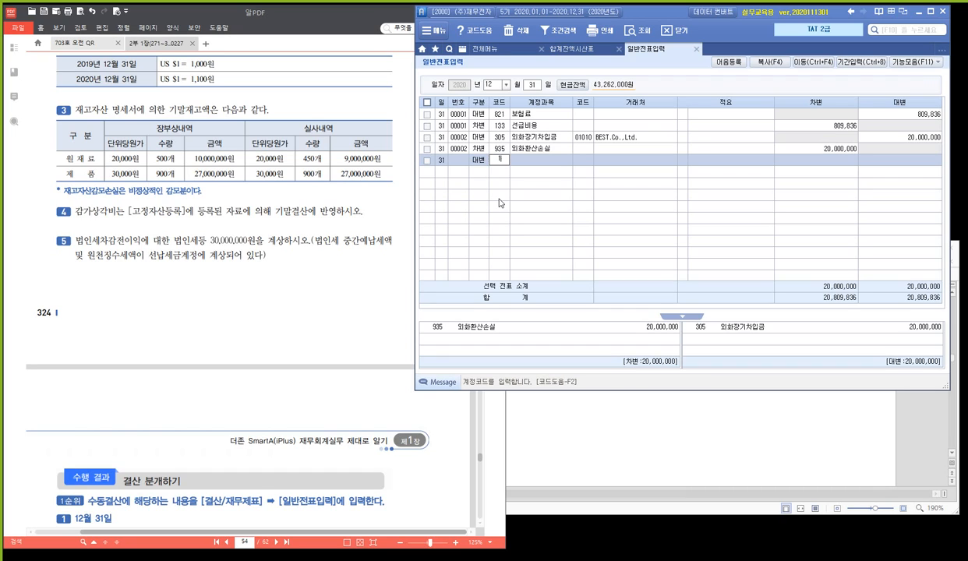
key("Return")
key("Return")
key("Return")
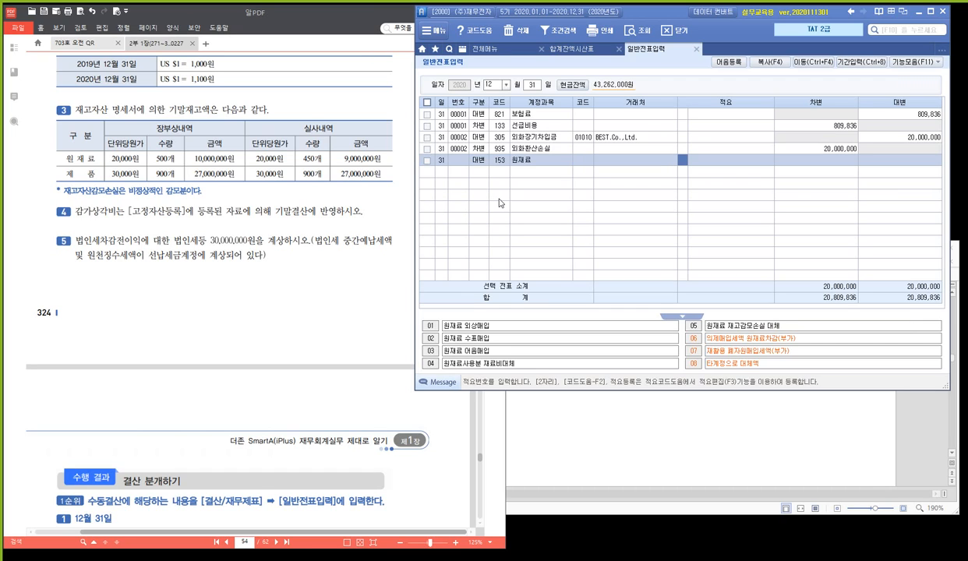
type("8")
key("Return")
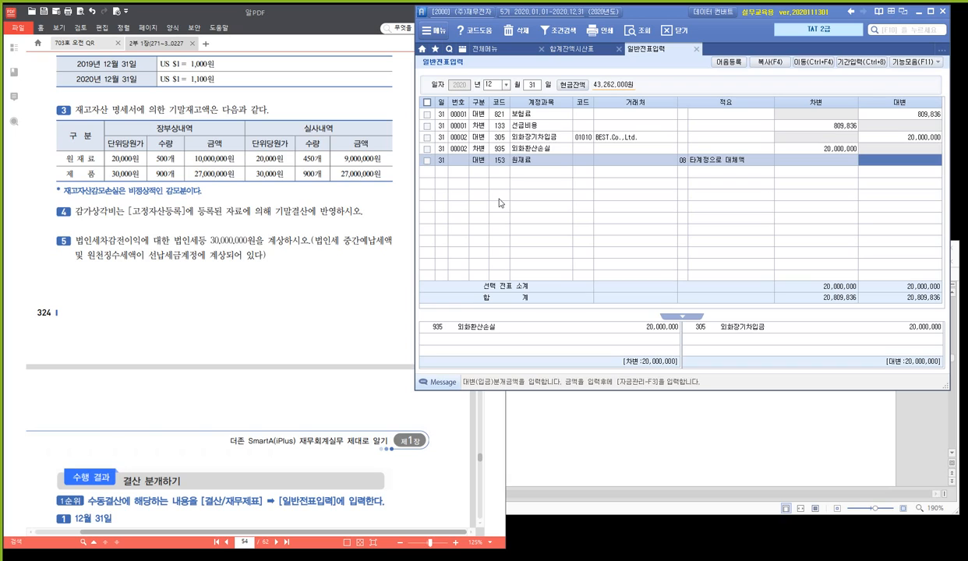
type("1000000")
key("Return")
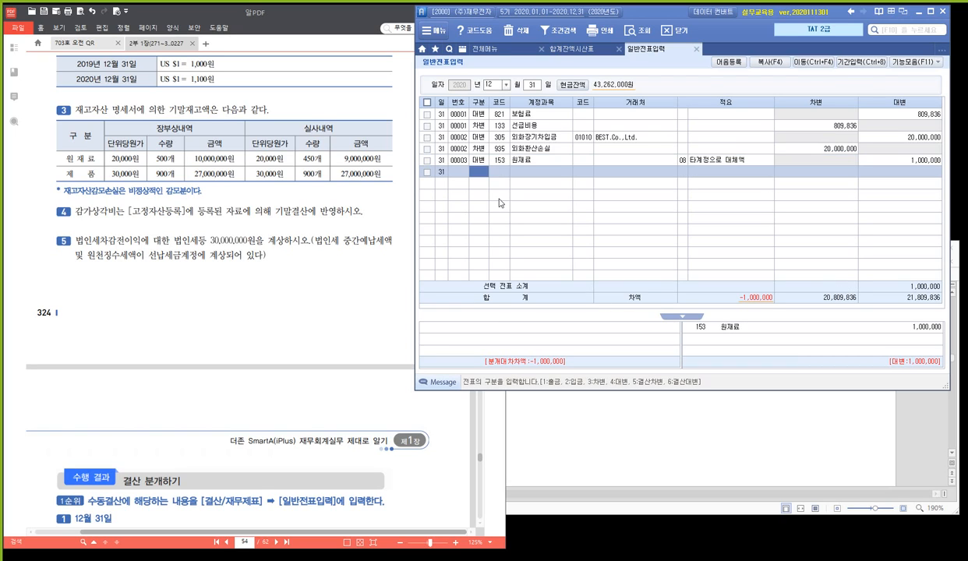
- Complete the inventory shrinkage adjustment with a debit to 939 재고자산감모손실 for 1,000,000
type("3153")
key("Return")
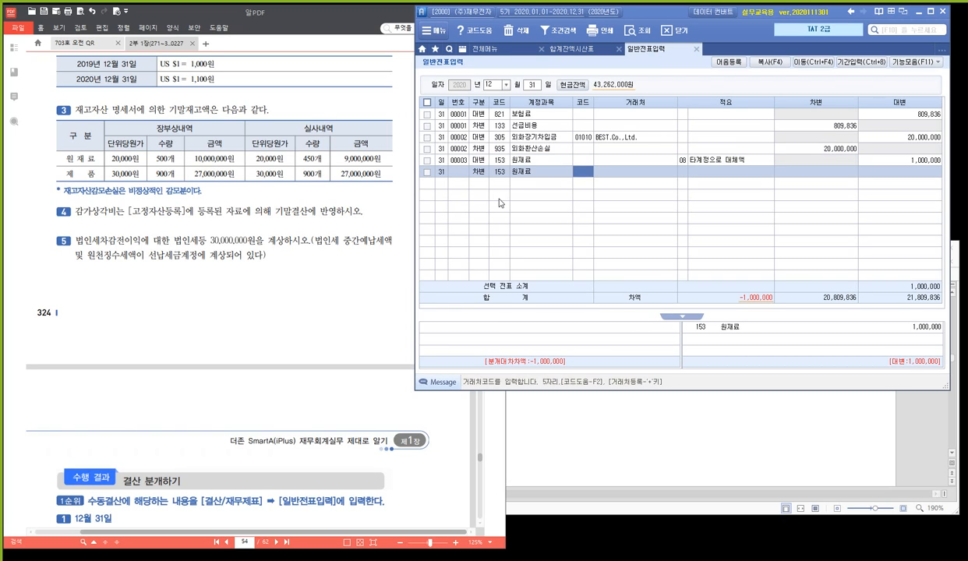
key("Left")
type("재고")
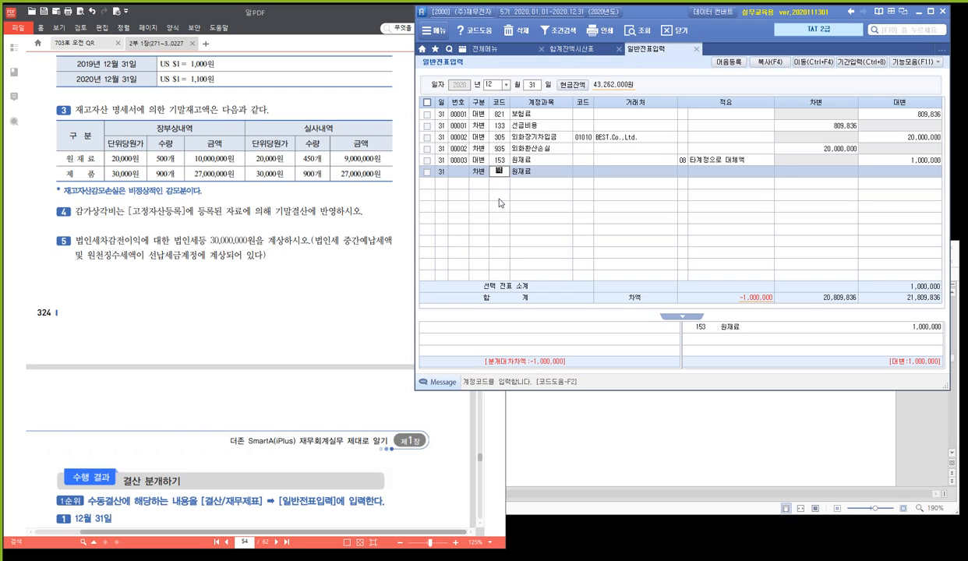
key("Return")
key("Return")
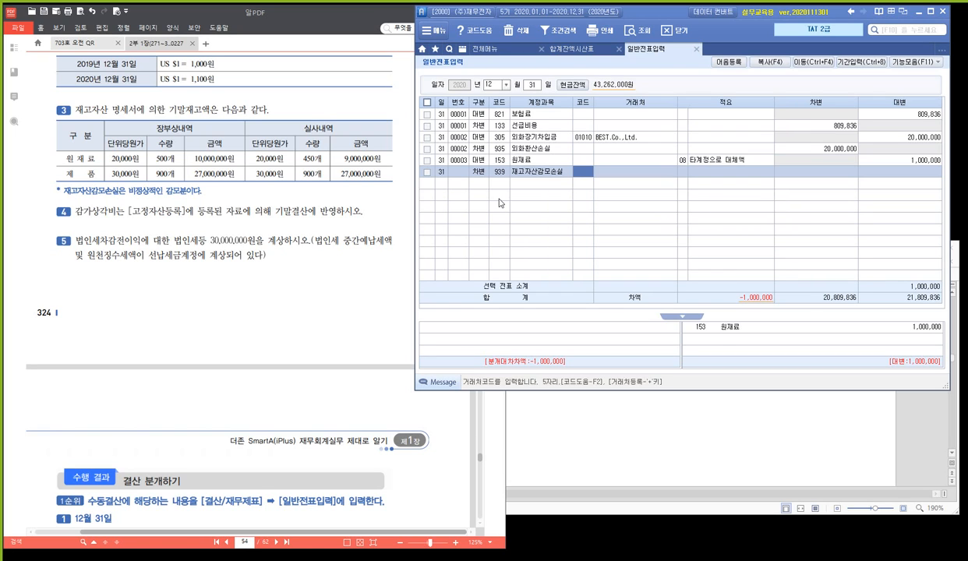
key("Return")
key("Return")
key("Return")
type("1000000")
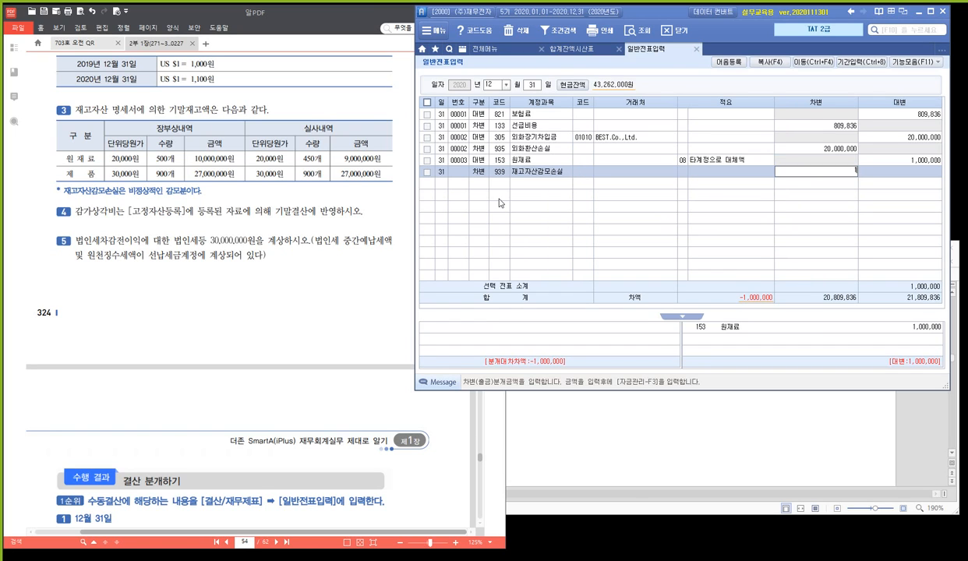
key("Return")
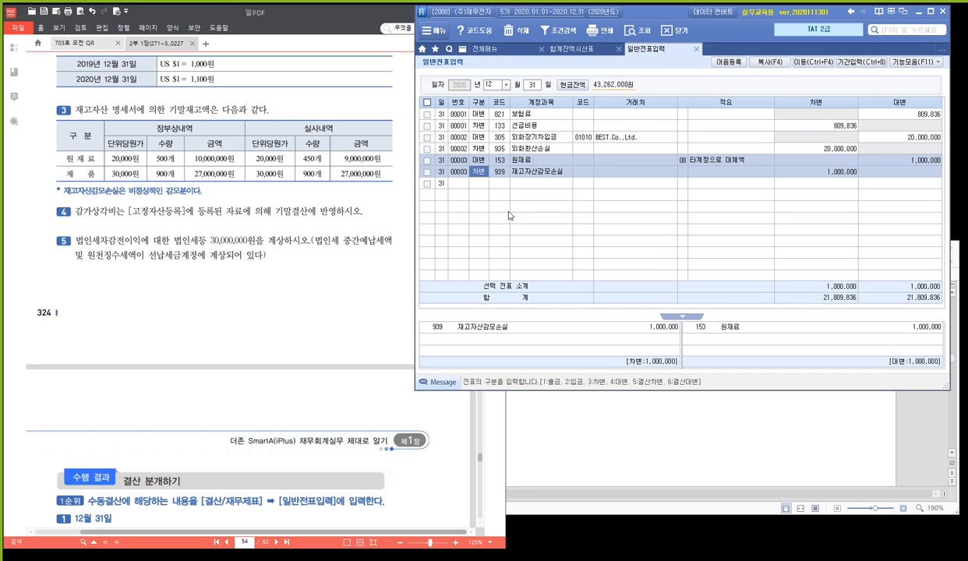
- Look up the debit balance of 선납세금 in the December 31 합계잔액시산표
left_click(275, 218)
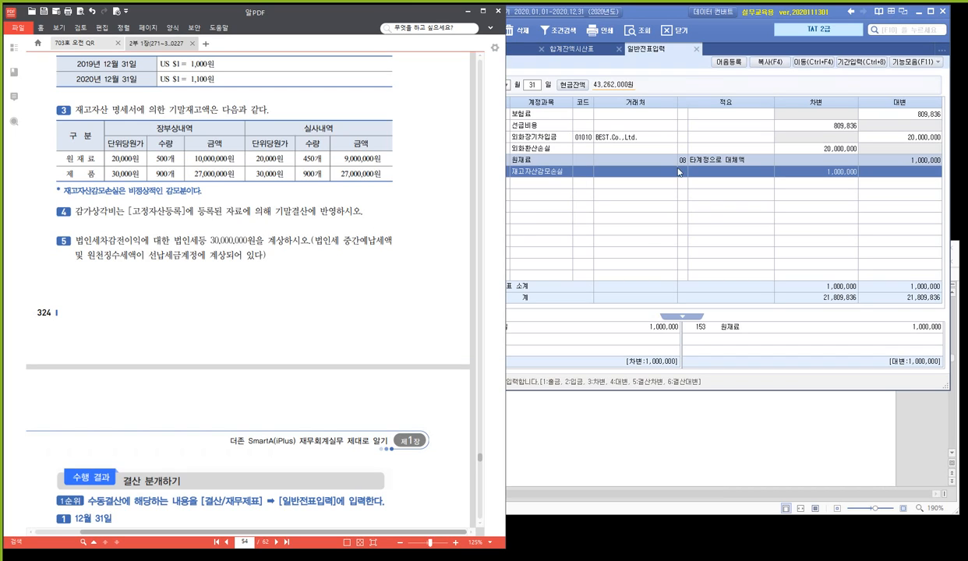
left_click(623, 235)
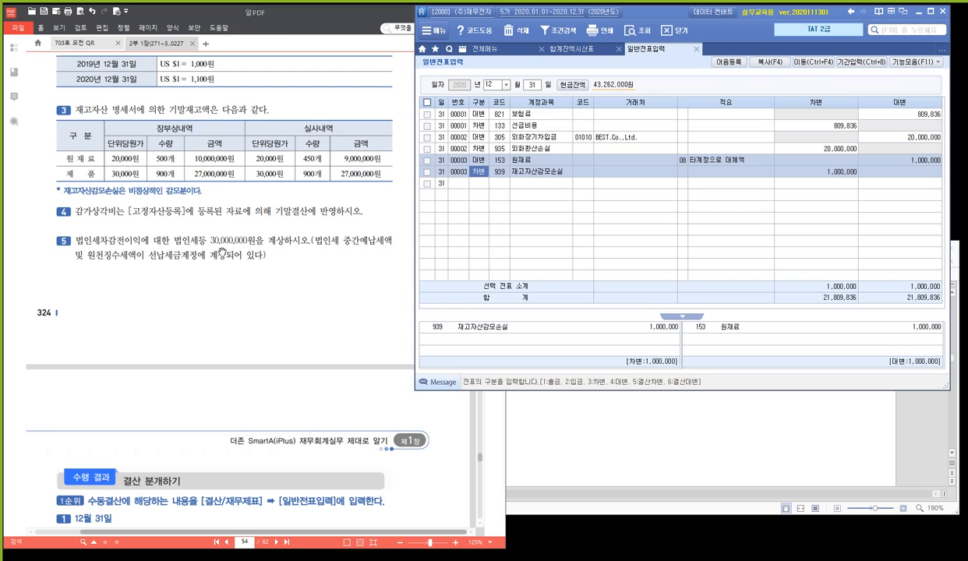
left_click(573, 49)
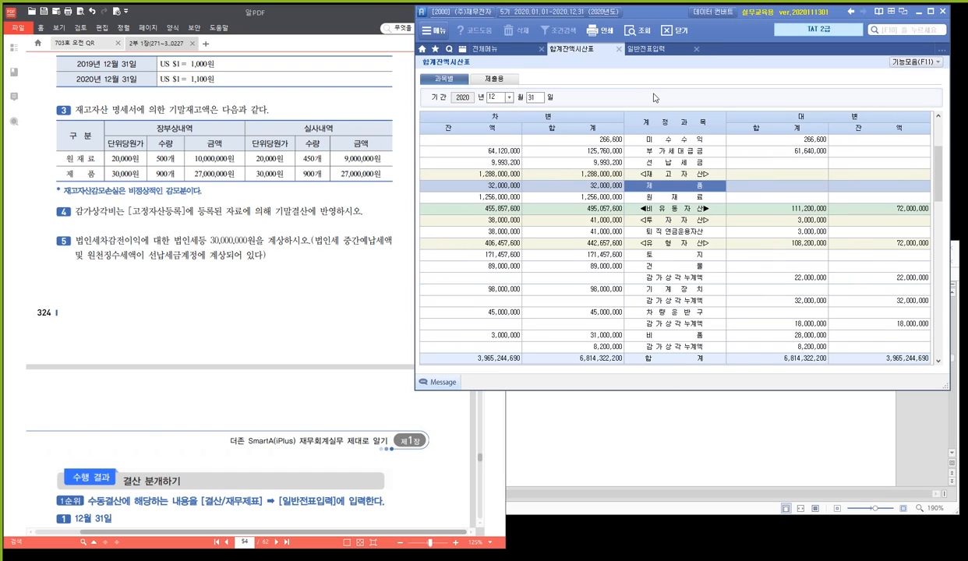
left_click(495, 165)
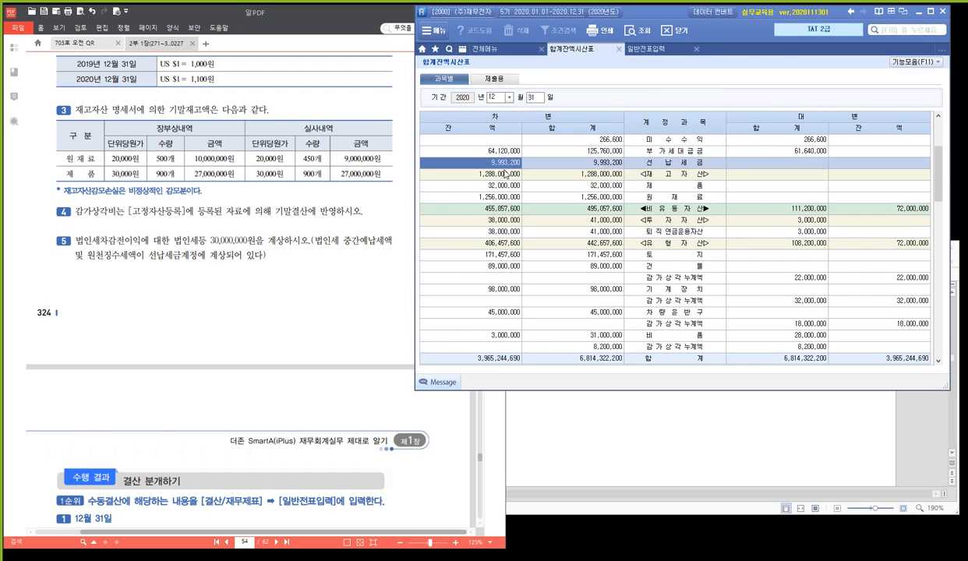
key("ctrl")
key("ctrl")
scroll(511, 179, "up", 3)
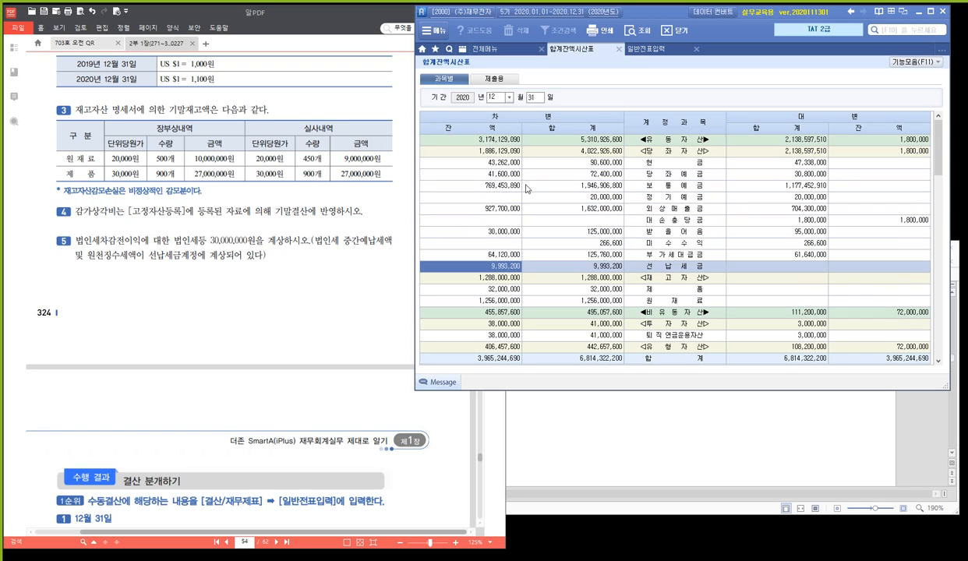
left_click(651, 263)
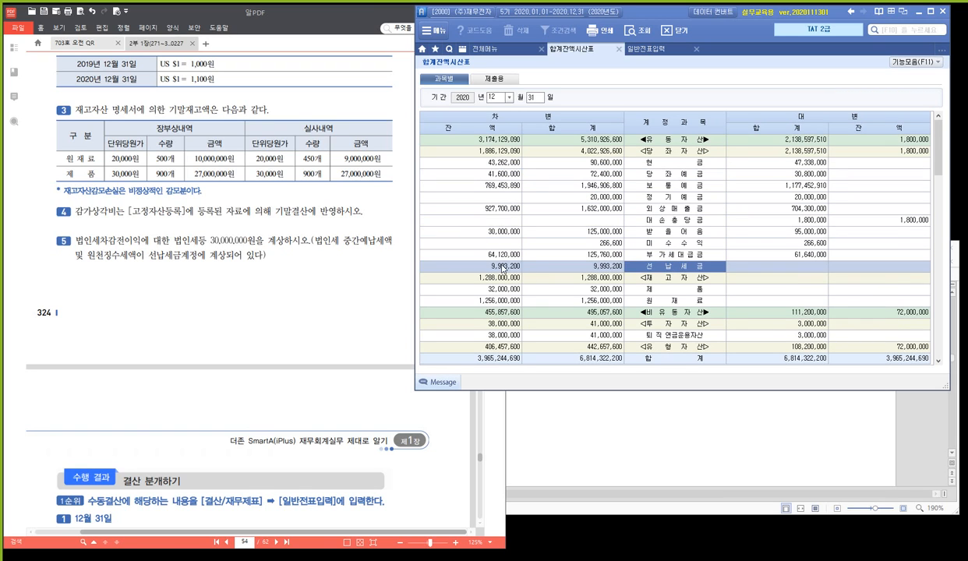
left_click(490, 262)
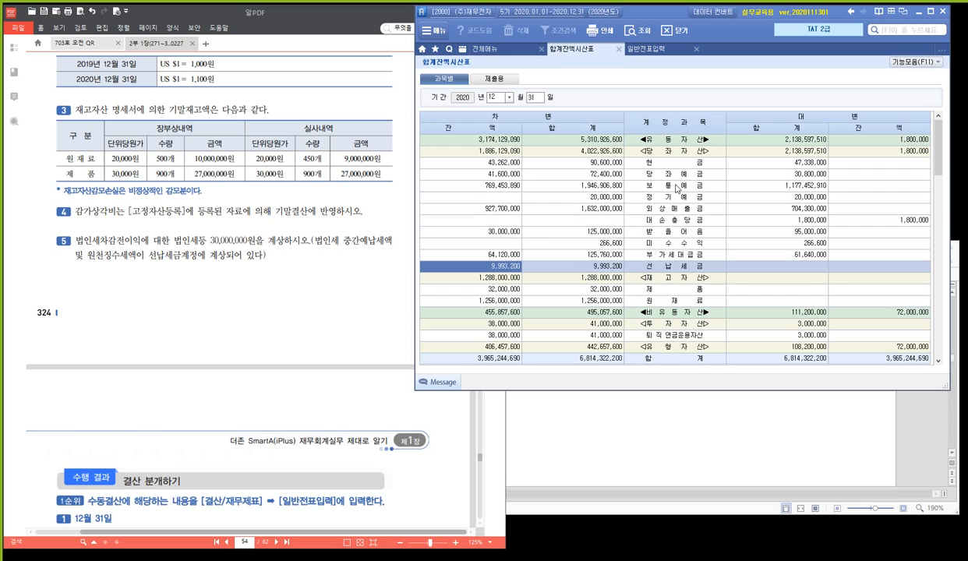
- In the December 31 voucher entry, add a credit to 136 선납세금 for 9,993,200
left_click(629, 49)
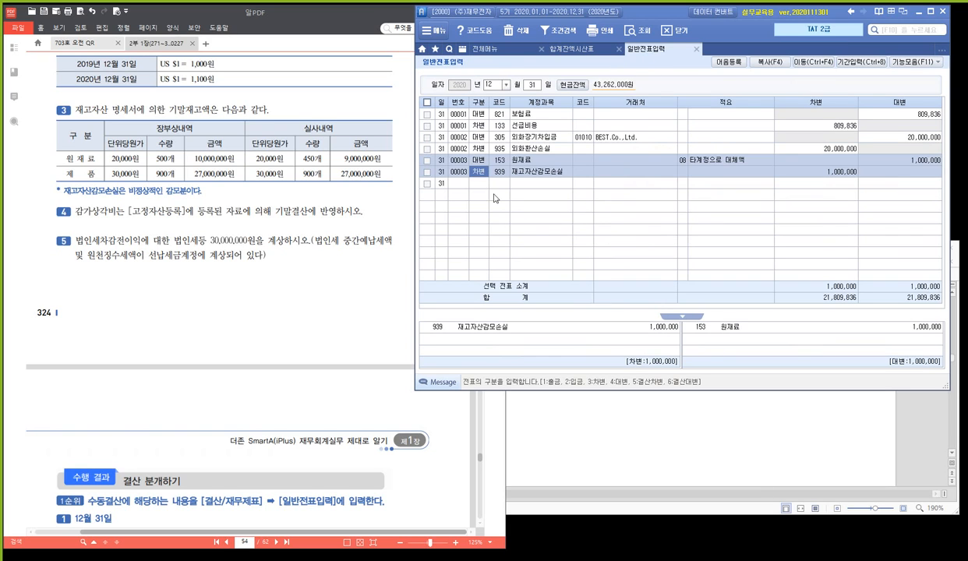
type("4136")
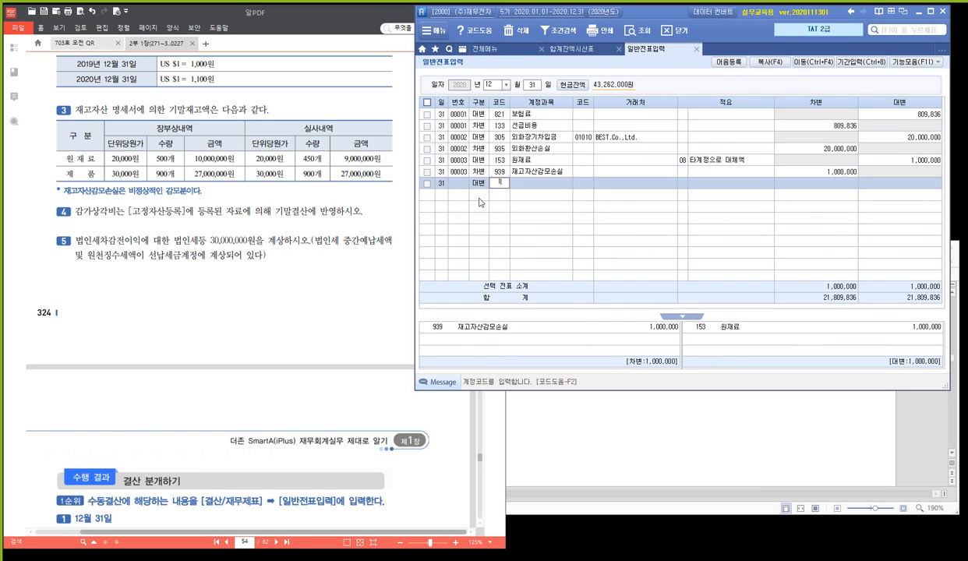
key("Return")
key("Return")
key("Return")
type("9993200")
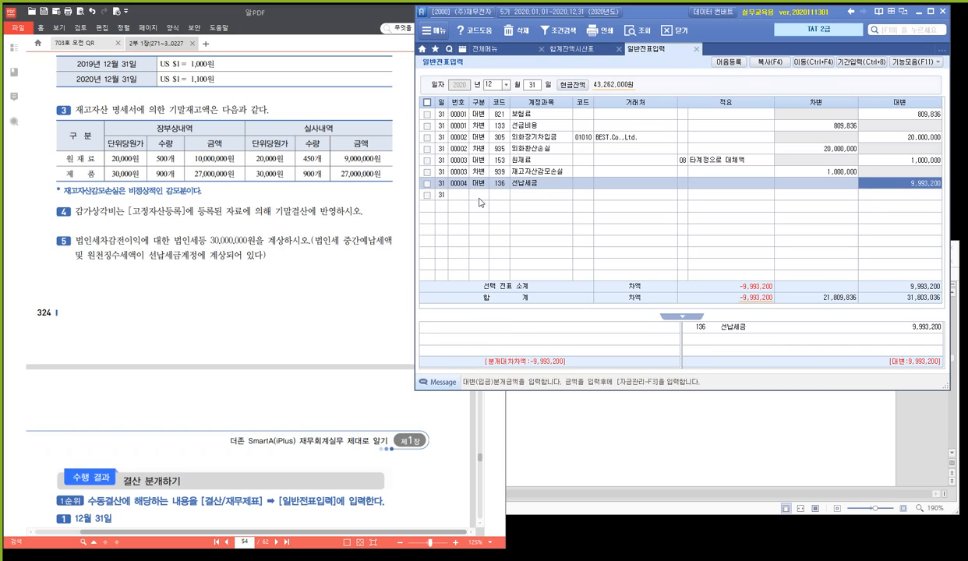
key("Return")
- Complete the prepaid tax transfer with a debit to 998 법인세등 for 9,993,200
type("998")
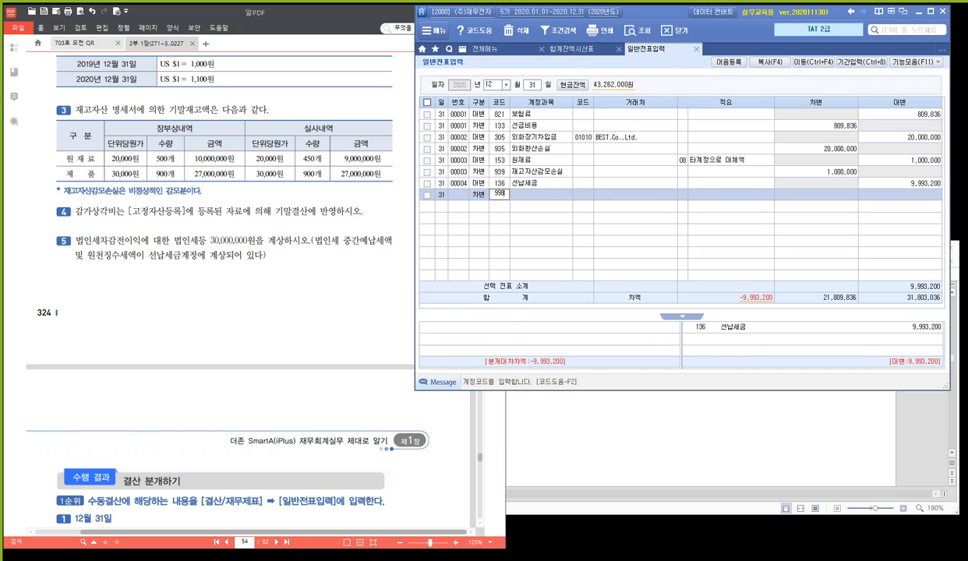
key("Return")
key("Return")
key("Return")
left_click(480, 197)
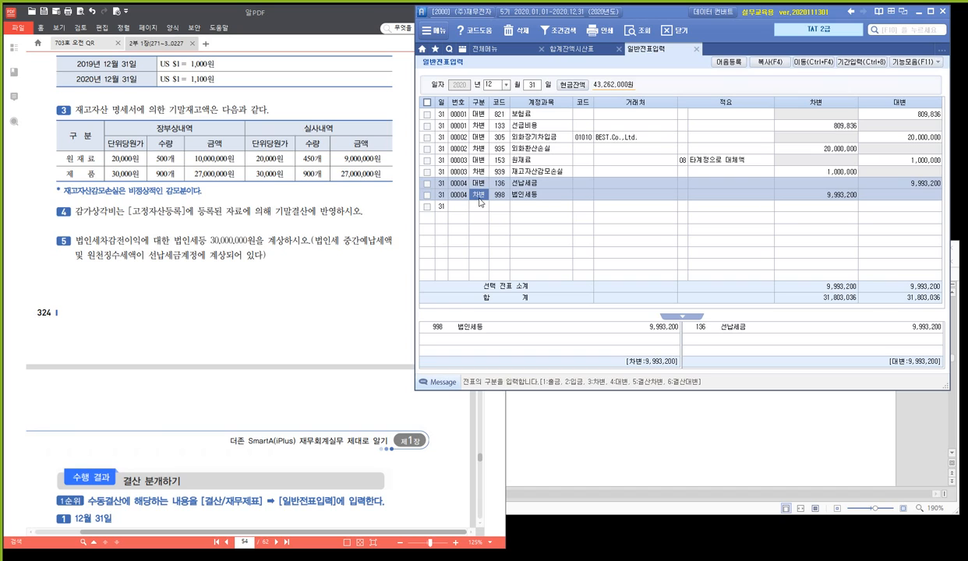
- Close the voucher entry and trial balance, and open 결산자료입력
left_click(699, 50)
left_click(620, 49)
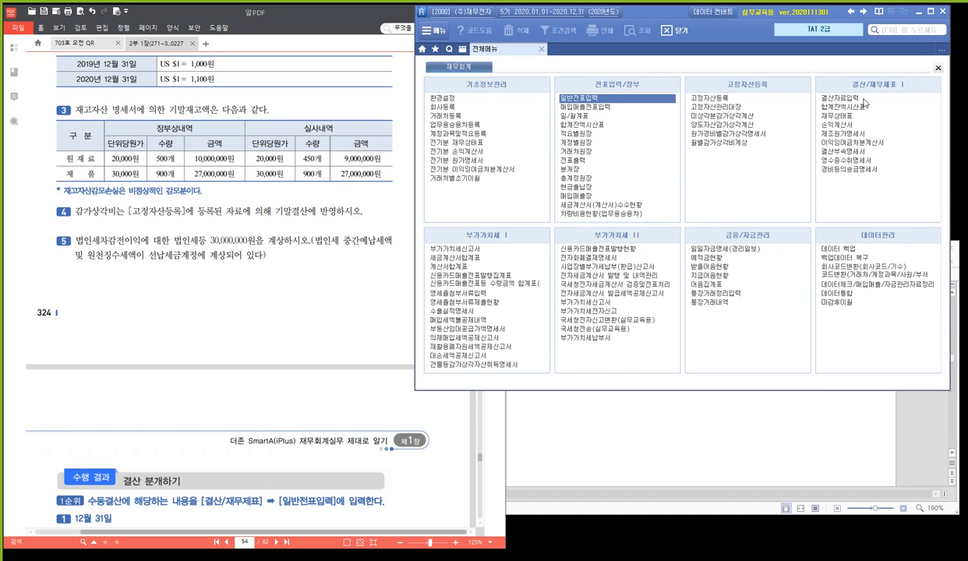
key("ctrl")
key("ctrl")
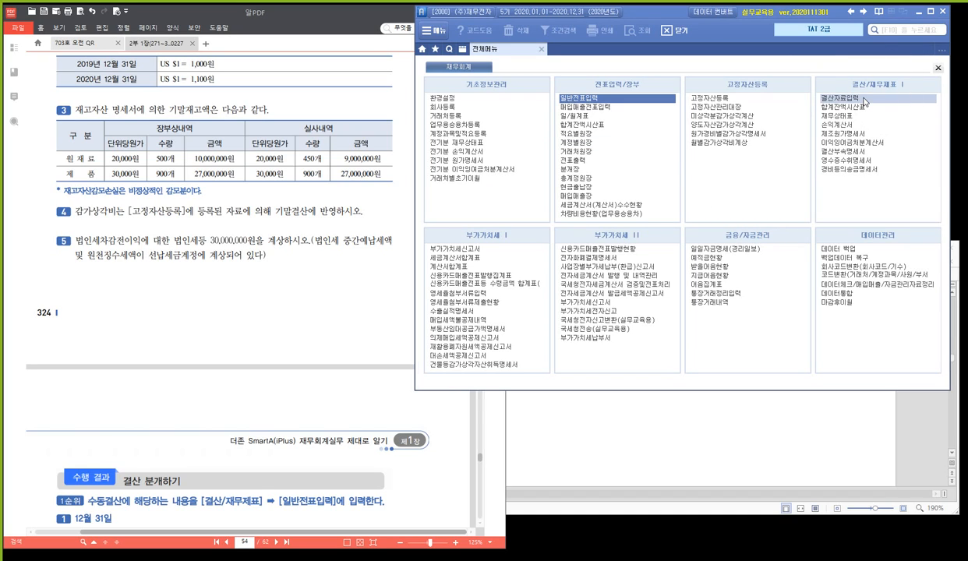
key("ctrl")
key("ctrl")
key("ctrl")
key("ctrl")
key("ctrl")
left_click(863, 99)
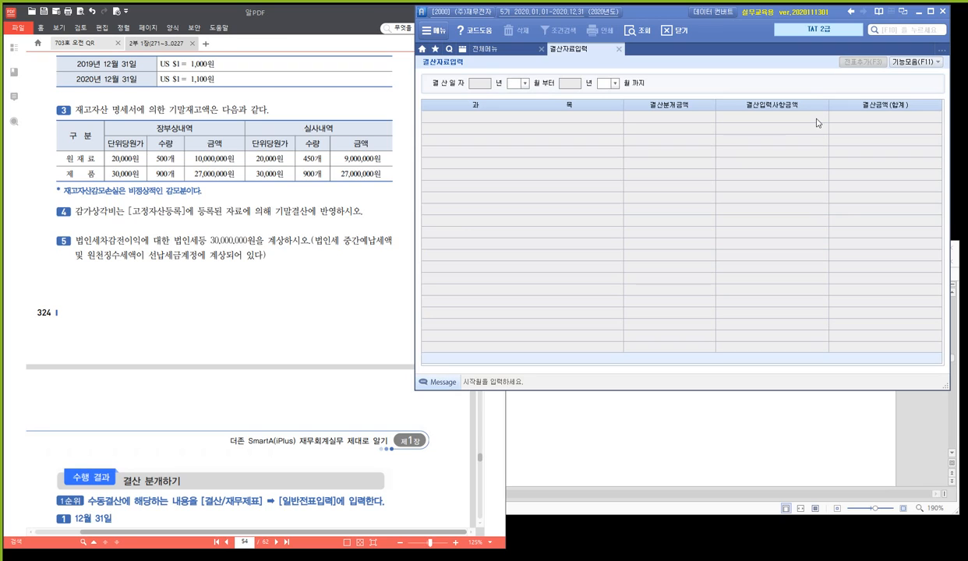
- Set the closing period from month 01 to month 12 of 2020 and load the previously entered data
type("1")
key("Return")
type("12")
key("Return")
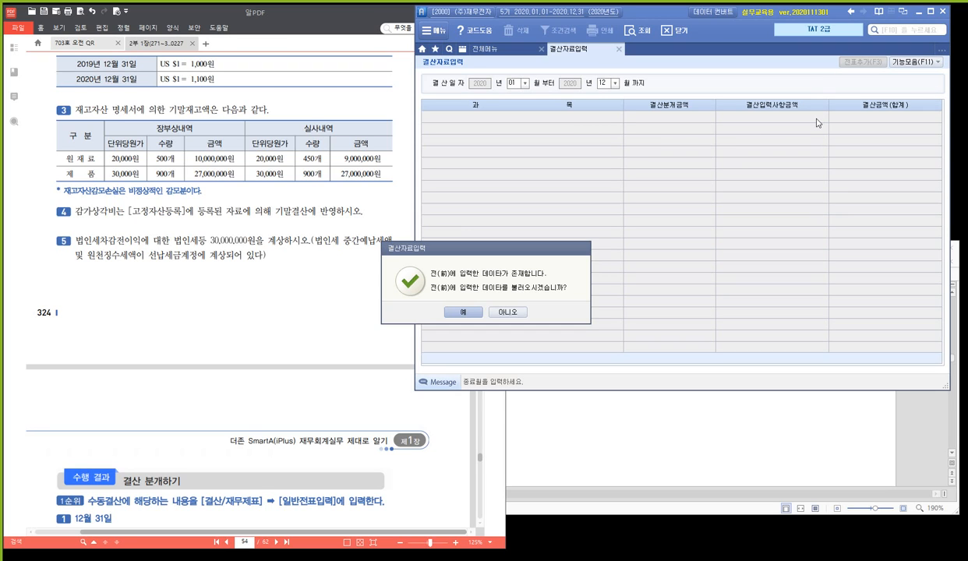
key("Return")
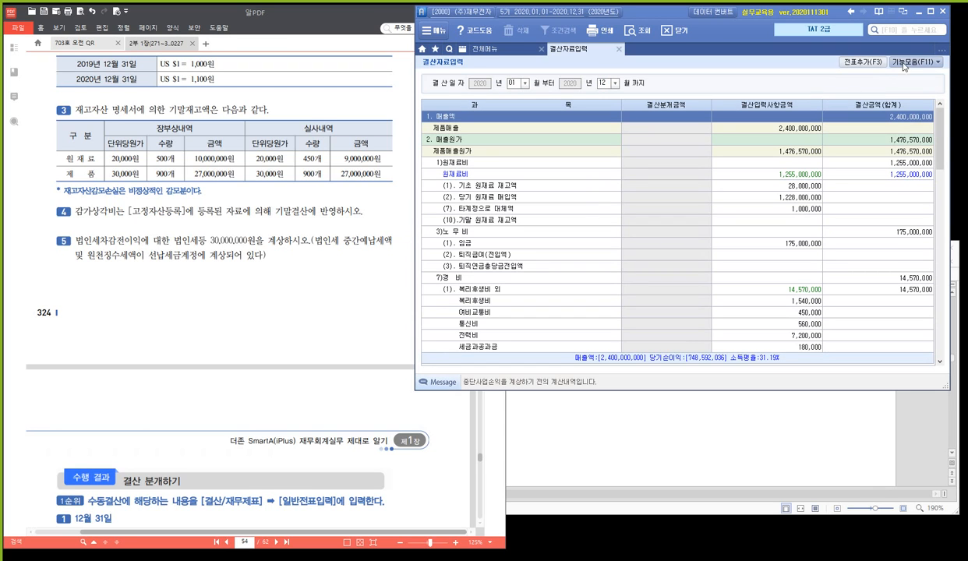
- Open the 매출원가 및 경비선택 settings and delete the existing 455 제품매출원가 row
left_click(912, 62)
left_click(834, 92)
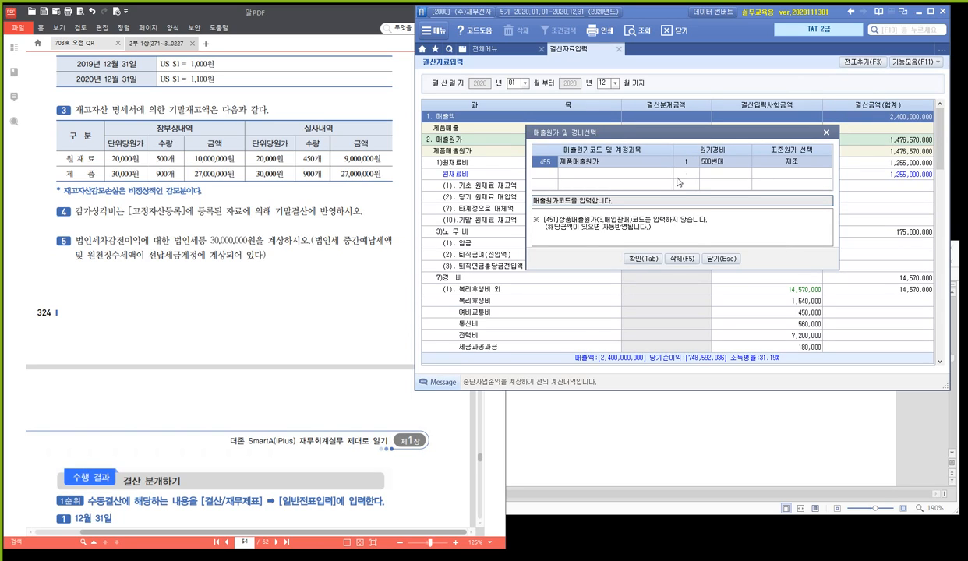
left_click(698, 258)
left_click(456, 304)
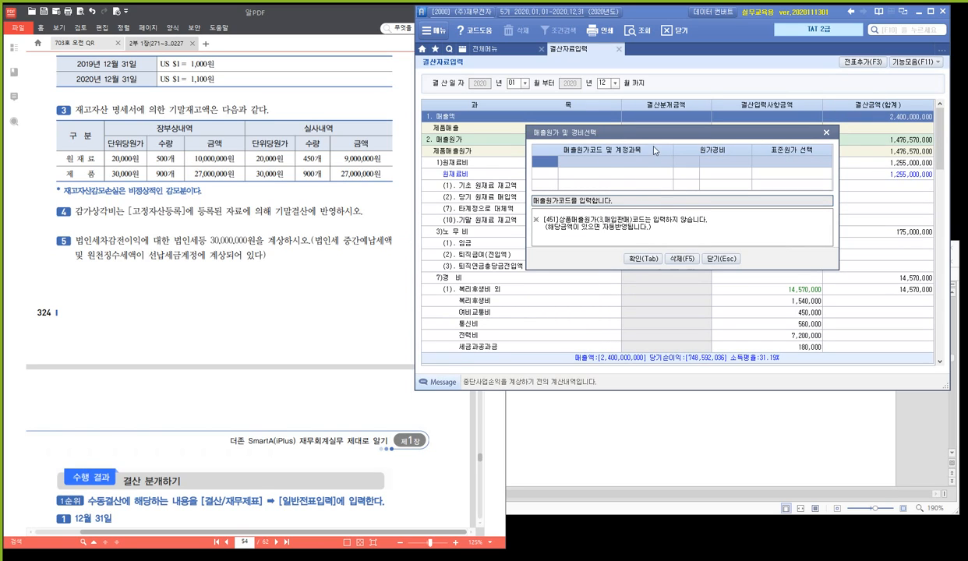
- Choose 455 제품매출원가 from the account code list as the cost-of-sales account in the empty first row
left_click_drag(653, 137, 652, 116)
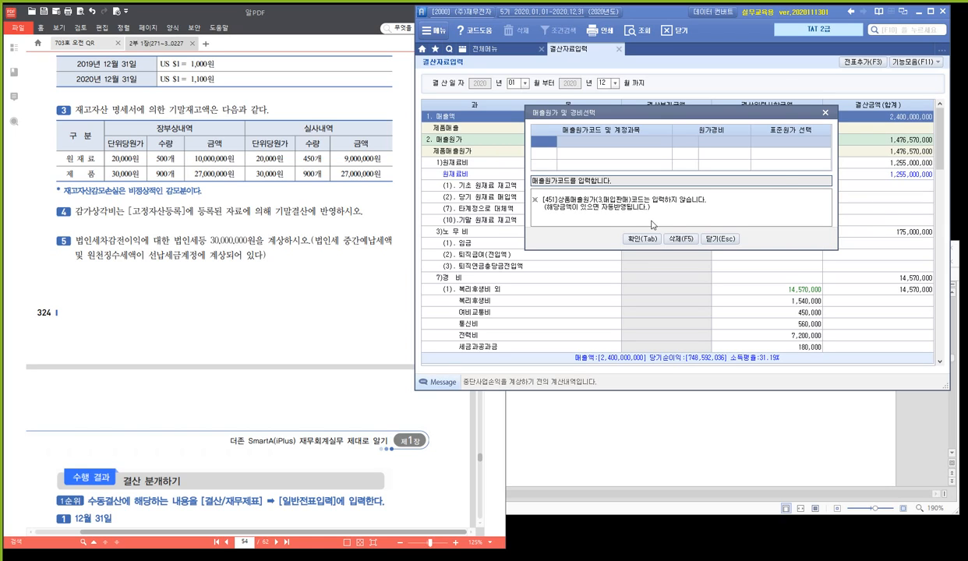
key("F2")
key("Down")
key("Down")
key("Down")
key("Down")
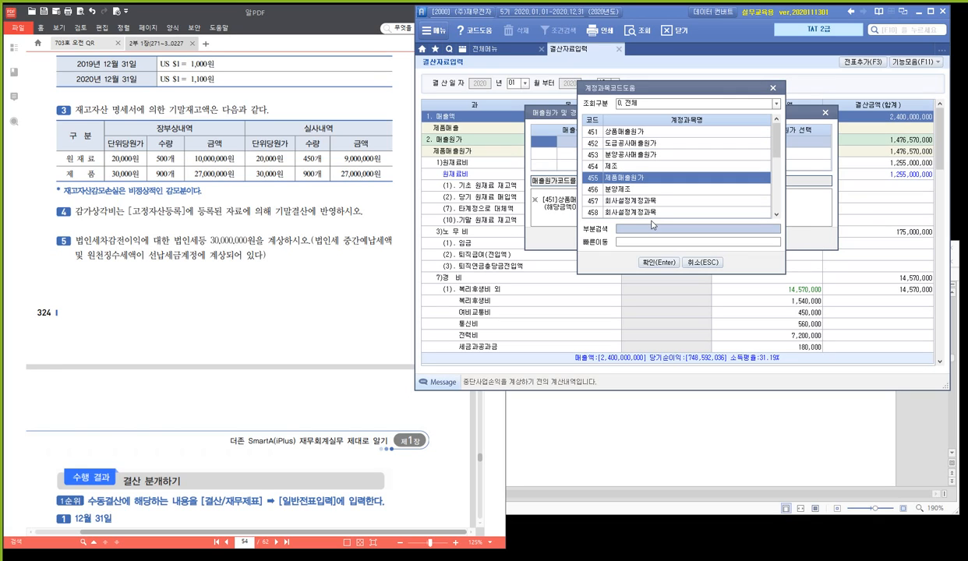
key("Return")
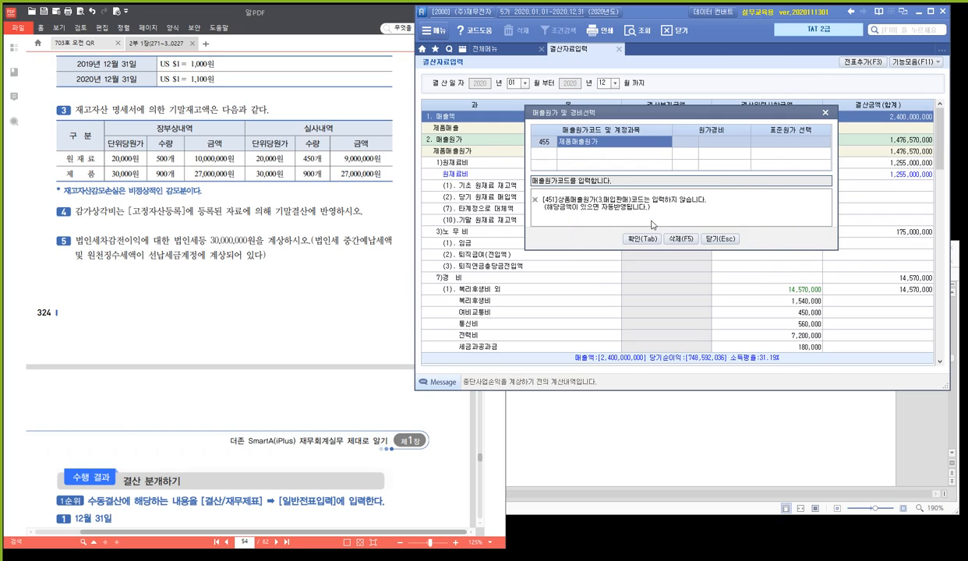
key("Return")
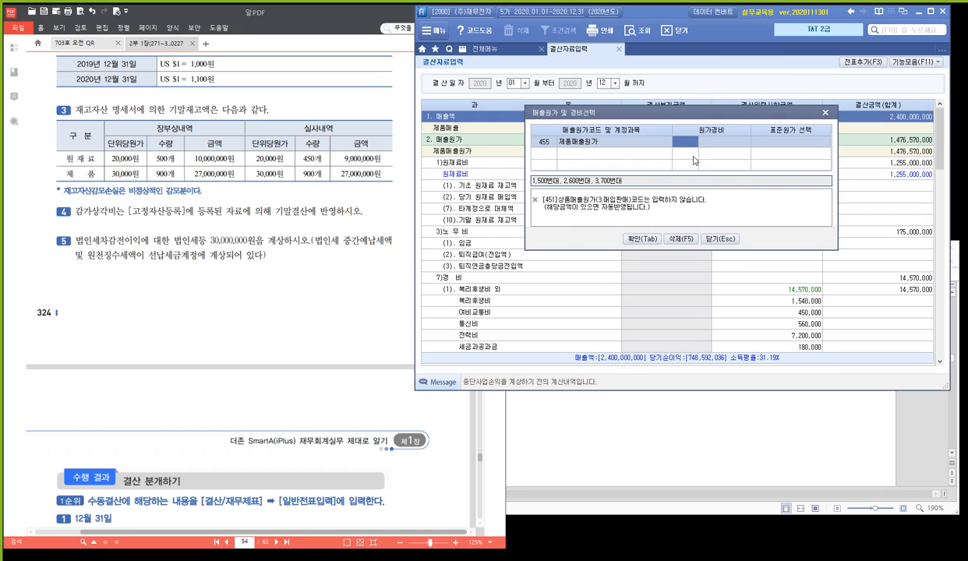
- Set the cost expense category of 제품매출원가 to 1, 500번대, with 제조 as the standard cost
left_click(547, 188)
left_click(533, 191)
left_click(539, 190)
type("1")
key("Return")
key("Return")
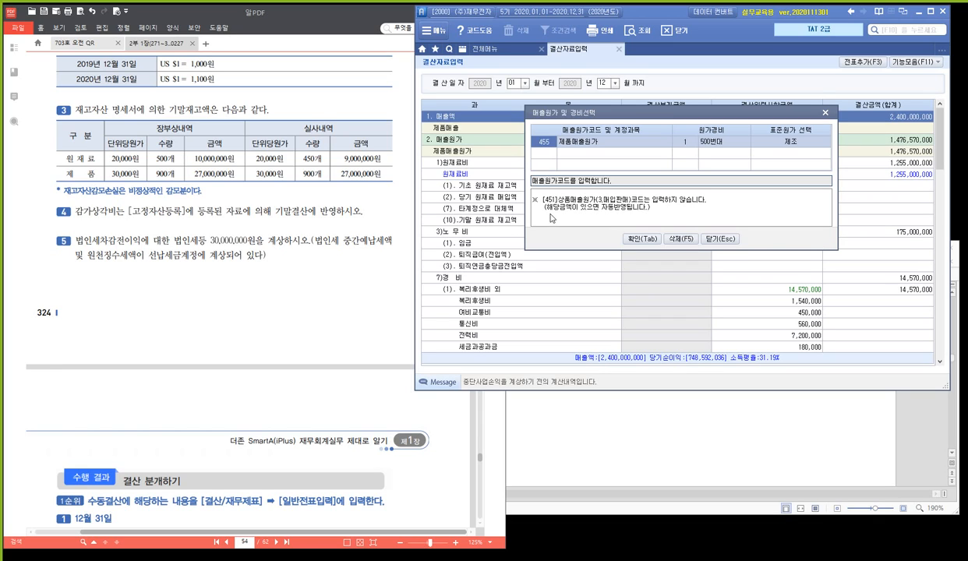
- Confirm the 매출원가 및 경비선택 settings and select the 제품매출원가 row in the closing data
left_click(642, 240)
left_click(510, 155)
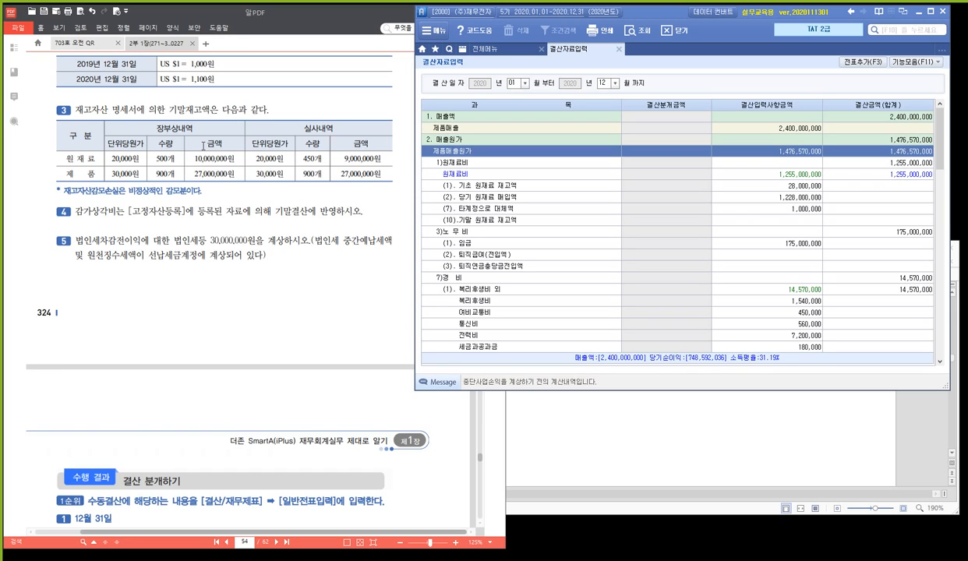
- Mark the 실사내역 amounts of 원재료 and 제품 with red boxes in the exercise PDF, and clear the marks
key("F2")
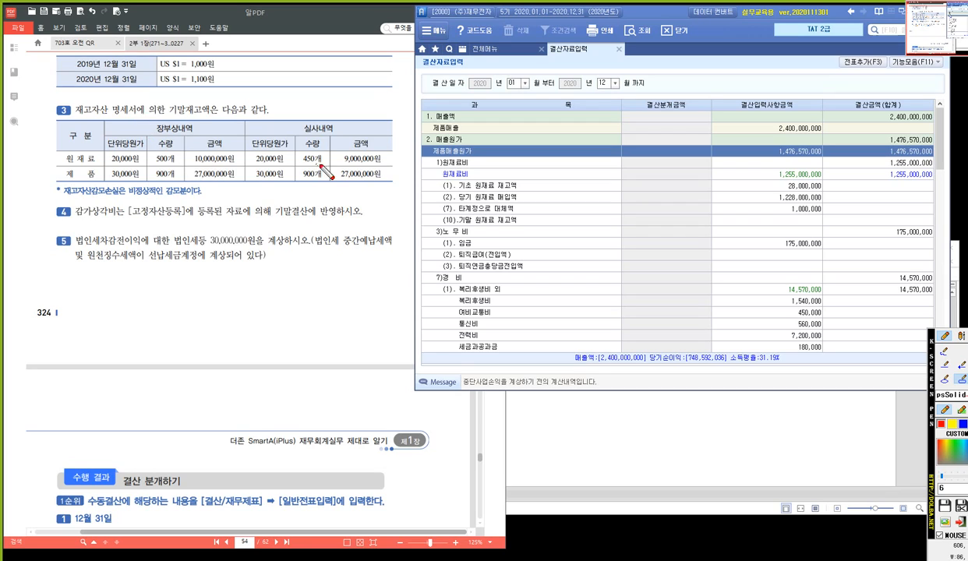
left_click_drag(334, 161, 393, 166)
left_click_drag(331, 167, 394, 182)
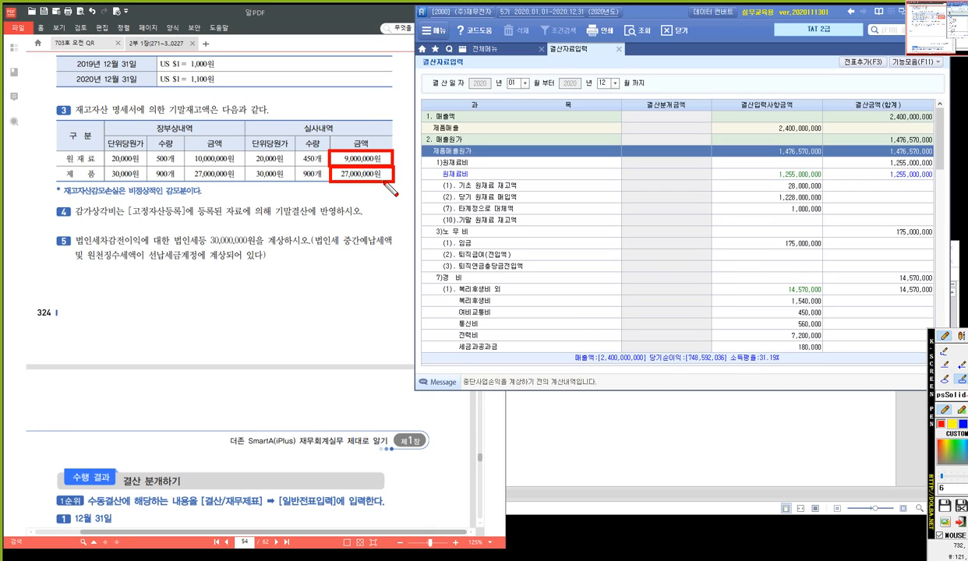
key("ctrl")
key("ctrl")
key("ctrl")
key("Escape")
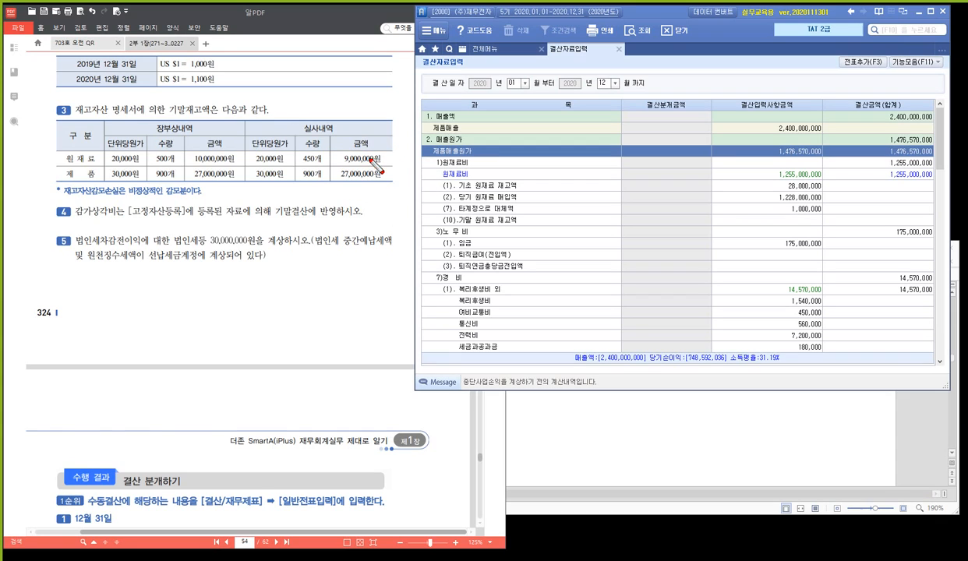
- Enter 9,000,000 as the ending raw material inventory, 기말 원재료 재고액
left_click(796, 226)
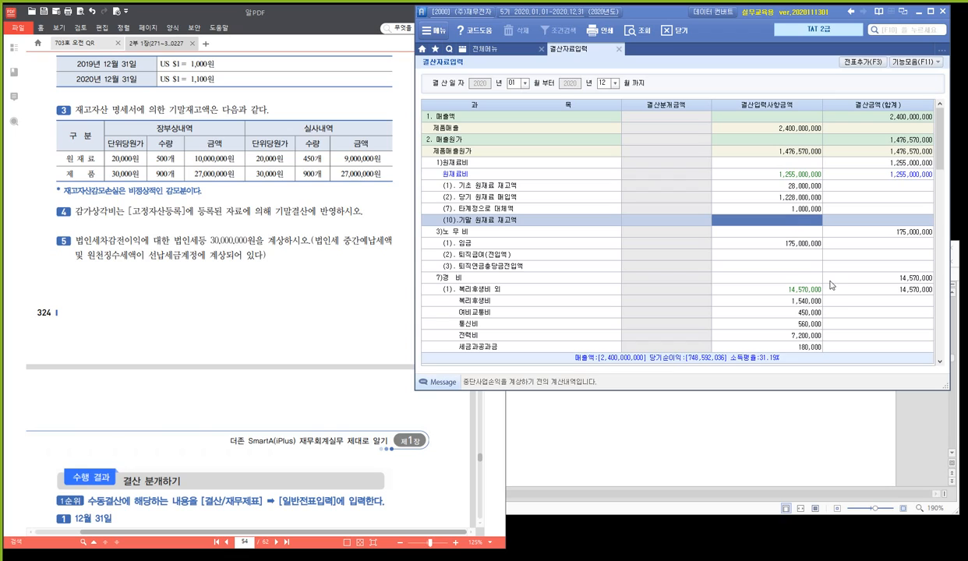
type("9000000")
key("Return")
- Enter 27,000,000 as the ending finished goods inventory, 기말 제품 재고액
scroll(811, 233, "down", 3)
scroll(810, 234, "down", 6)
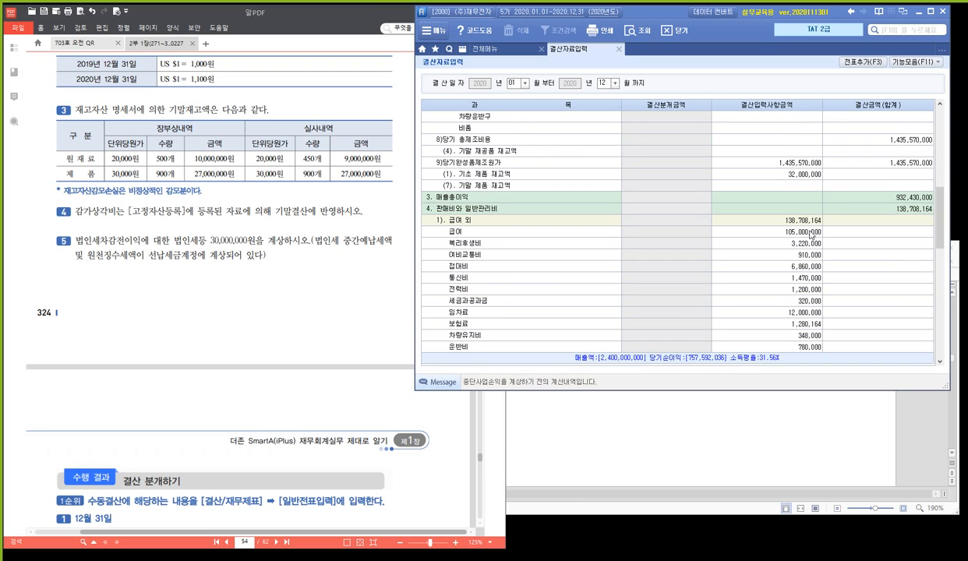
left_click(793, 186)
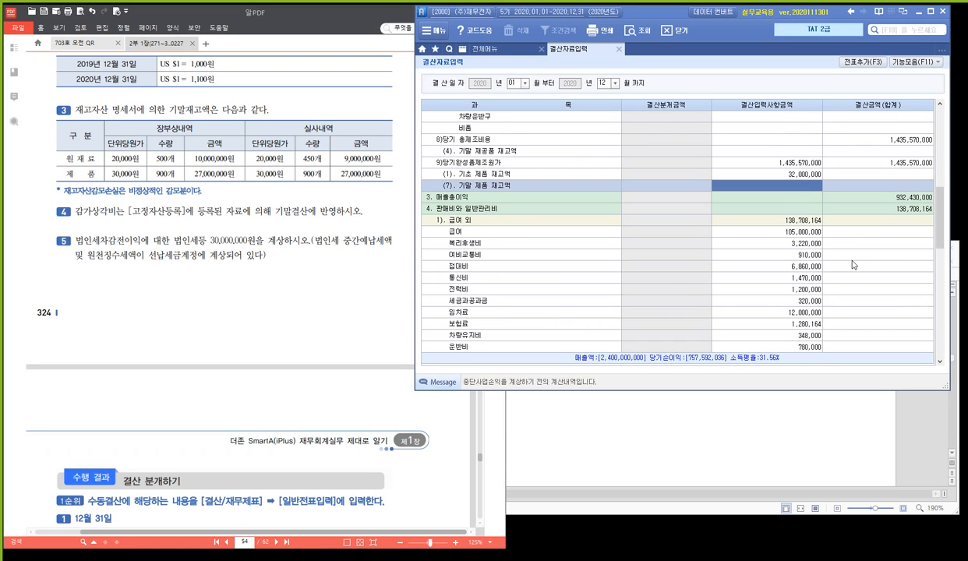
type("27000000")
key("Return")
- Open 감가상각반영, check the 유형자산 and 무형자산 entries, and reflect their monthly depreciation in the closing data
left_click(926, 64)
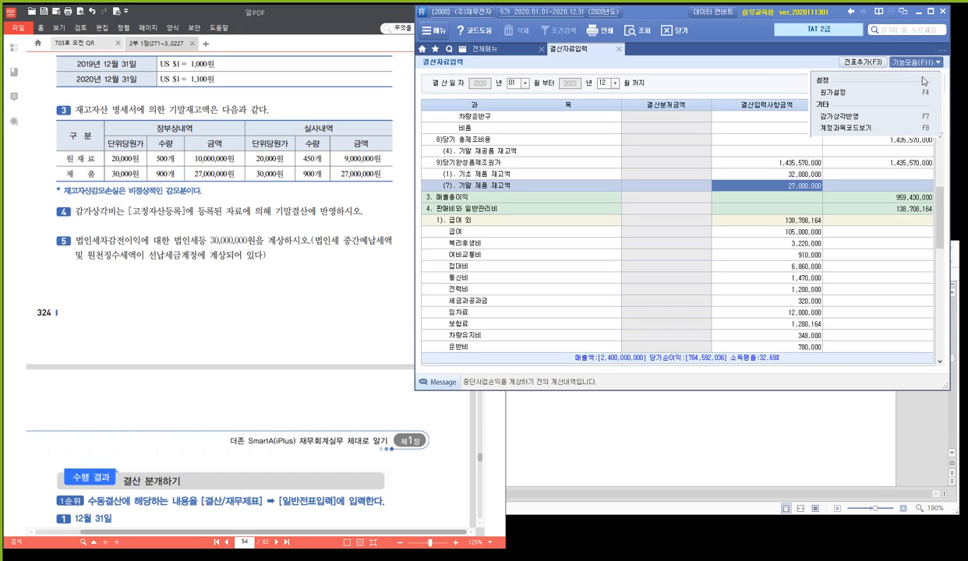
left_click(907, 123)
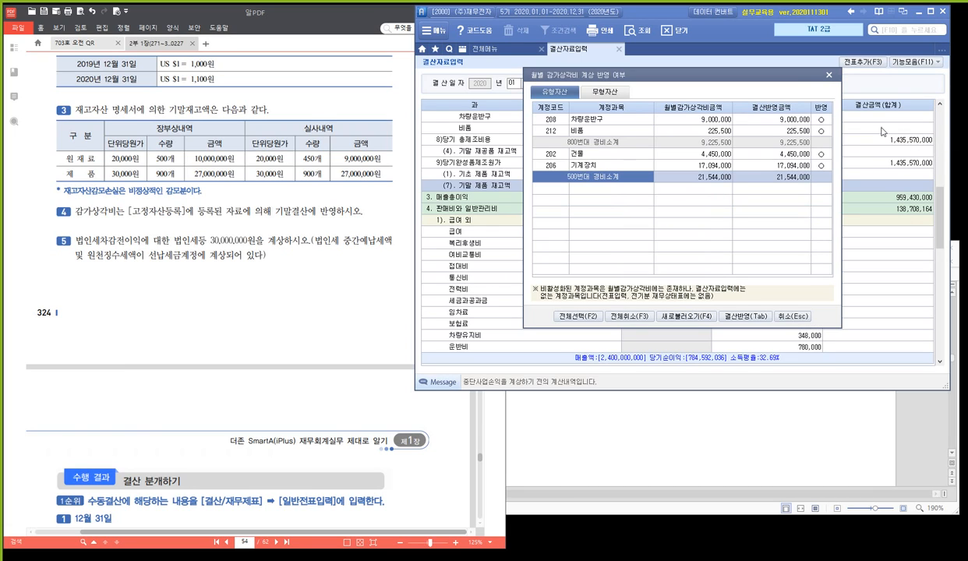
left_click(575, 116)
left_click(576, 131)
left_click(576, 154)
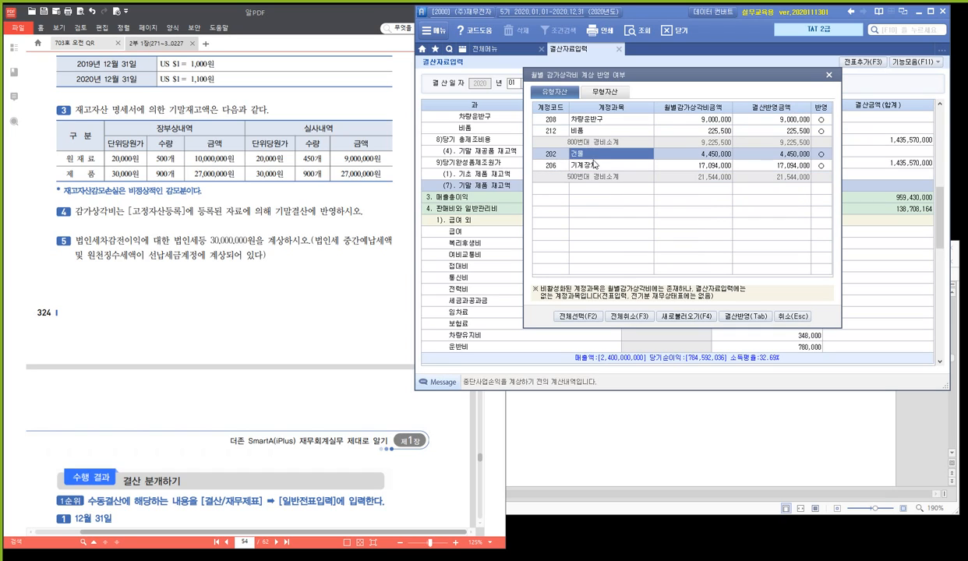
left_click(578, 164)
left_click(607, 95)
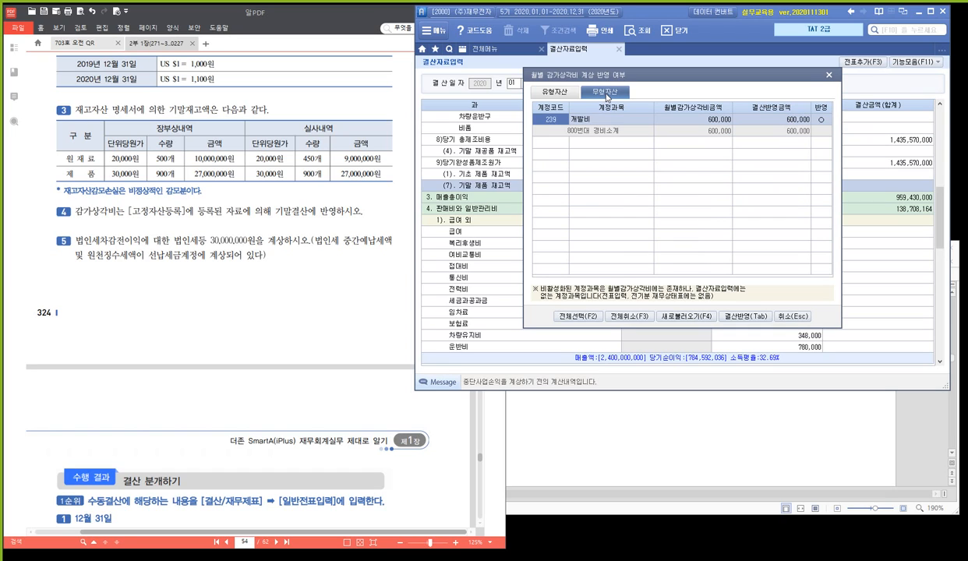
left_click(580, 119)
left_click(550, 94)
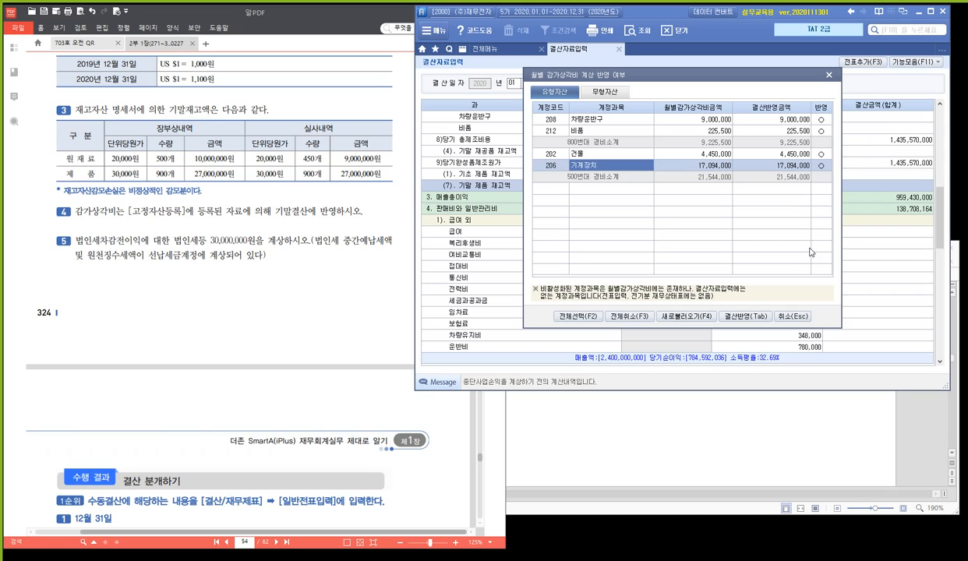
left_click(756, 317)
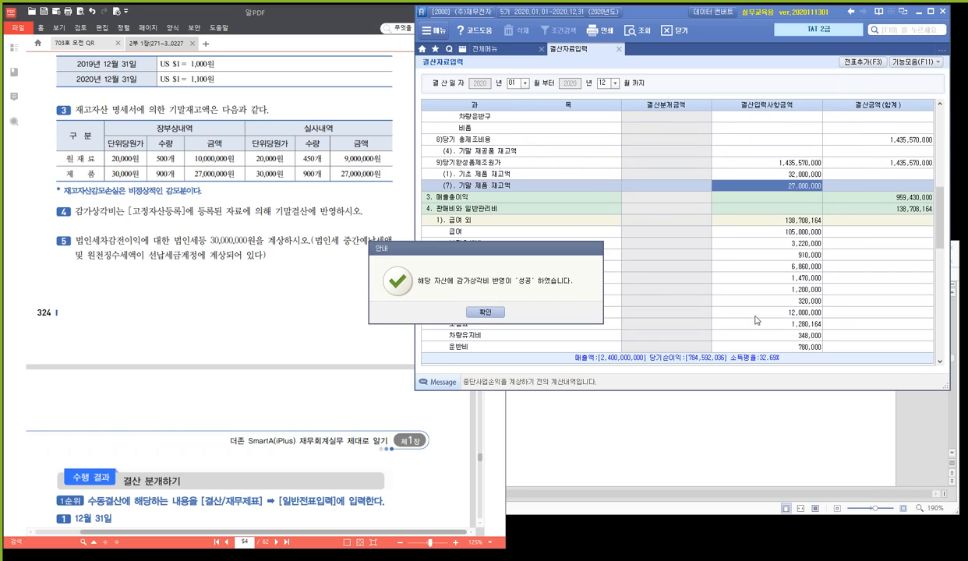
left_click(473, 304)
- Examine the reflected depreciation for 건물 and 기계장치 under manufacturing costs and 차량운반구 and 비품 under selling and administrative expenses
scroll(675, 241, "up", 3)
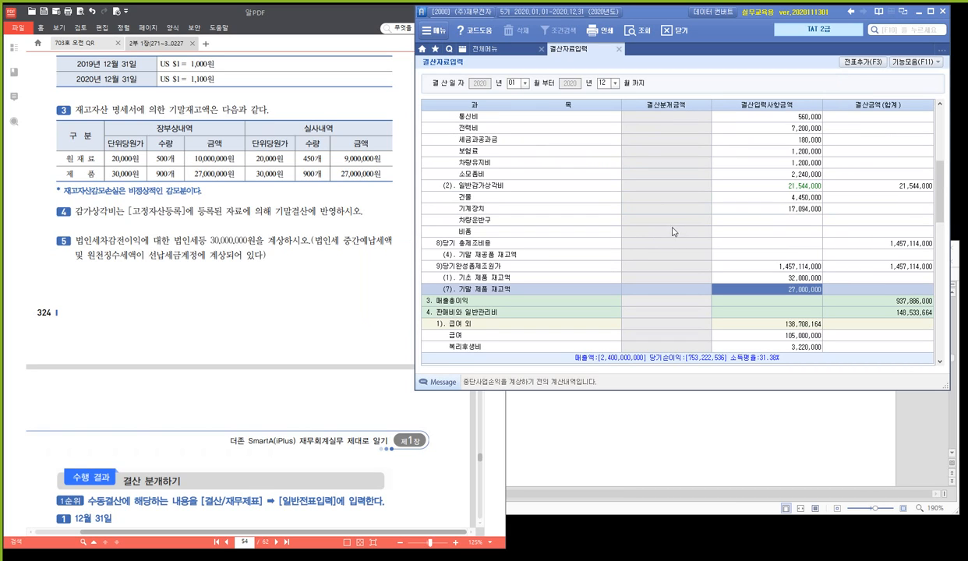
left_click(500, 187)
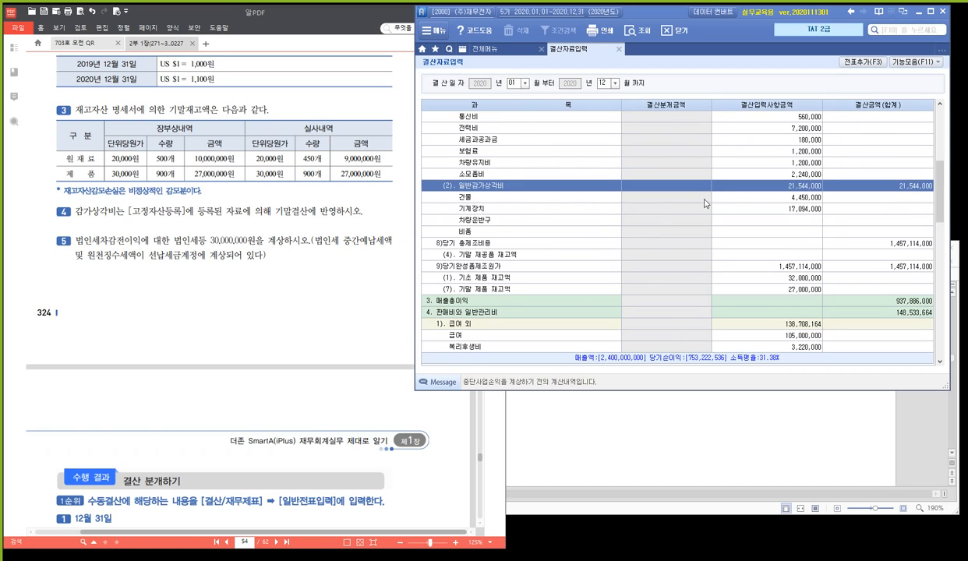
left_click(731, 197)
left_click(759, 210)
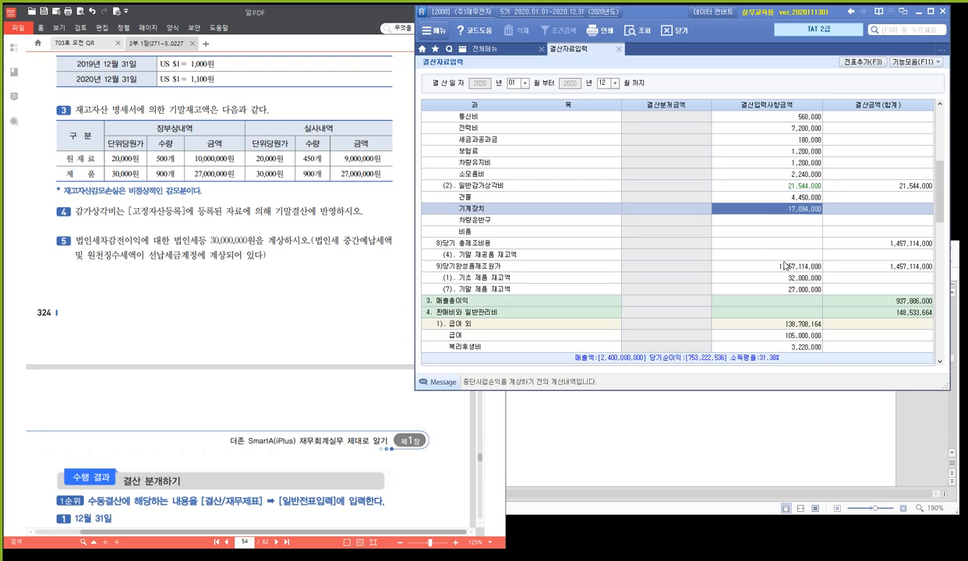
scroll(748, 261, "down", 9)
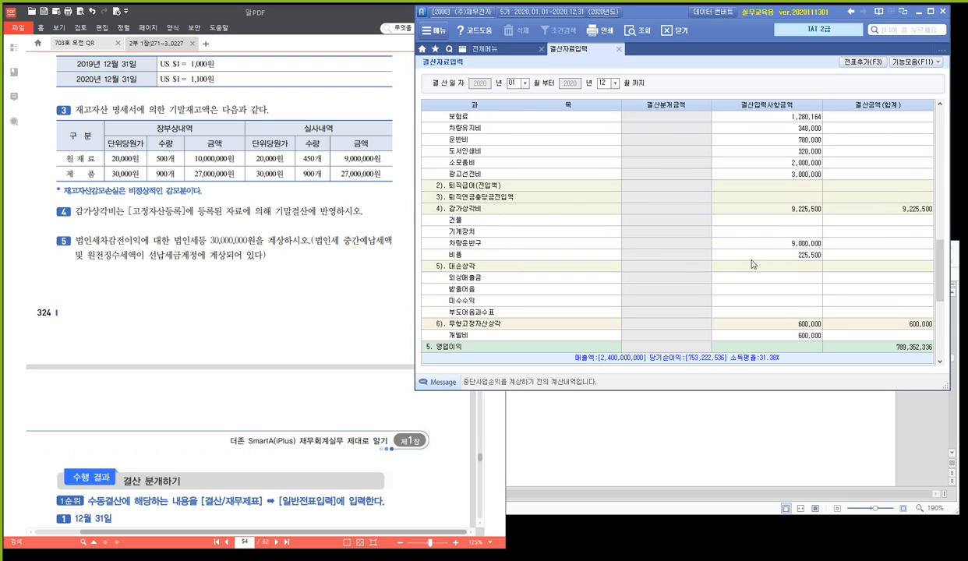
left_click(536, 209)
left_click(761, 242)
left_click(785, 255)
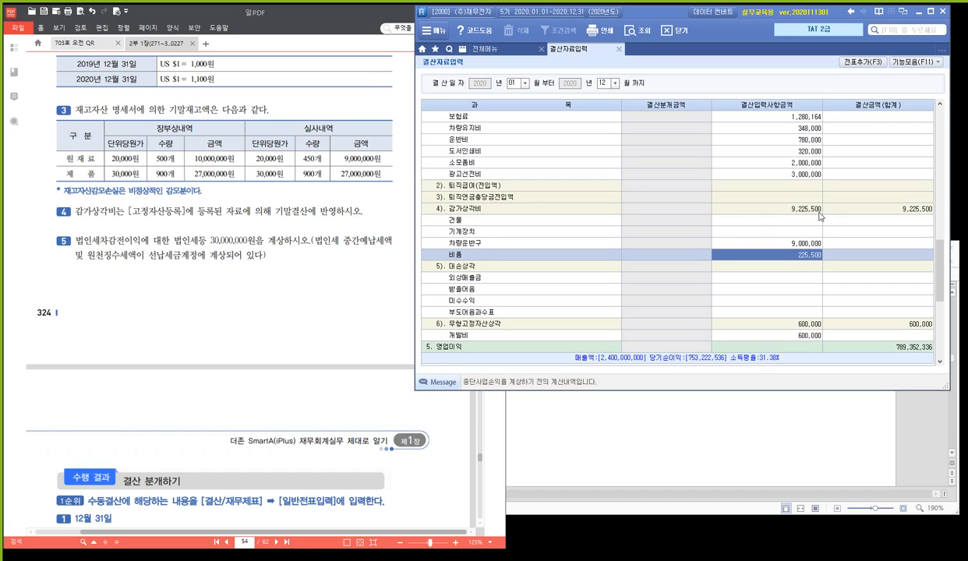
scroll(820, 217, "down", 6)
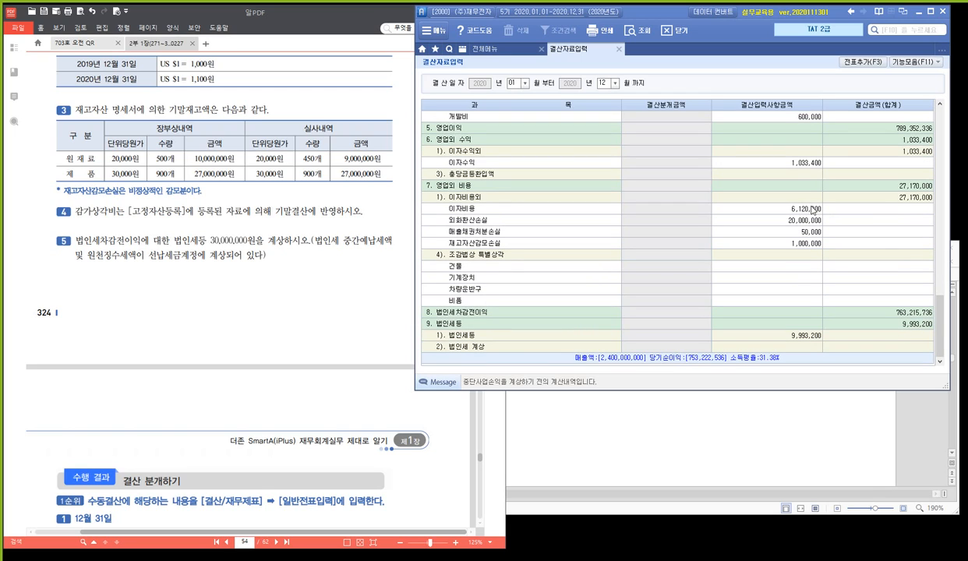
left_click(780, 335)
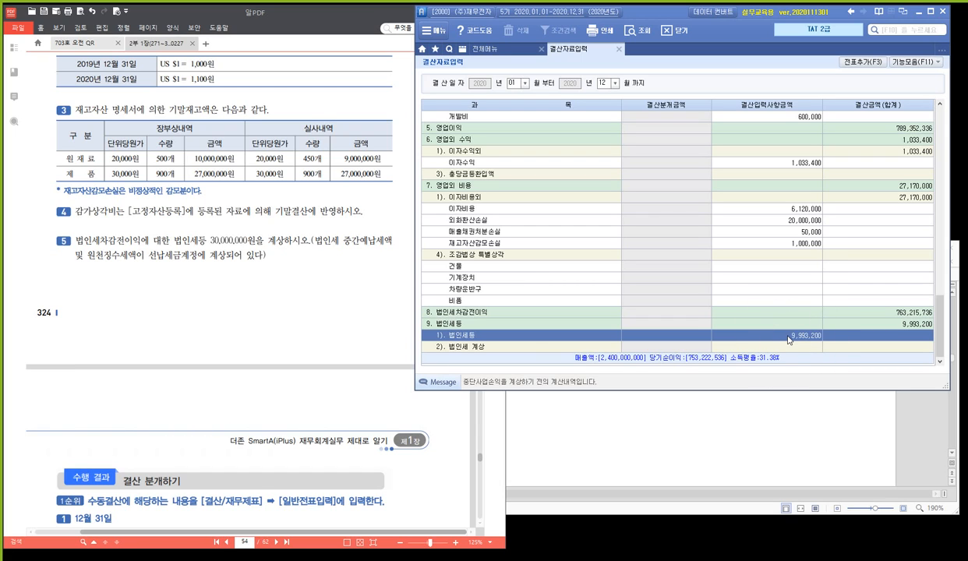
key("ctrl+q")
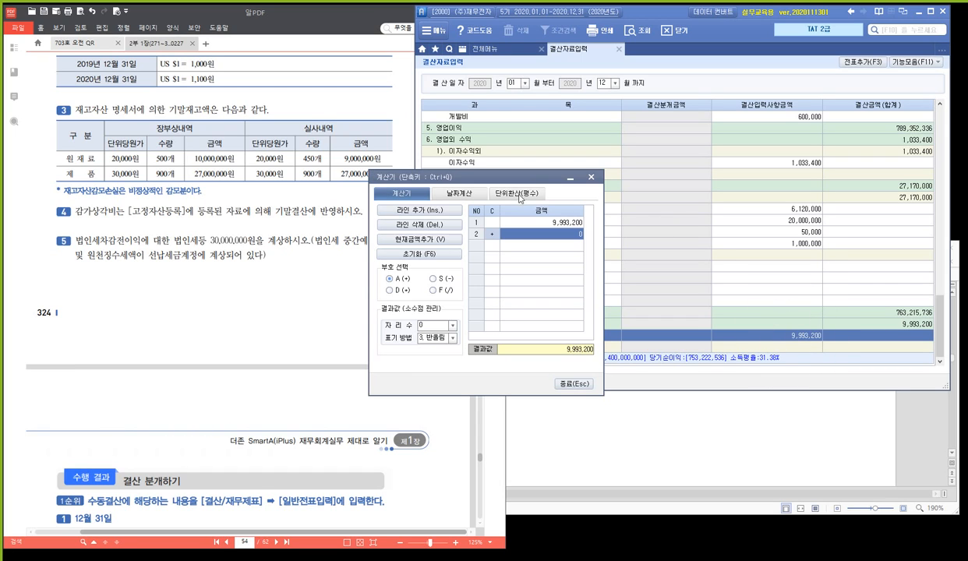
left_click_drag(506, 176, 575, 86)
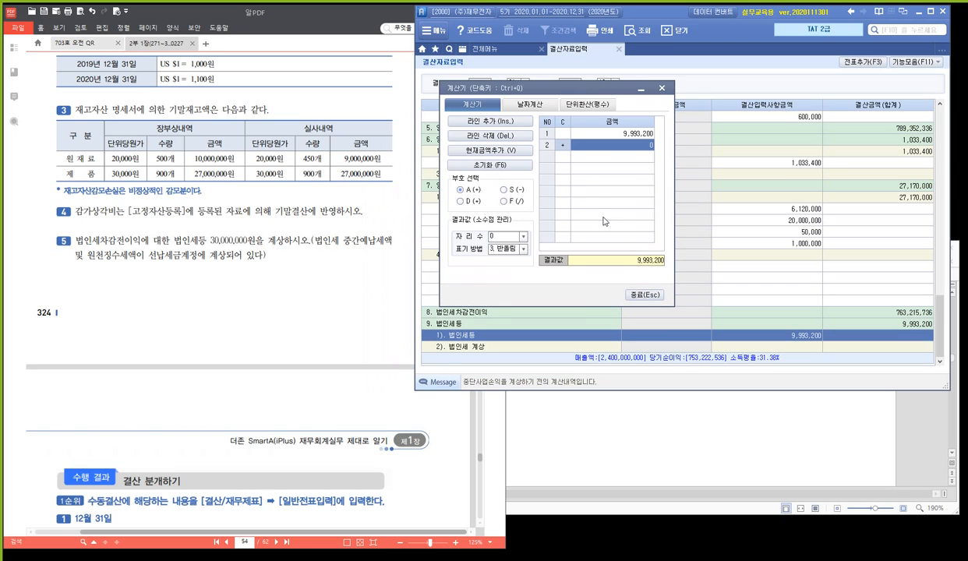
key("Up")
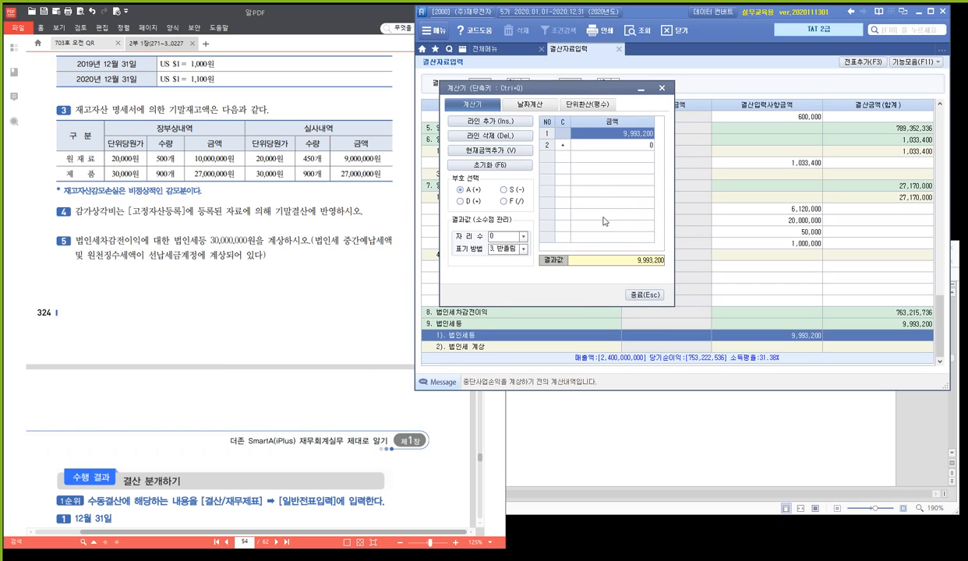
left_click(500, 138)
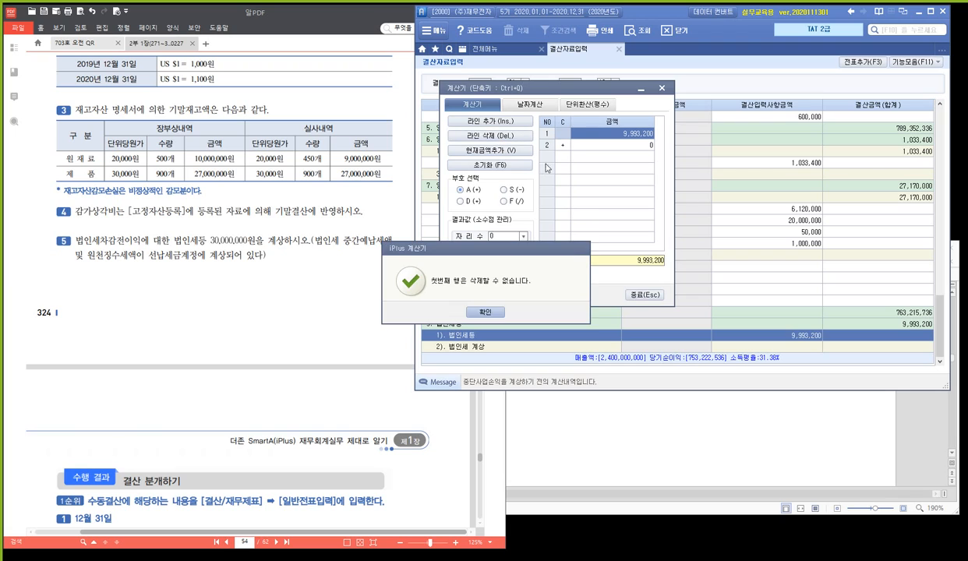
left_click(479, 303)
left_click(662, 89)
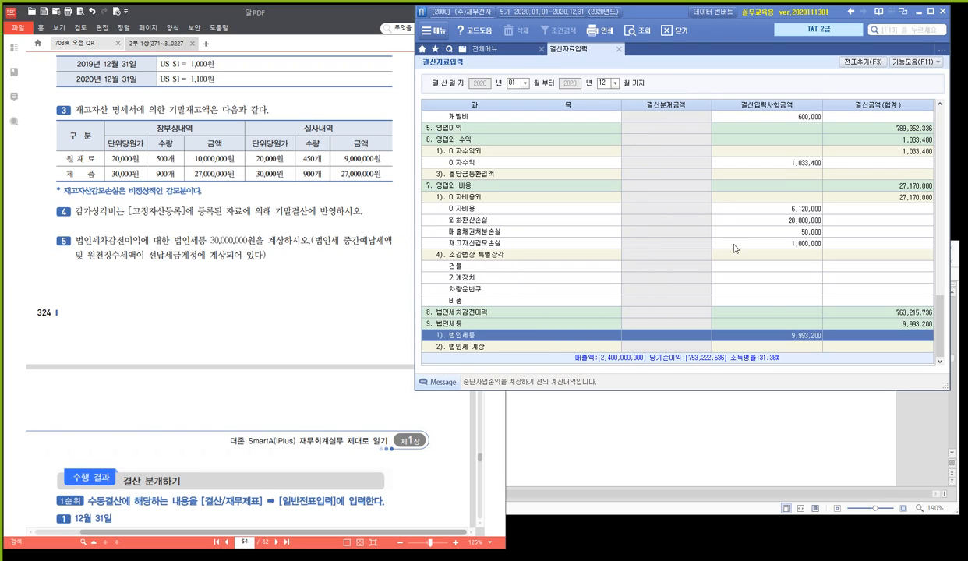
- Calculate the additional corporate tax for 법인세 계상 with the built-in calculator by subtracting 9,993,200 from 30,000,000
left_click(776, 346)
key("ctrl+q")
left_click_drag(531, 180, 676, 73)
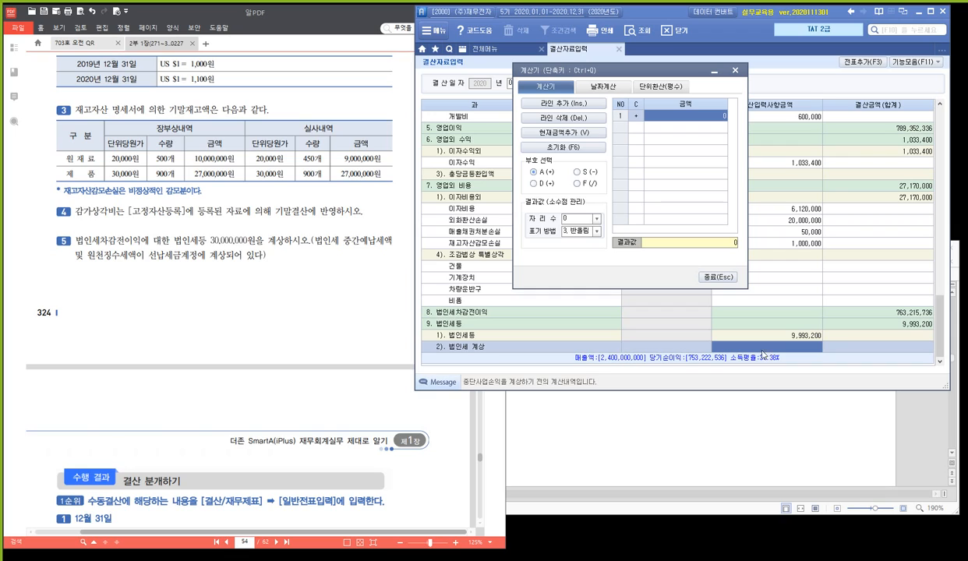
key("ctrl")
type("30000000")
key("Return")
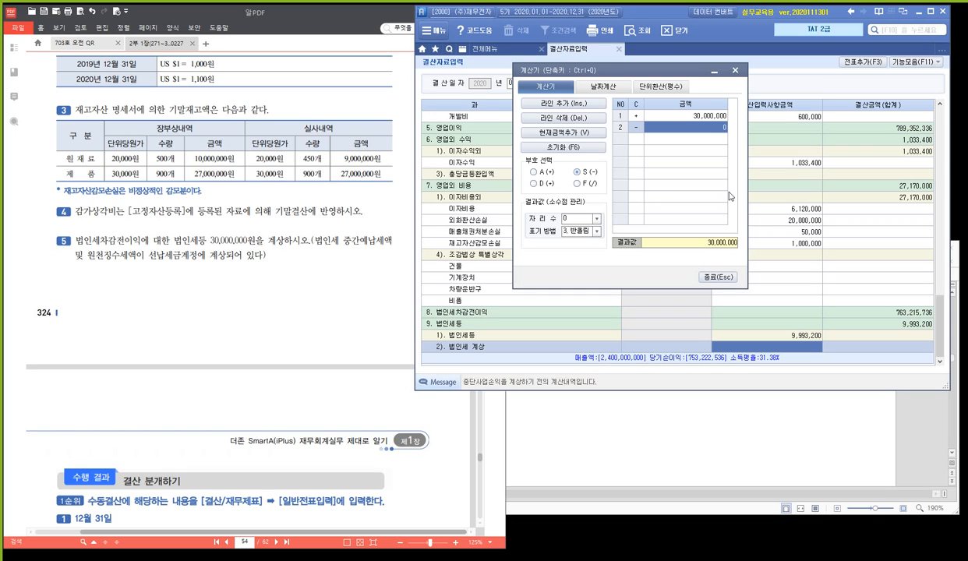
type("9,932")
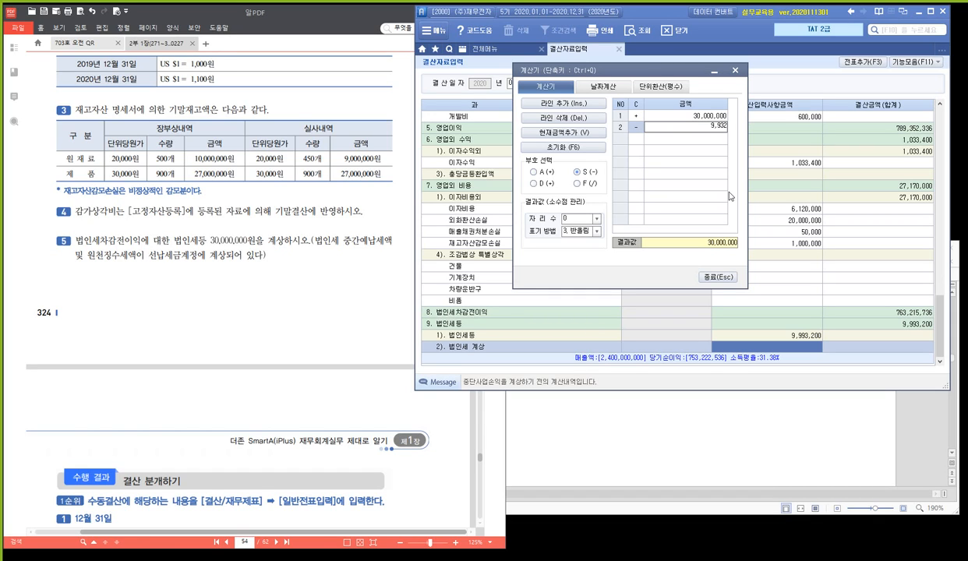
type("9,320")
key("BackSpace")
key("BackSpace")
type("00")
key("Return")
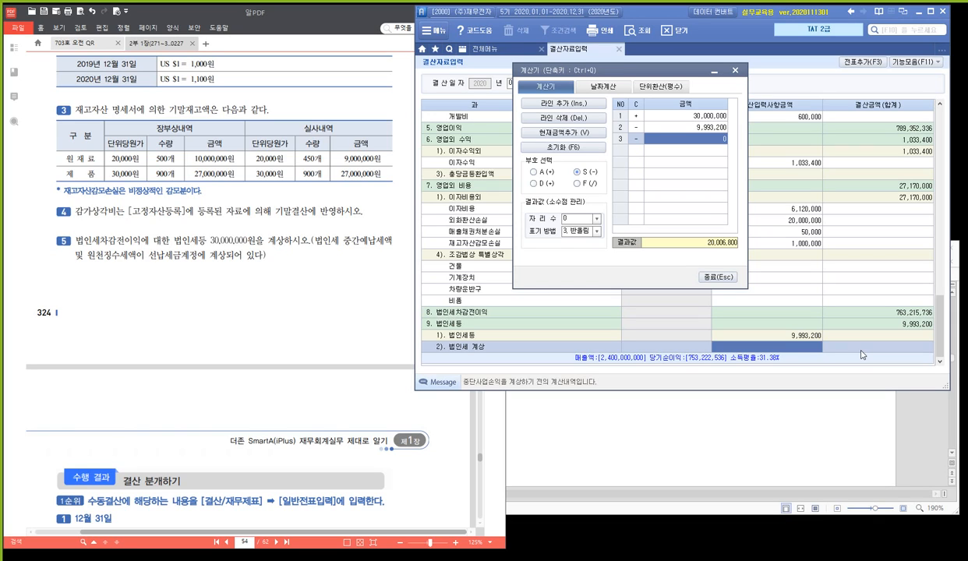
- Enter 20,006,800 as the 법인세 계상 amount, check the 법인세등 rows and close the calculator
type("3")
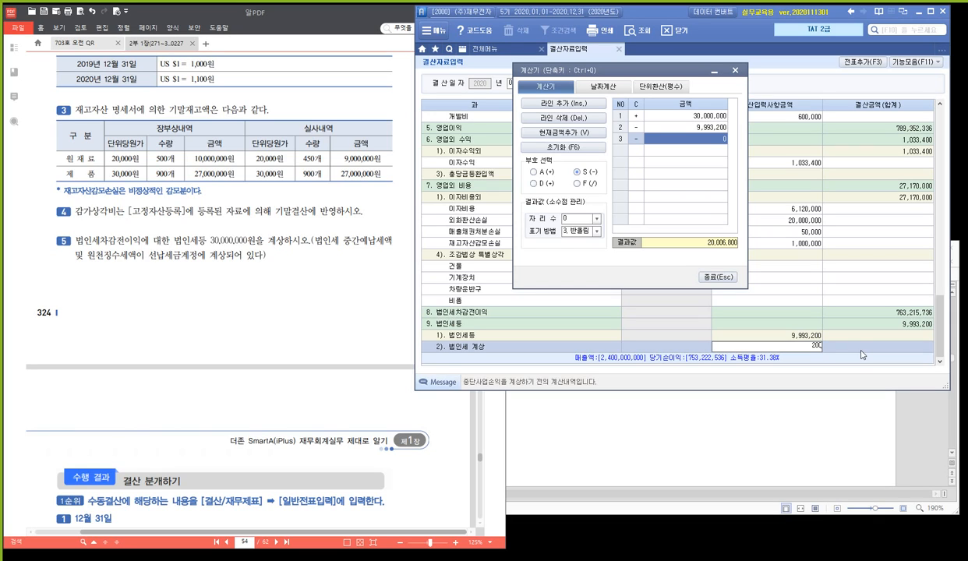
type("000680")
key("Return")
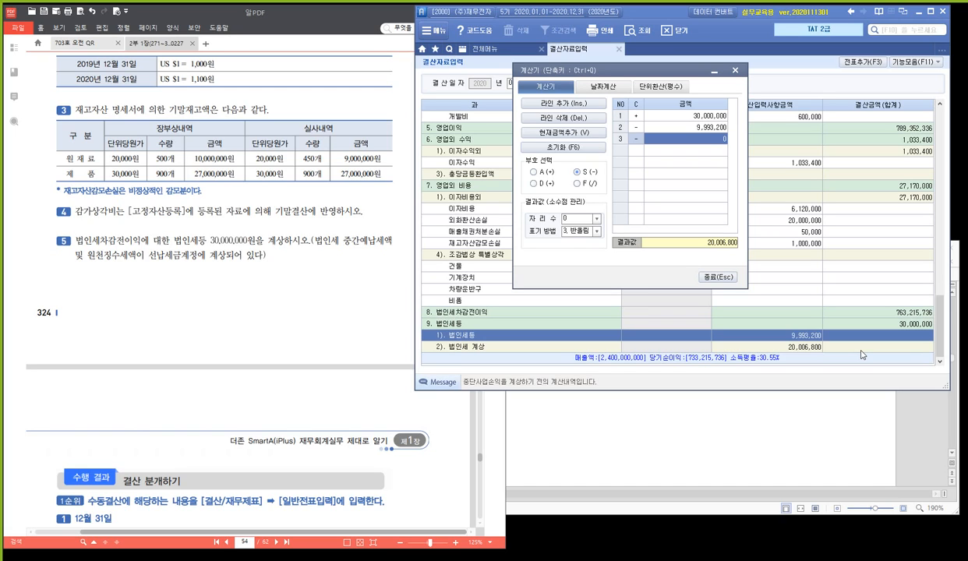
left_click(795, 344)
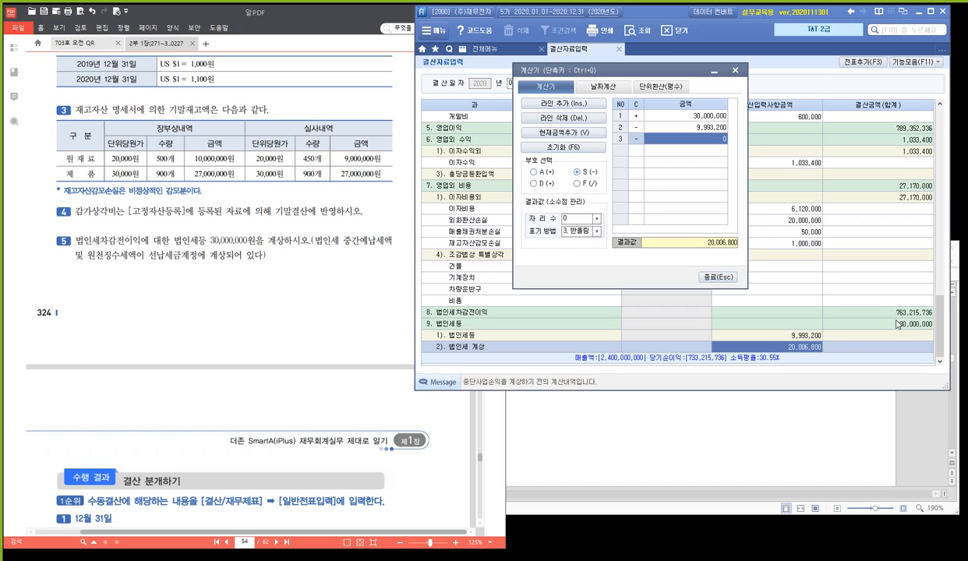
left_click(871, 322)
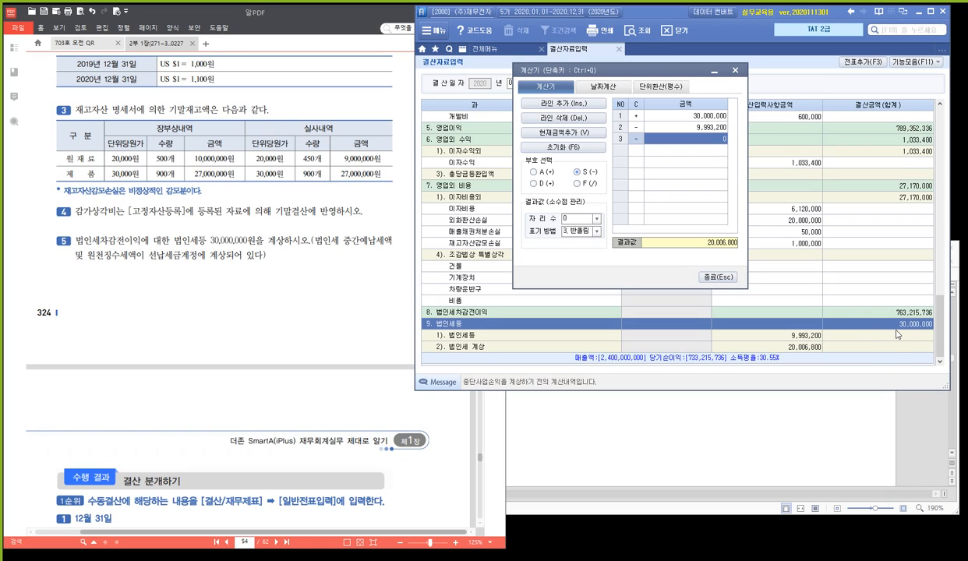
left_click(791, 337)
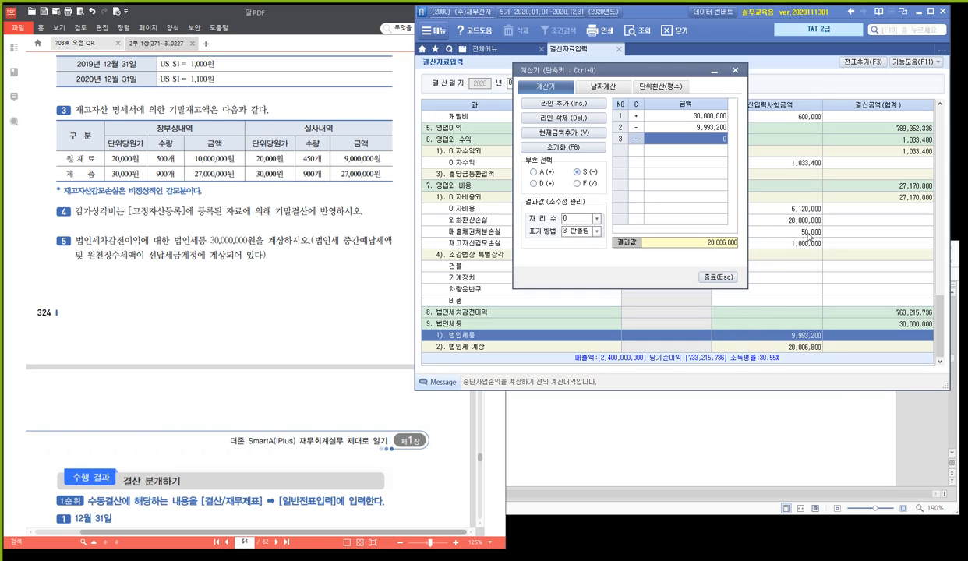
left_click(701, 273)
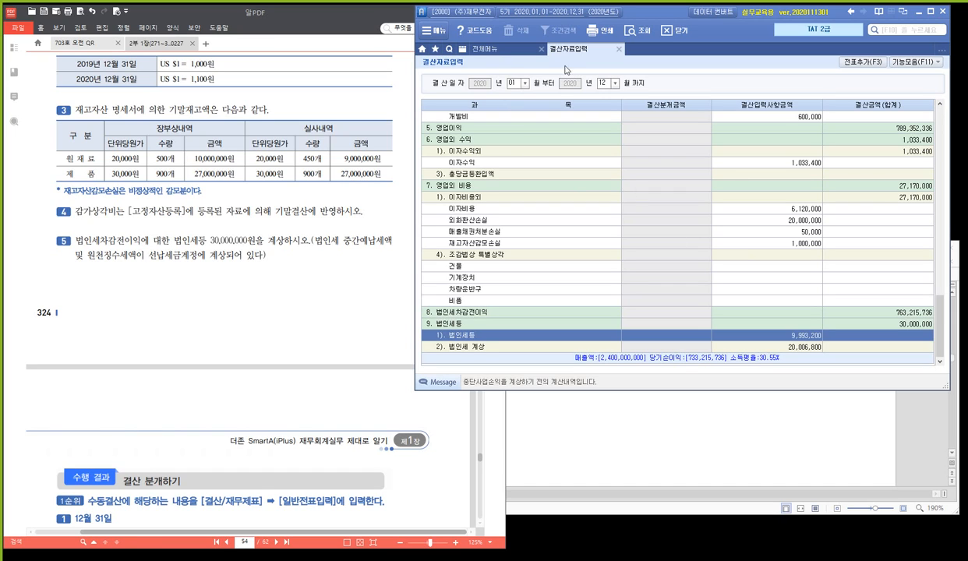
- Add the automatic closing entries from 결산자료입력 to 일반전표 with 전표추가 and confirm the posting
key("ctrl+F2")
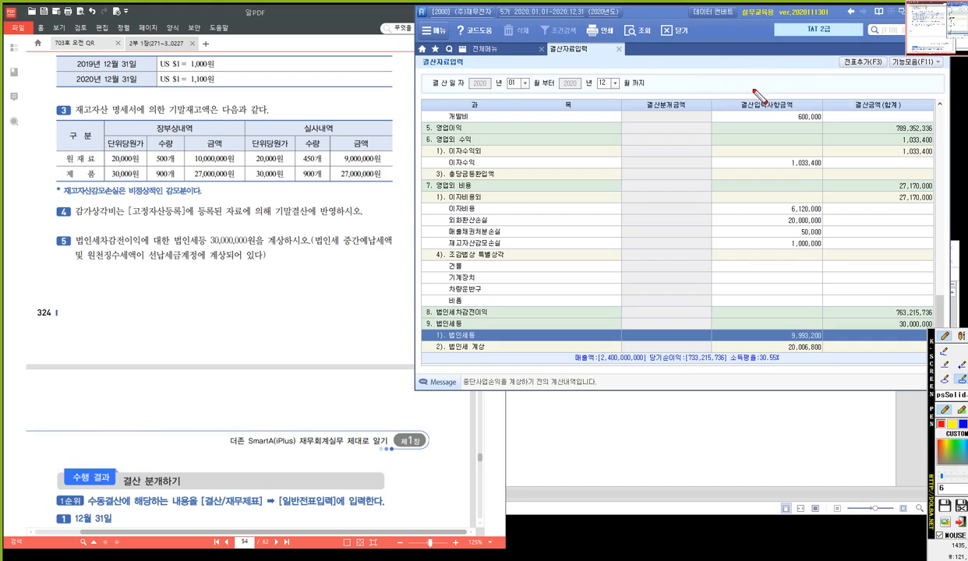
left_click_drag(833, 53, 890, 76)
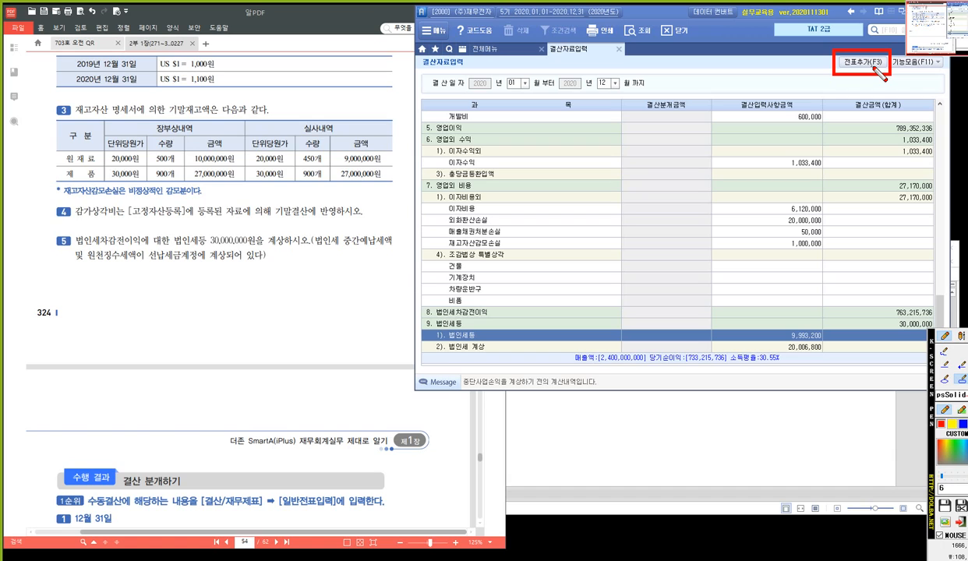
key("Escape")
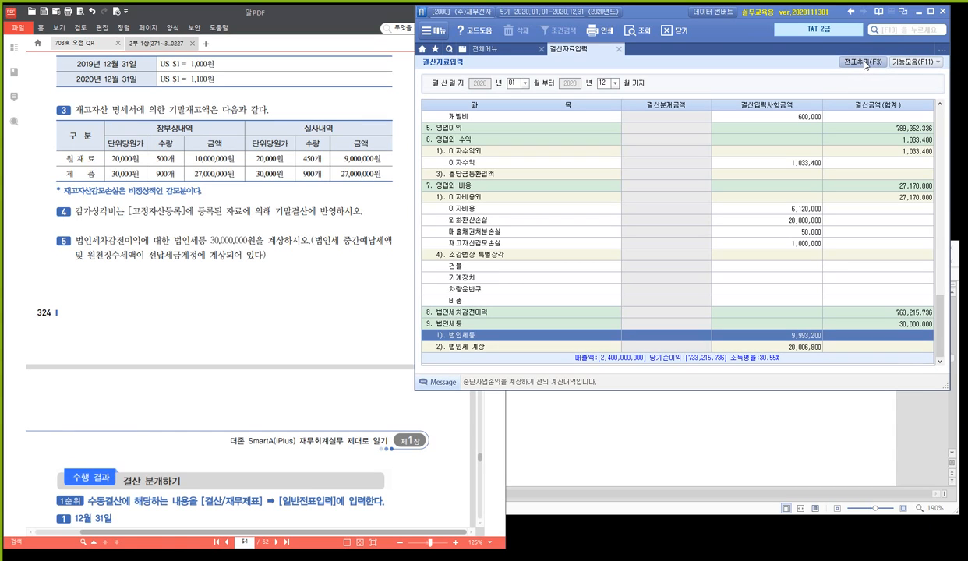
left_click(863, 63)
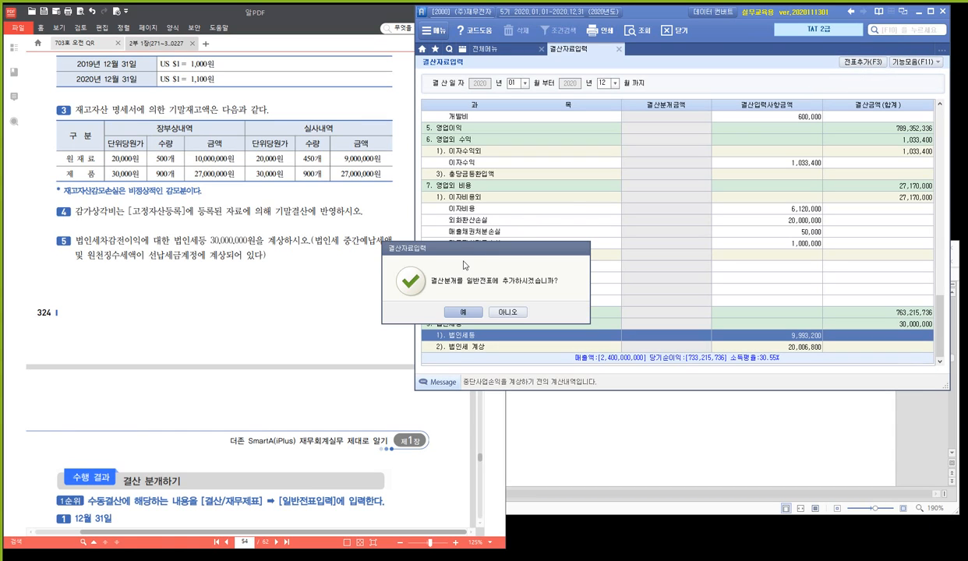
left_click_drag(468, 252, 595, 116)
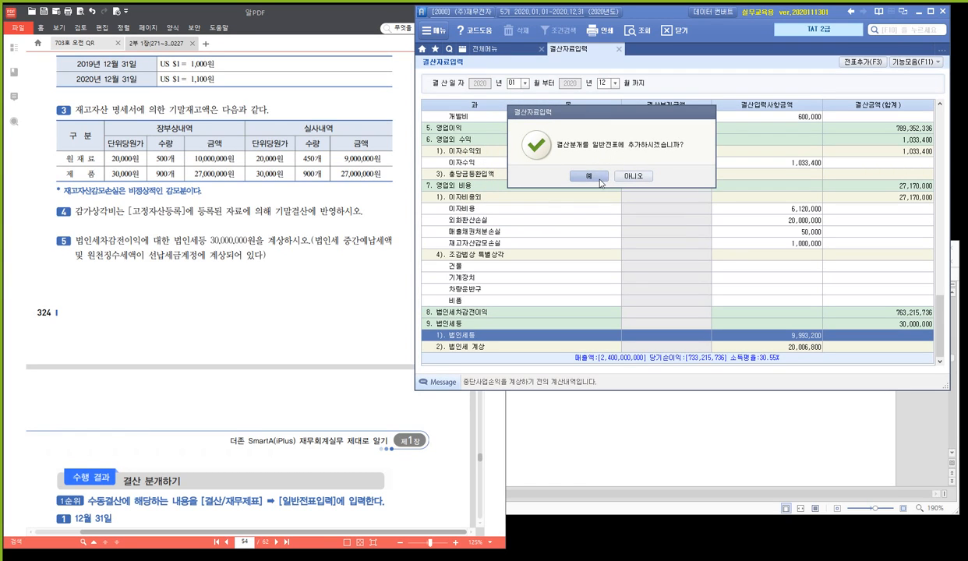
left_click(590, 176)
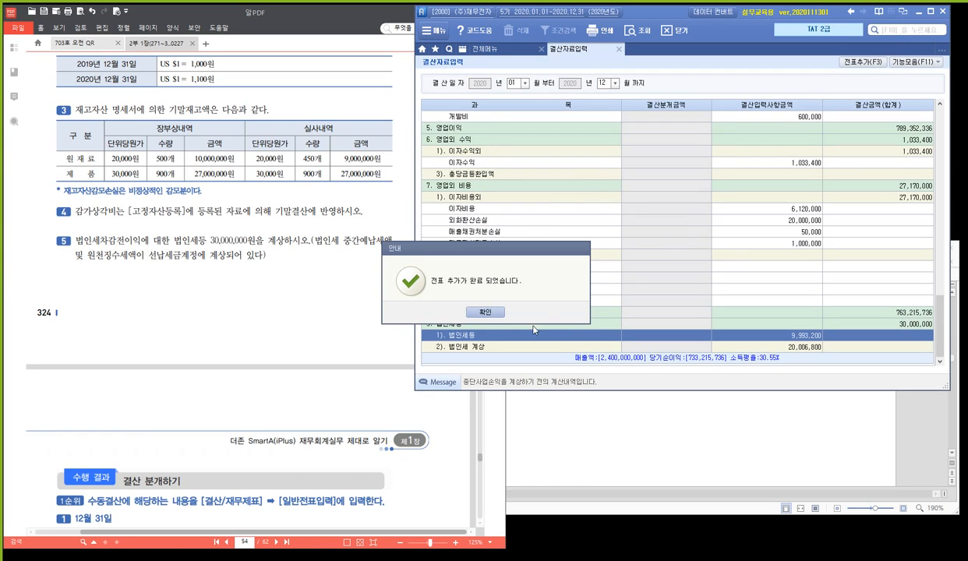
left_click(486, 312)
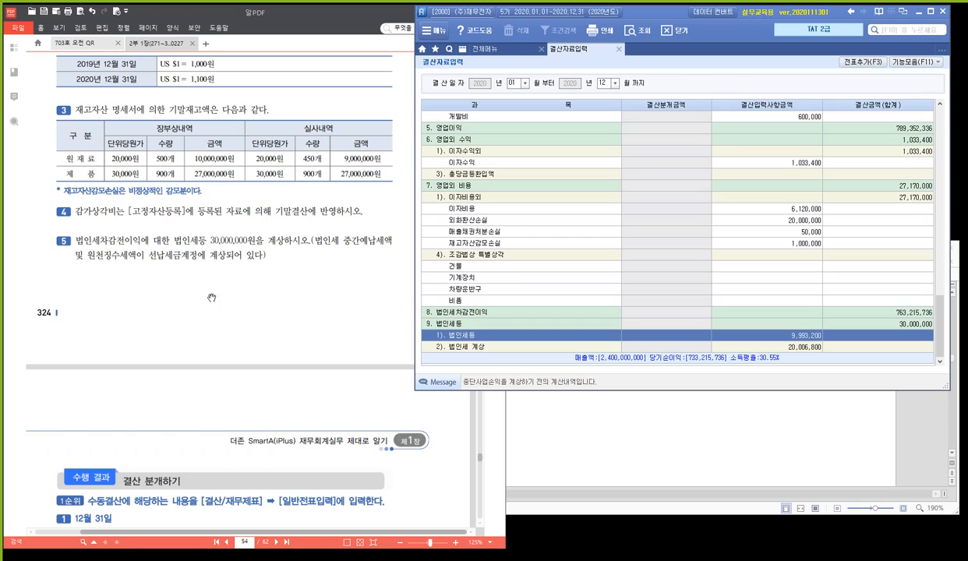
- Go to the textbook's 이익잉여금처분계산서 exercise, close 결산자료입력 and view the 제조원가명세서 for December 2020
scroll(219, 296, "down", 15)
scroll(274, 250, "down", 15)
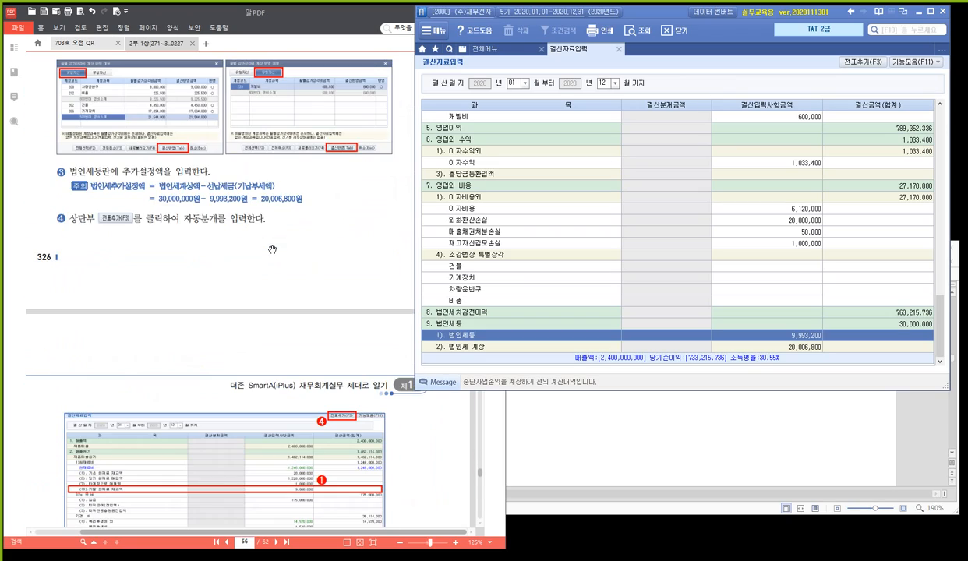
scroll(258, 263, "down", 15)
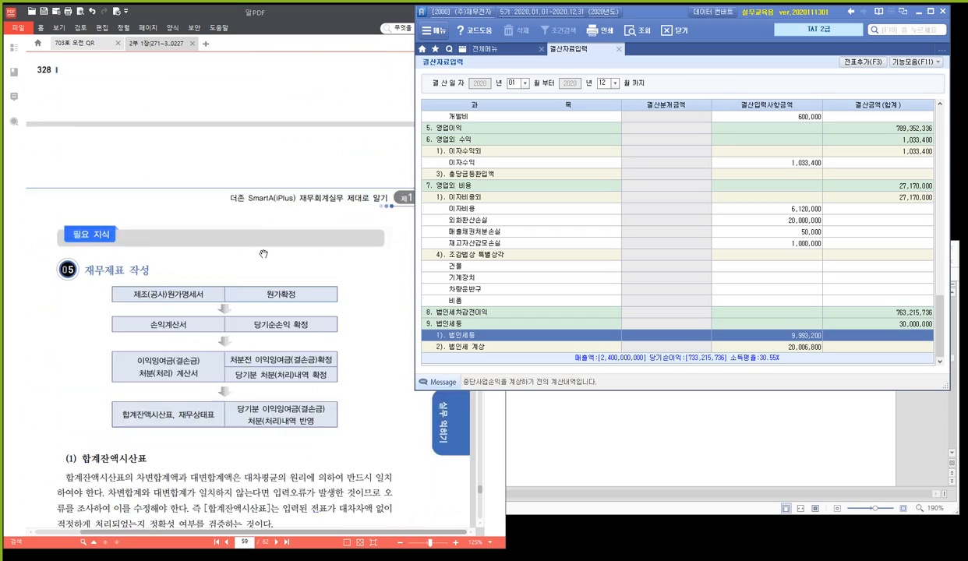
scroll(262, 250, "down", 5)
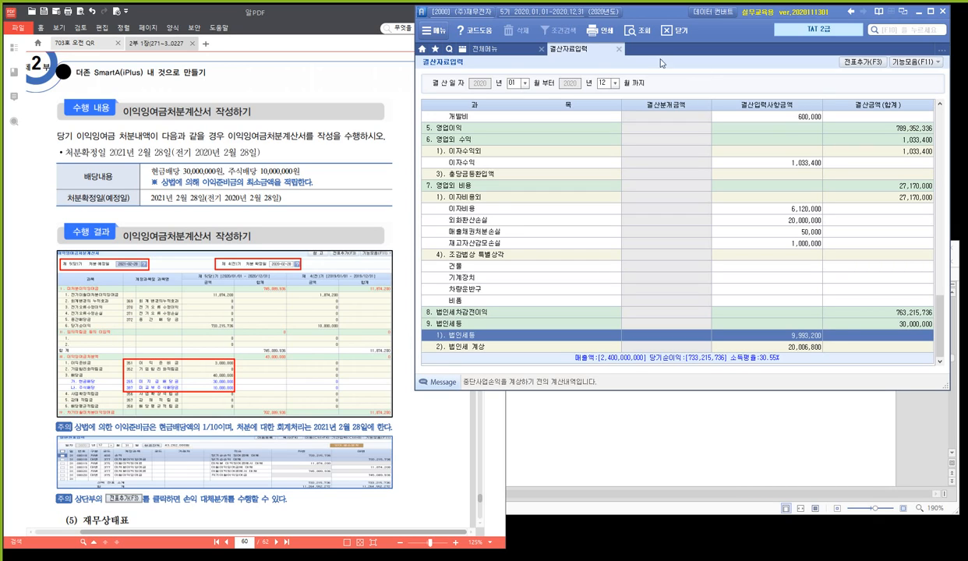
left_click(619, 48)
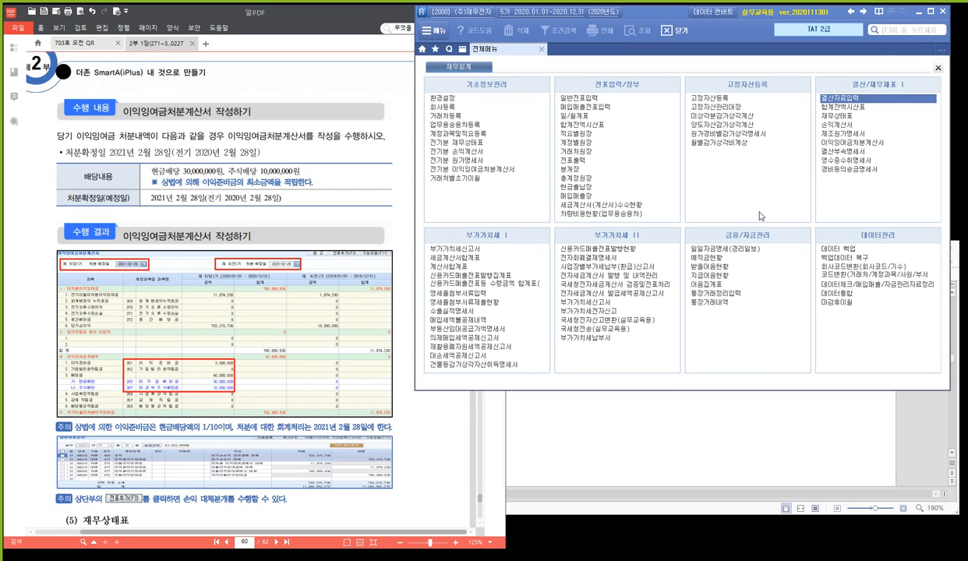
left_click(854, 136)
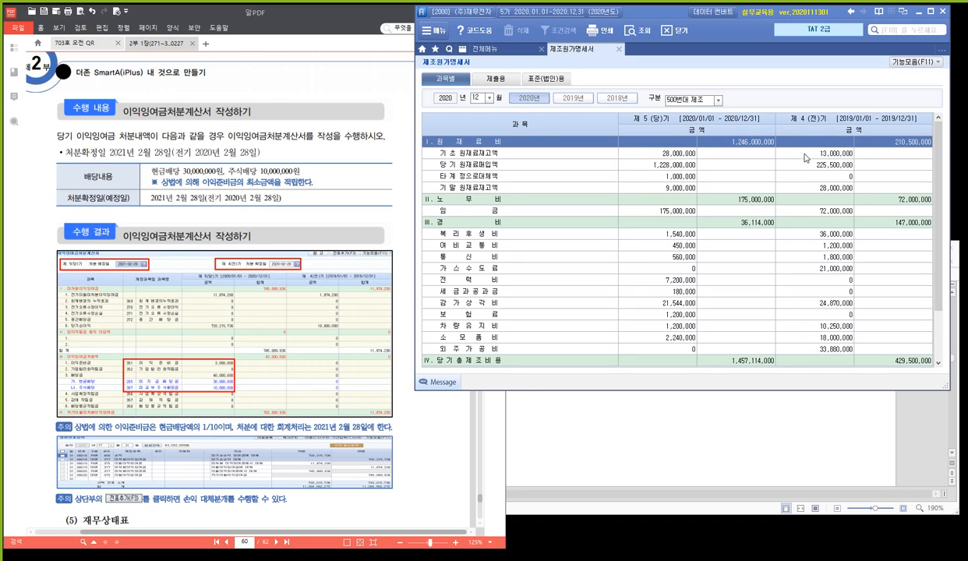
left_click(619, 51)
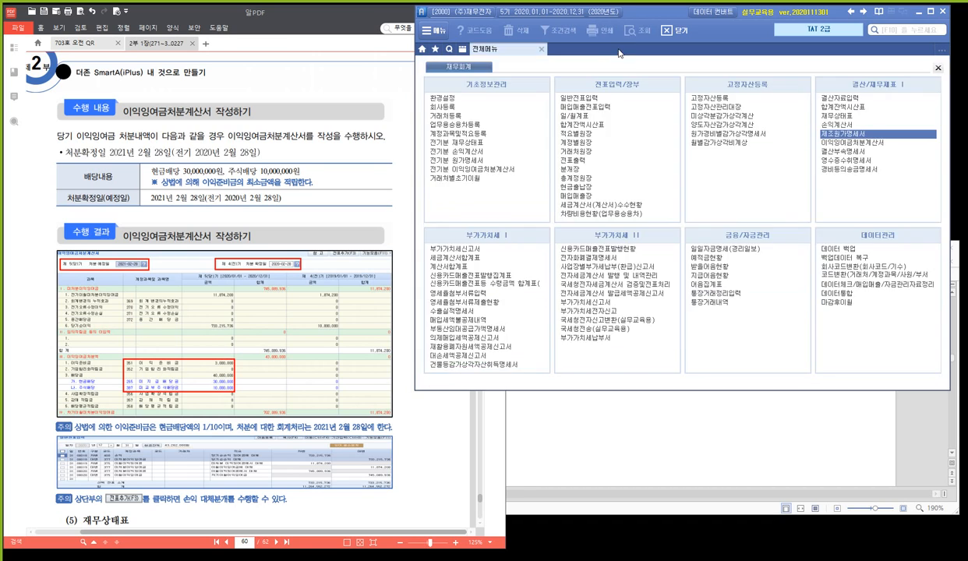
- View the 손익계산서 for month 12 of 2020 and close it
left_click(859, 127)
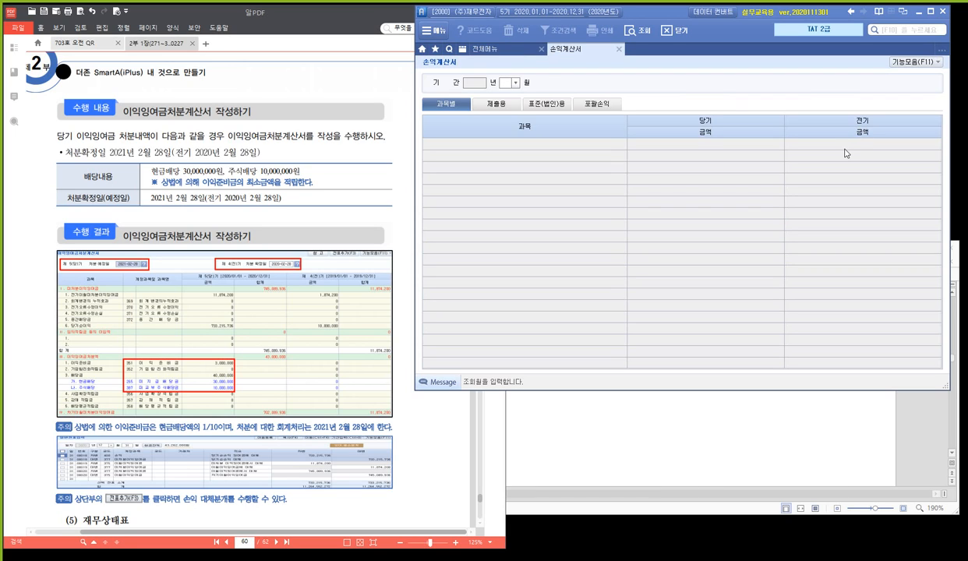
type("12")
key("Return")
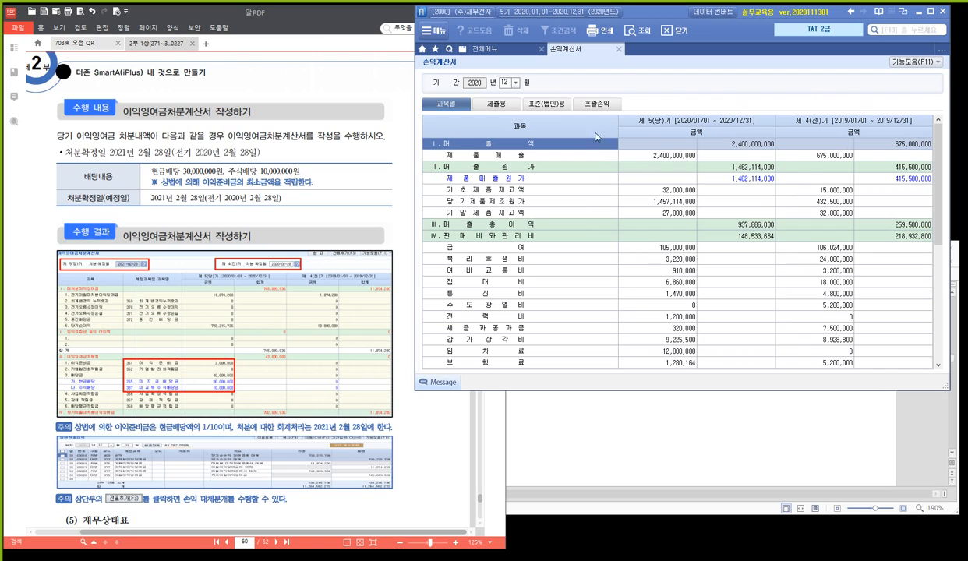
left_click(621, 50)
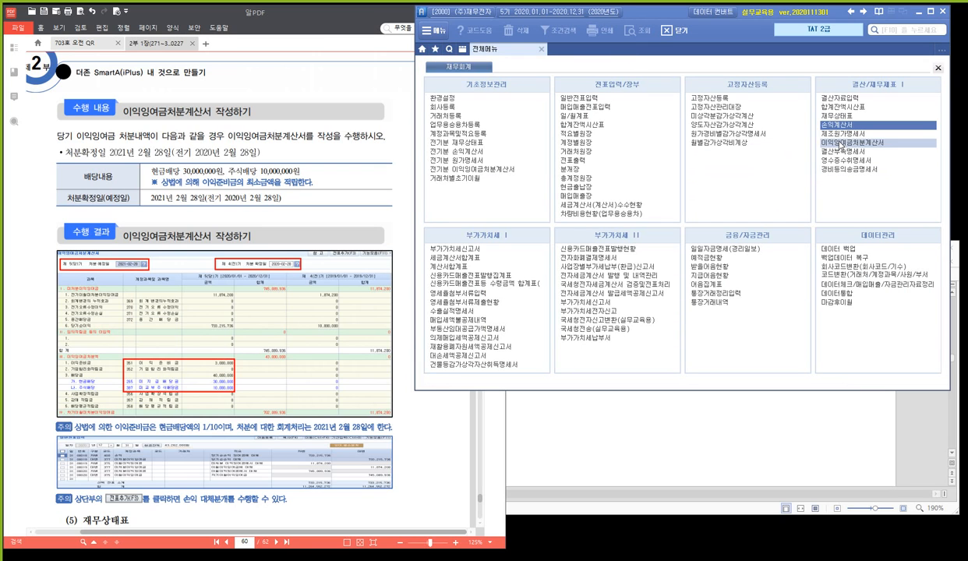
- Open 이익잉여금처분계산서 and, following the textbook, set the current period's 처분 예정일 to 2021-02-28 and the prior period's 처분 확정일 to 2020-02-28
left_click(842, 144)
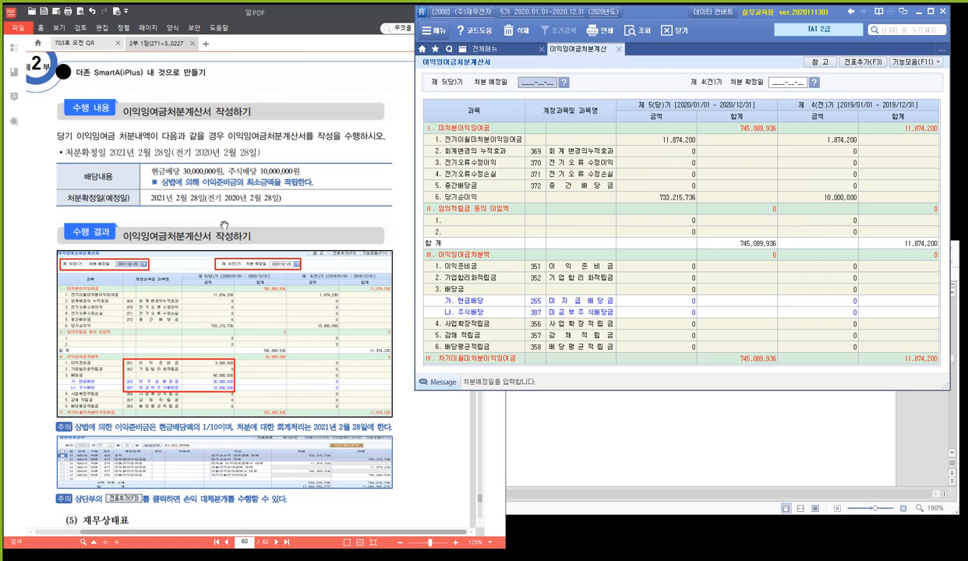
scroll(224, 225, "up", 5)
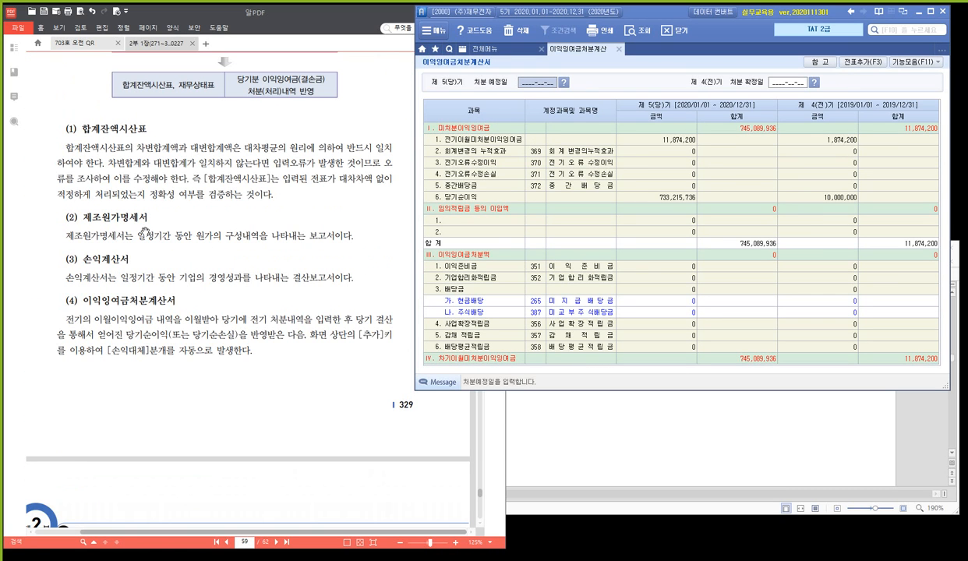
scroll(132, 211, "down", 1)
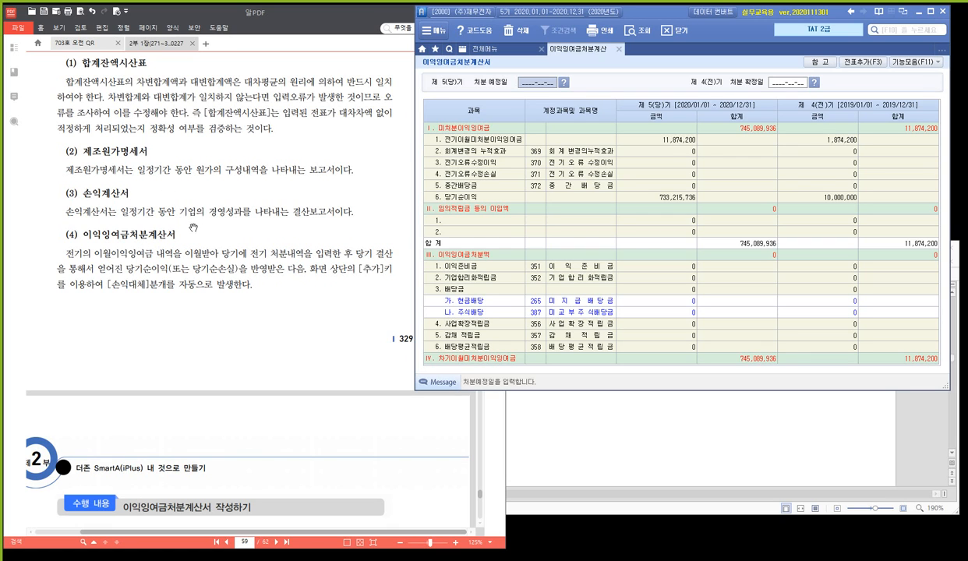
scroll(198, 225, "down", 6)
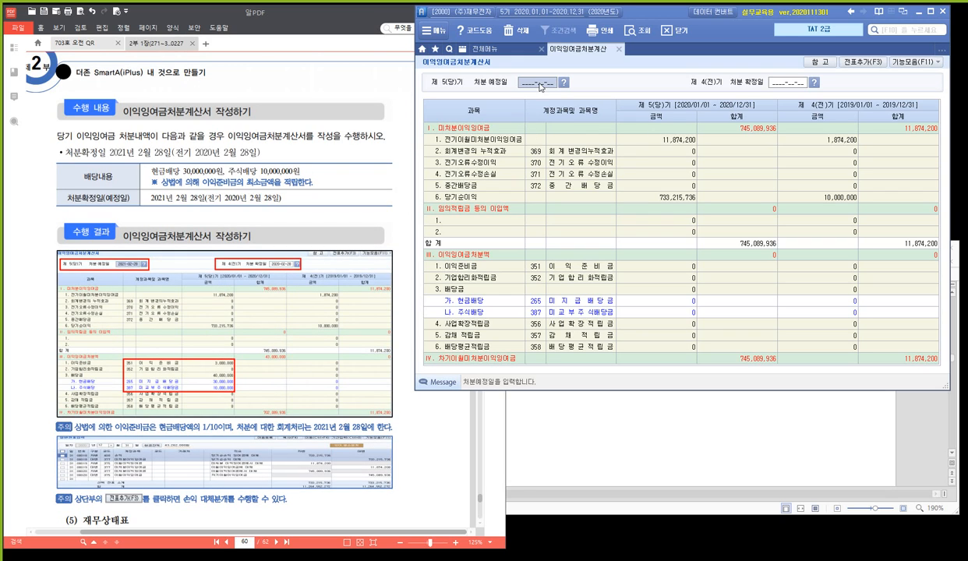
key("ctrl+1")
left_click_drag(52, 145, 270, 161)
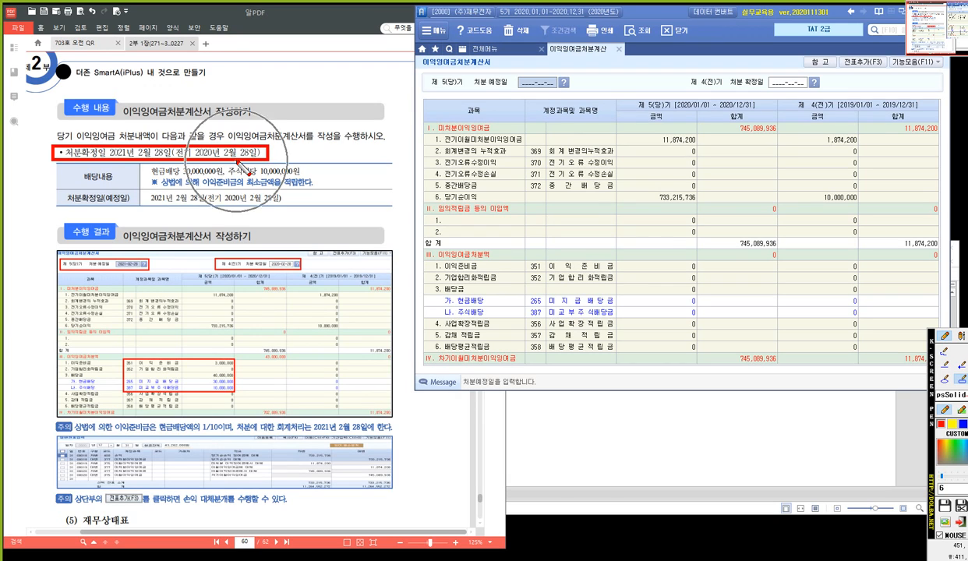
key("ctrl+1")
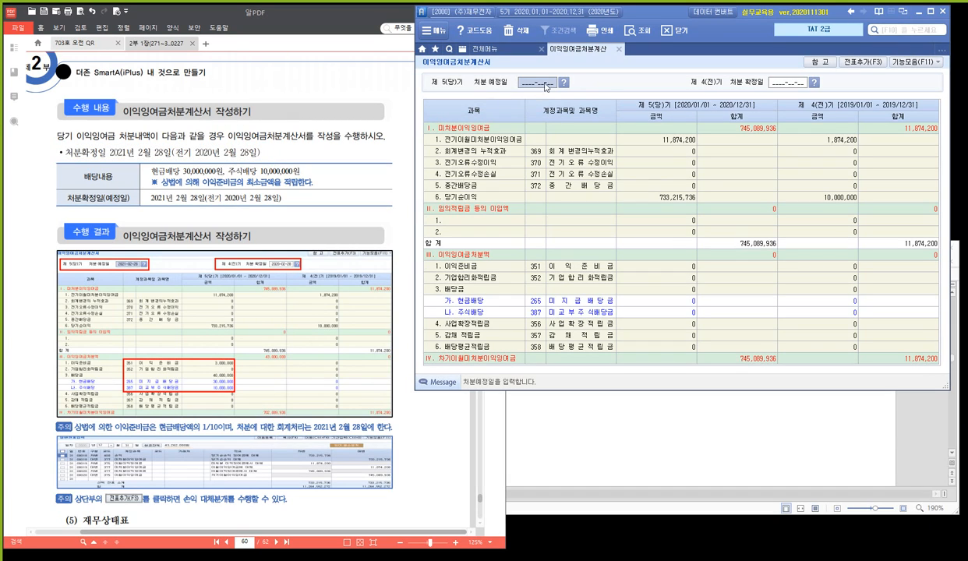
type("20210228")
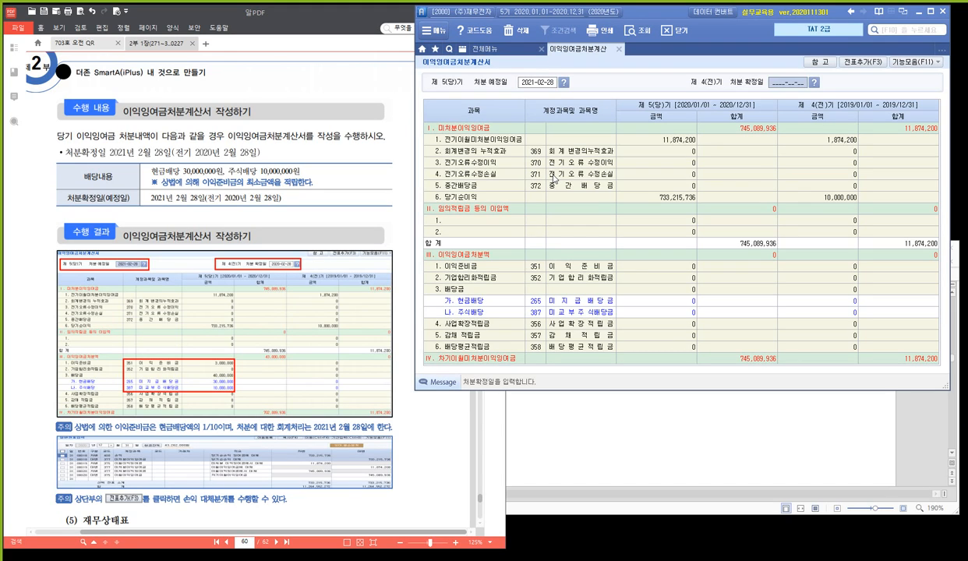
type("2020-02-28")
key("Return")
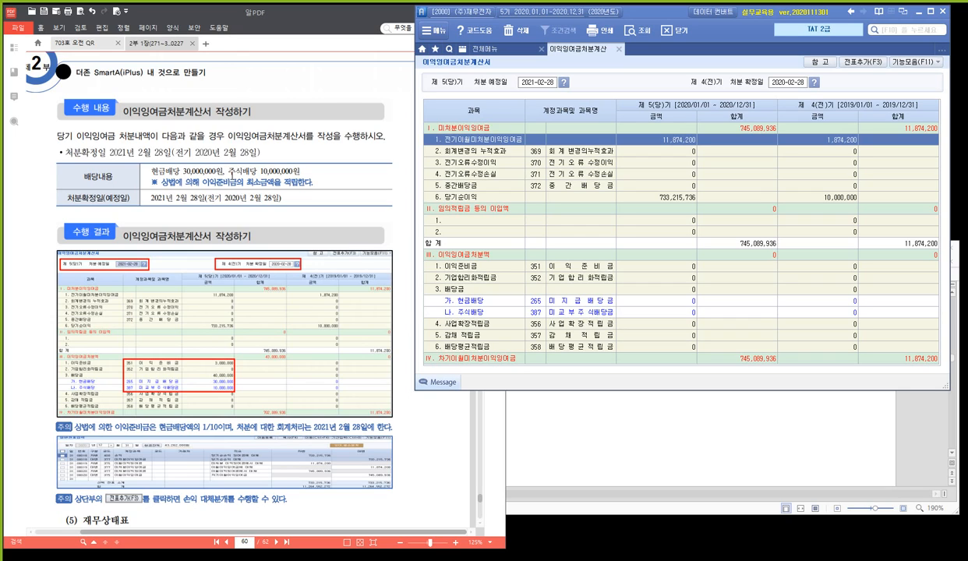
- Enter the current-period dividends as 30,000,000 for 현금배당 and 10,000,000 for 주식배당
left_click(638, 299)
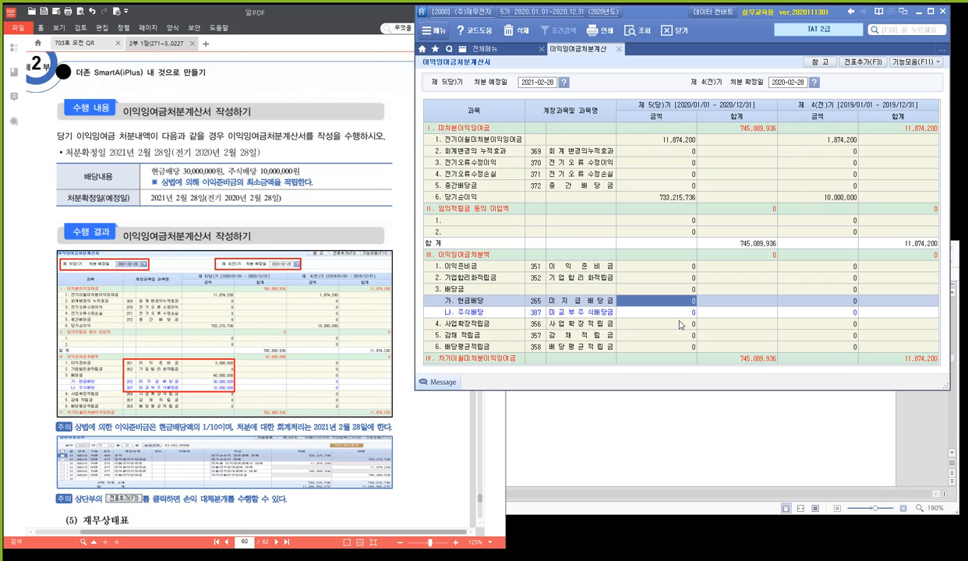
type("30000000")
key("Return")
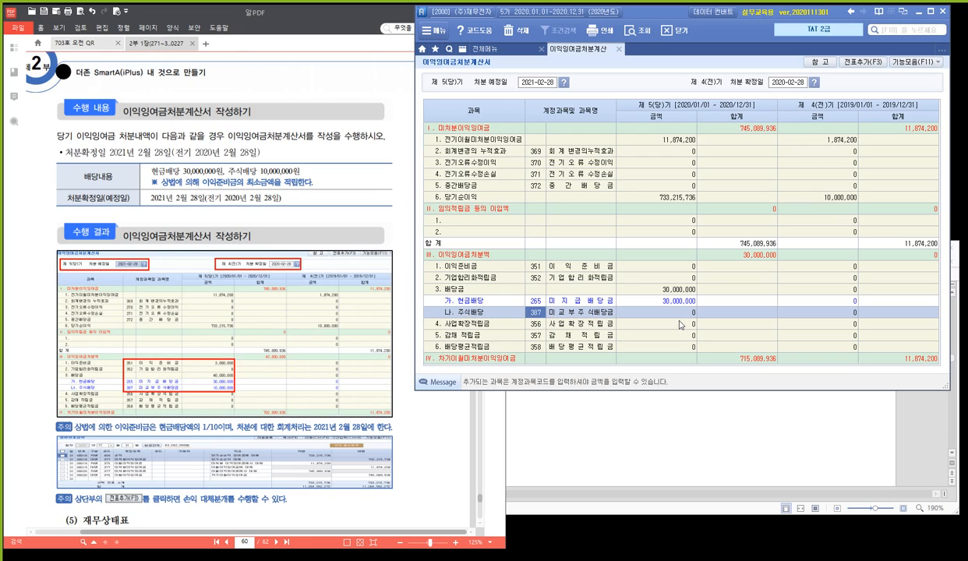
type("10,000,000")
key("Return")
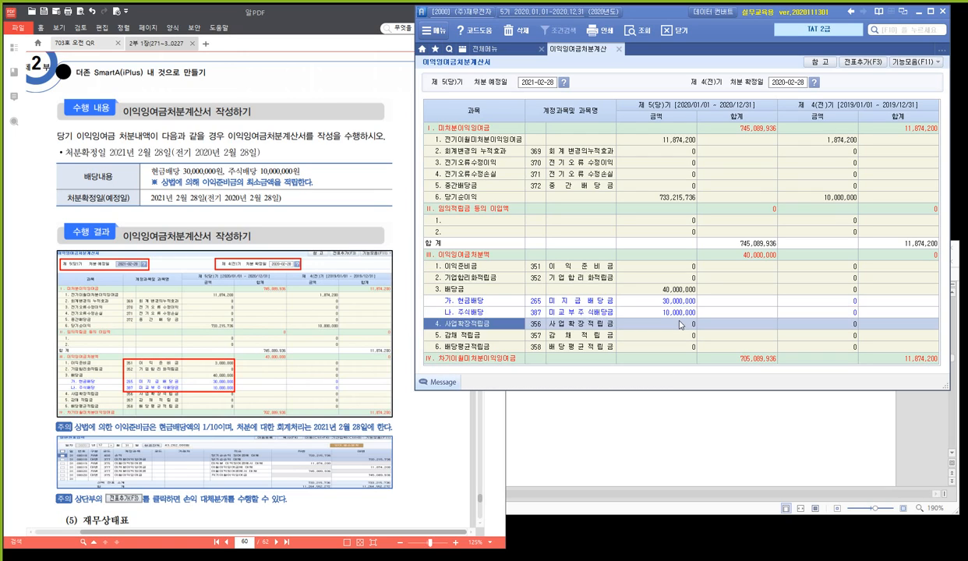
- Enter 3,000,000 as the current-period 이익준비금, one tenth of the cash dividend
key("Up")
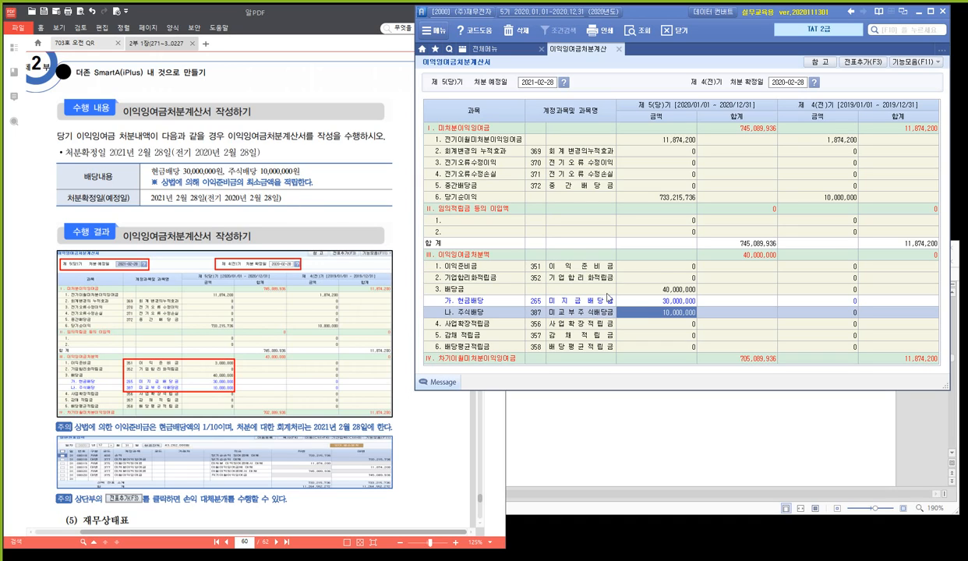
left_click(660, 303)
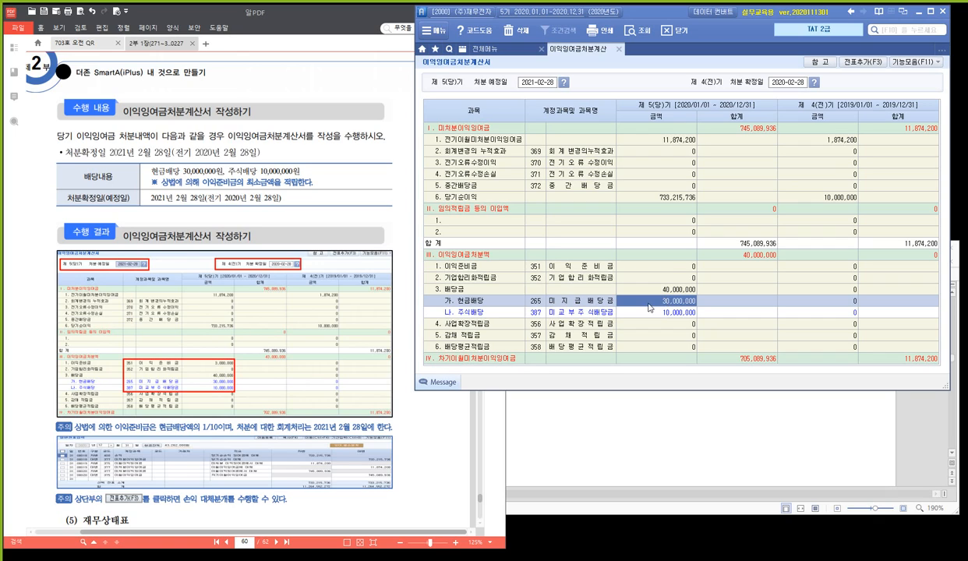
left_click(654, 266)
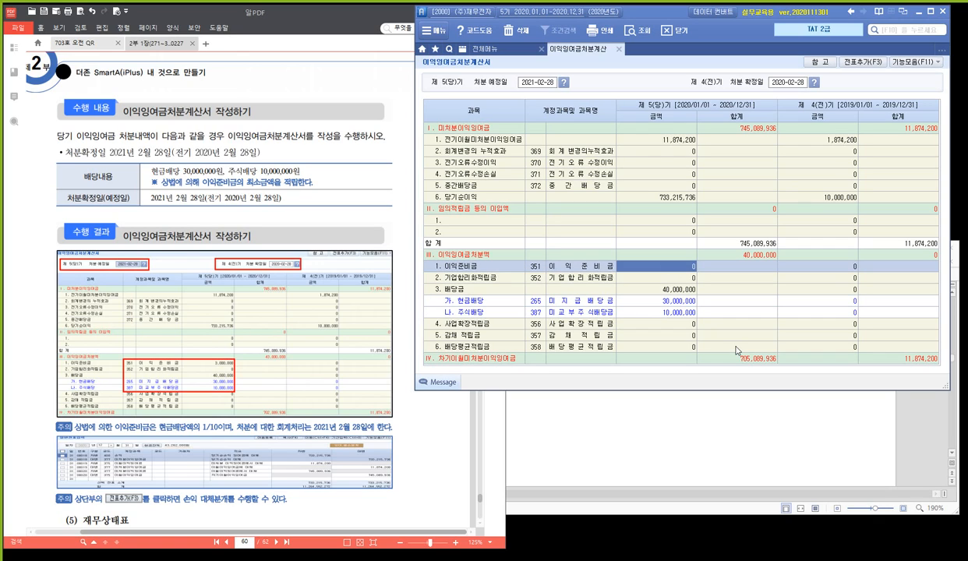
type("3000000")
key("Return")
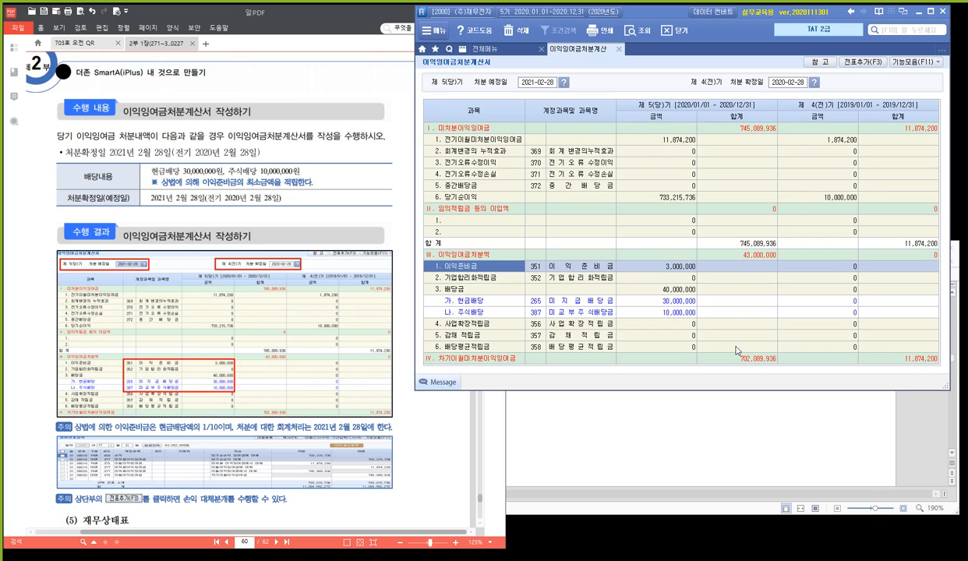
key("Return")
key("Return")
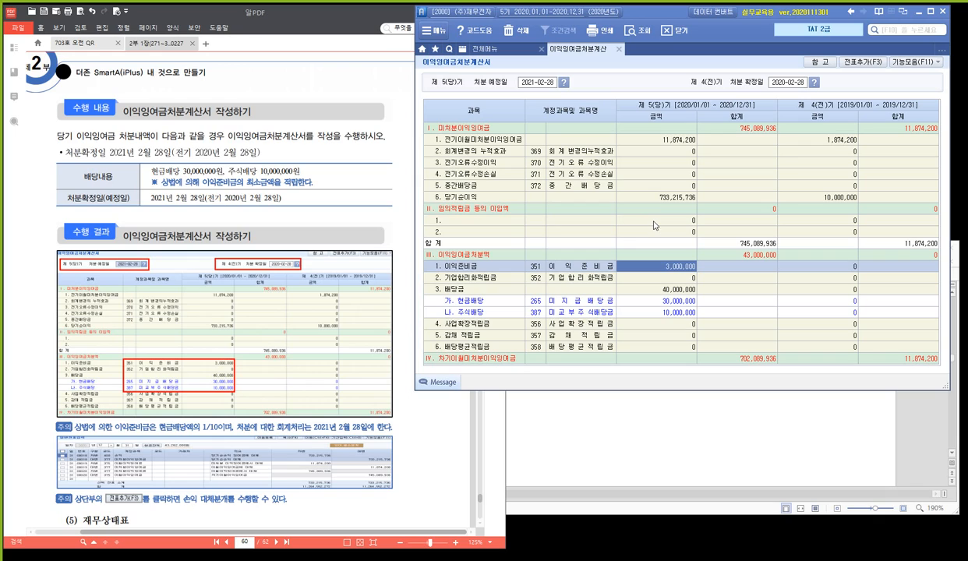
- Add the transfer entries from 이익잉여금처분계산서 to 일반전표 and go to the textbook's 재무상태표 section
left_click(867, 63)
left_click(863, 62)
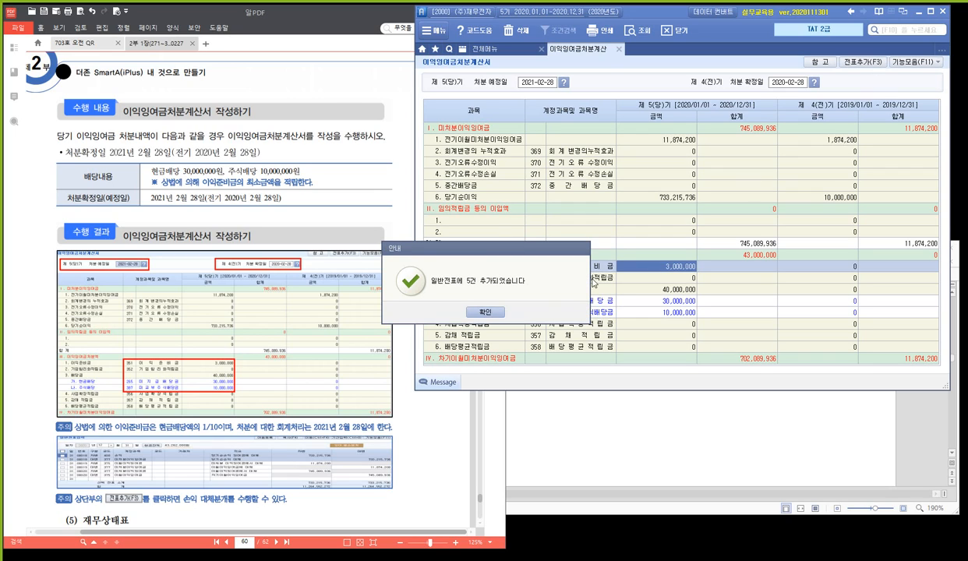
left_click(481, 311)
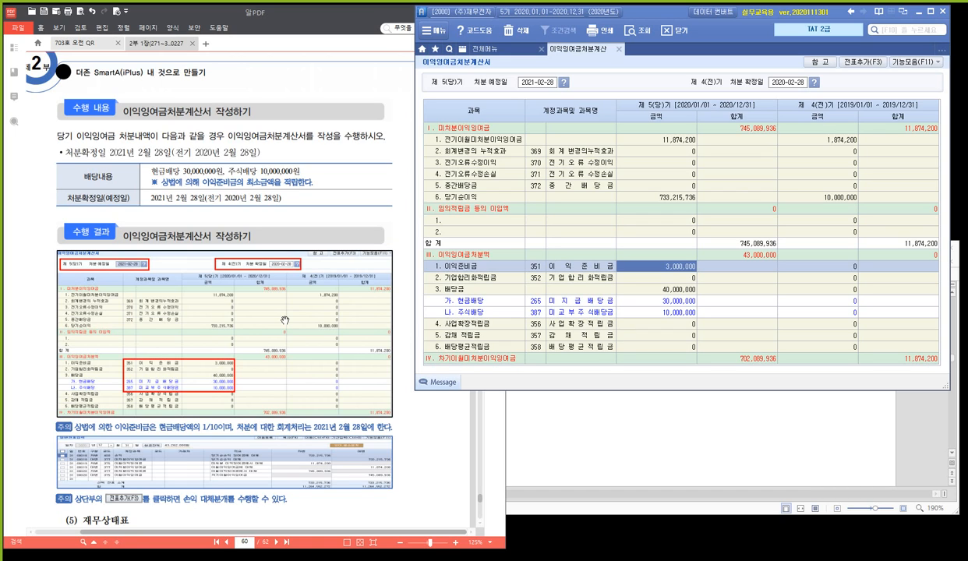
scroll(284, 320, "down", 5)
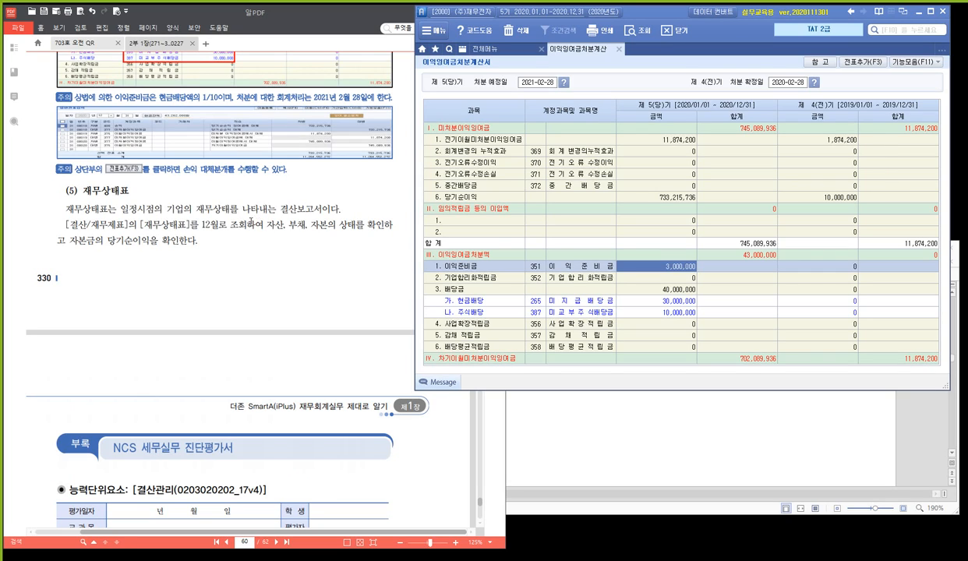
- Review the textbook's financial statement sections from (1) 합계잔액시산표 through (4) 이익잉여금처분계산서 and its worked example to (5) 재무상태표
scroll(166, 218, "up", 7)
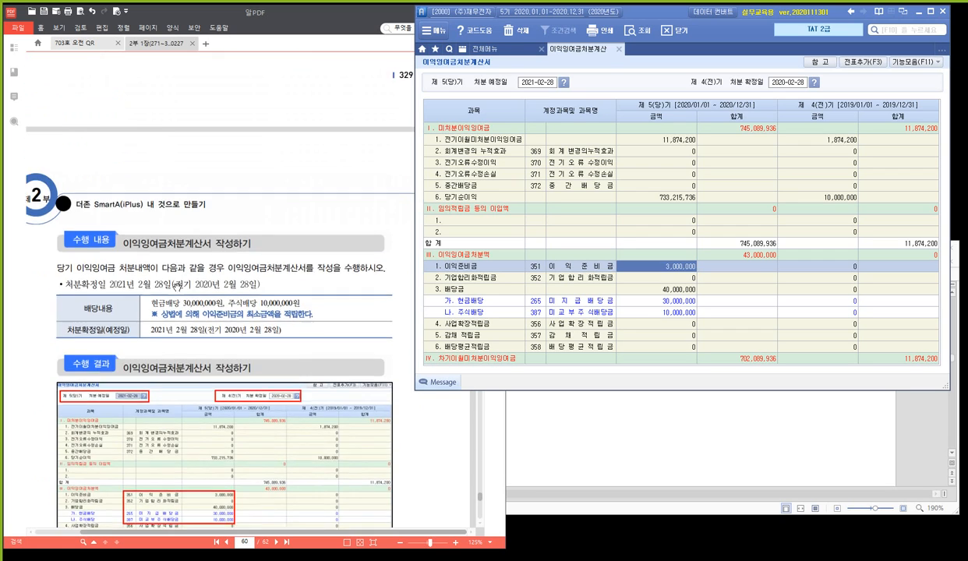
scroll(178, 287, "up", 6)
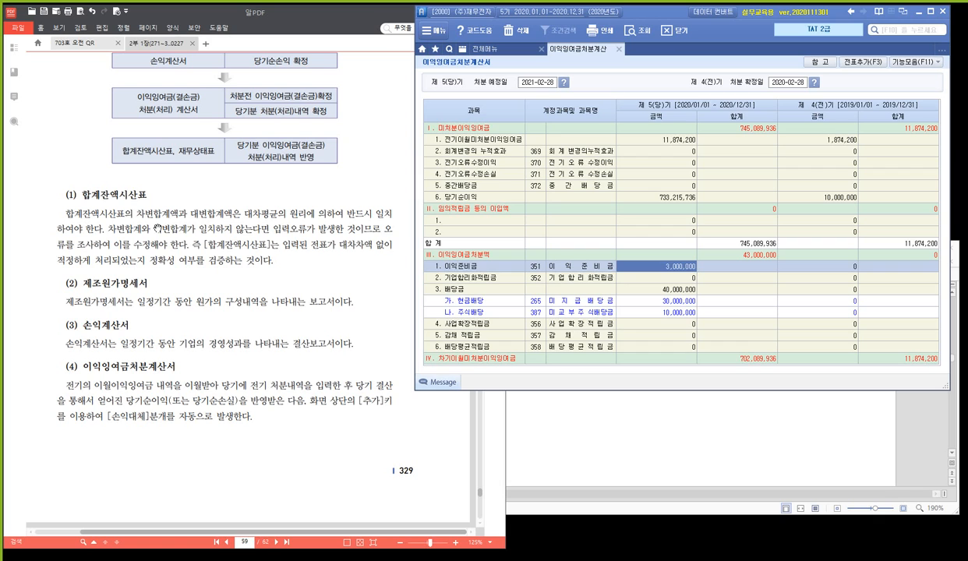
scroll(223, 265, "down", 1)
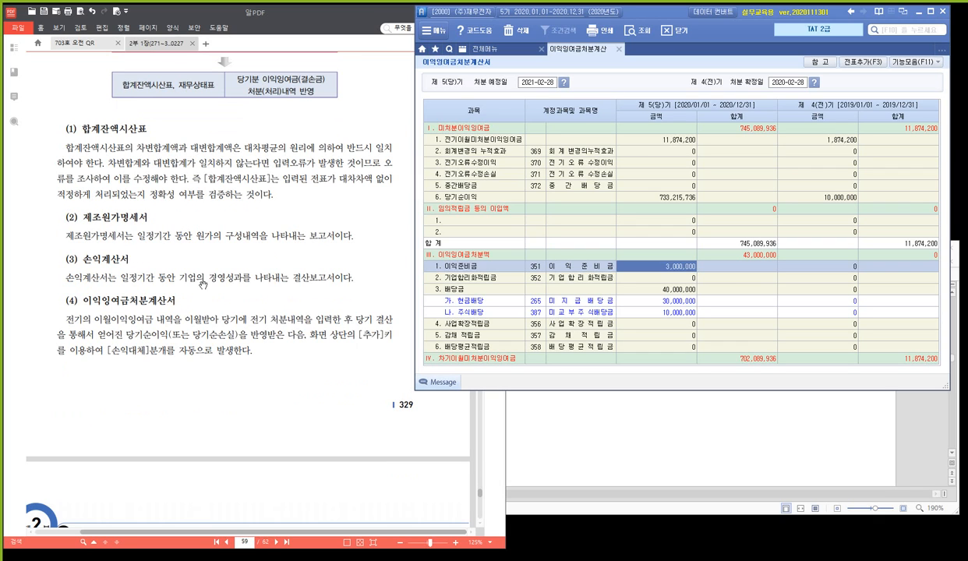
scroll(121, 340, "down", 1)
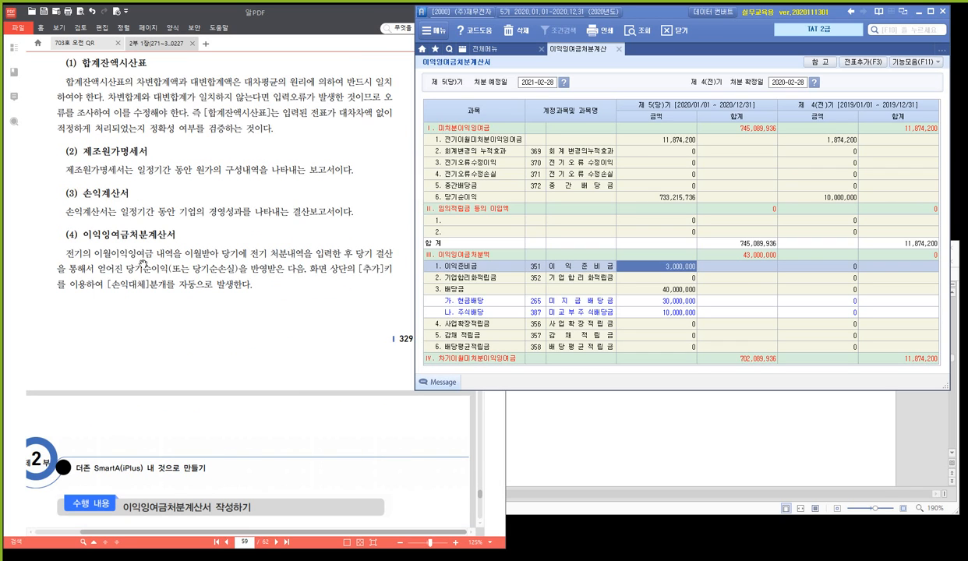
scroll(212, 277, "down", 10)
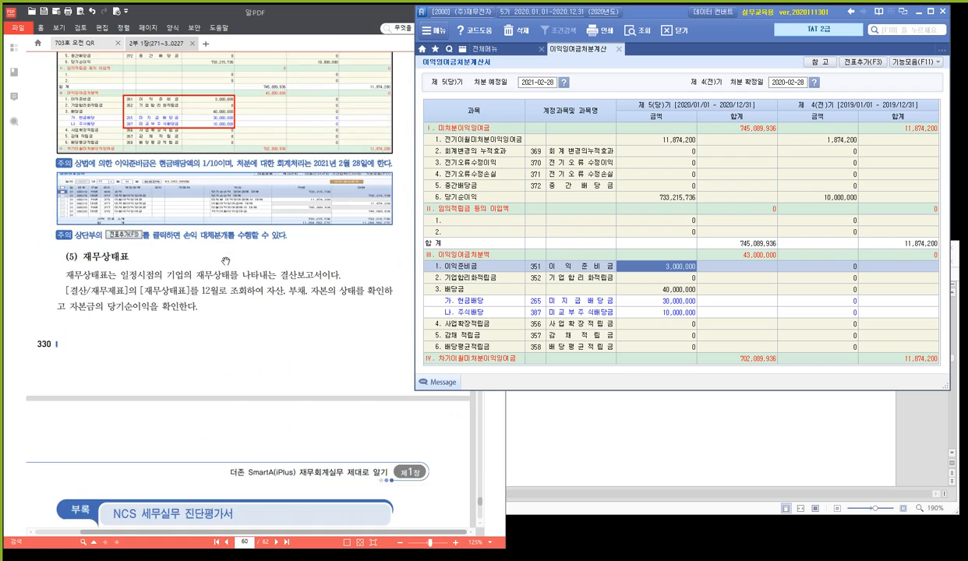
scroll(224, 261, "down", 1)
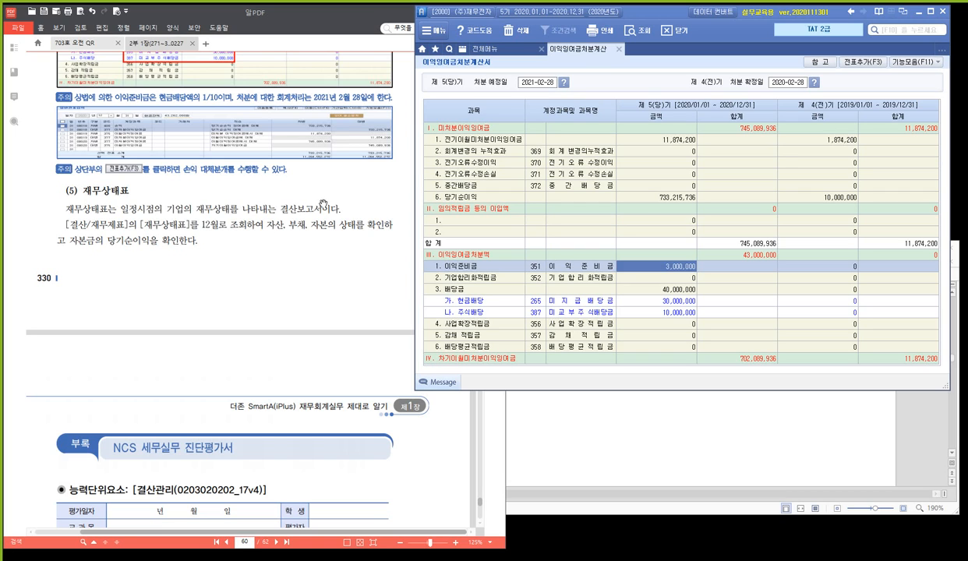
- Close 이익잉여금처분계산서 and go to the textbook's NCS 세무실무 진단평가서 appendix for 결산관리
left_click(620, 50)
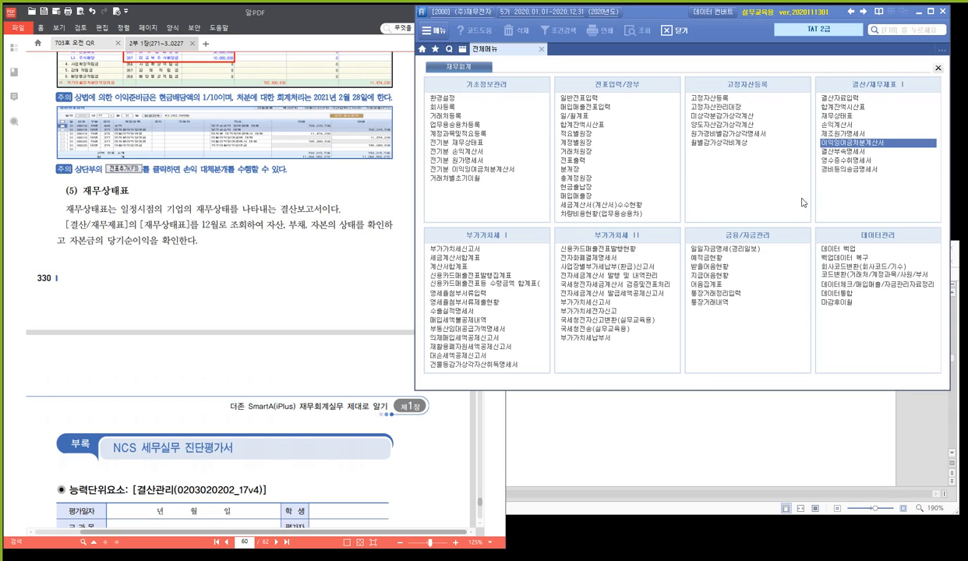
scroll(312, 285, "down", 3)
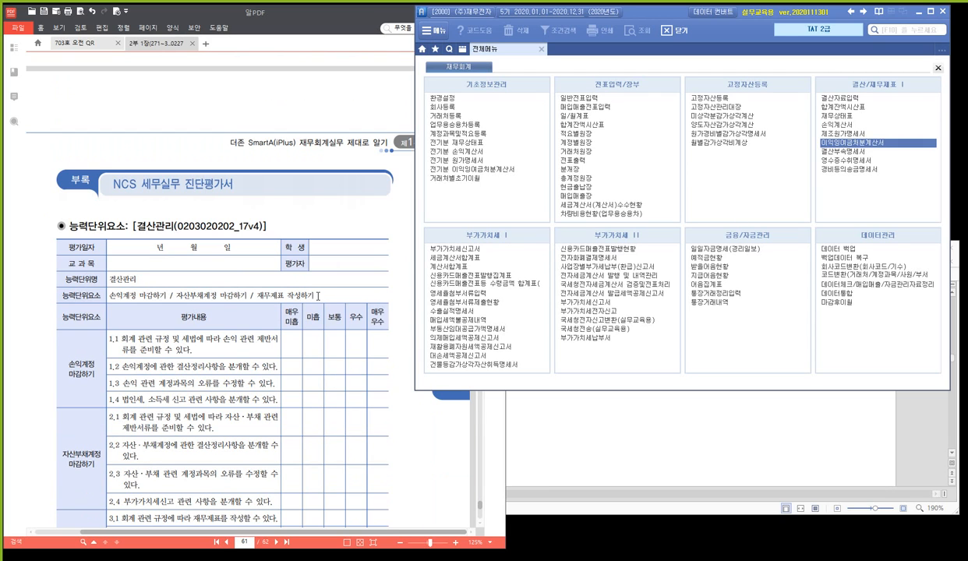